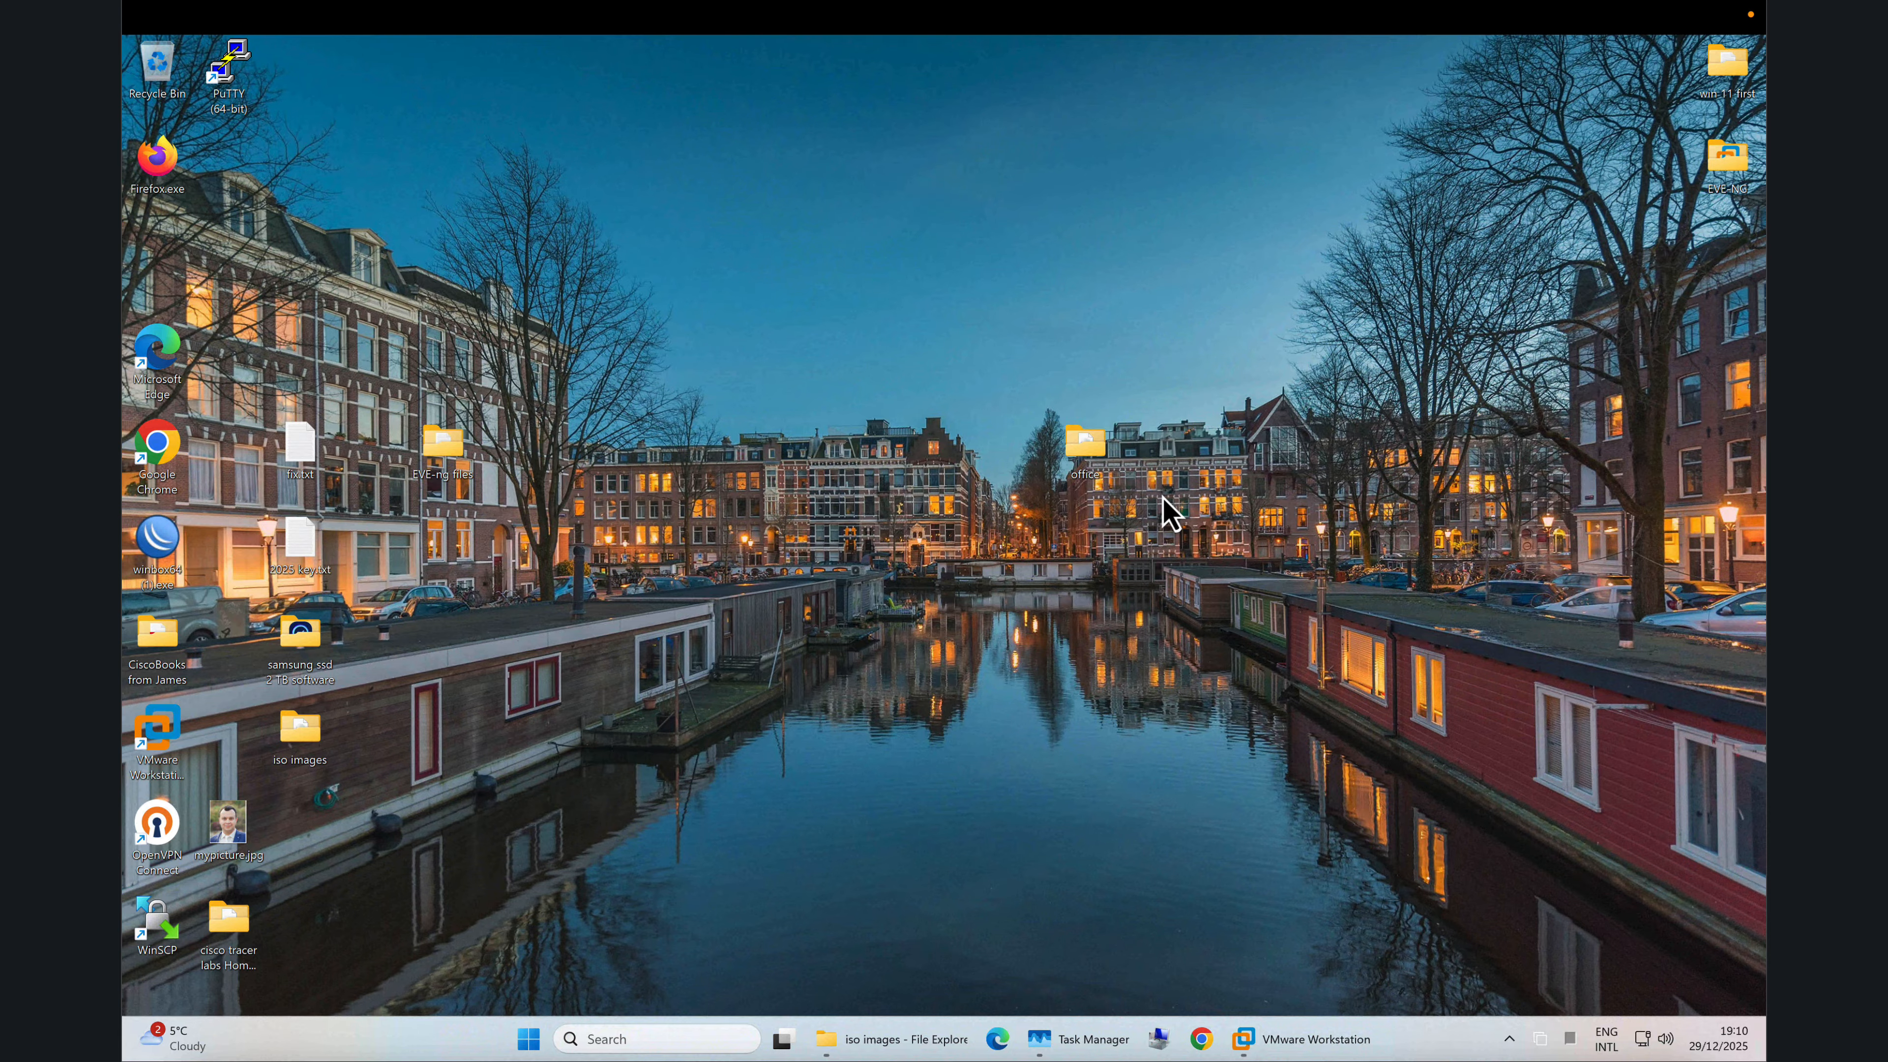
Step: In VMware Workstation, start a custom virtual machine with Workstation 25H2 compatibility and leave the operating system to install later
click(1309, 1041)
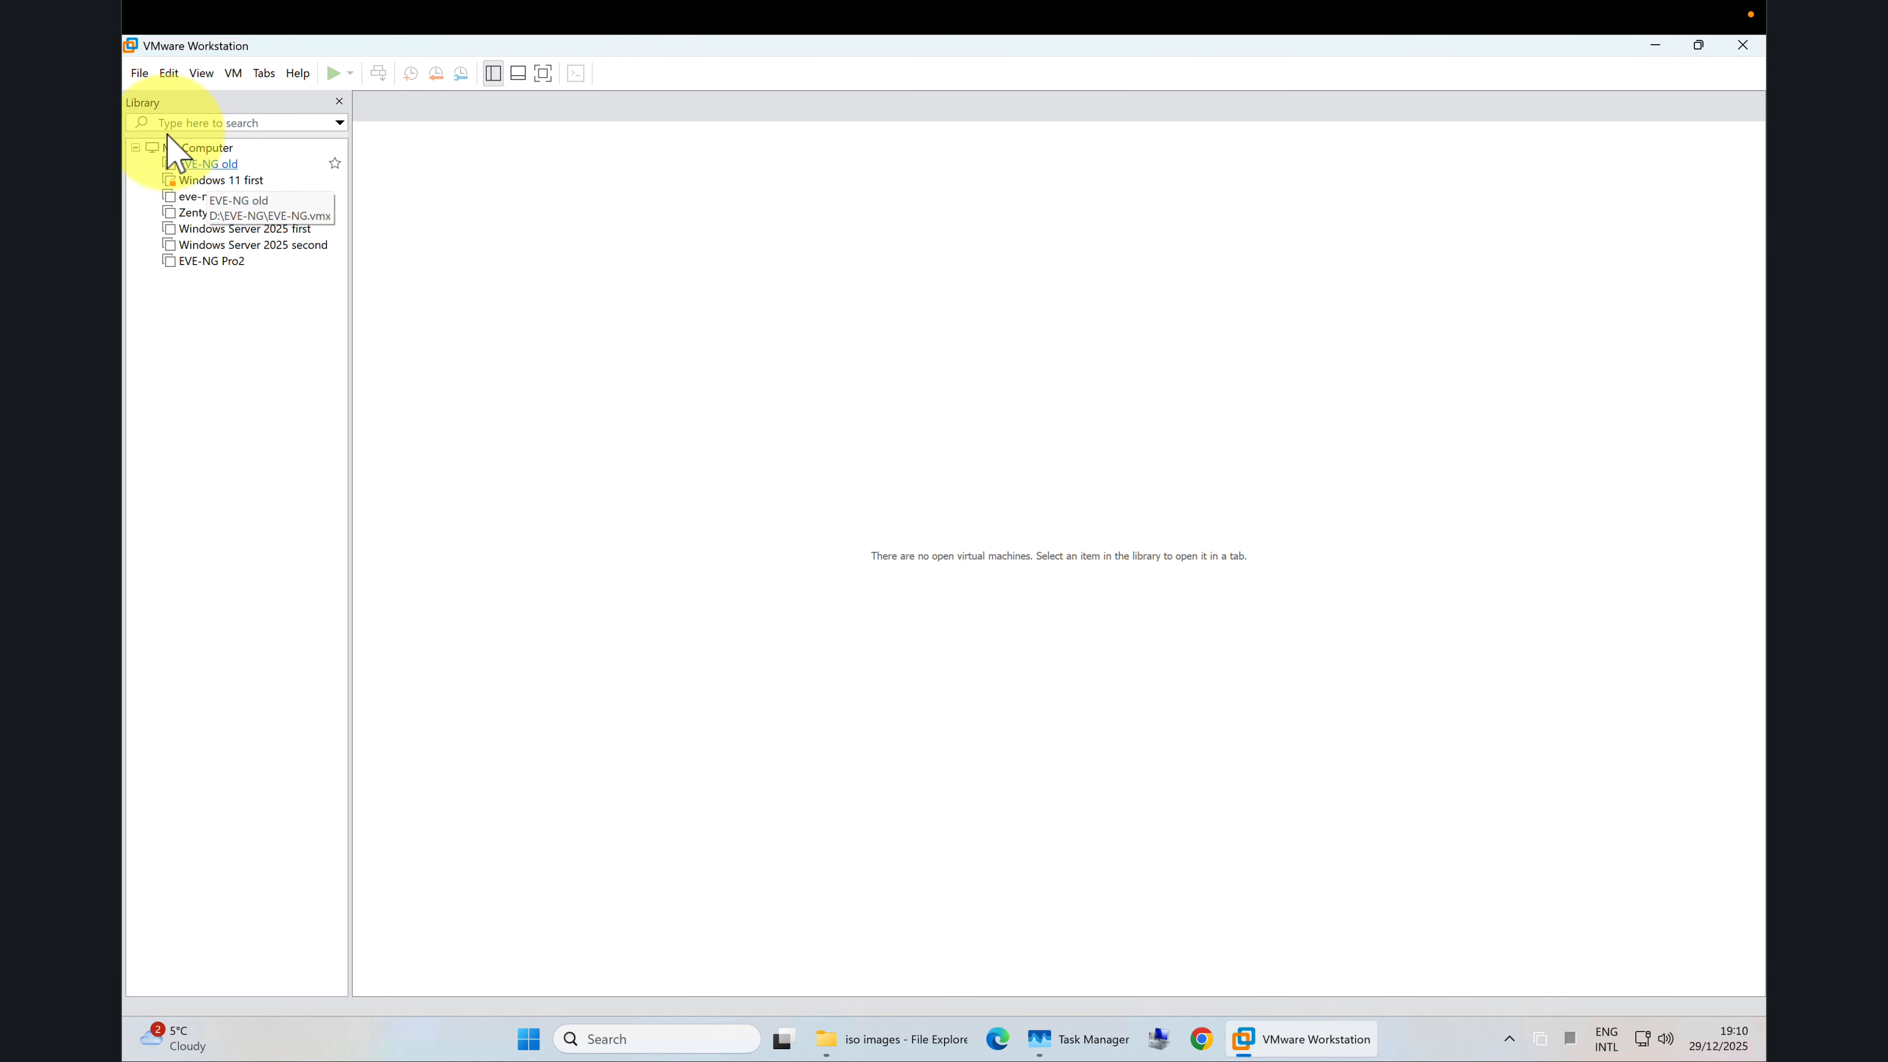
click(139, 73)
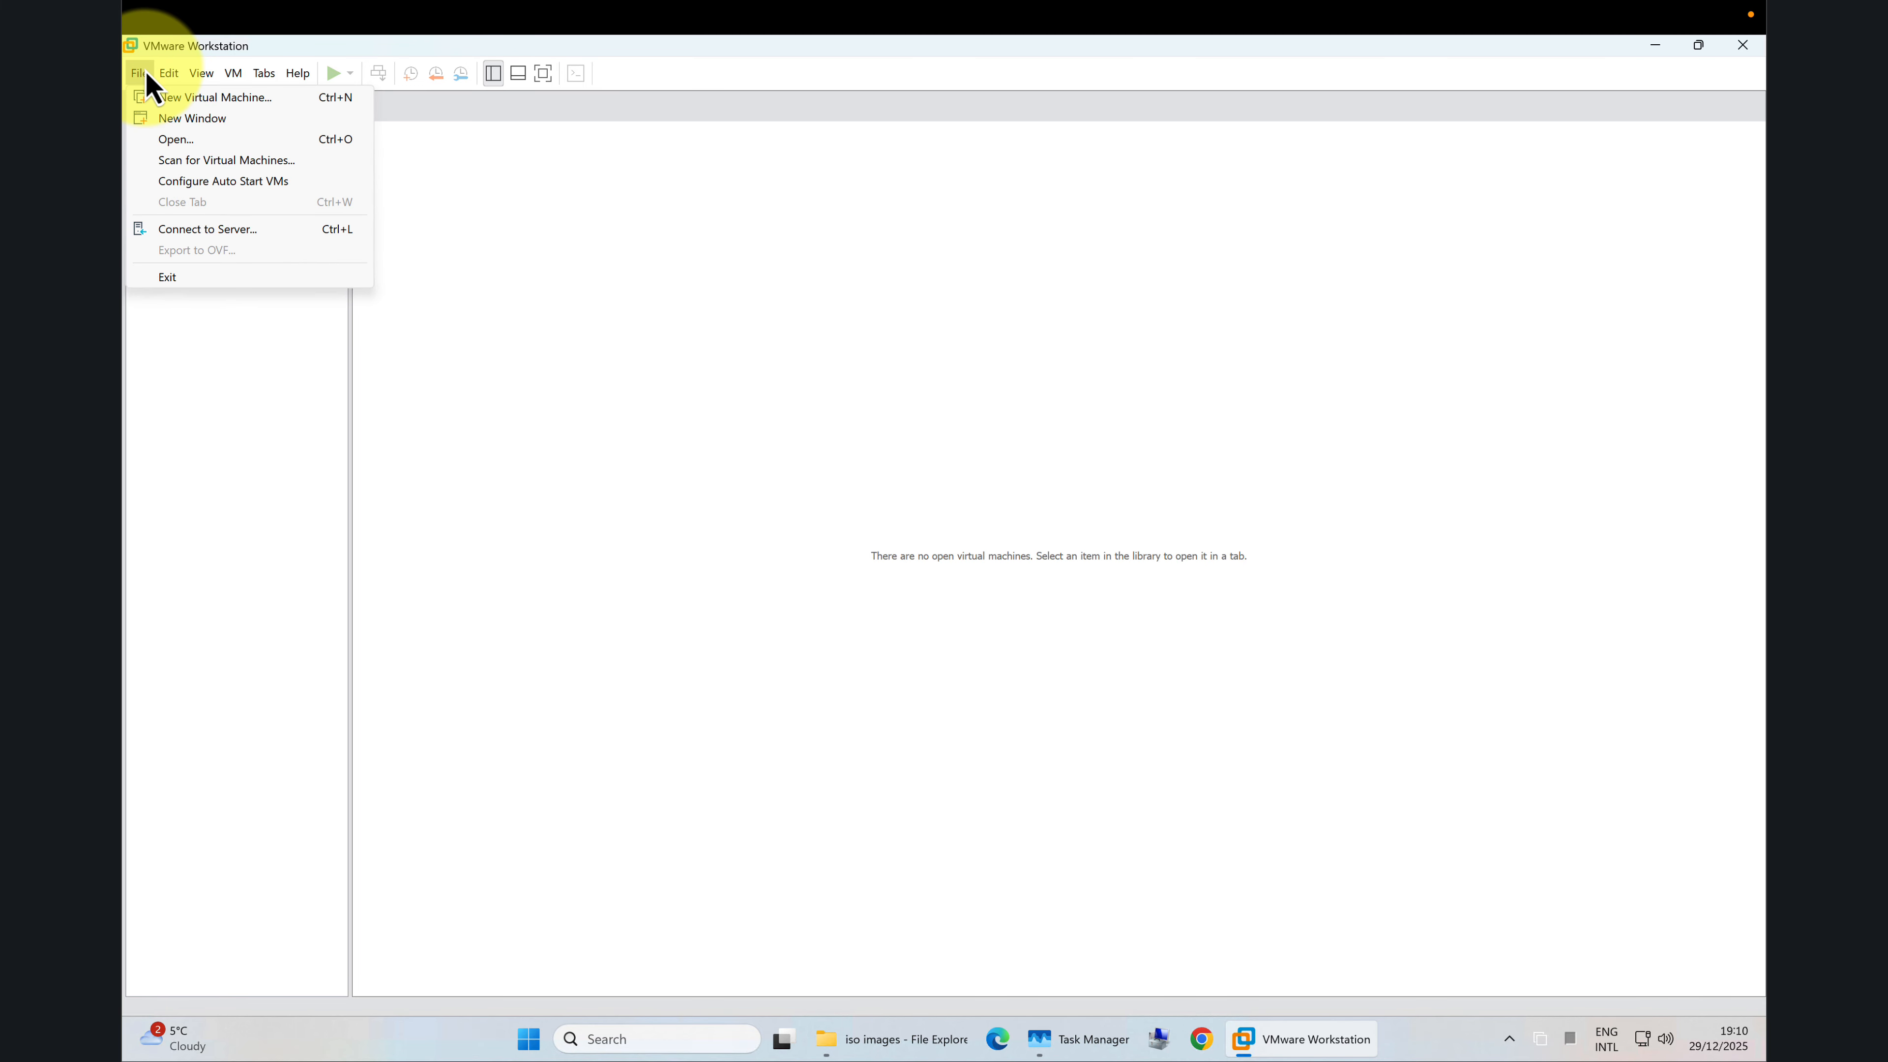
click(193, 97)
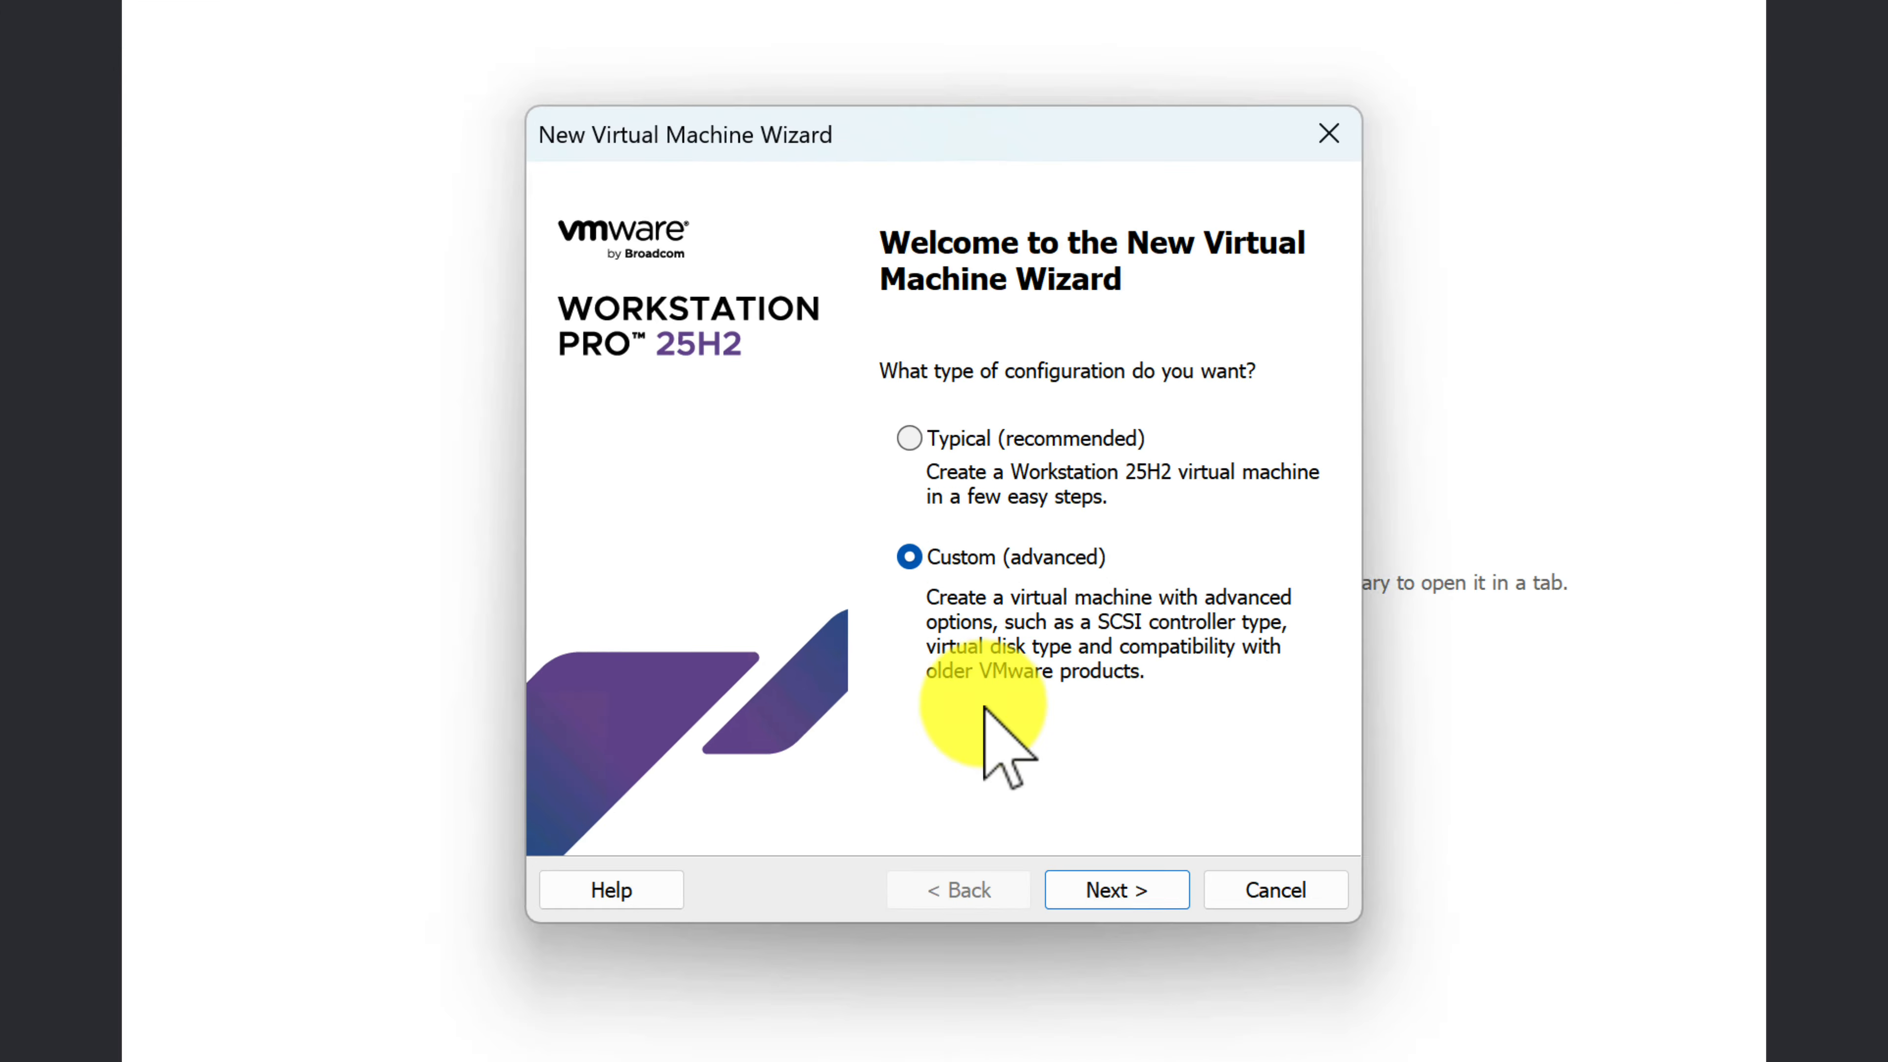
click(1134, 892)
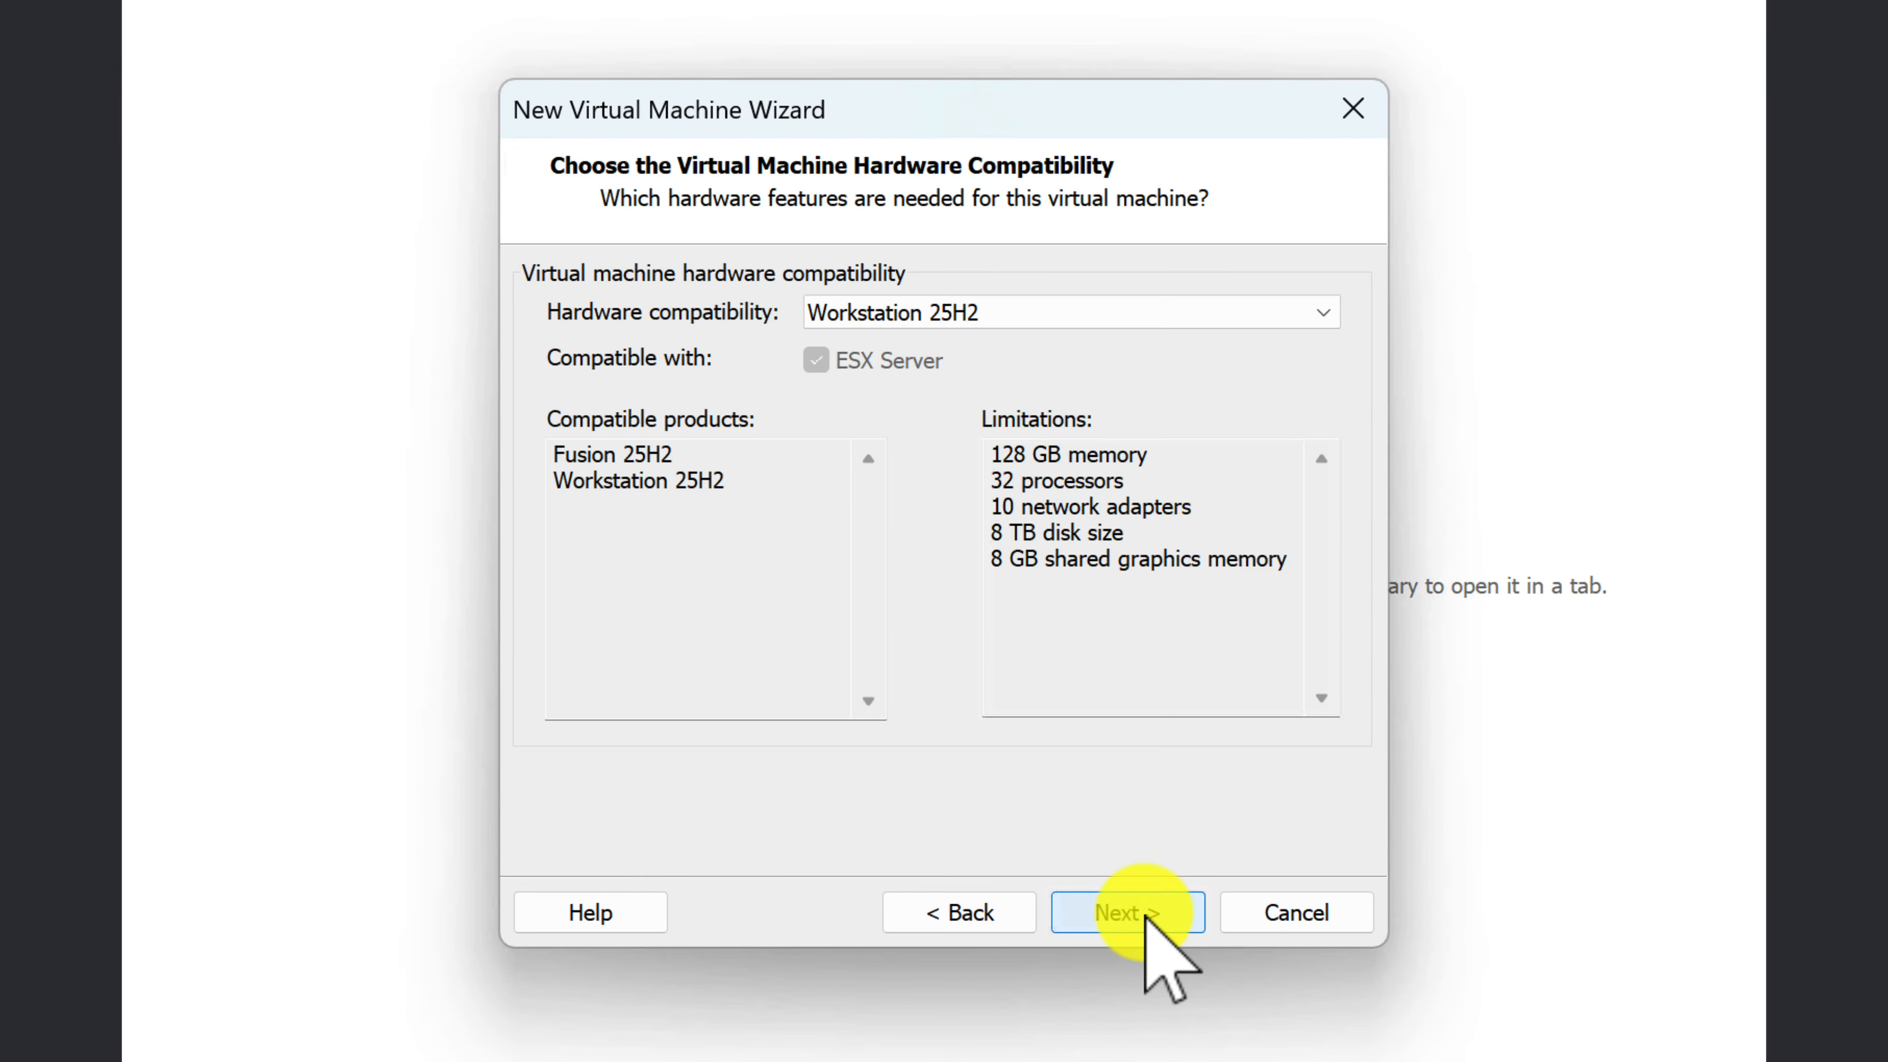
click(1155, 904)
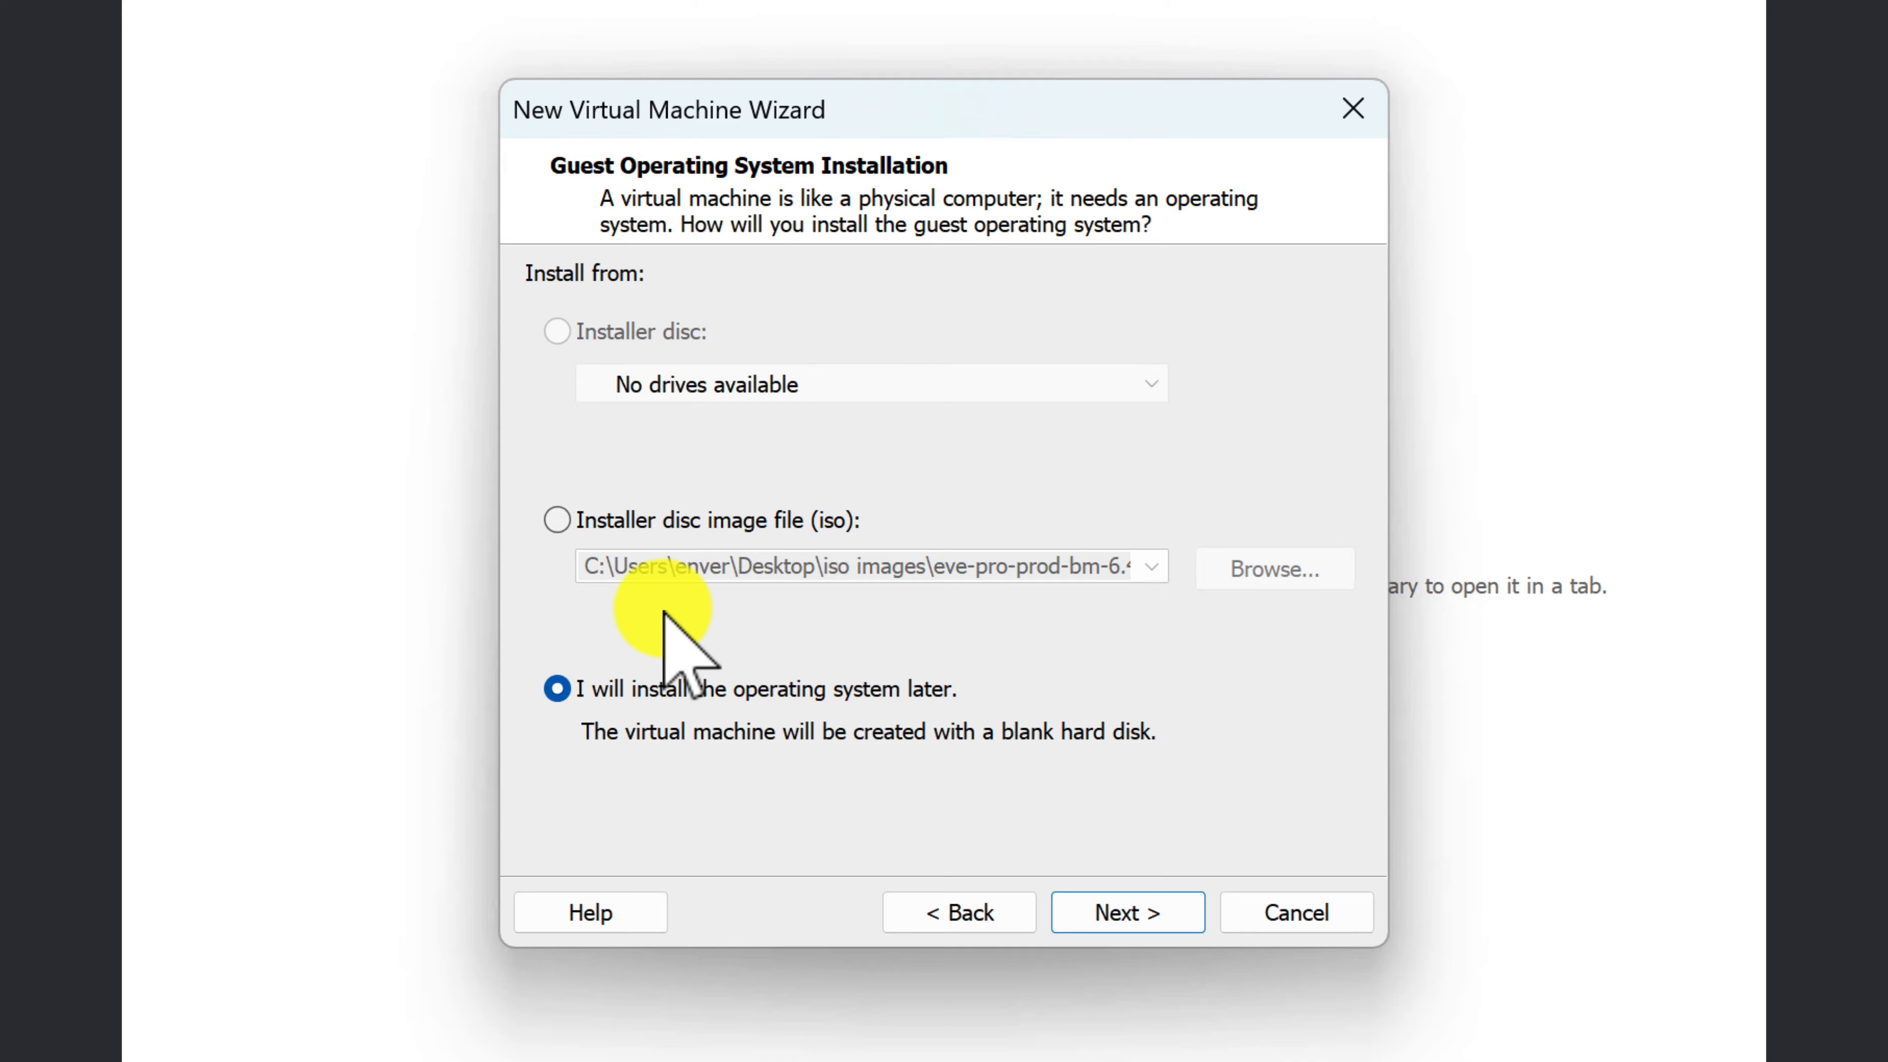
click(1124, 916)
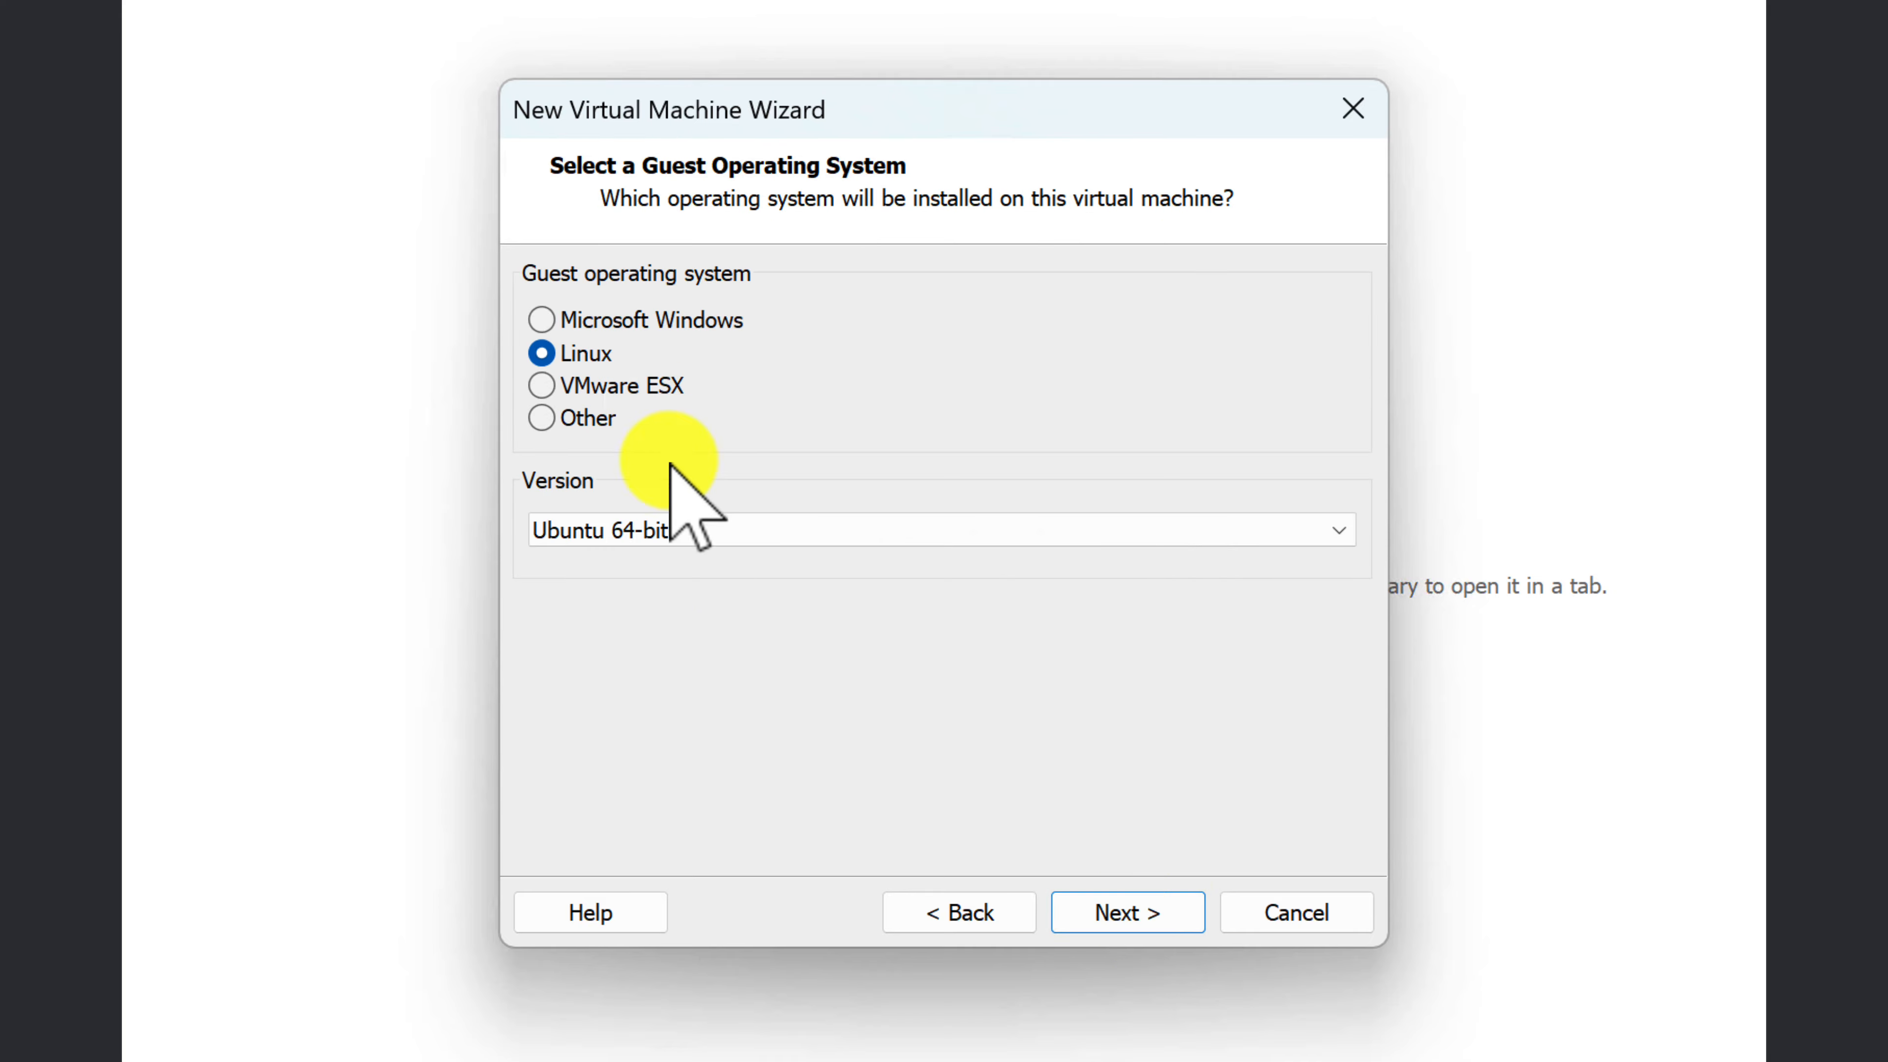
Step: Set the guest operating system to Microsoft Windows, version Windows 11 x64
click(541, 321)
click(745, 533)
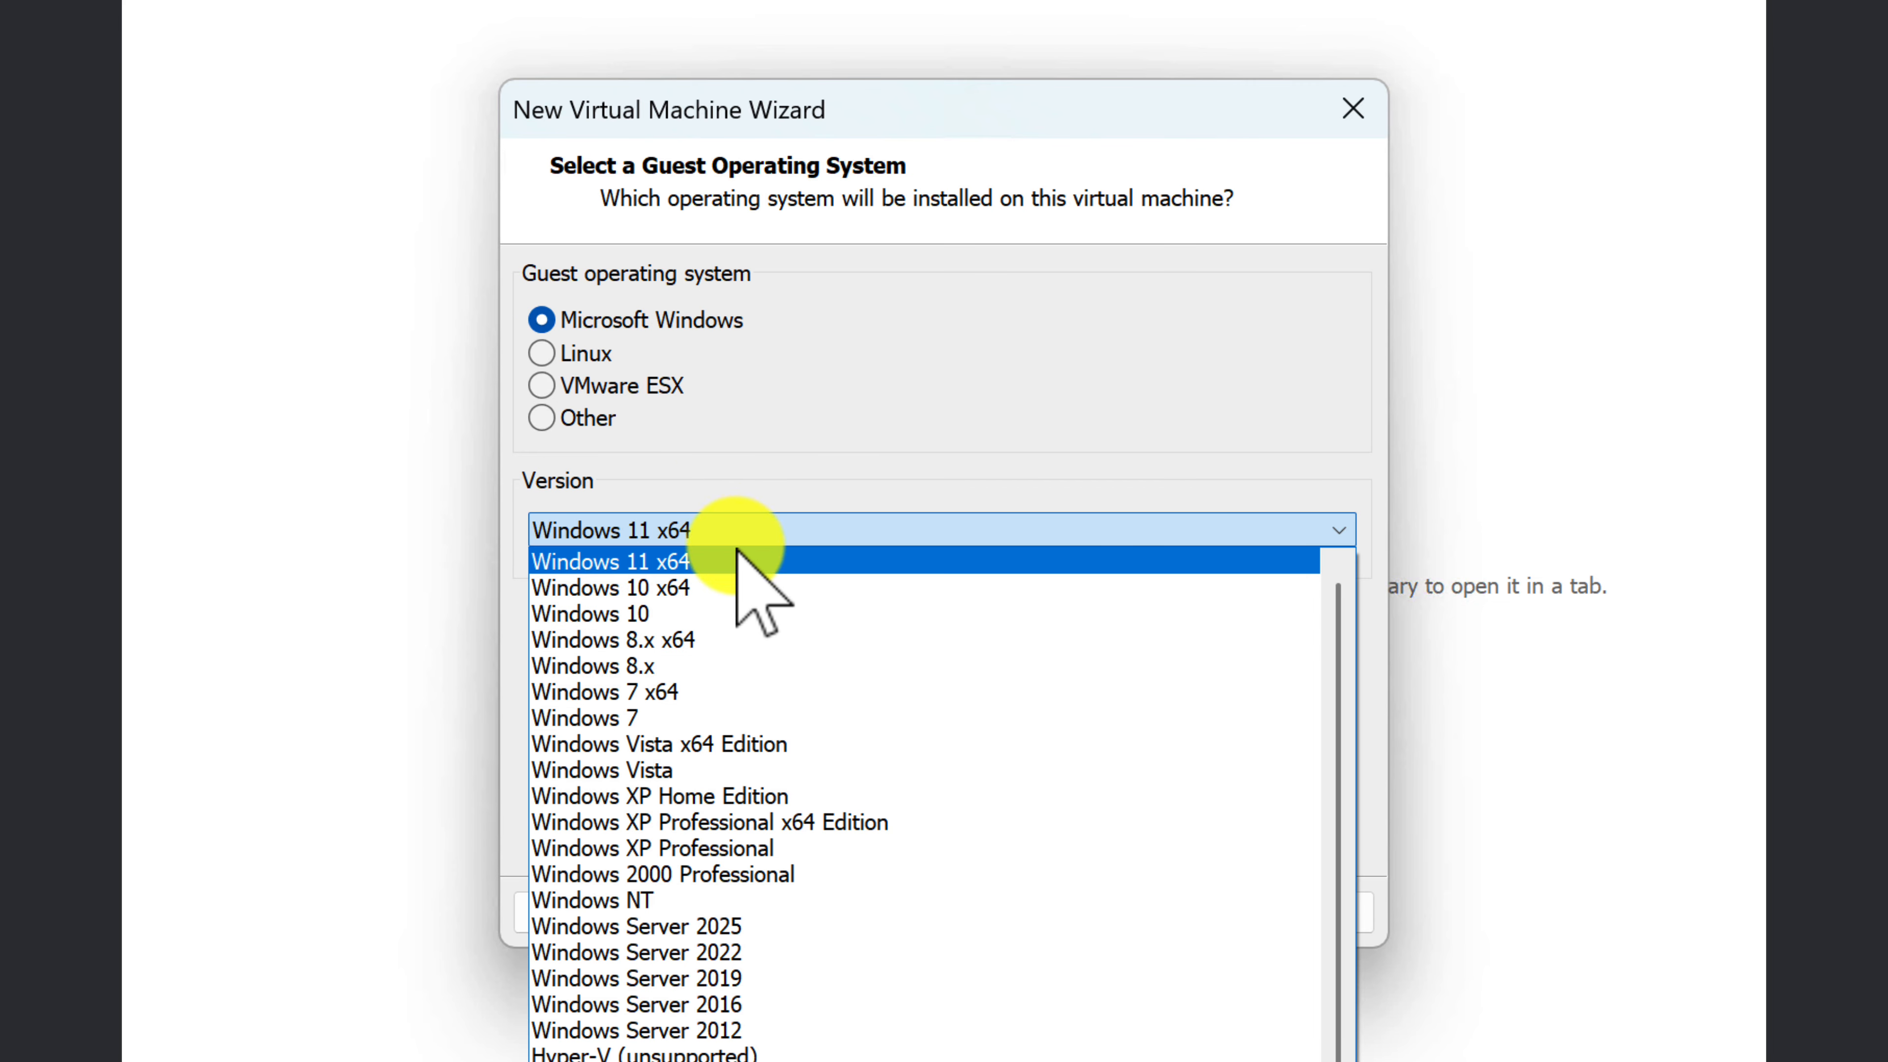
click(746, 554)
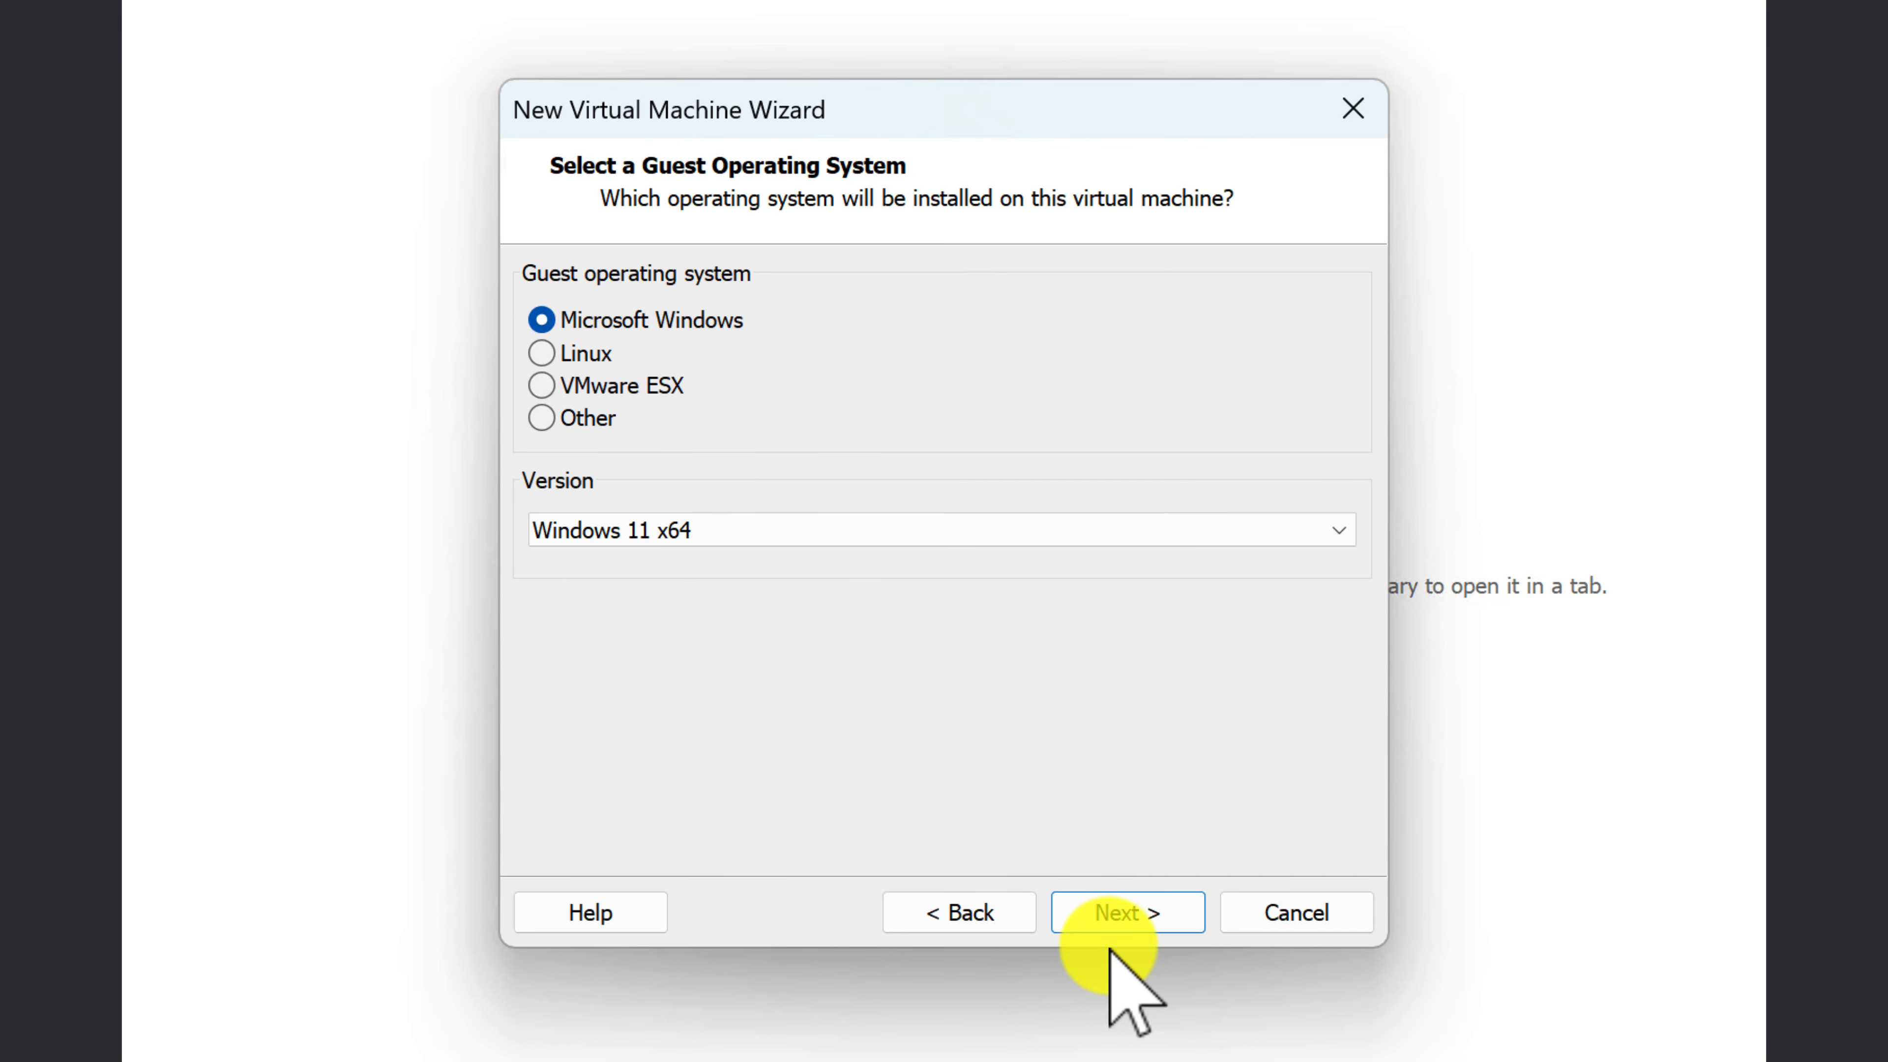
click(1131, 923)
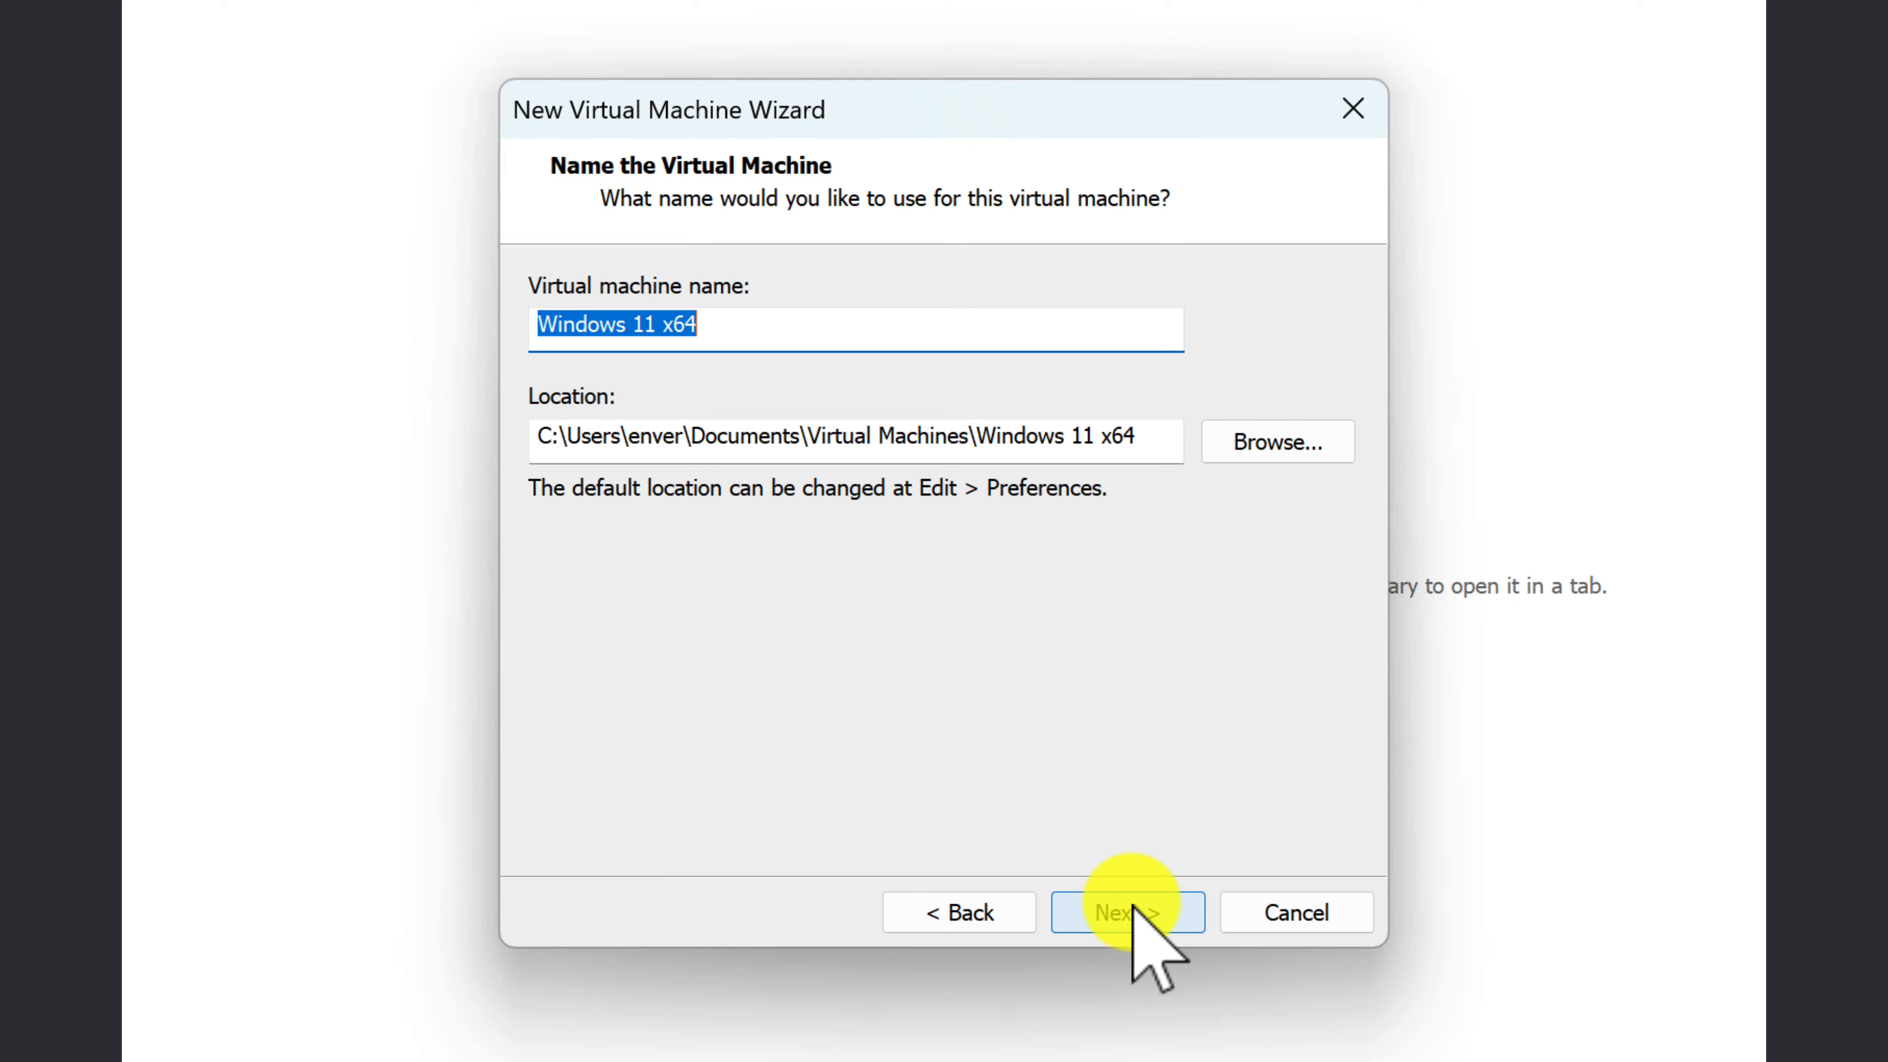
Step: Name the virtual machine Windows 11 Enterprise
text(Wio)
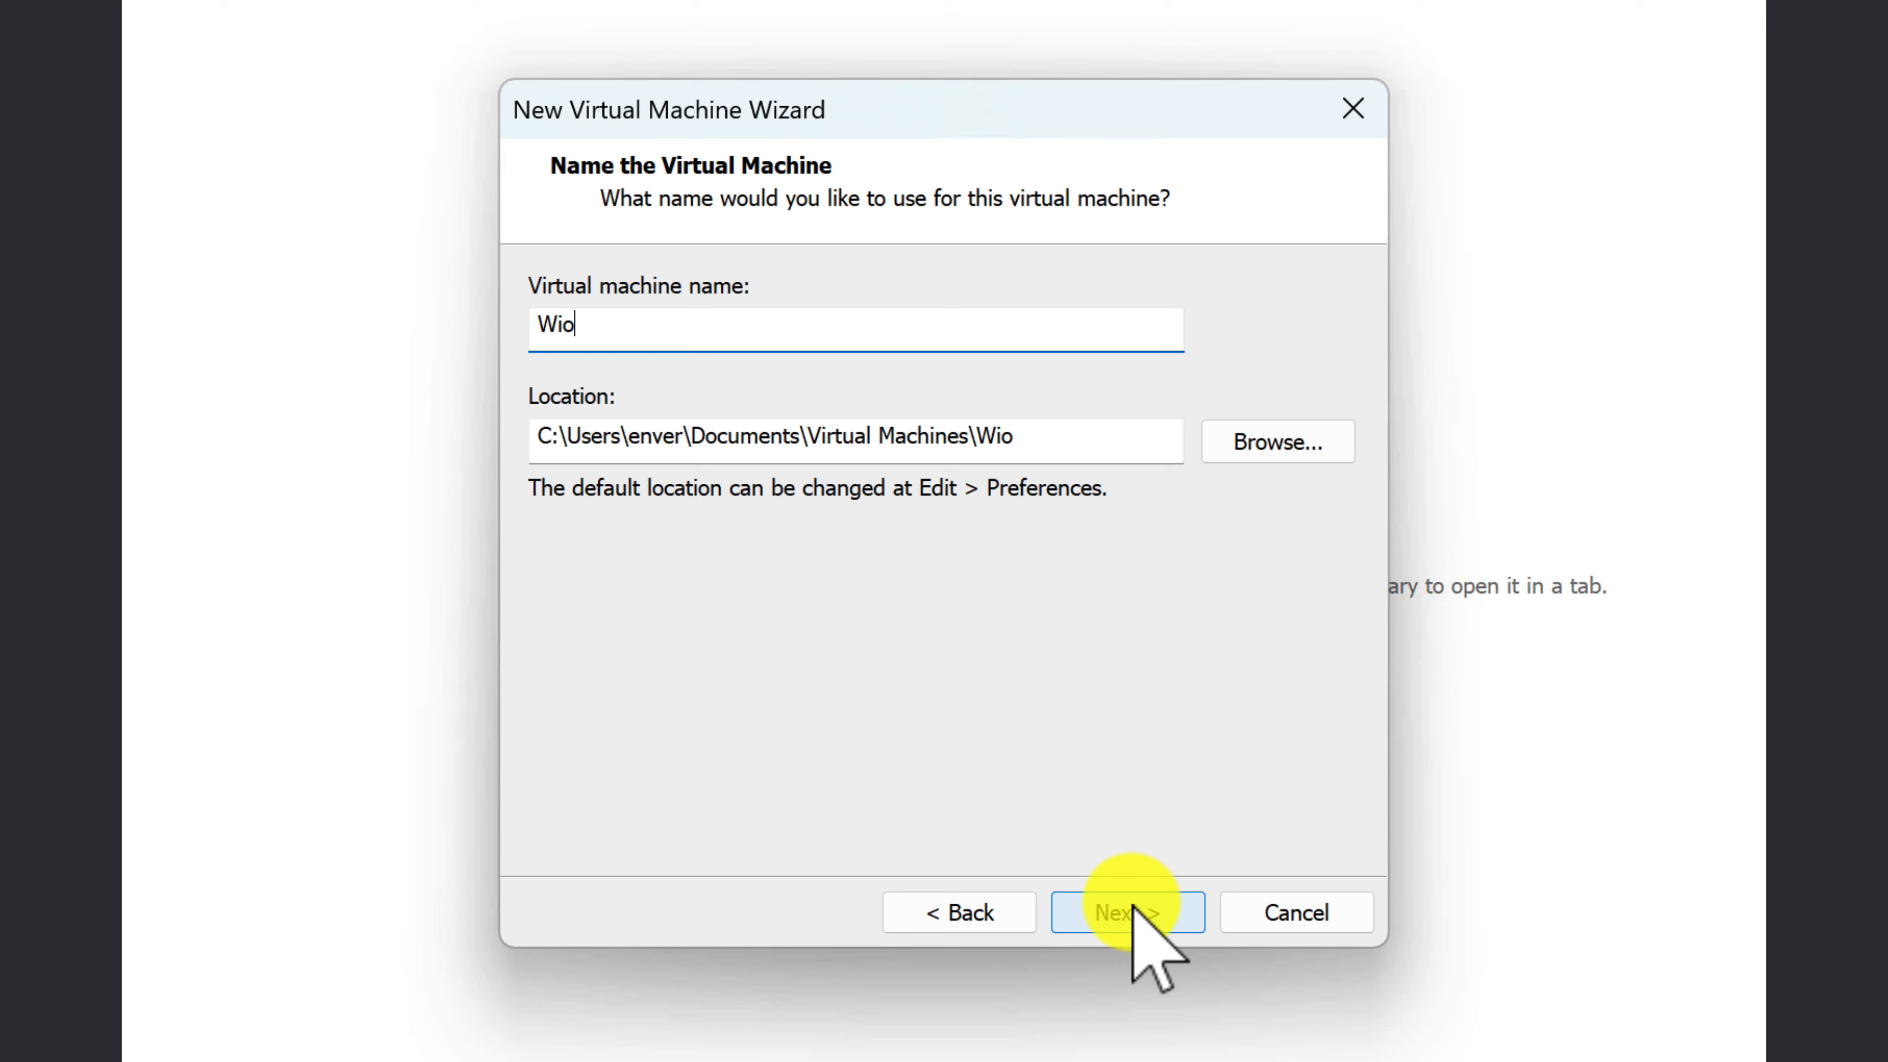
key(BackSpace)
text(ndows 11 En)
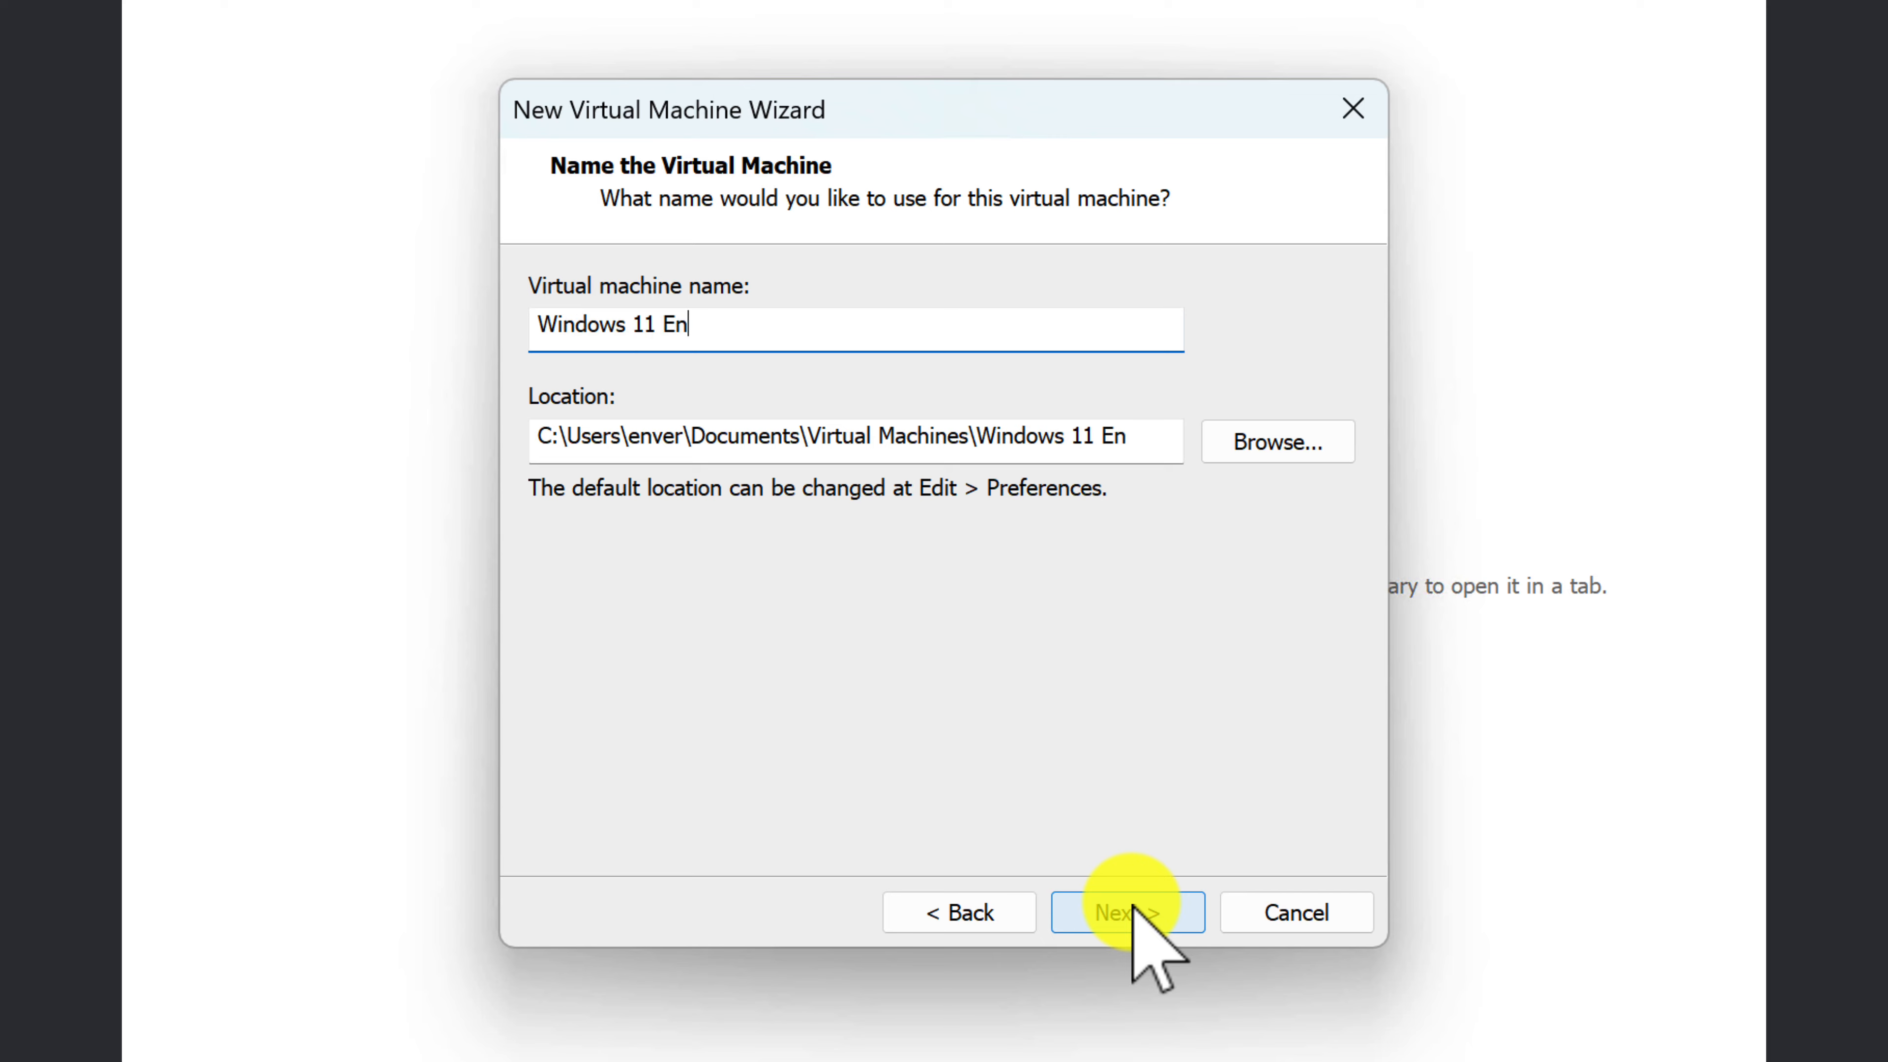
text(terprise)
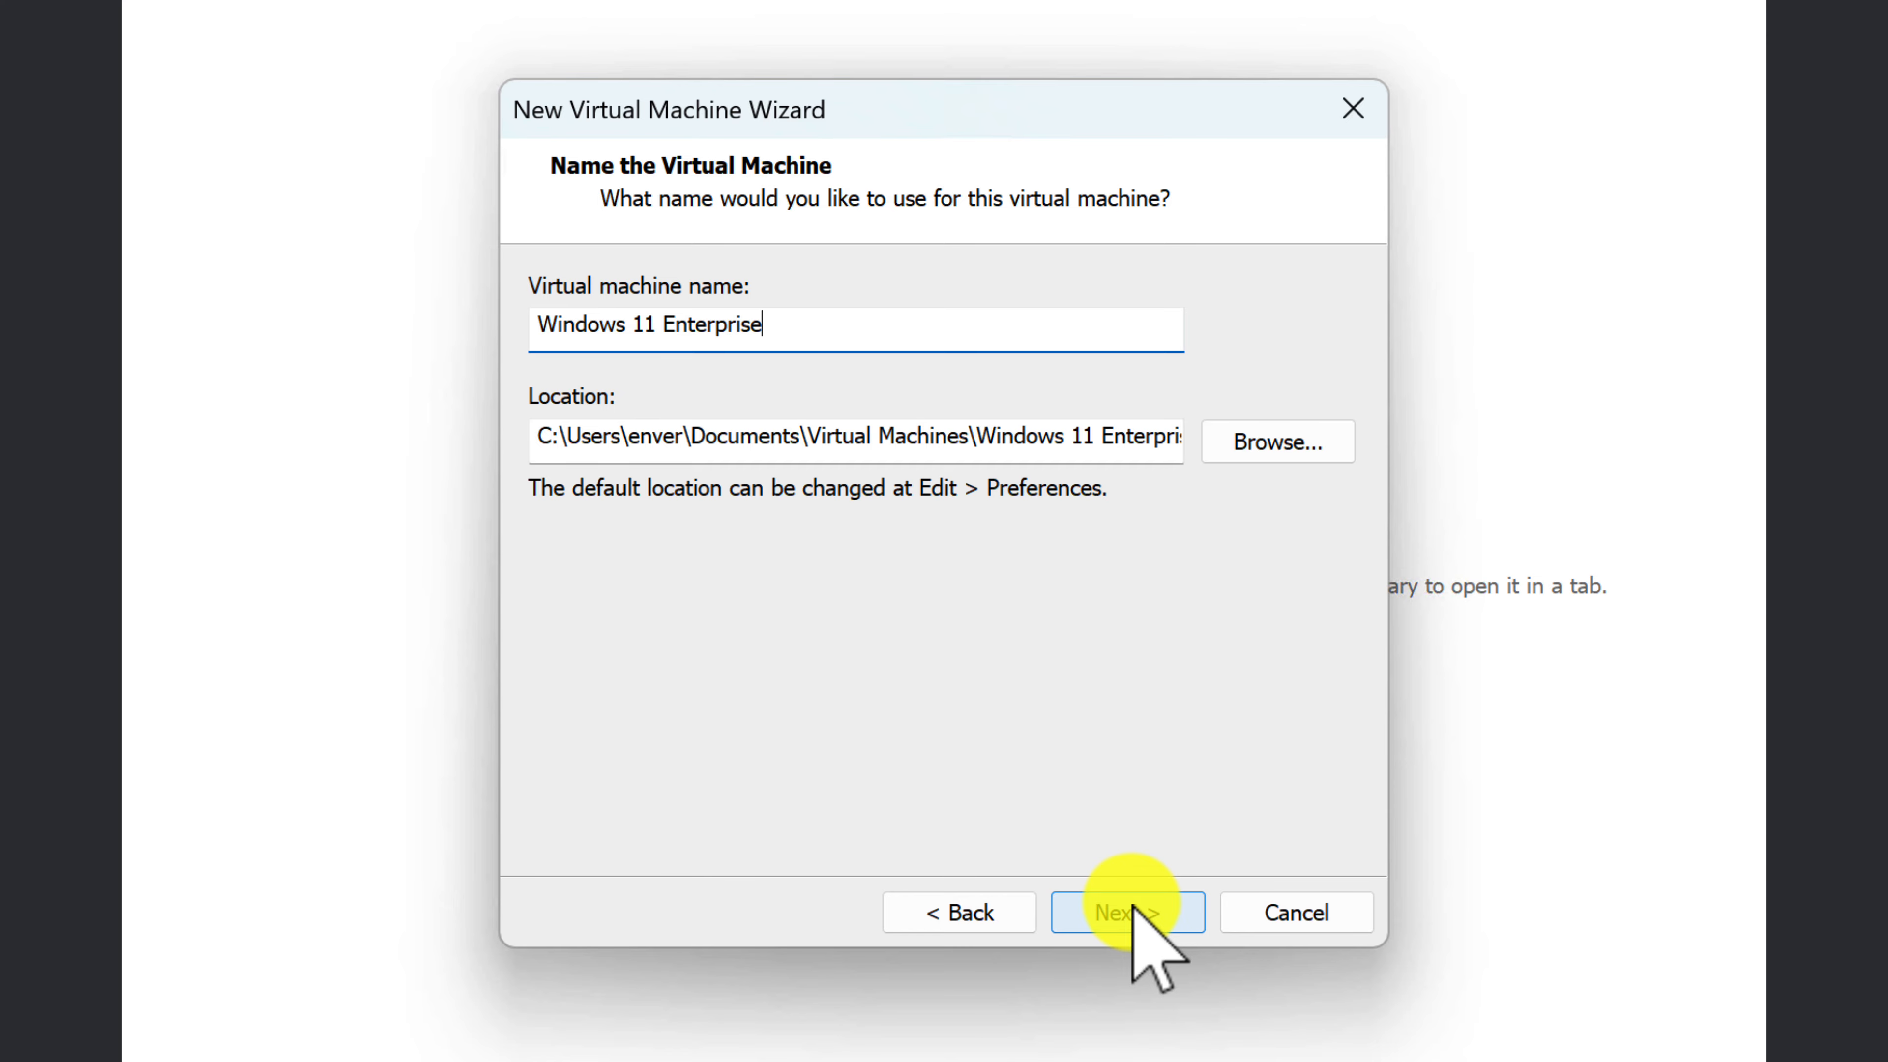
Step: Set the virtual machine's location to the Windows 11 Enterprise sysprep folder on drive D and accept the name and location
click(1288, 444)
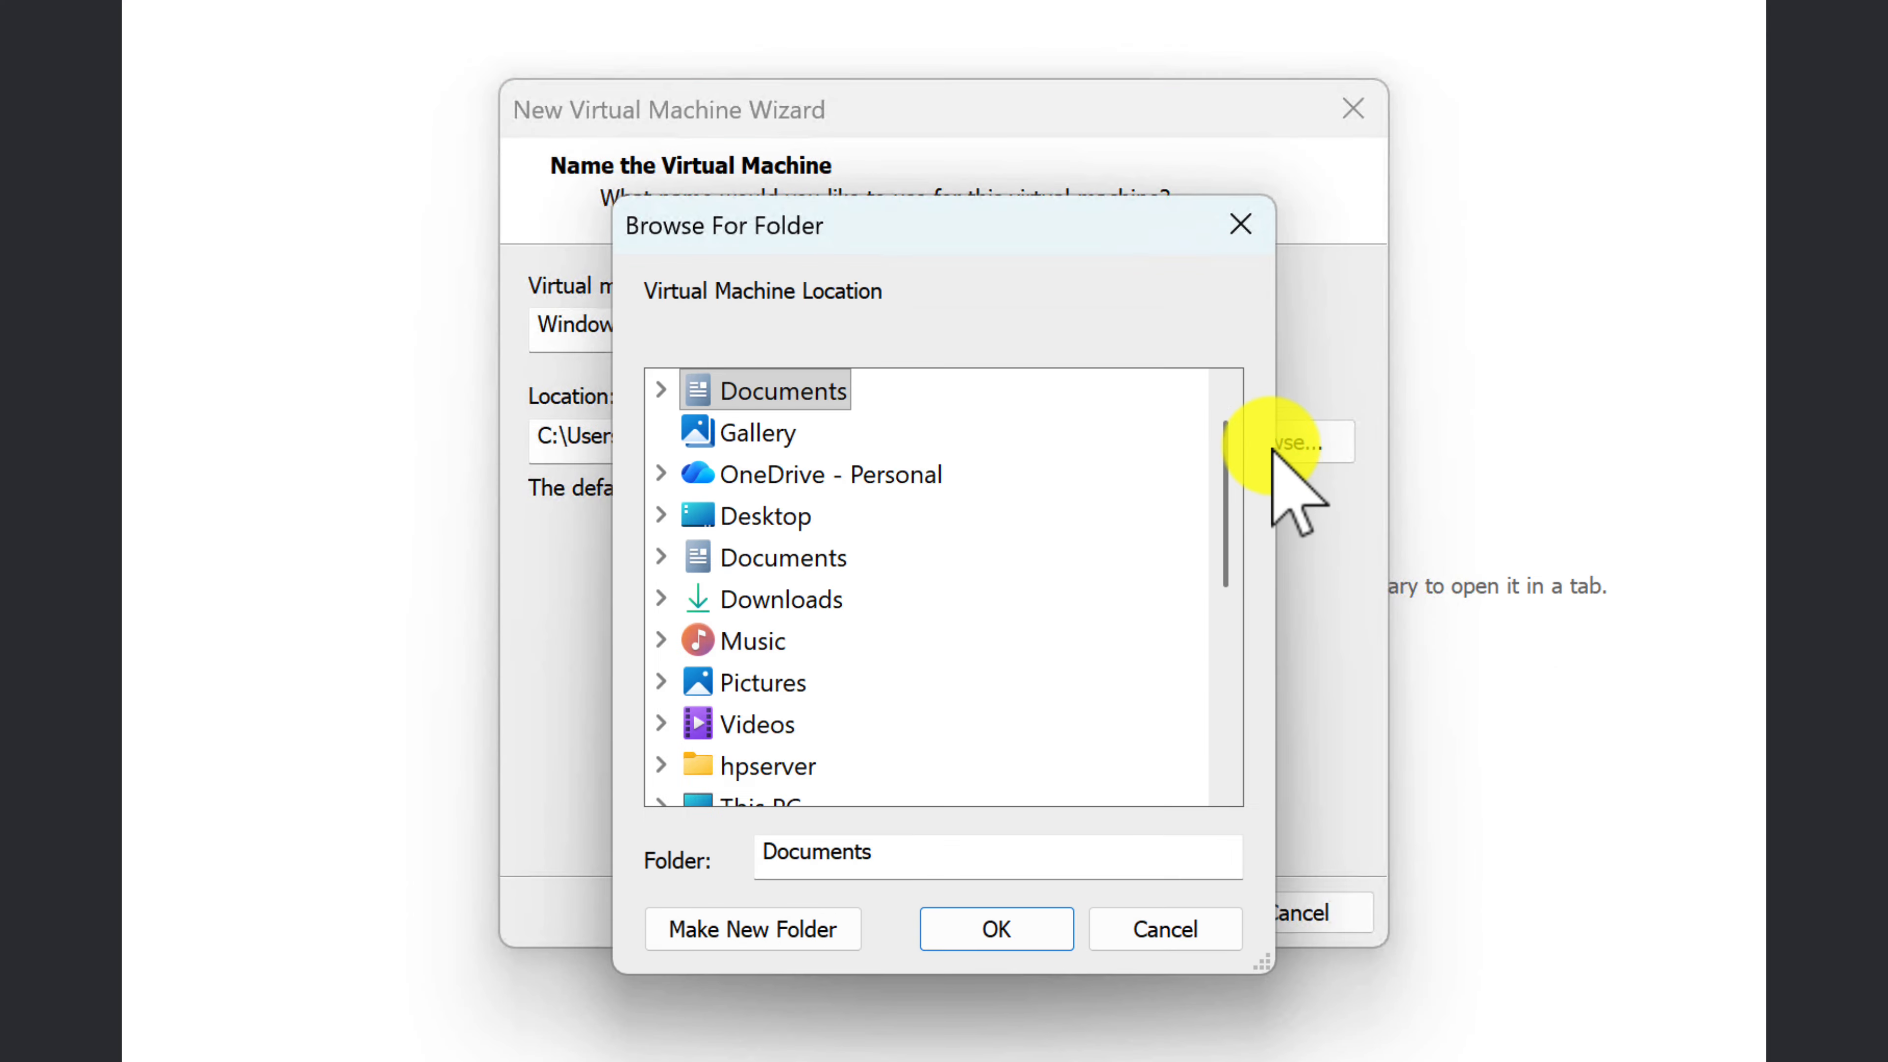
drag(1221, 548, 1177, 801)
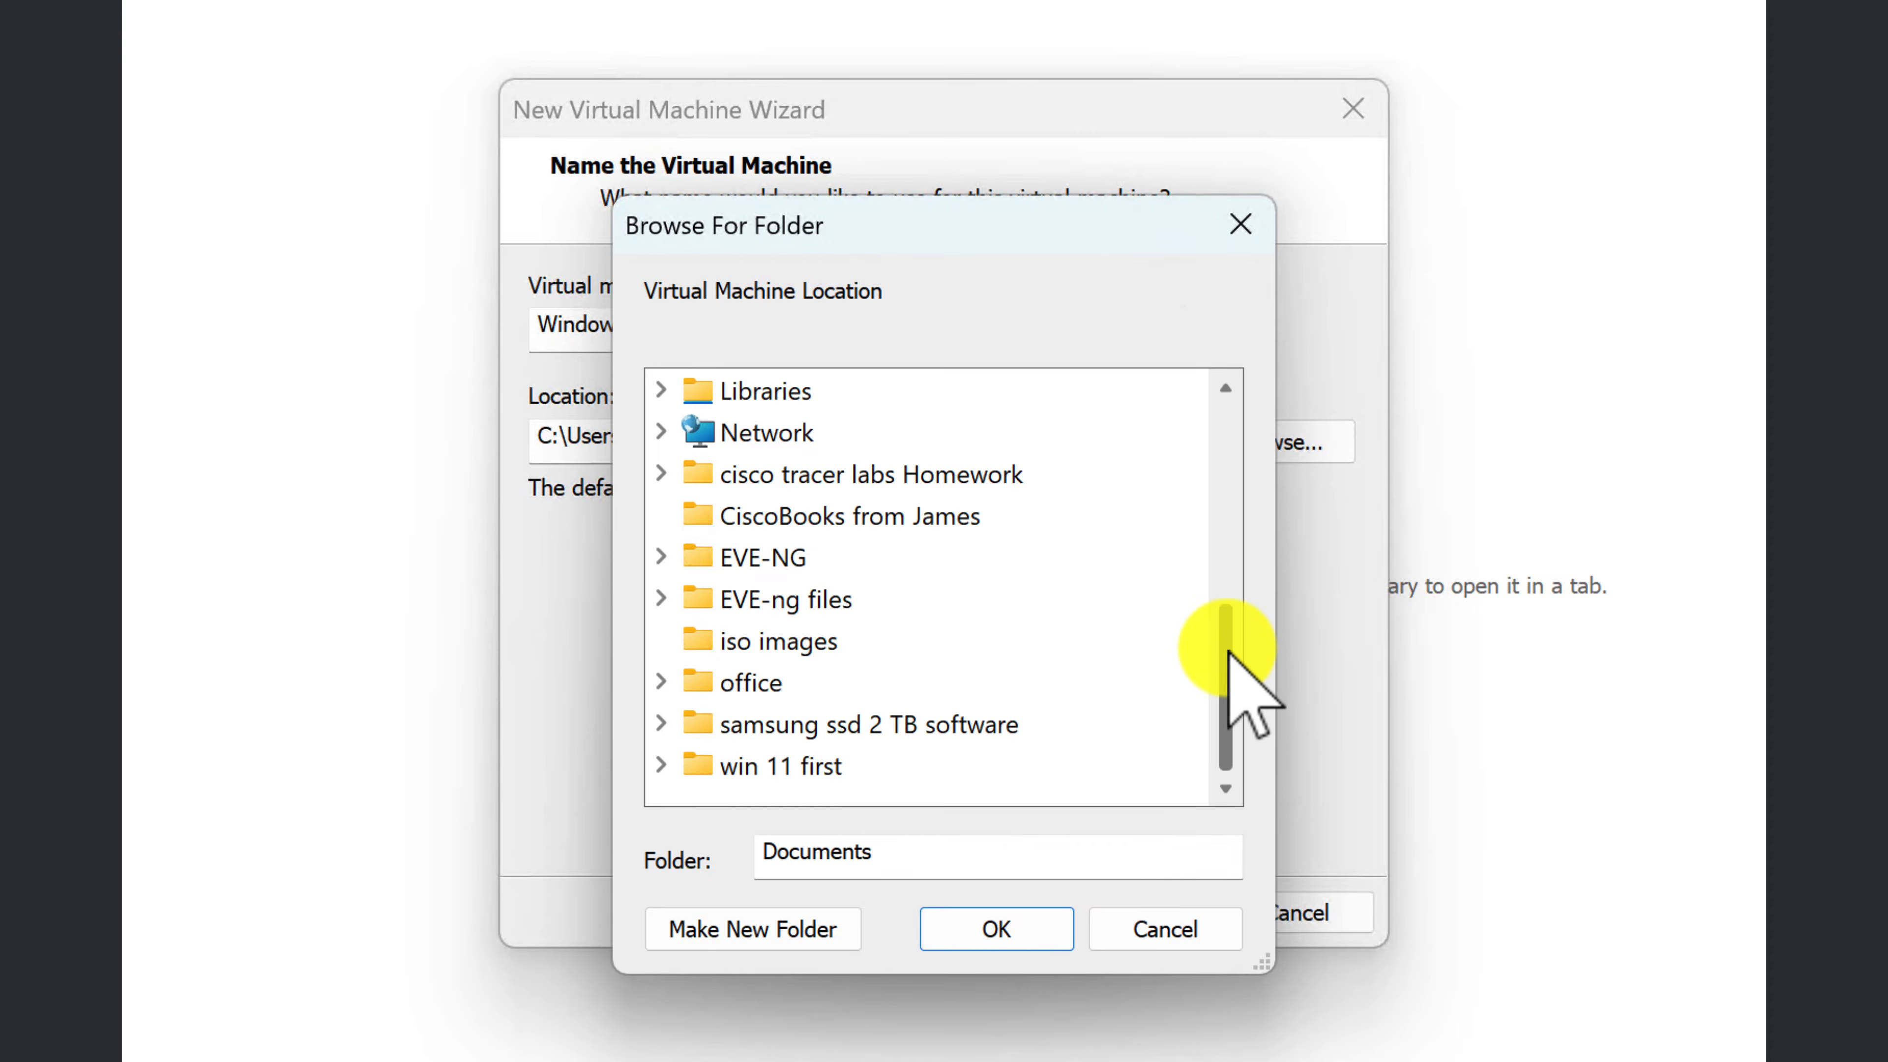
drag(1227, 653, 1225, 588)
click(662, 514)
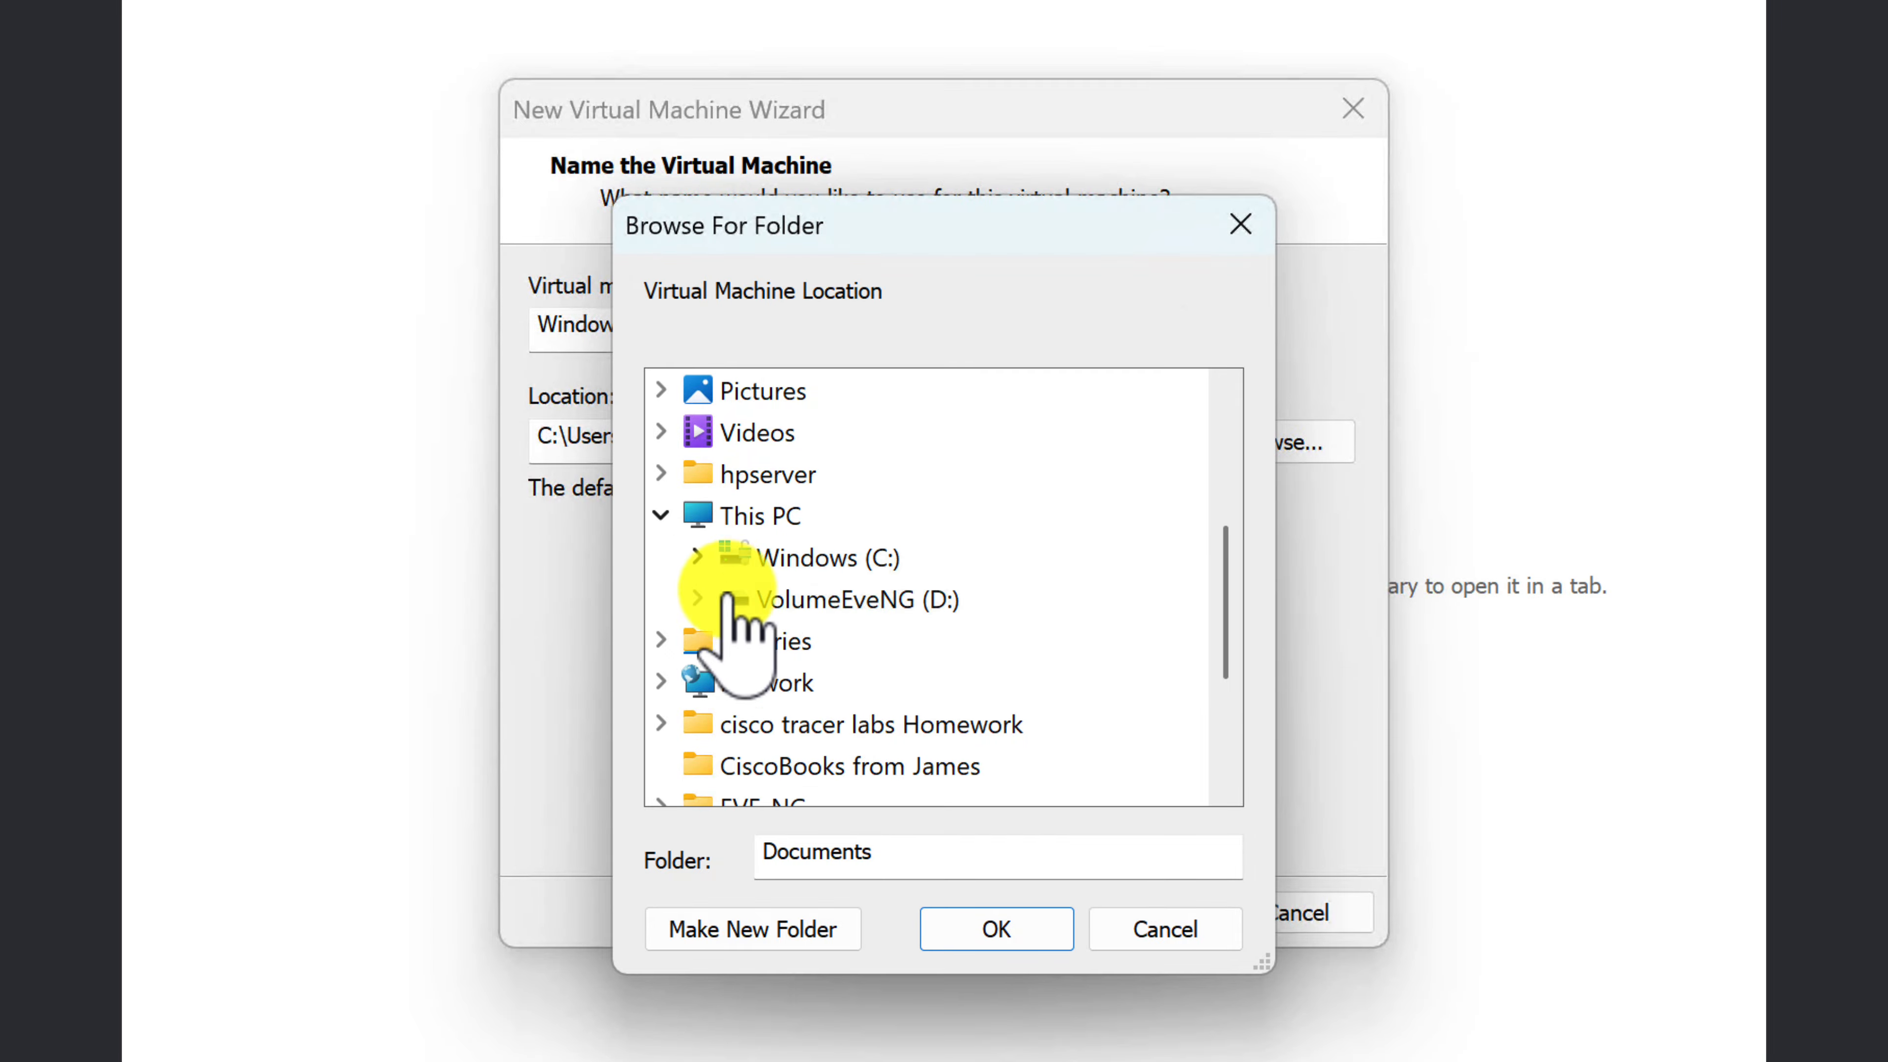
double_click(751, 599)
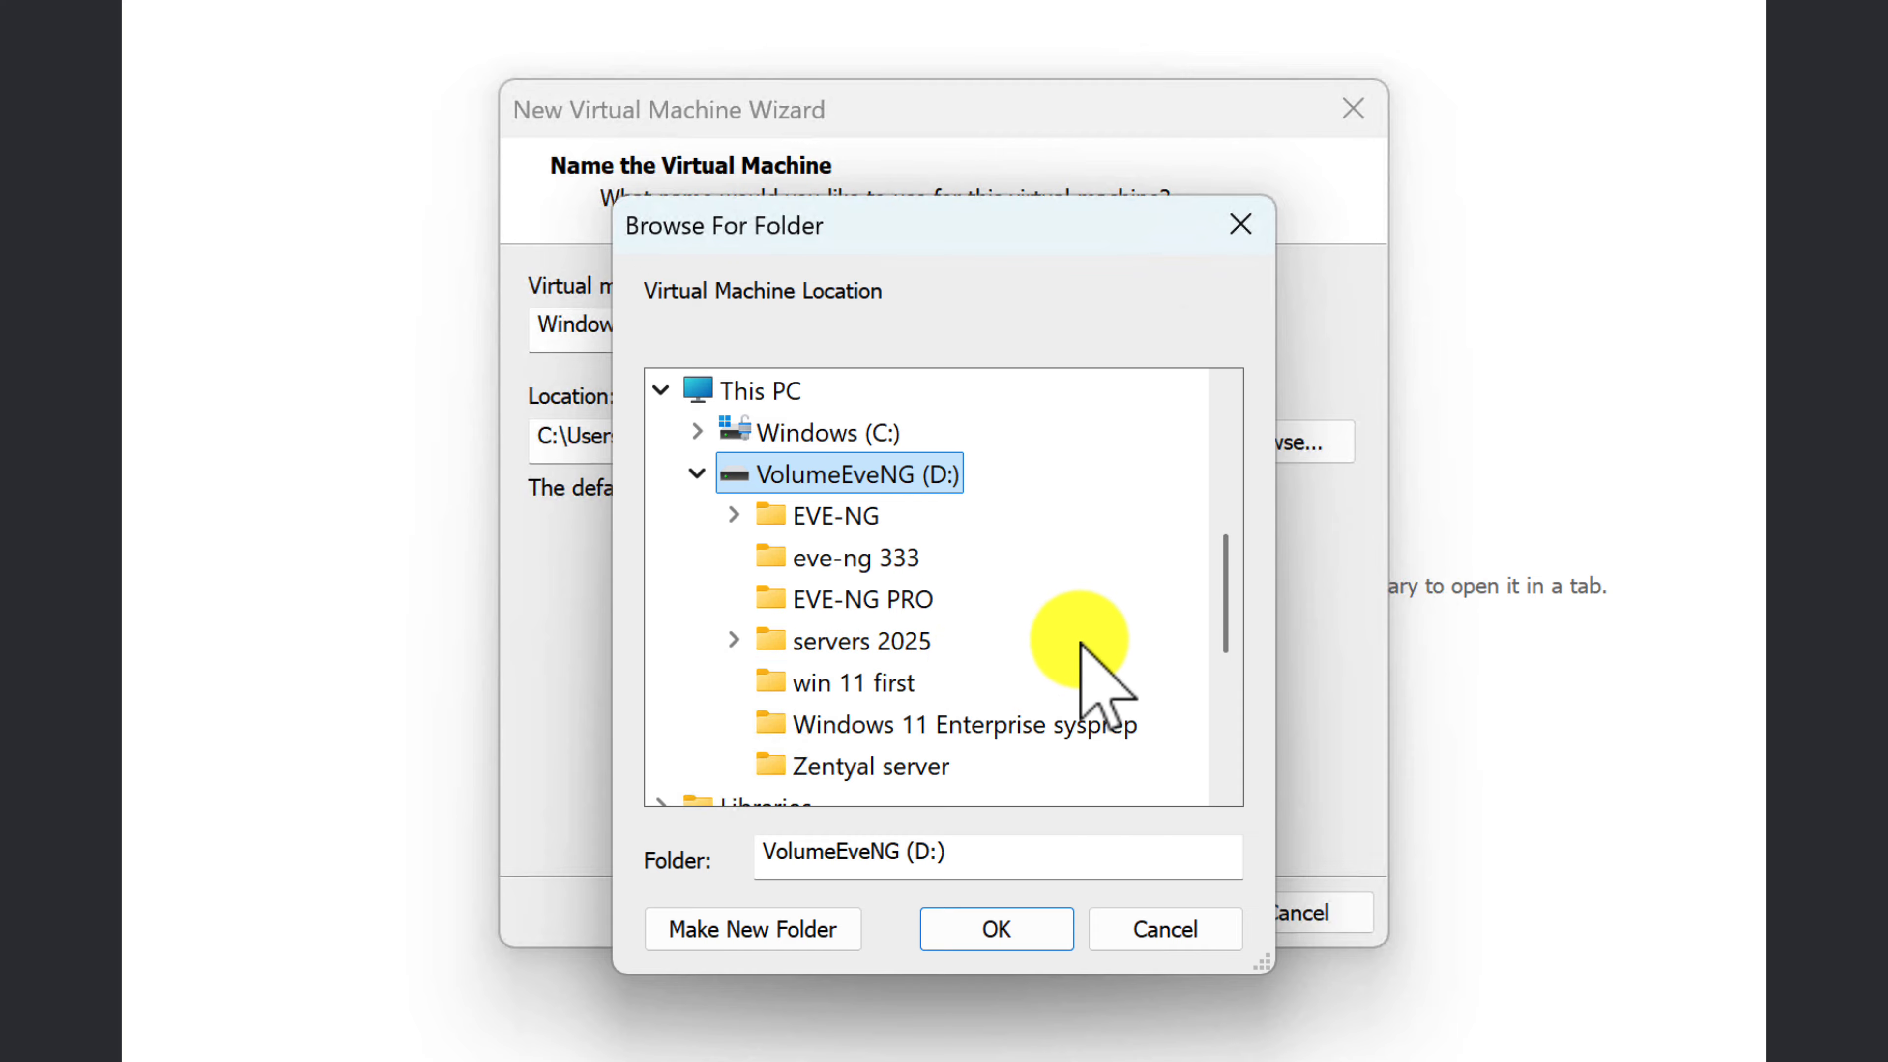
click(881, 723)
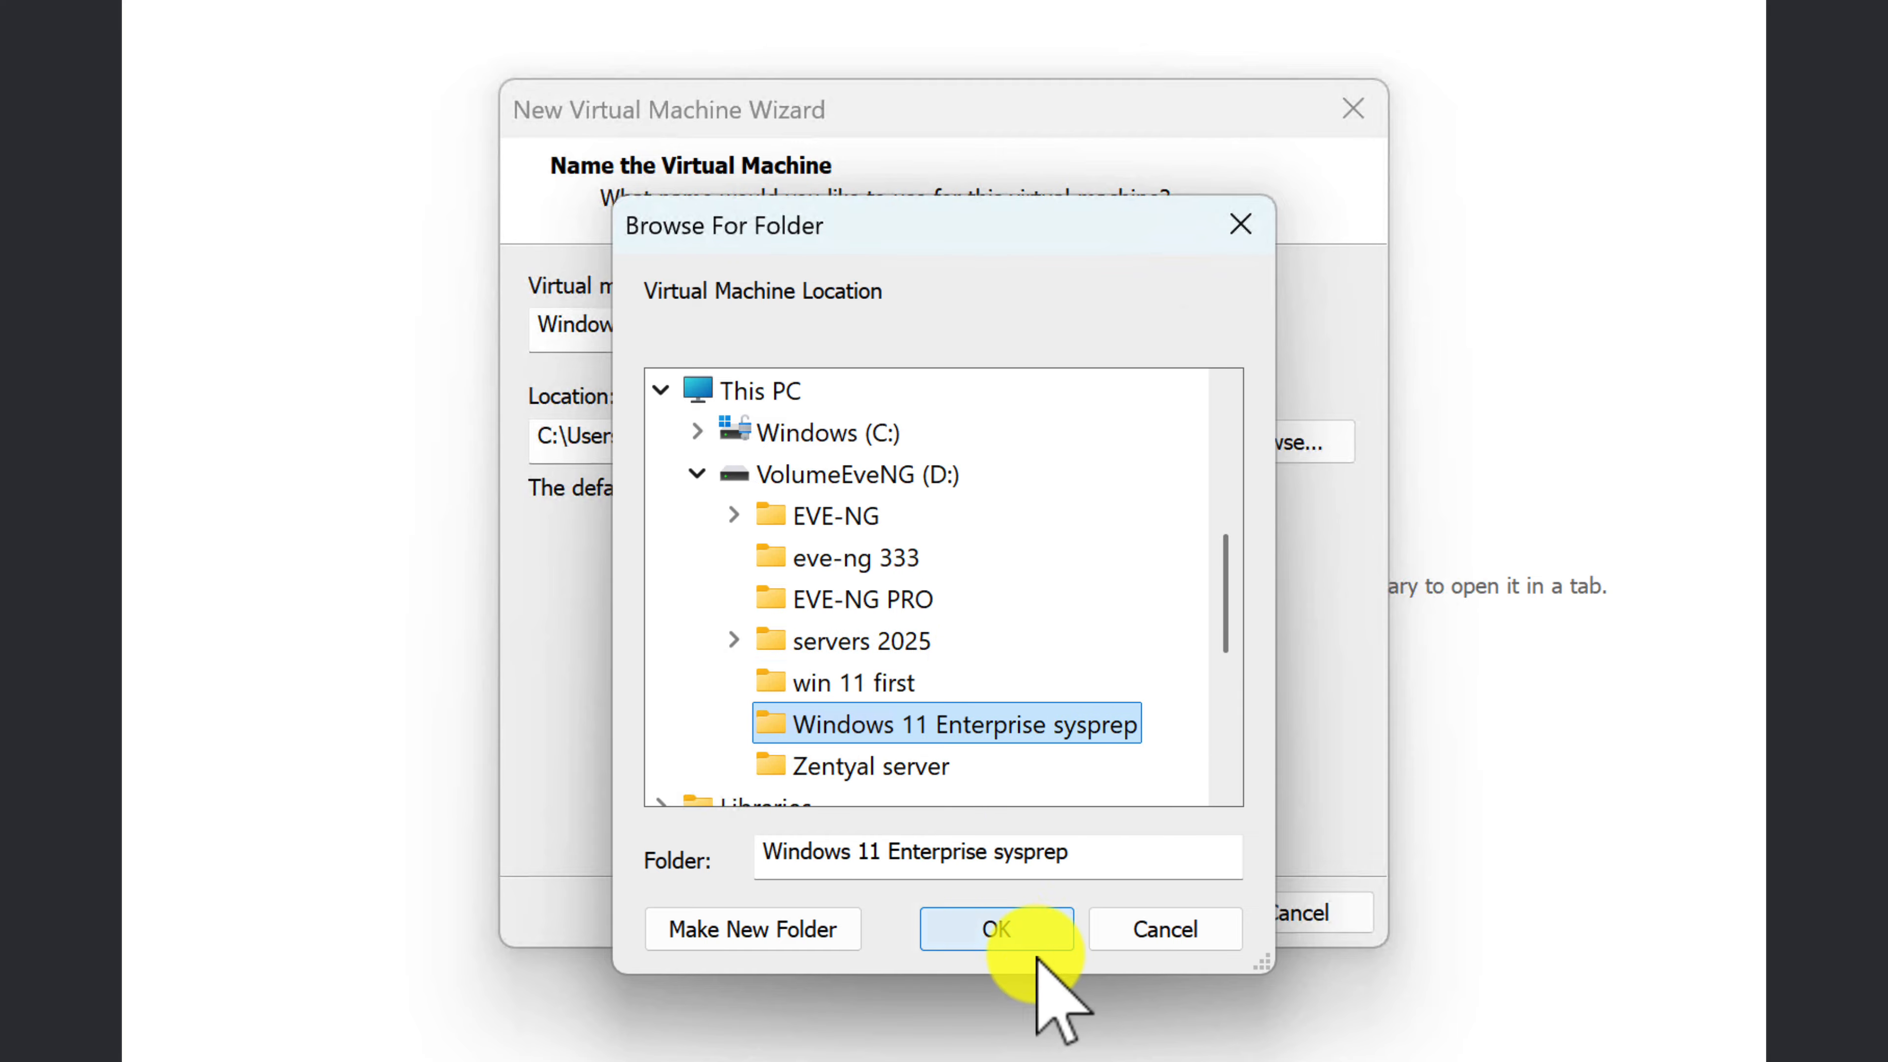
click(981, 937)
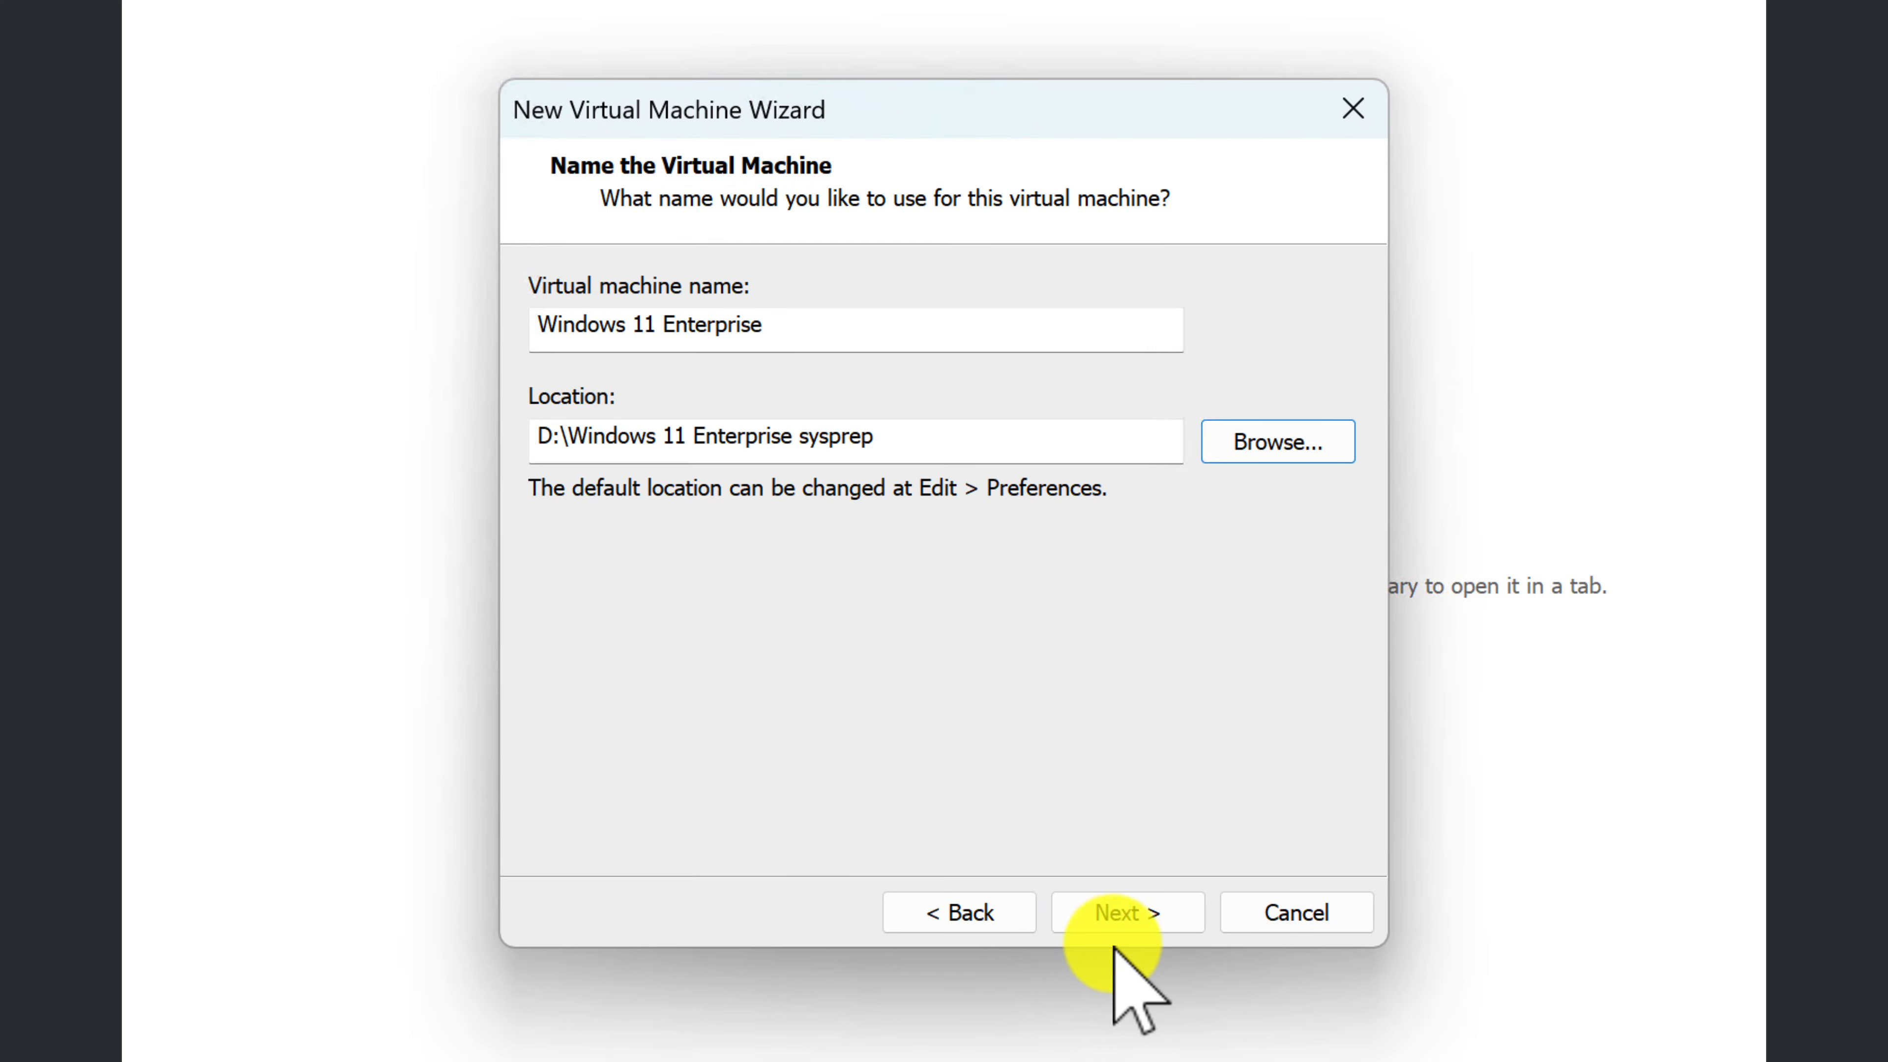
click(1131, 918)
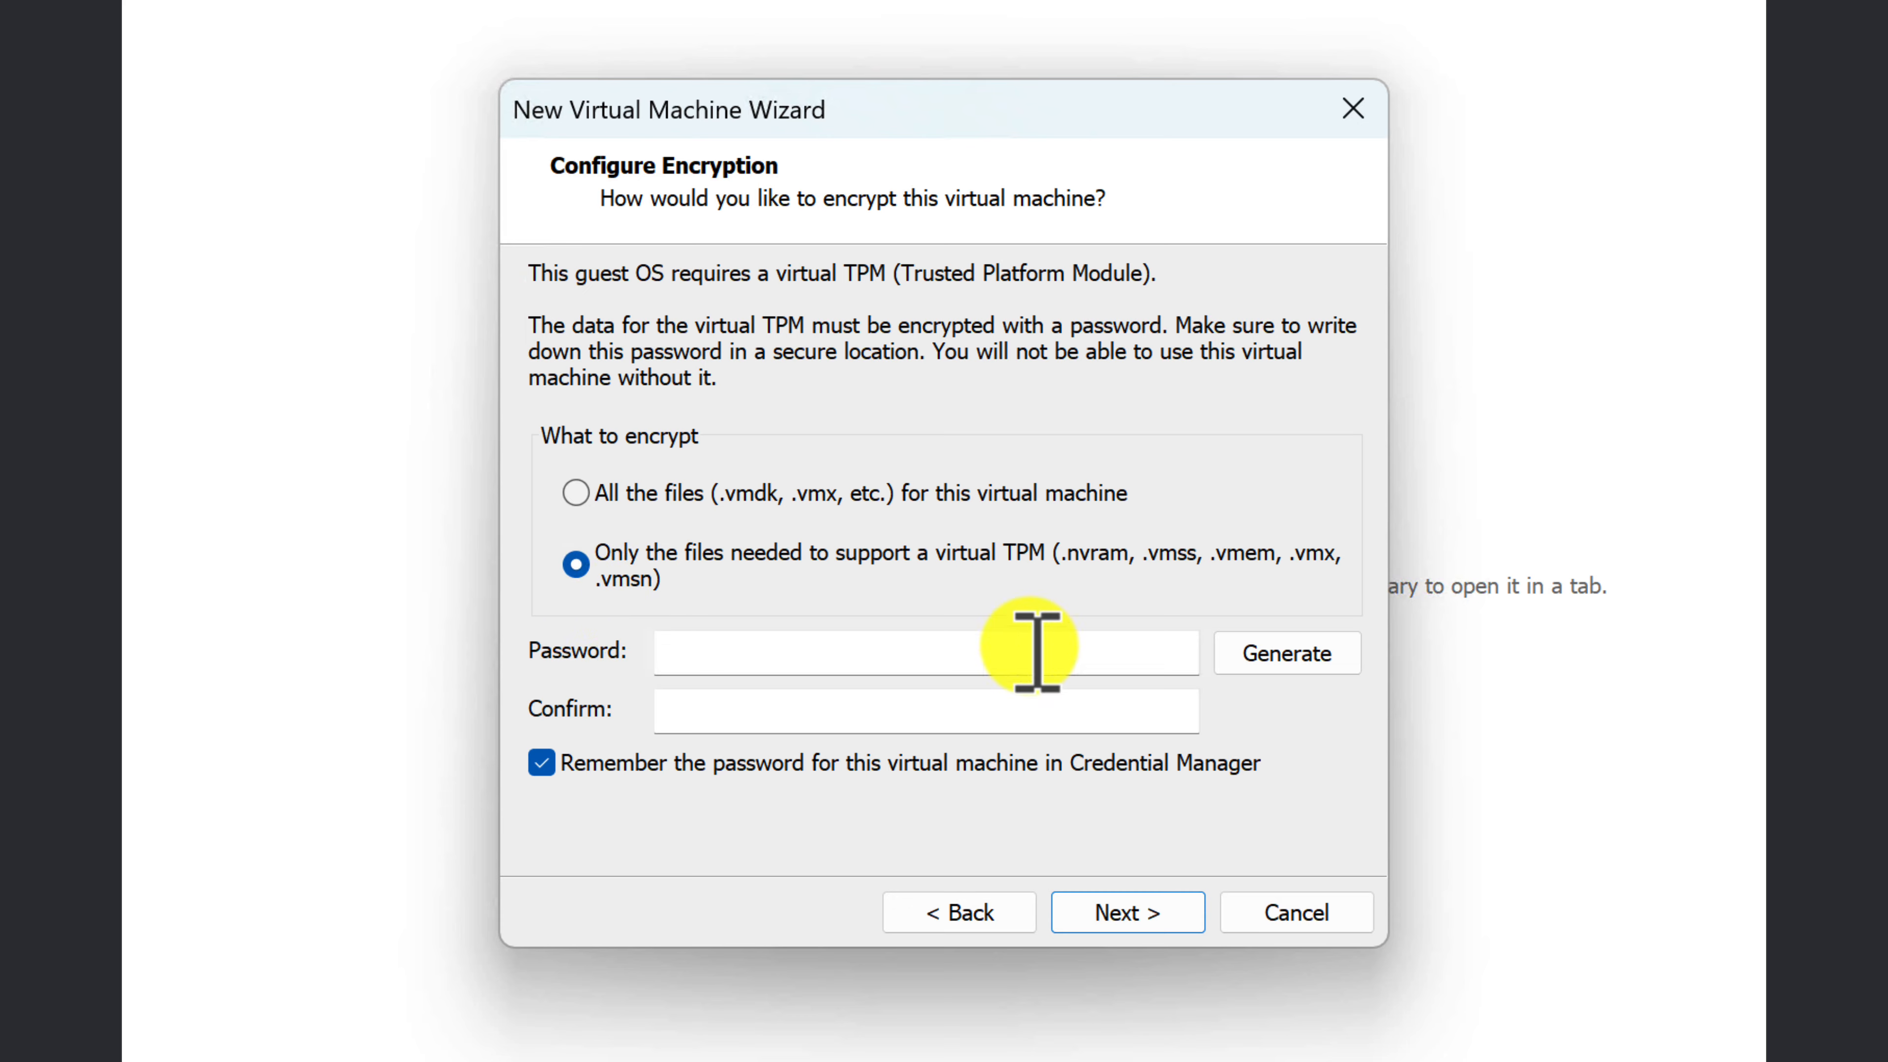
Step: Generate an encryption password for only the files needed to support the virtual TPM
click(1282, 661)
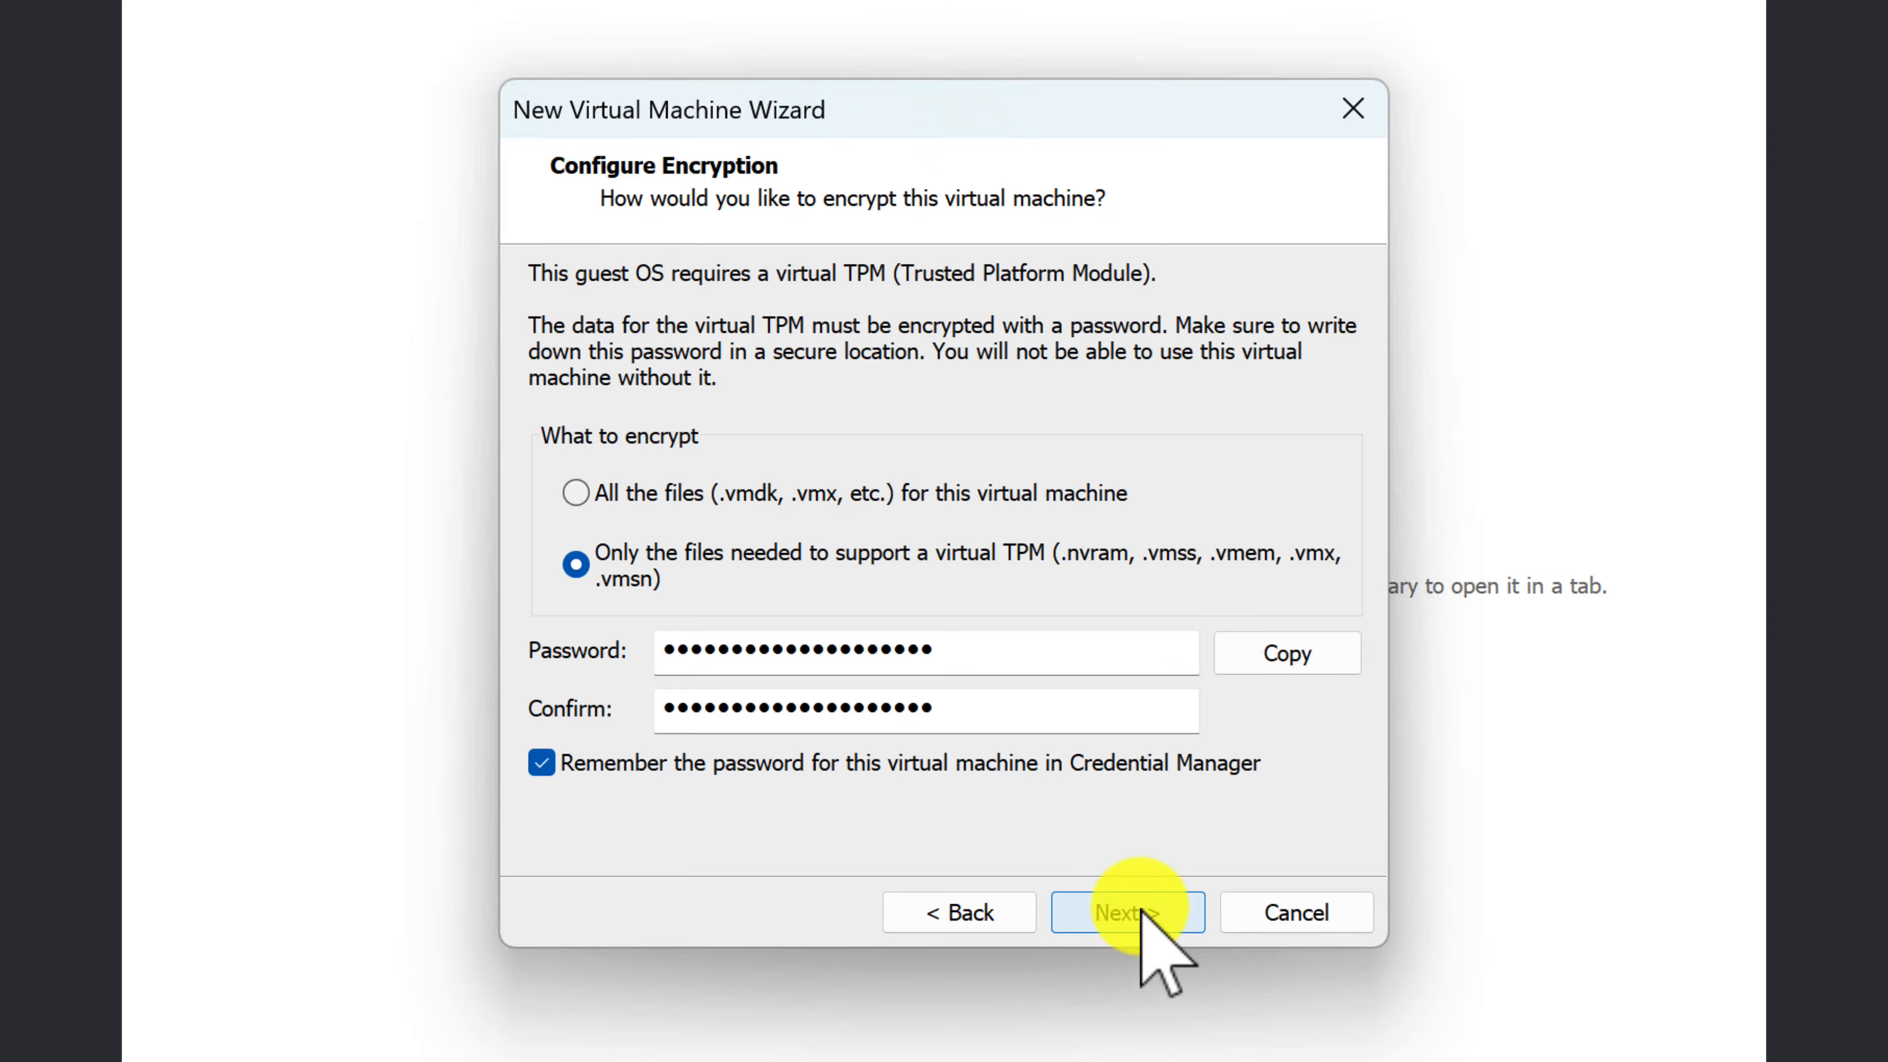
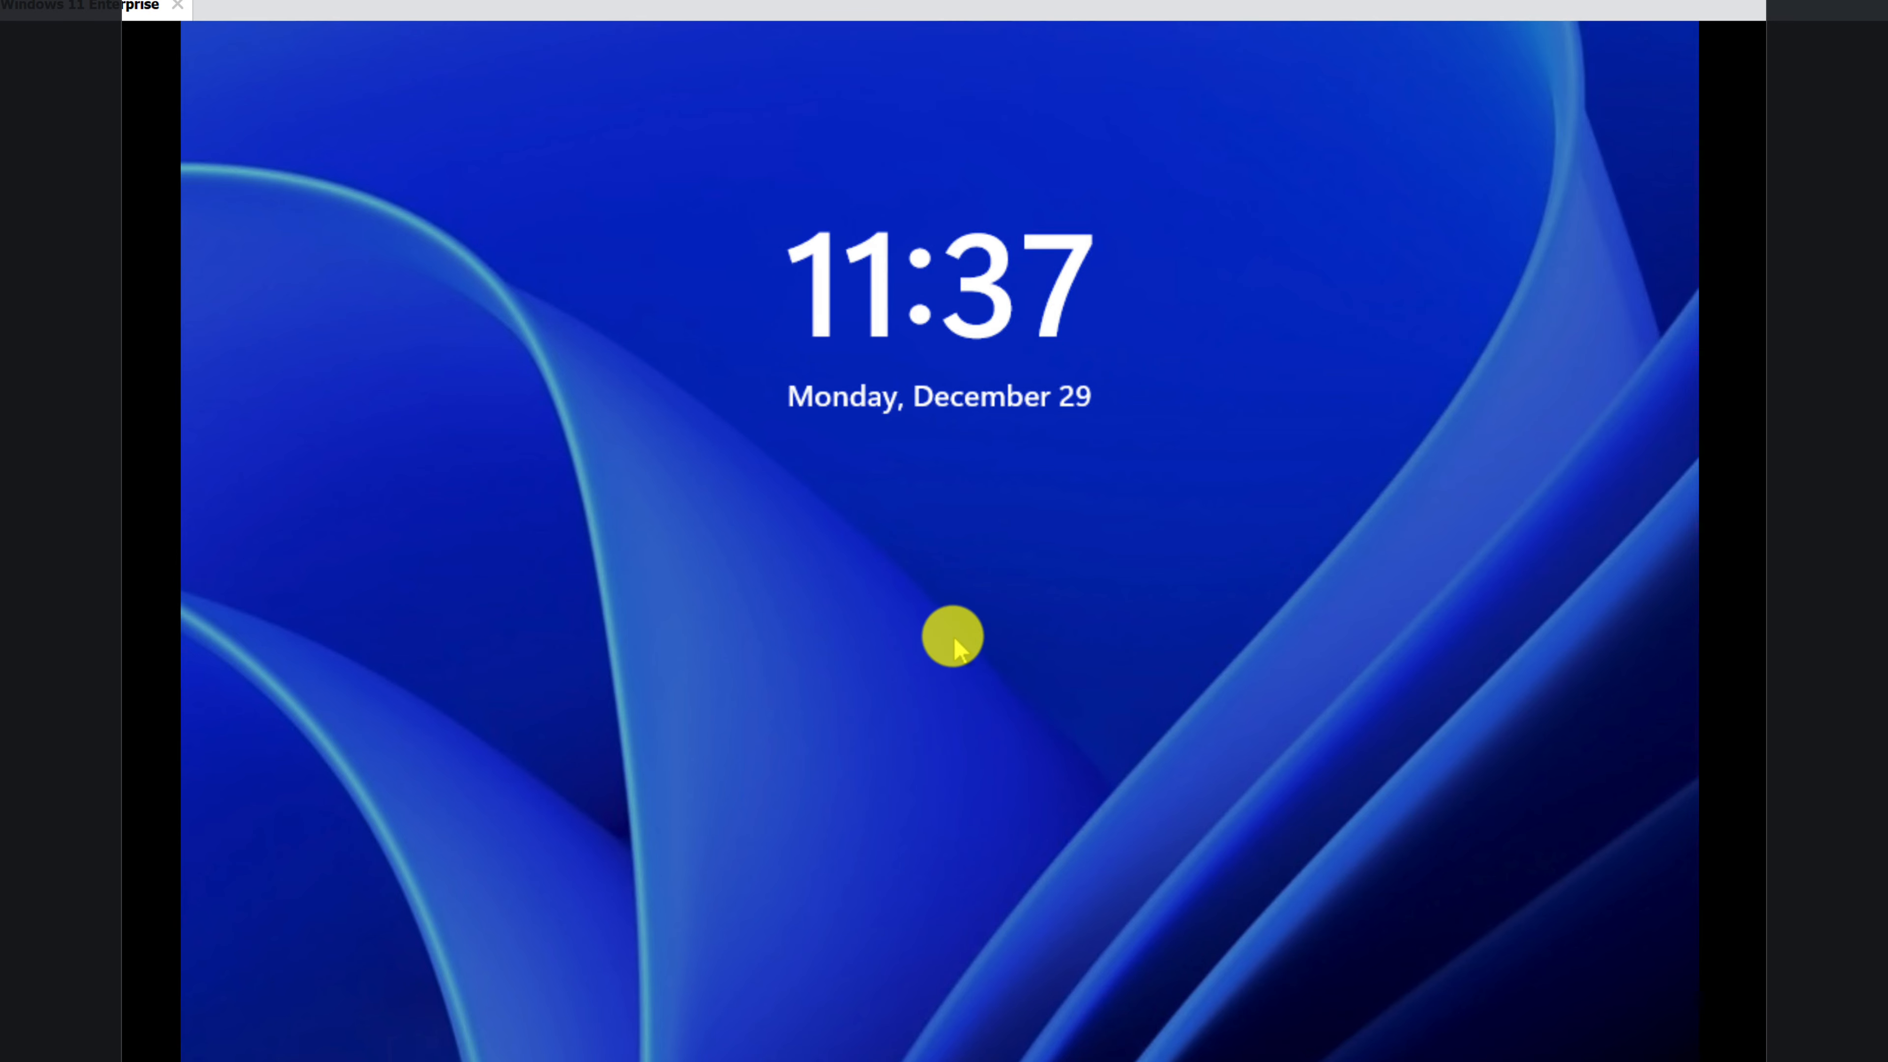
Step: Sign in to Windows in the virtual machine with the account password and dismiss the Start menu
click(979, 614)
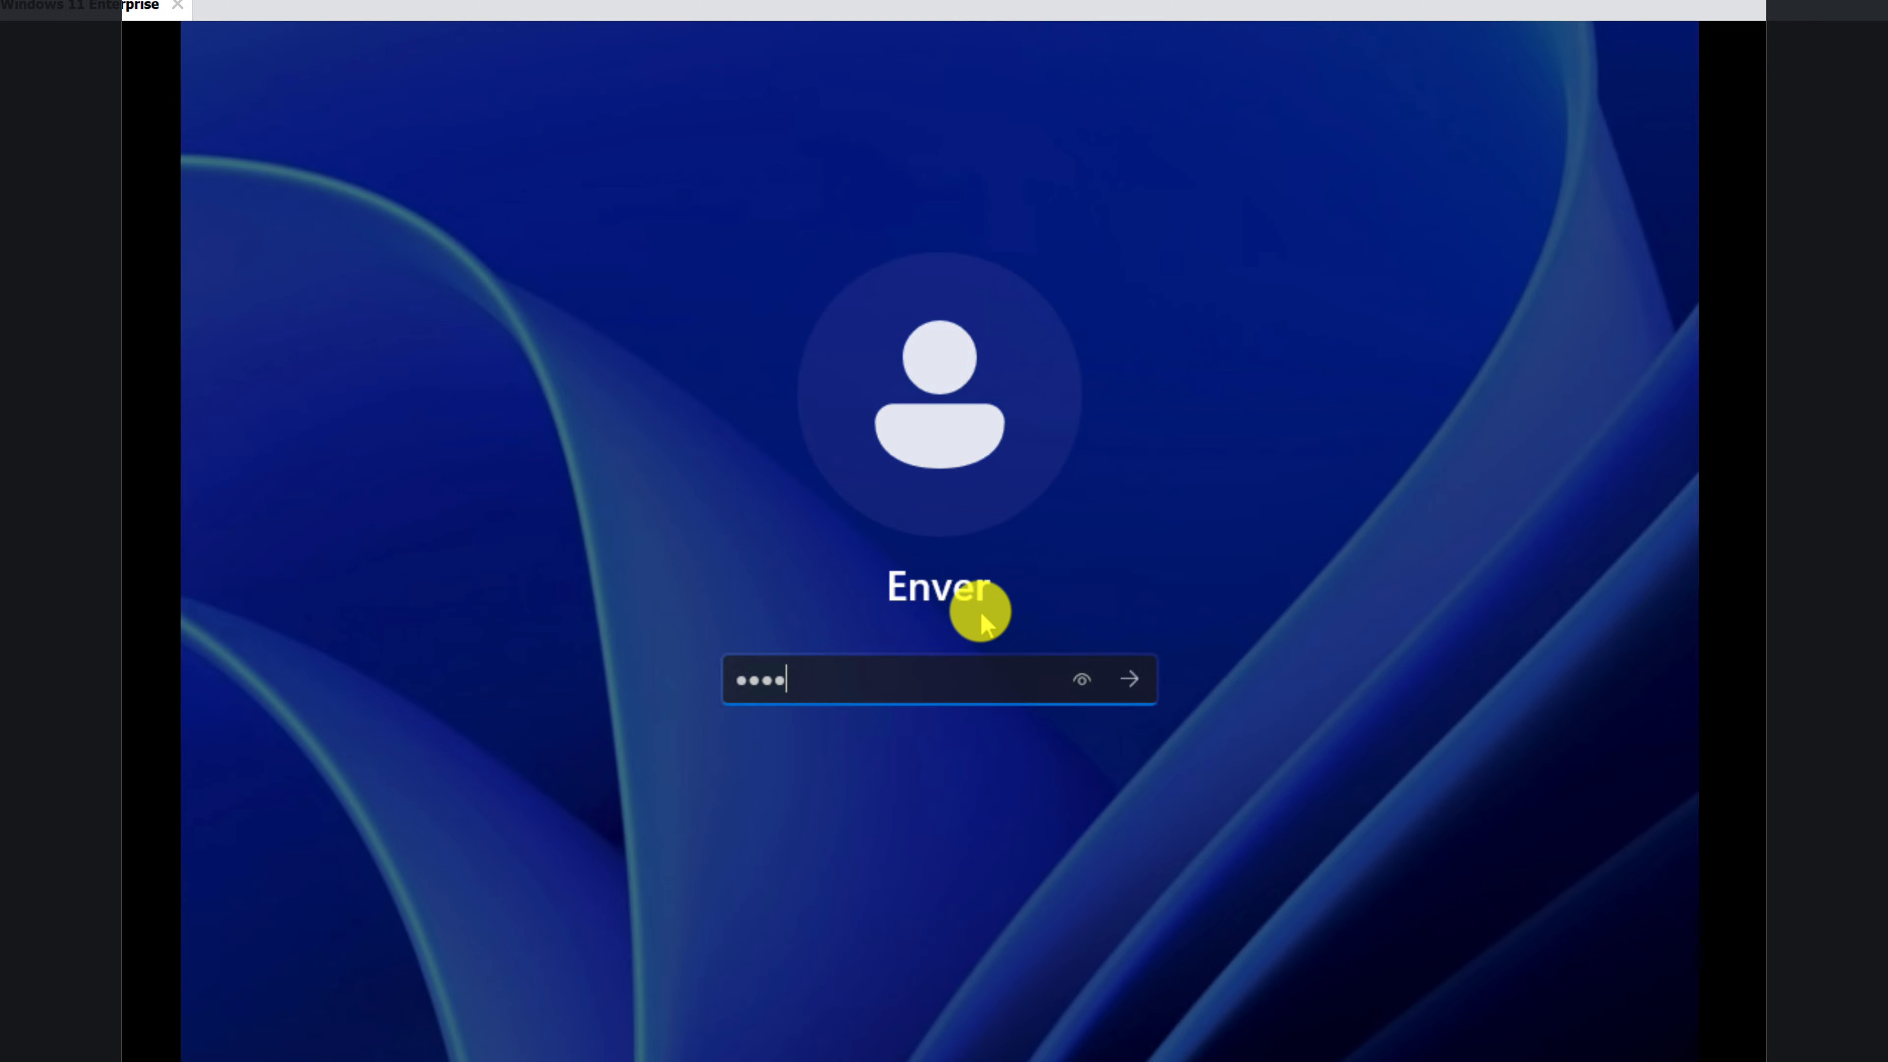
key(Return)
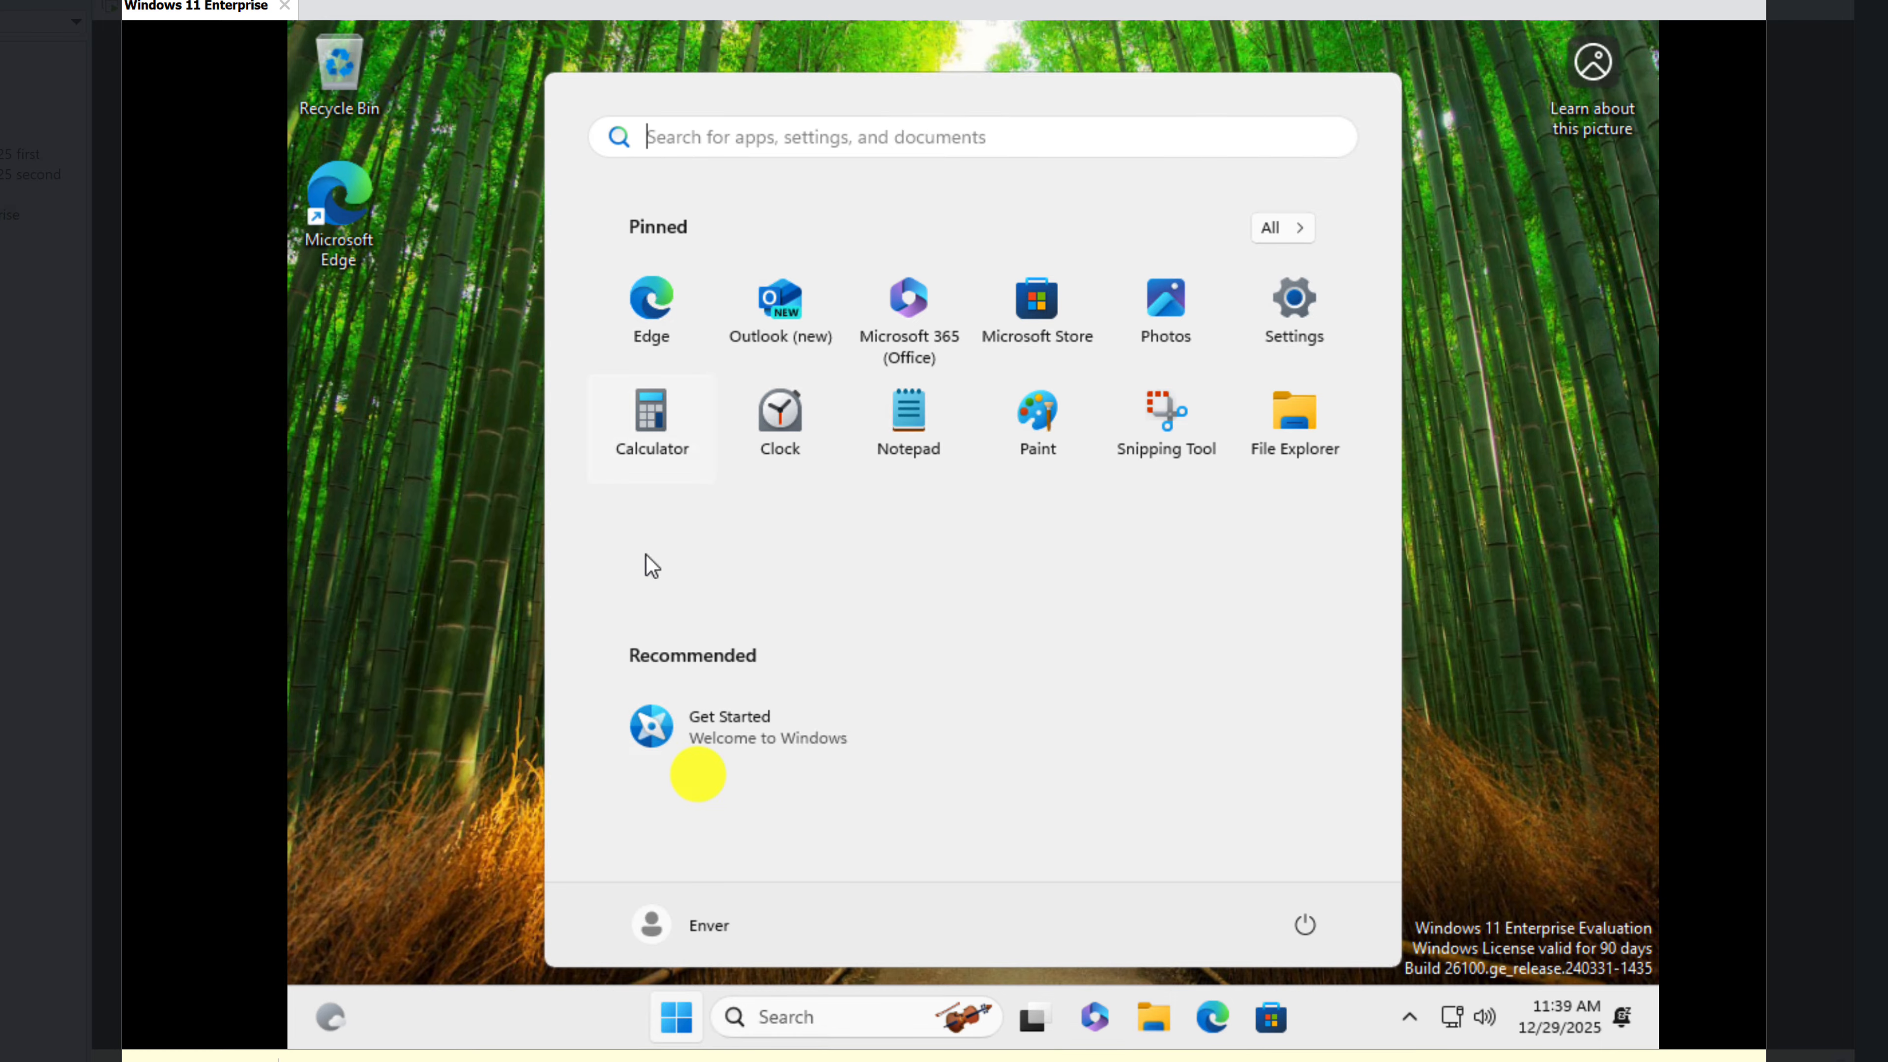
click(1453, 781)
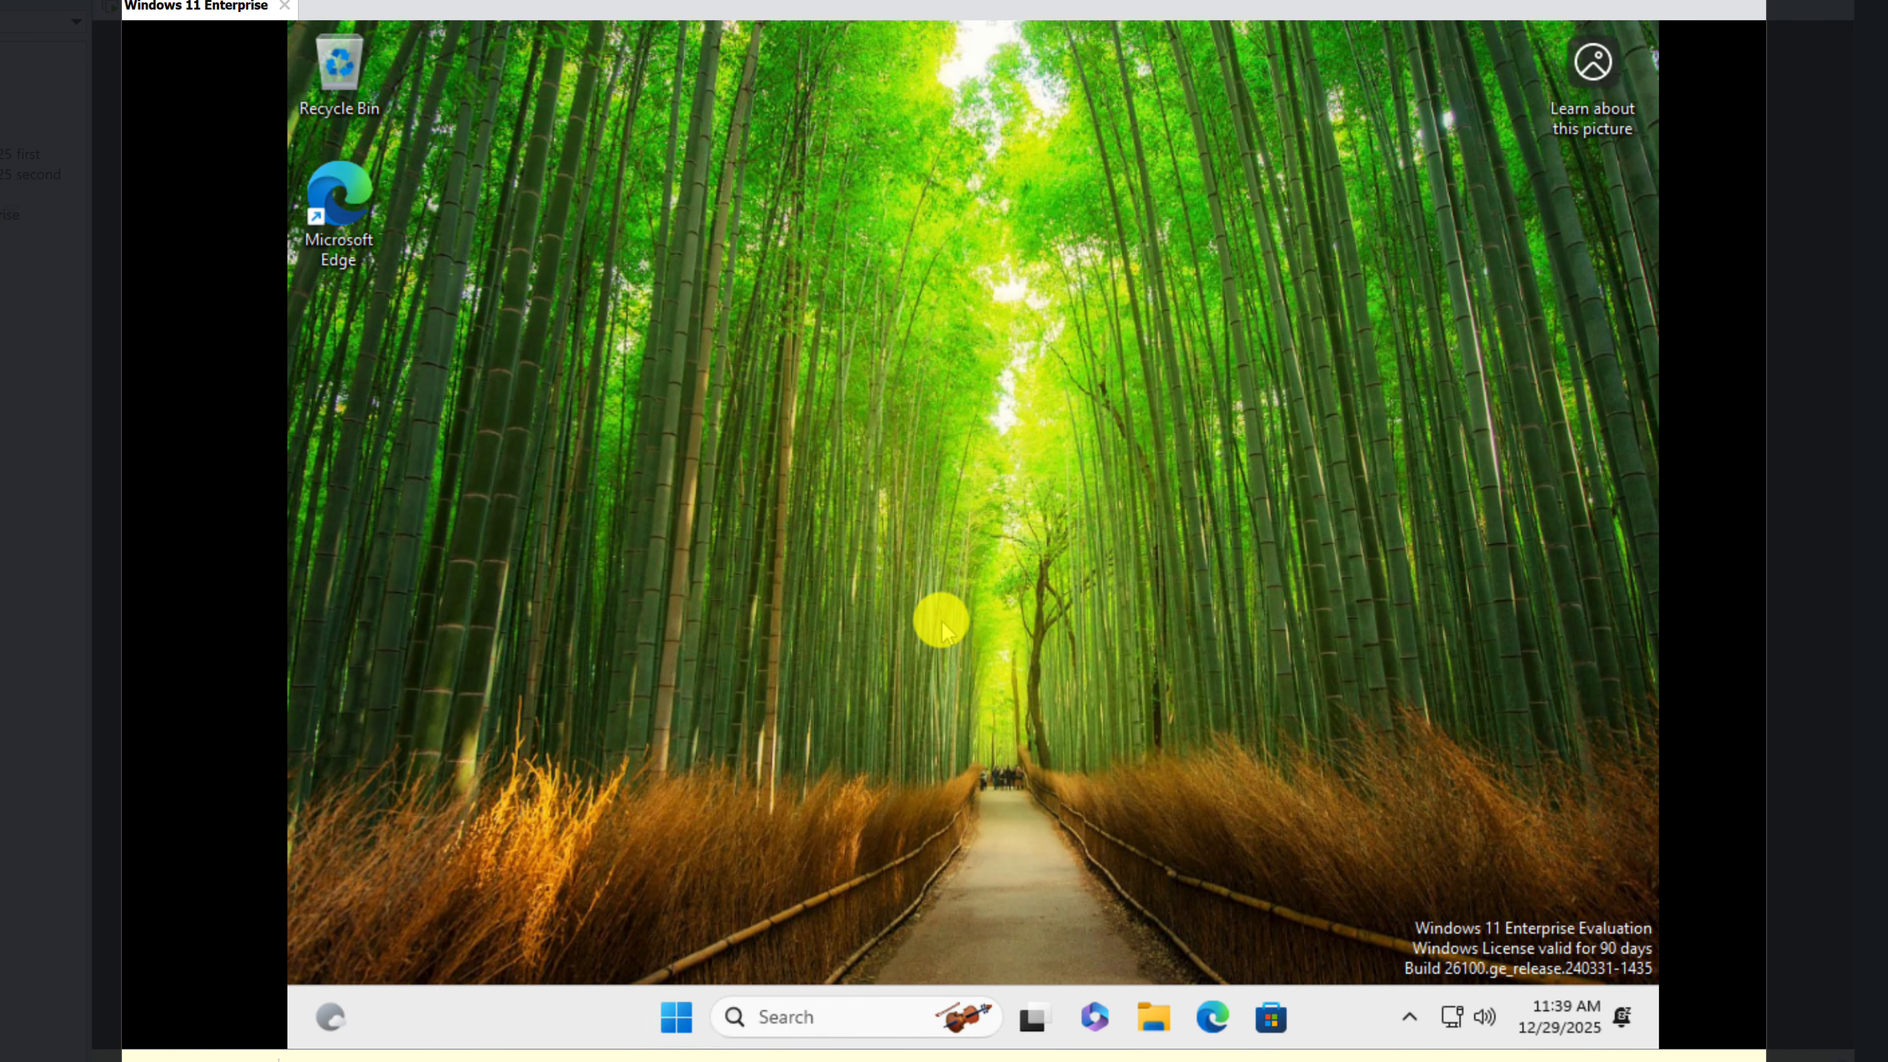
Step: Set the virtual machine's display resolution to 1920 × 1080 and keep the change
right_click(941, 627)
click(942, 627)
right_click(941, 627)
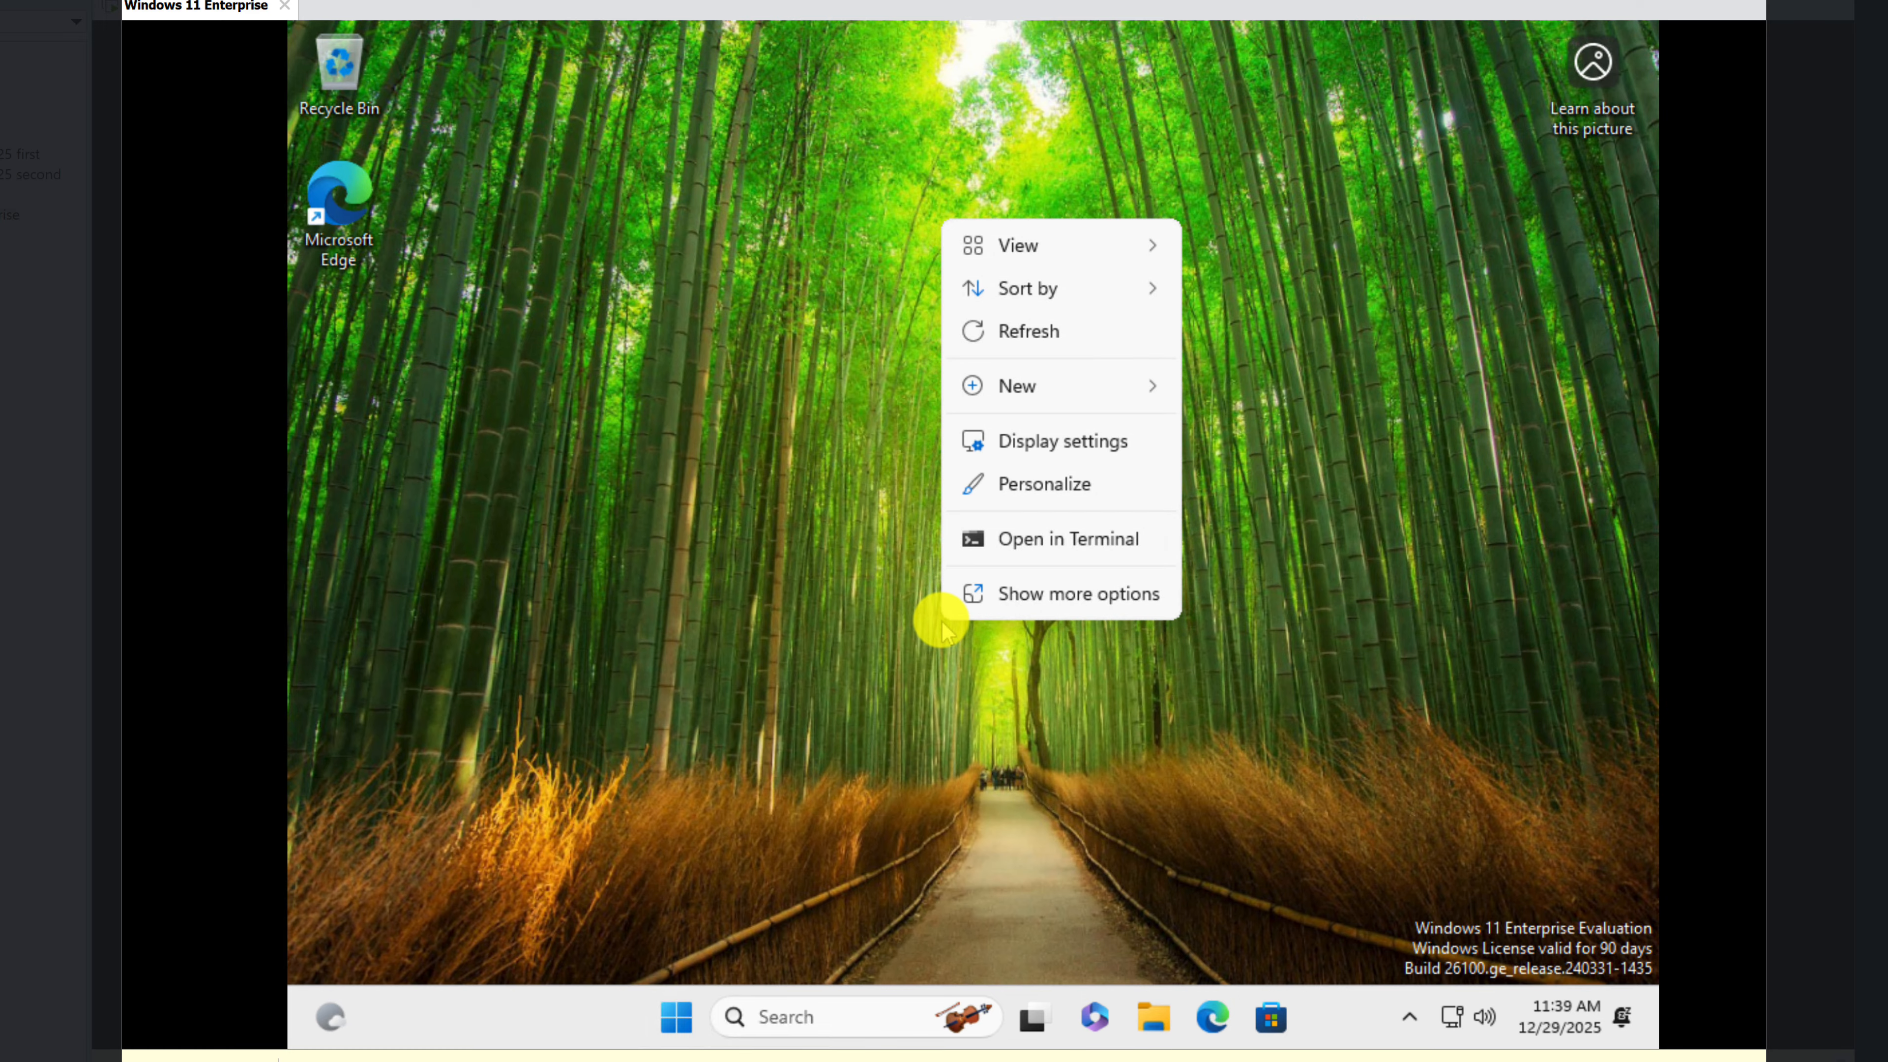
click(1070, 442)
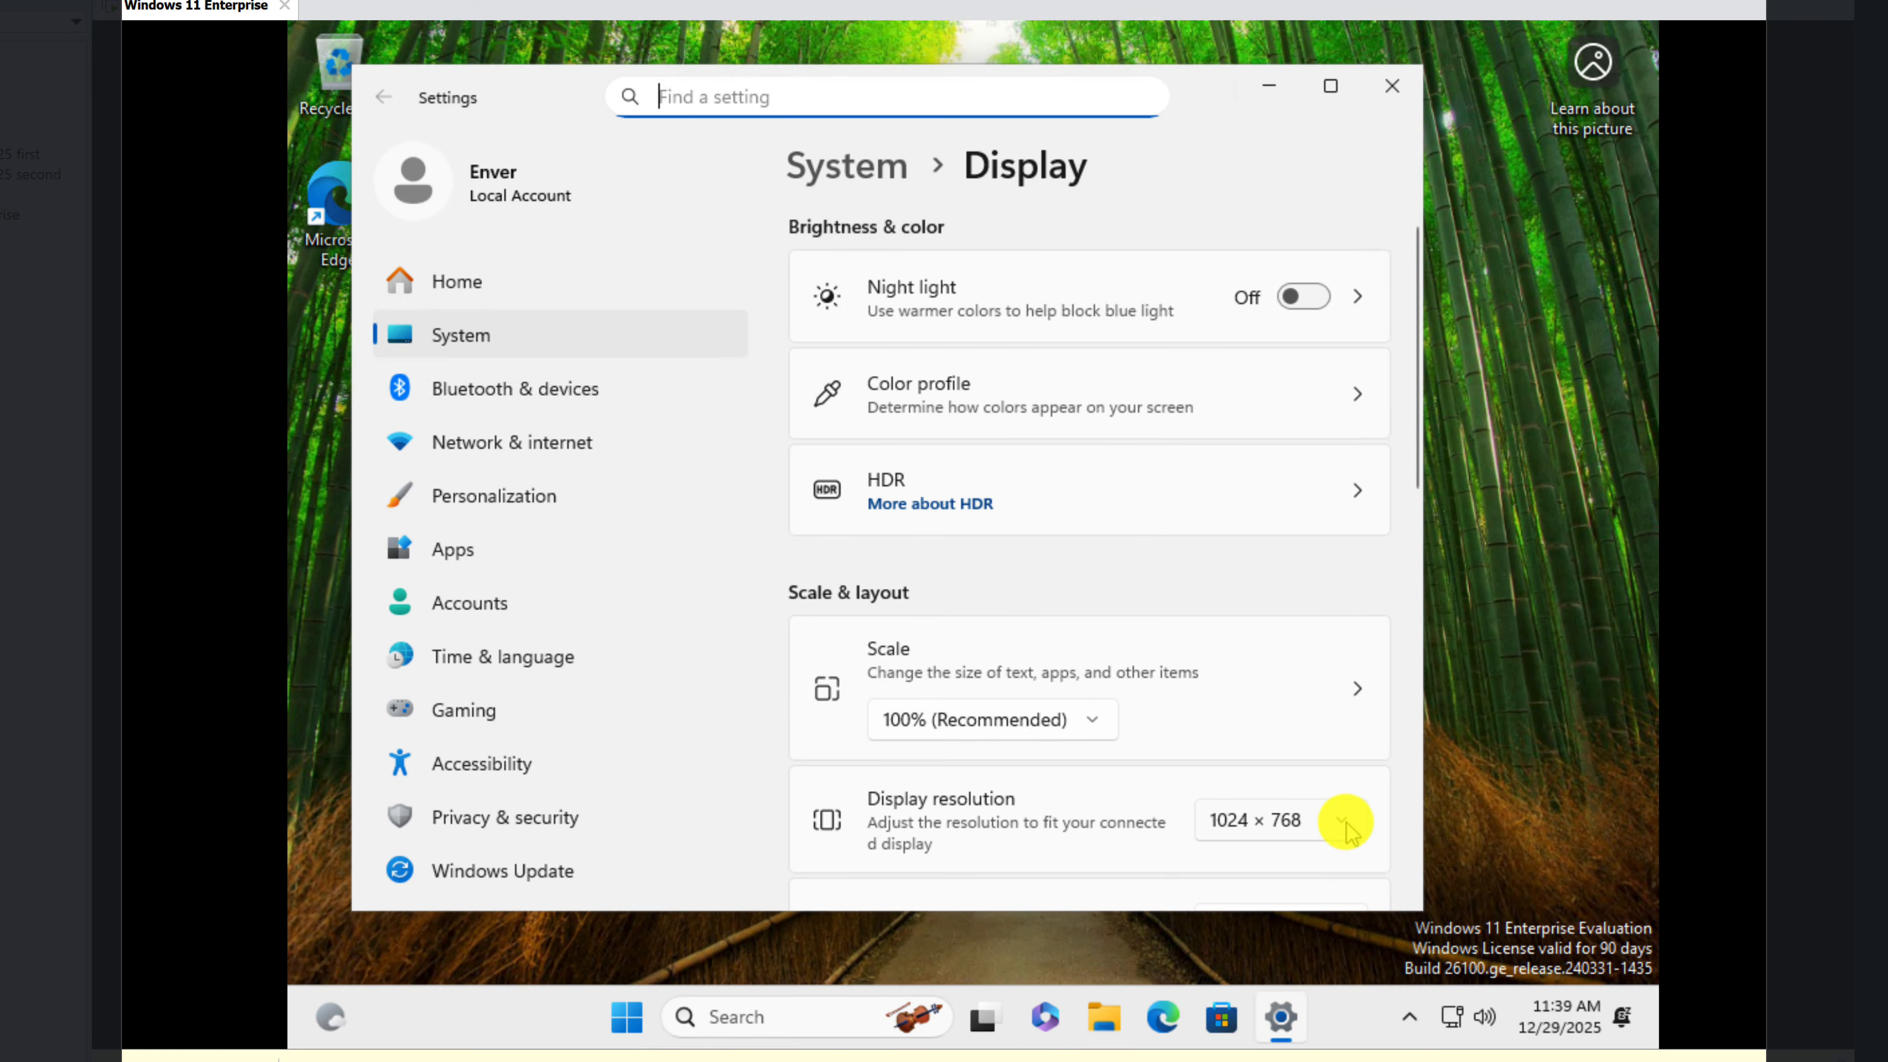
click(1348, 822)
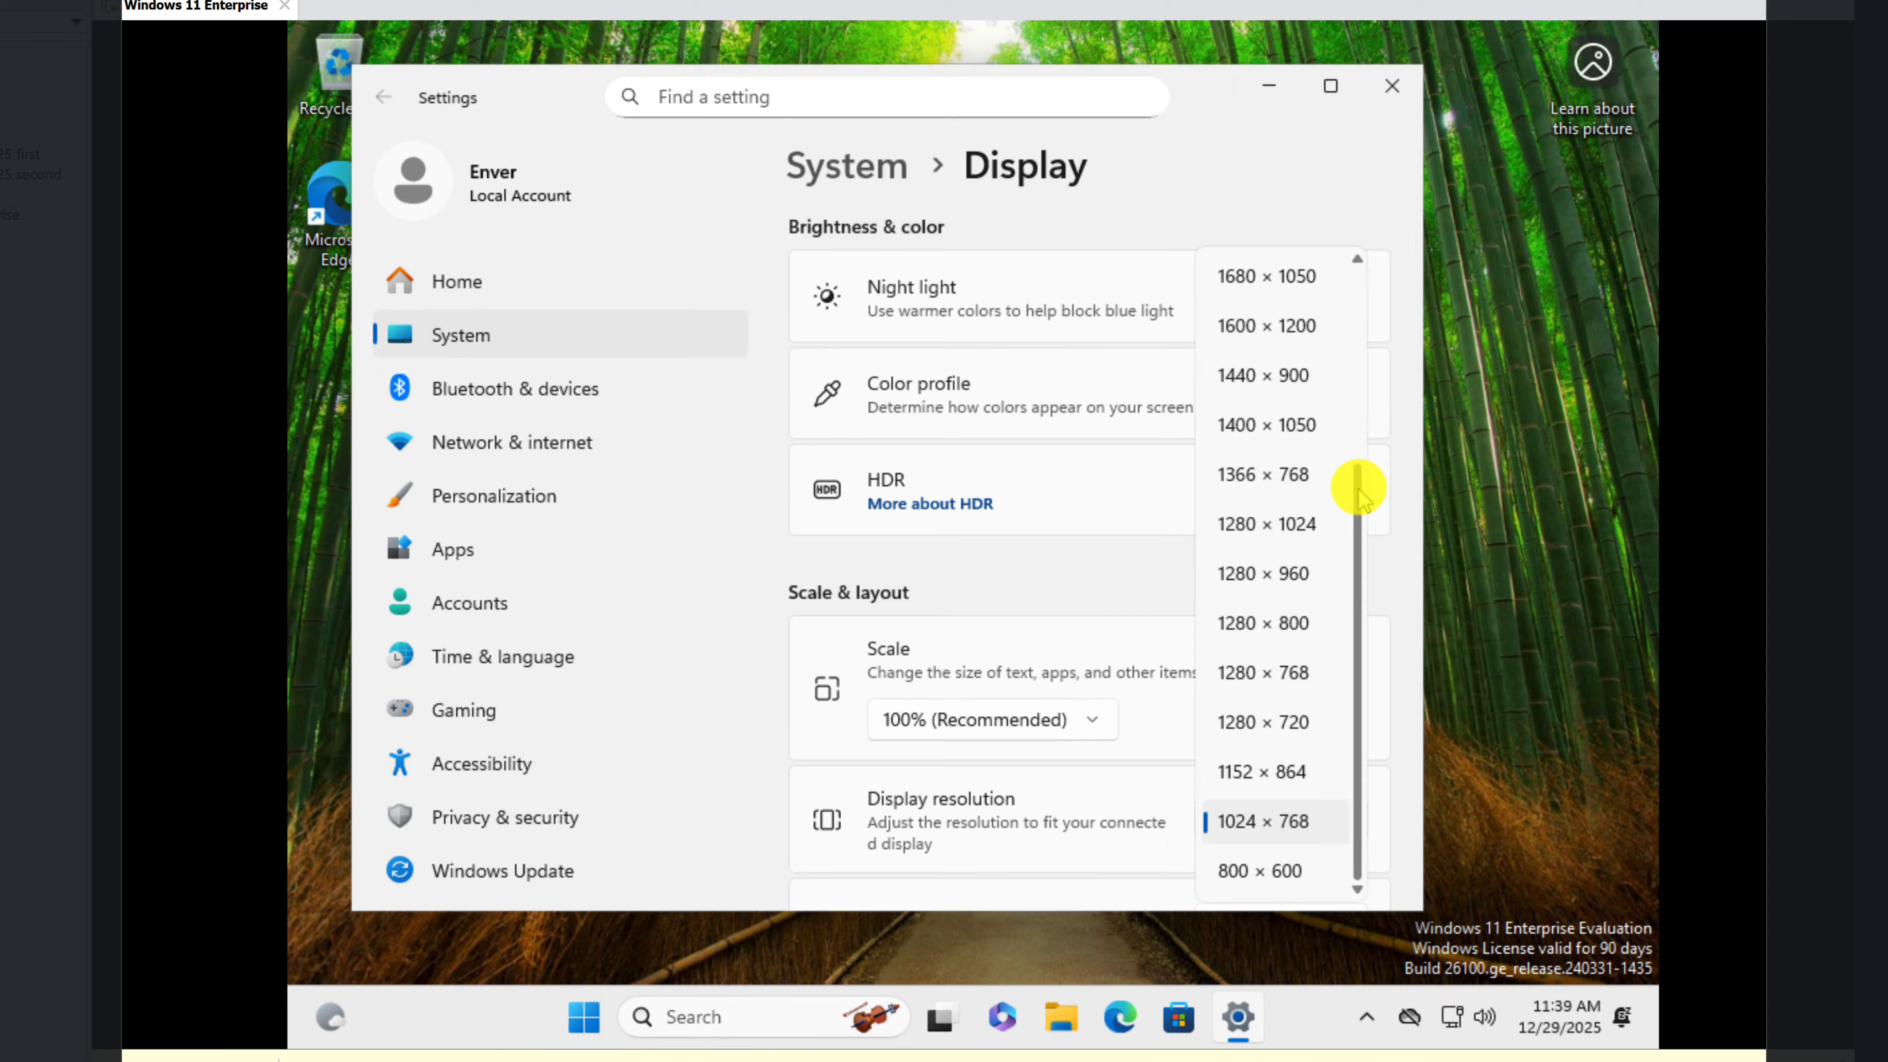
drag(1359, 490, 1367, 364)
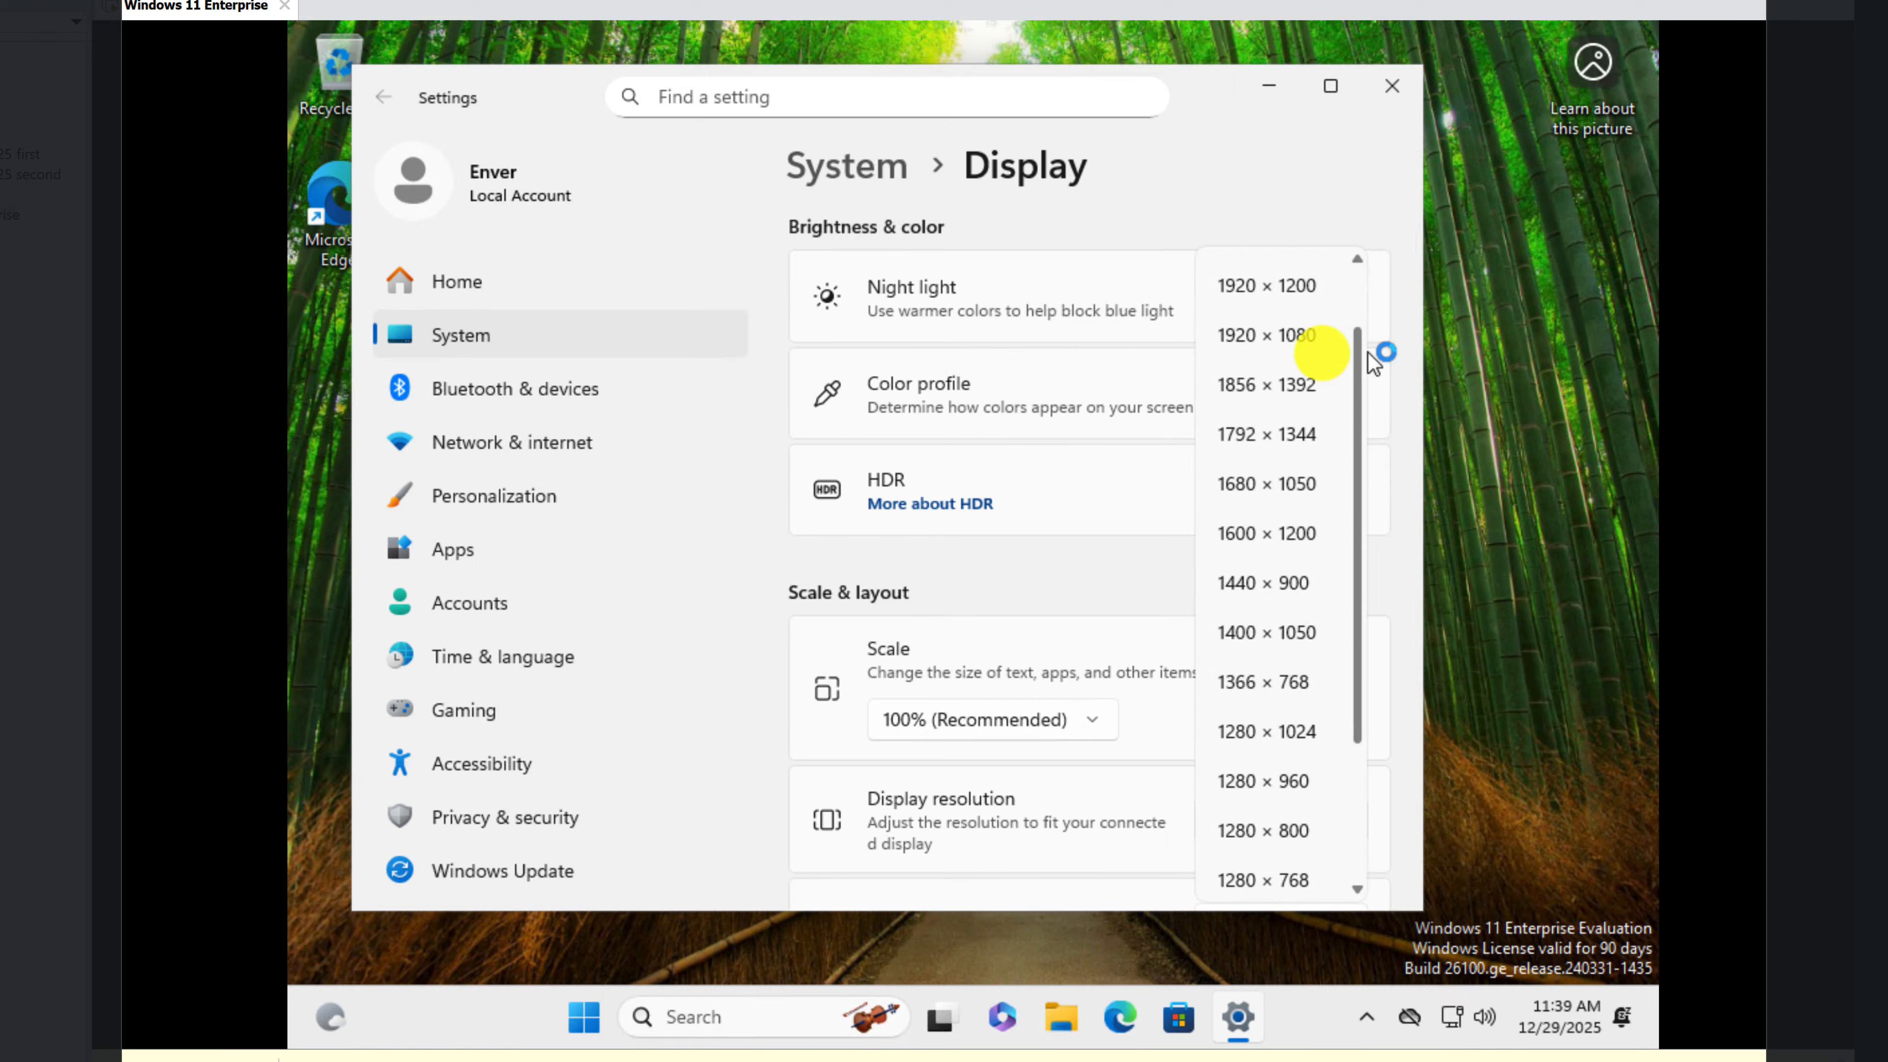
click(1266, 310)
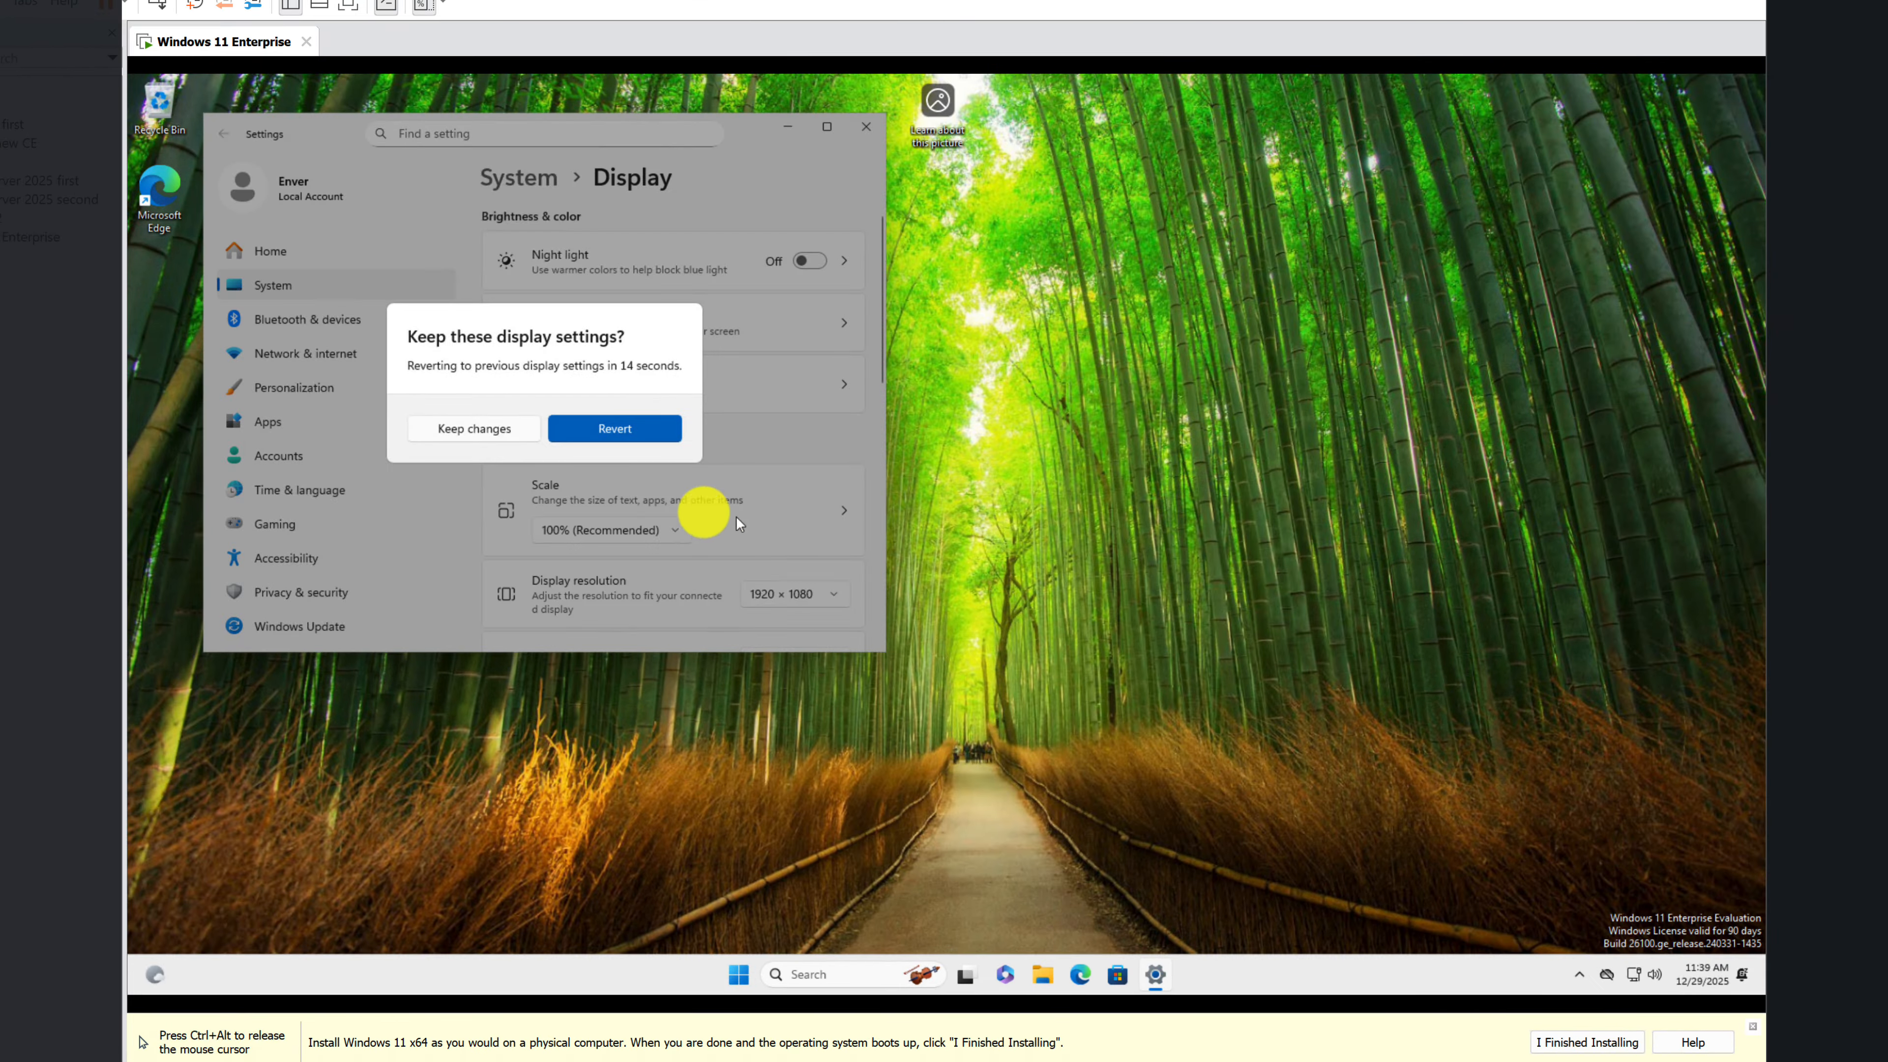
click(498, 428)
Step: Set the display scale to 125% and close the display settings
click(635, 528)
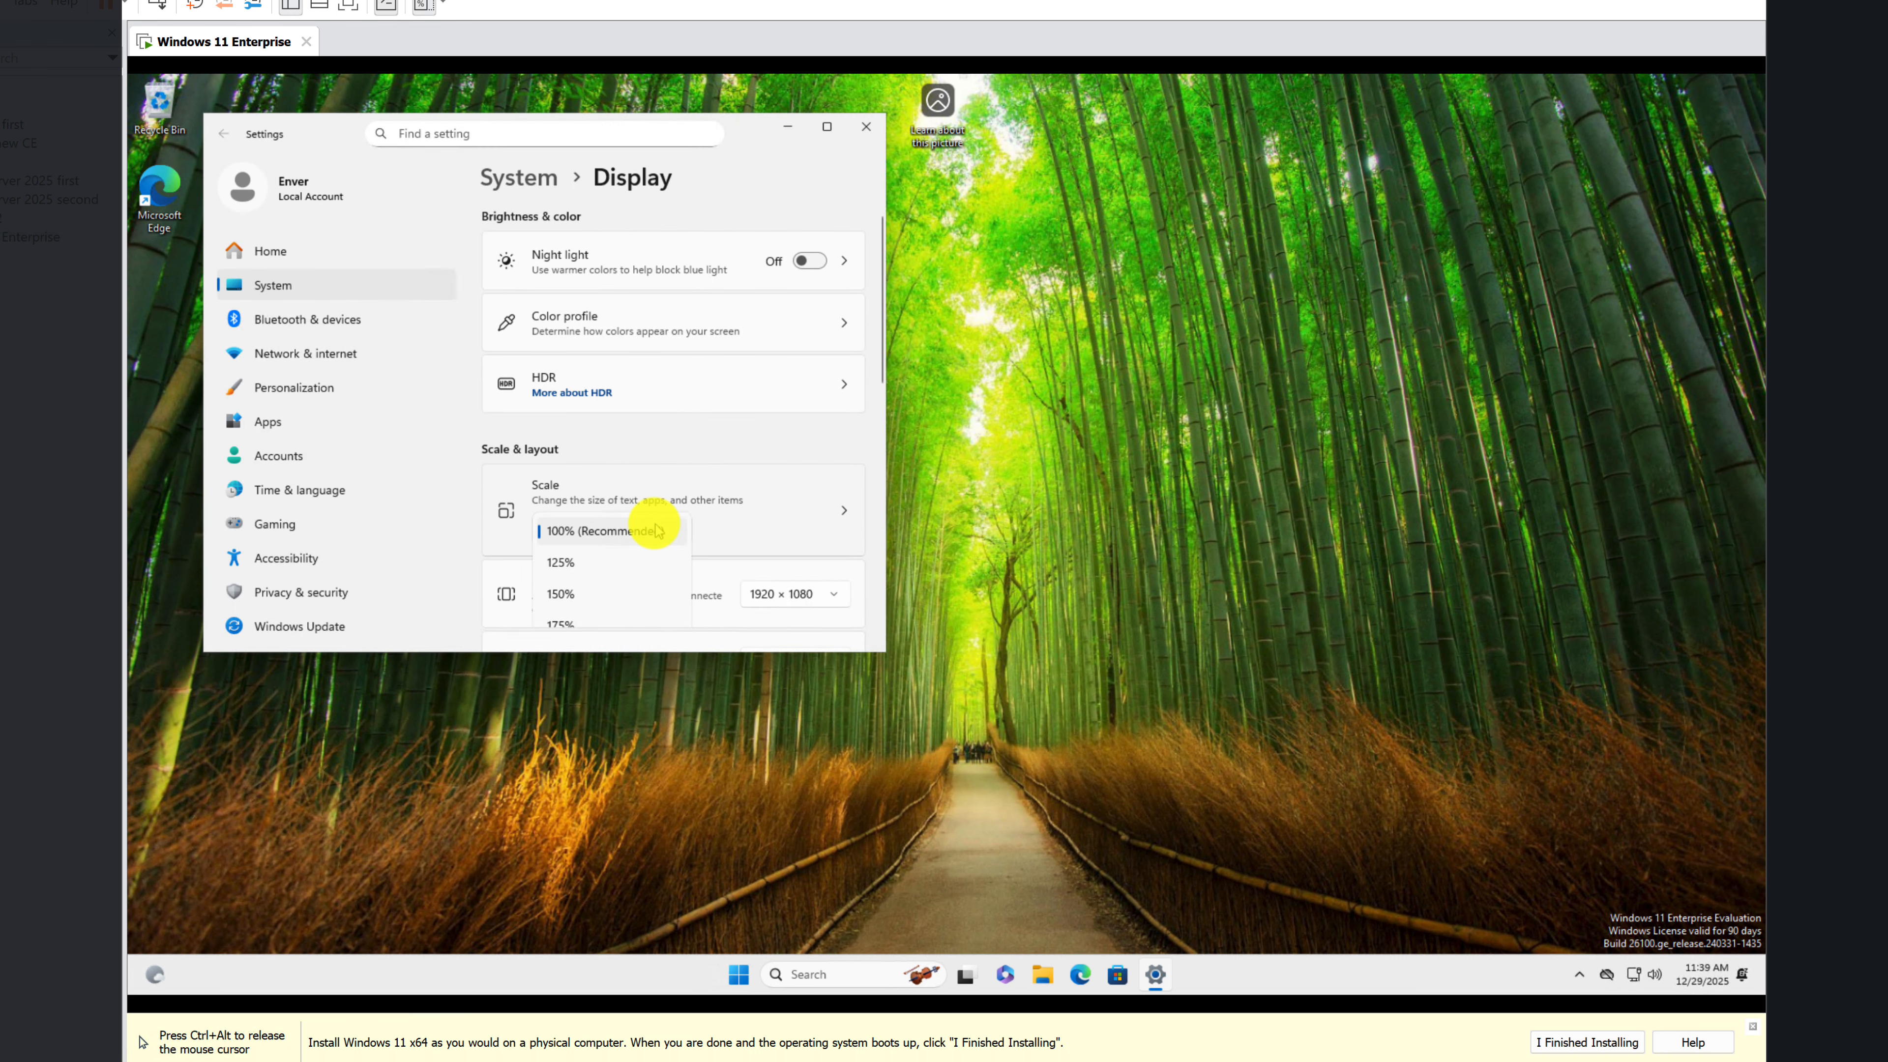
click(585, 563)
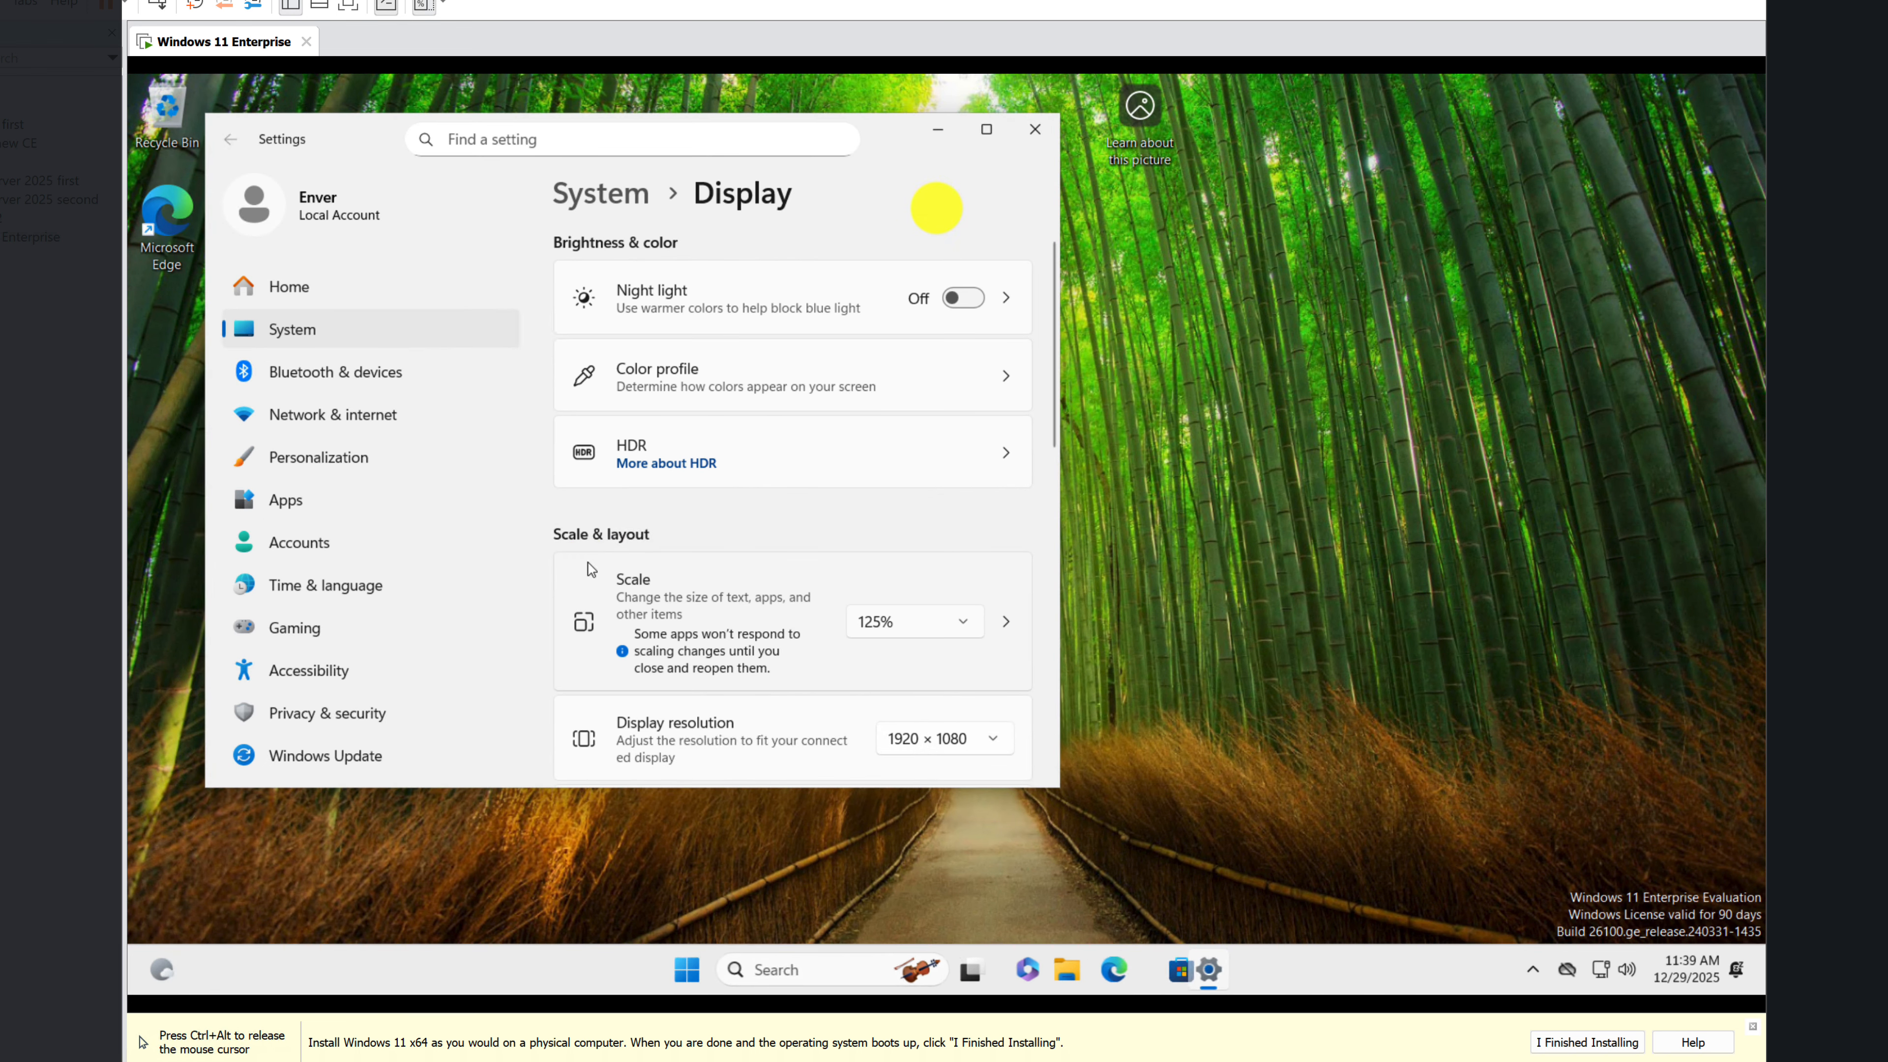
click(1004, 129)
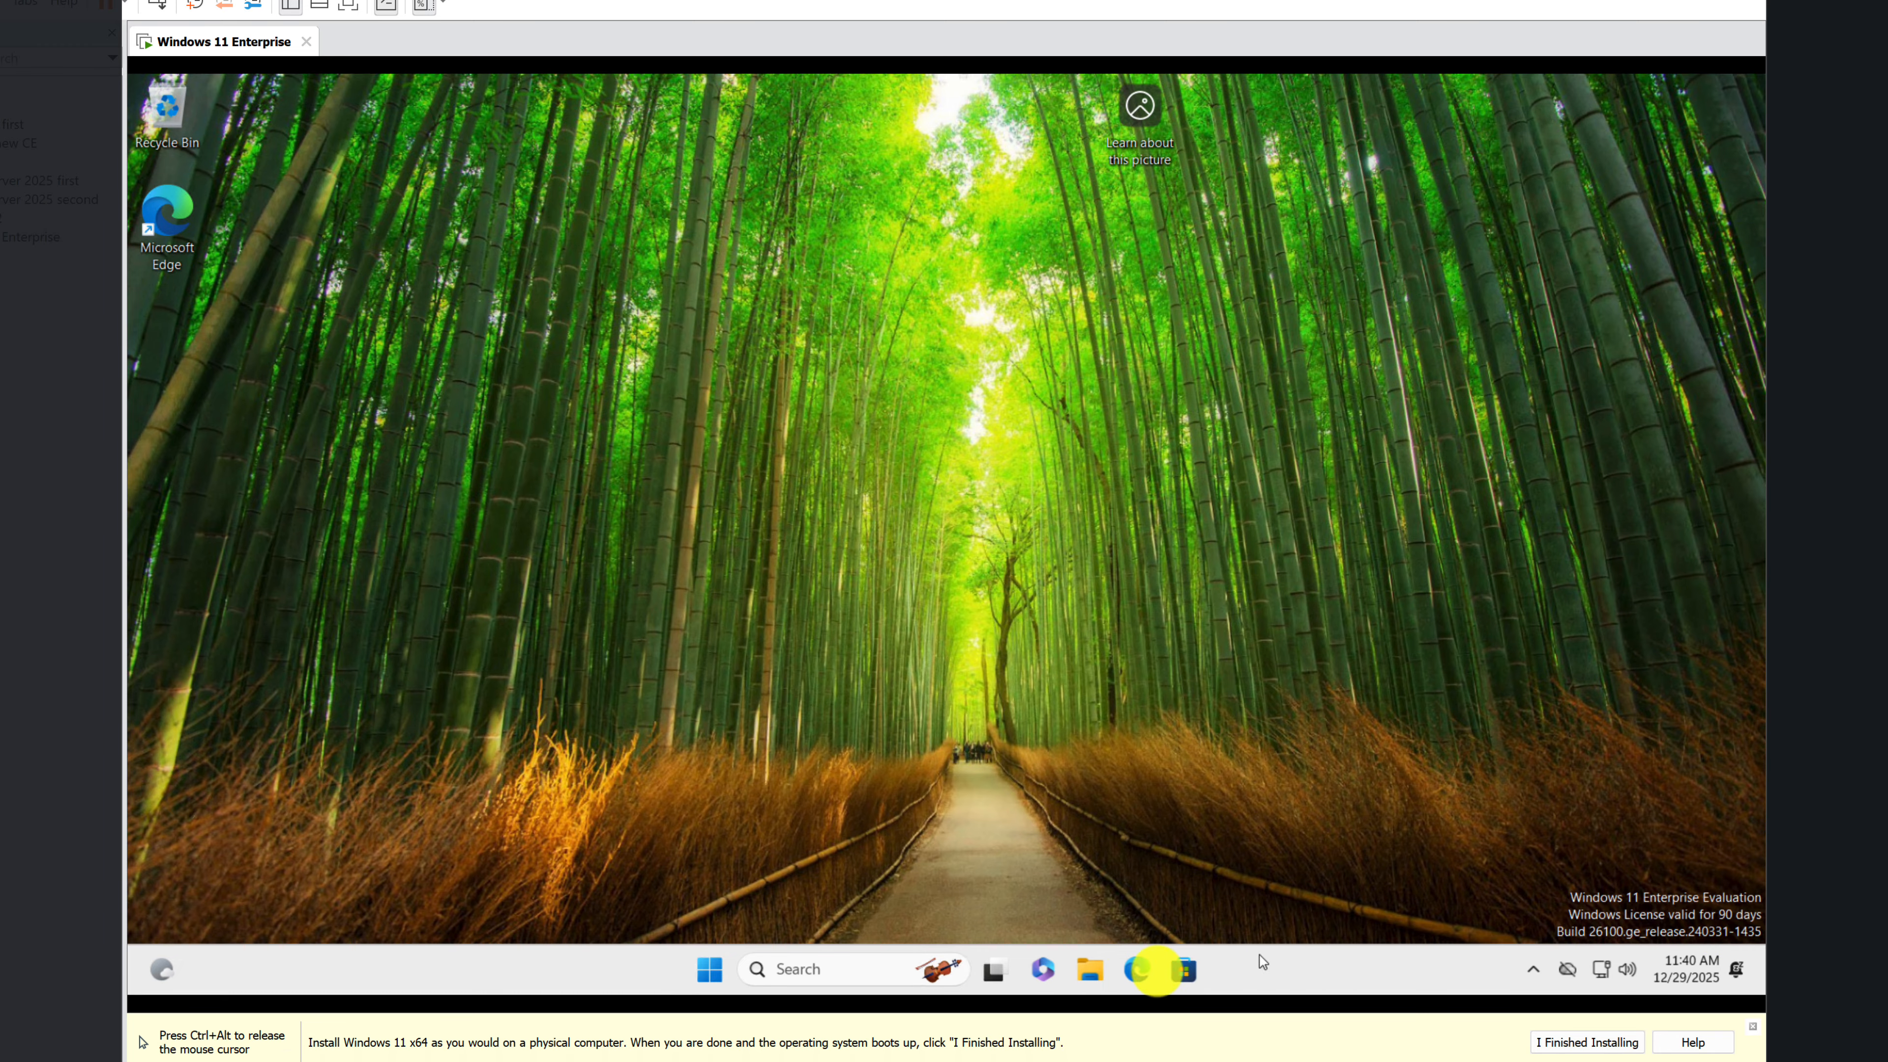
Step: Search Windows for update and open the Check for updates settings to view the available updates
click(868, 966)
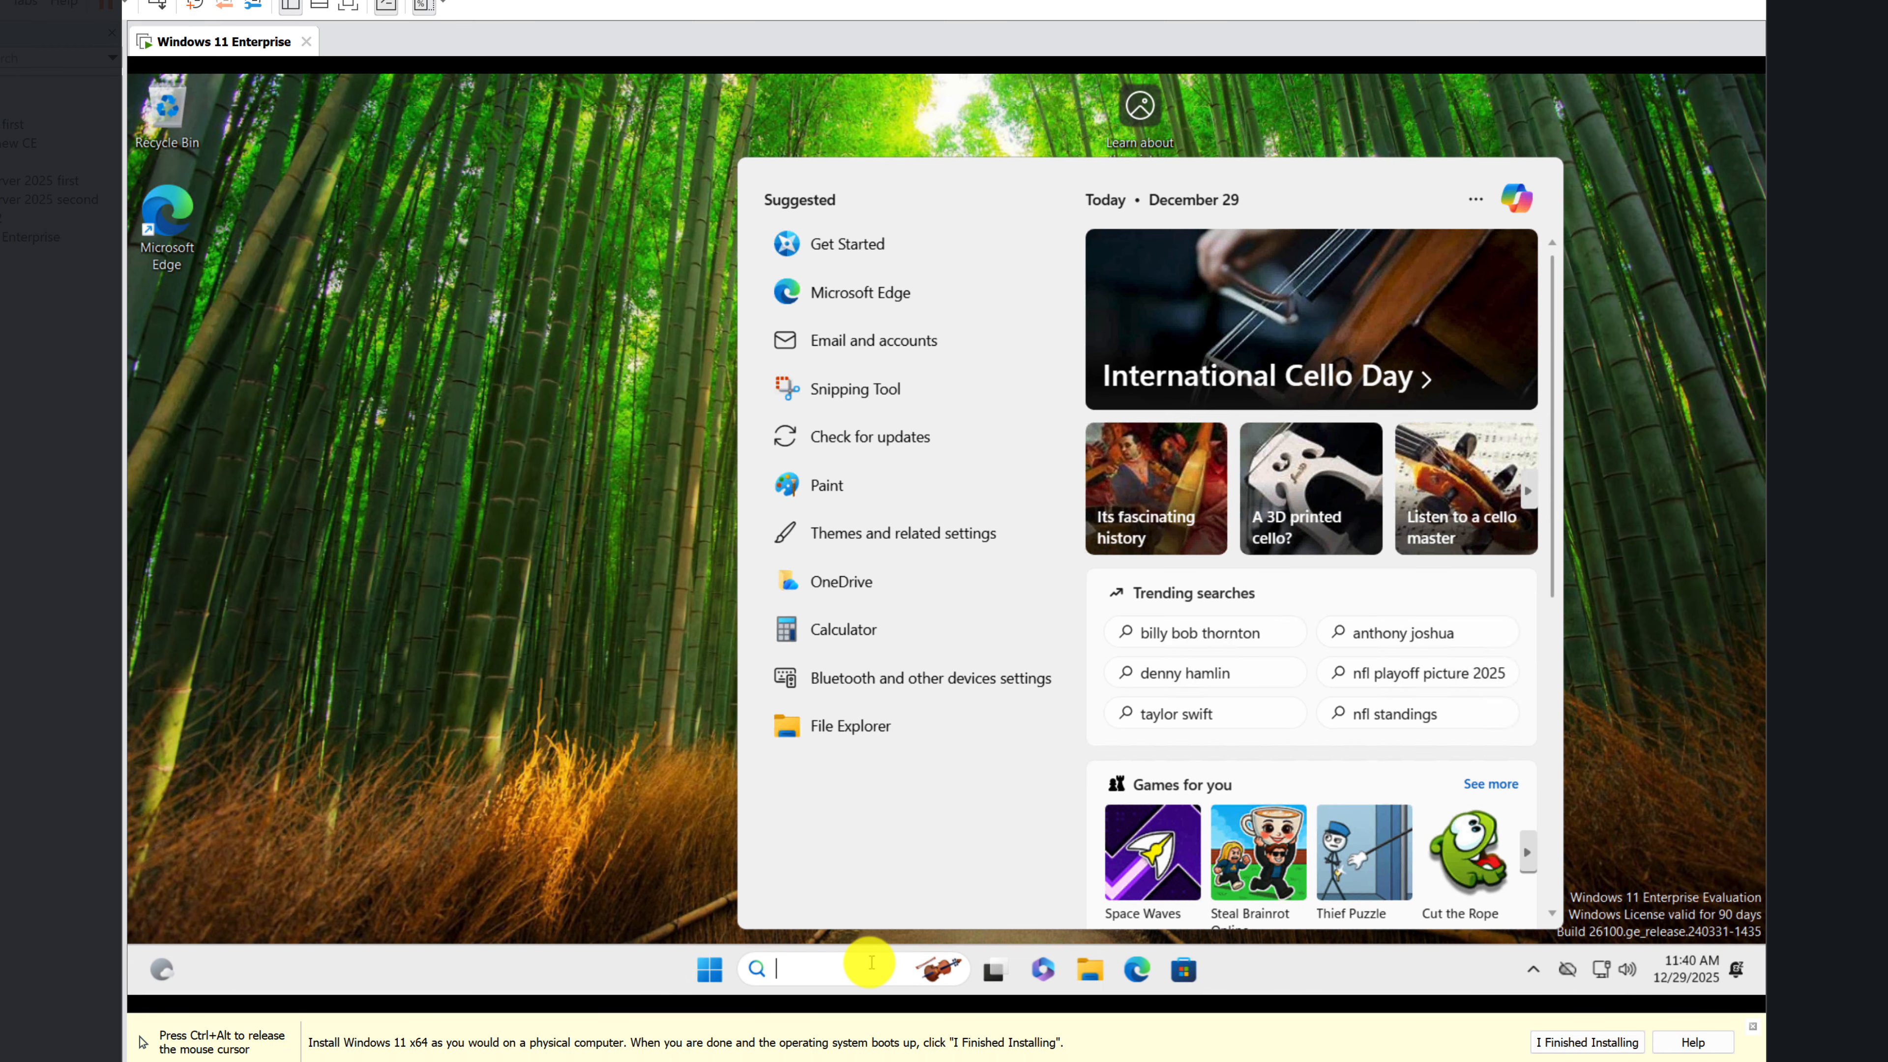
text(update)
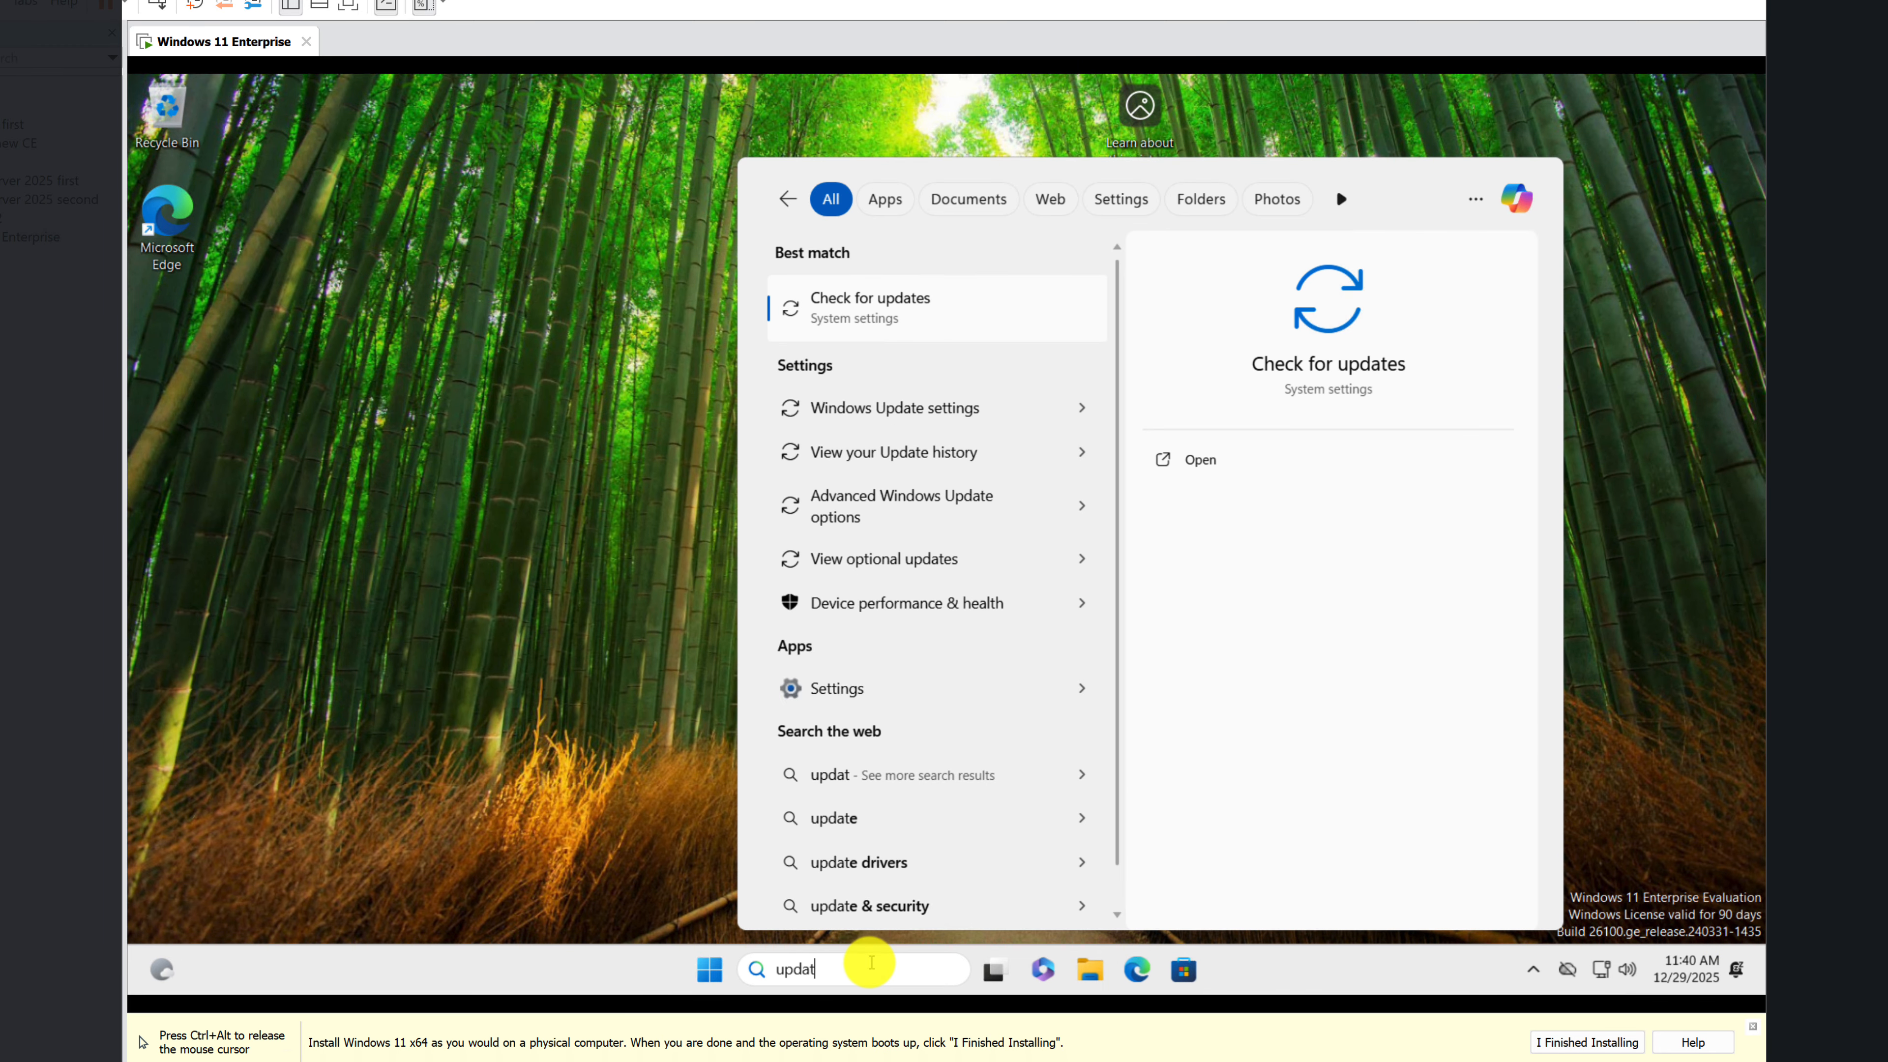
click(843, 308)
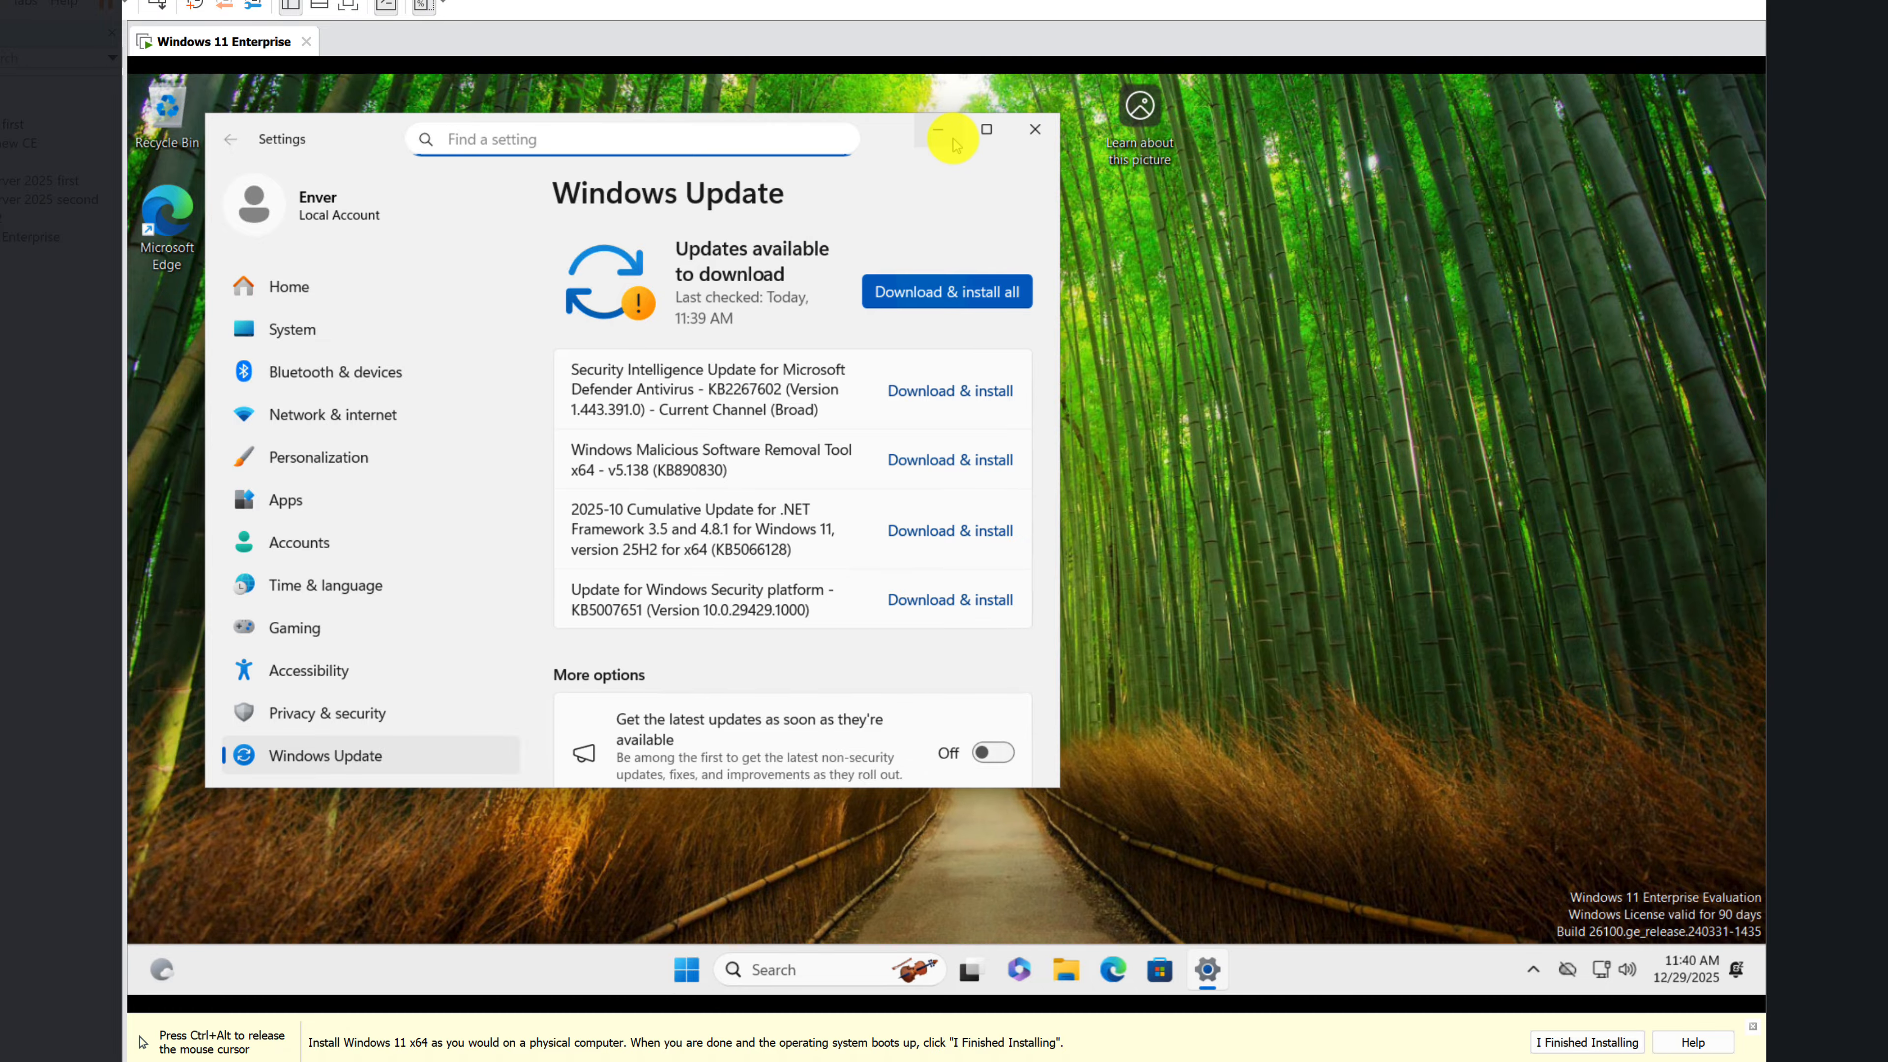
Step: Mark the operating system installation as finished and mount the VMware Tools installer for the Windows 11 Enterprise virtual machine, minimizing the update settings
click(1611, 1043)
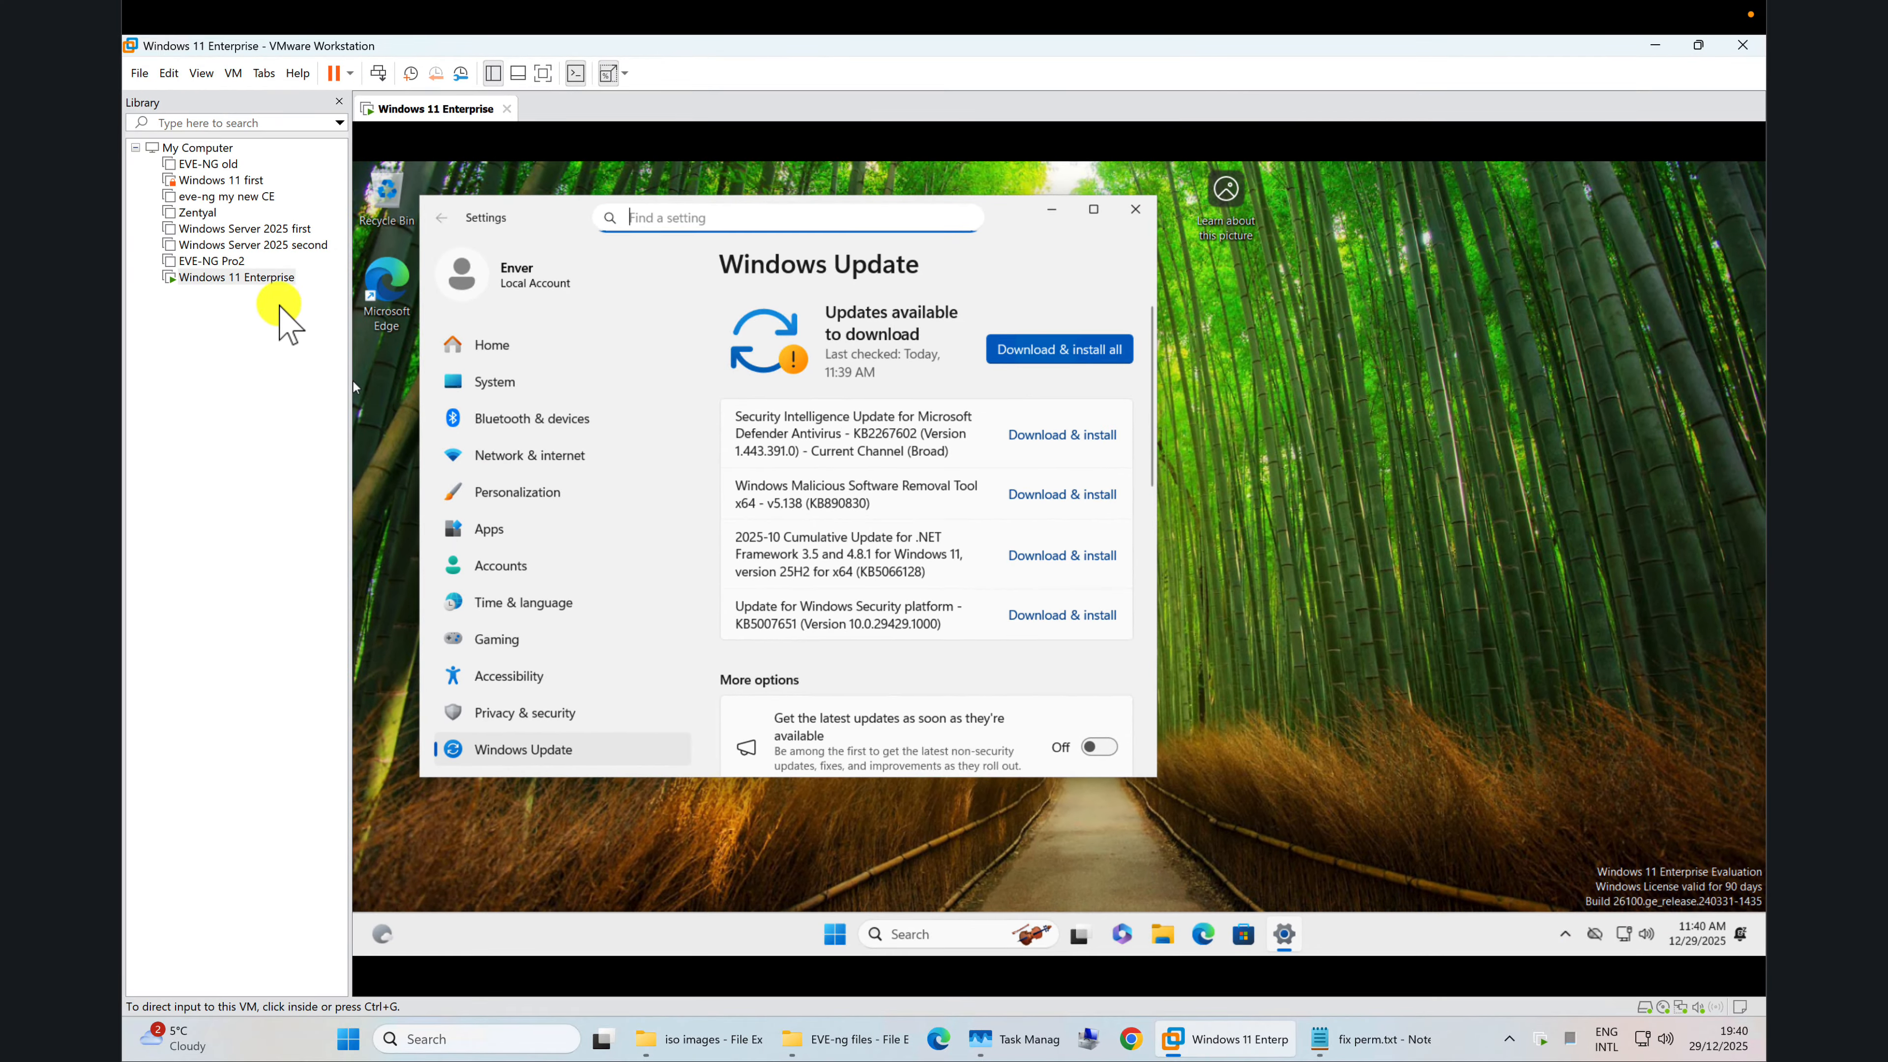
right_click(266, 278)
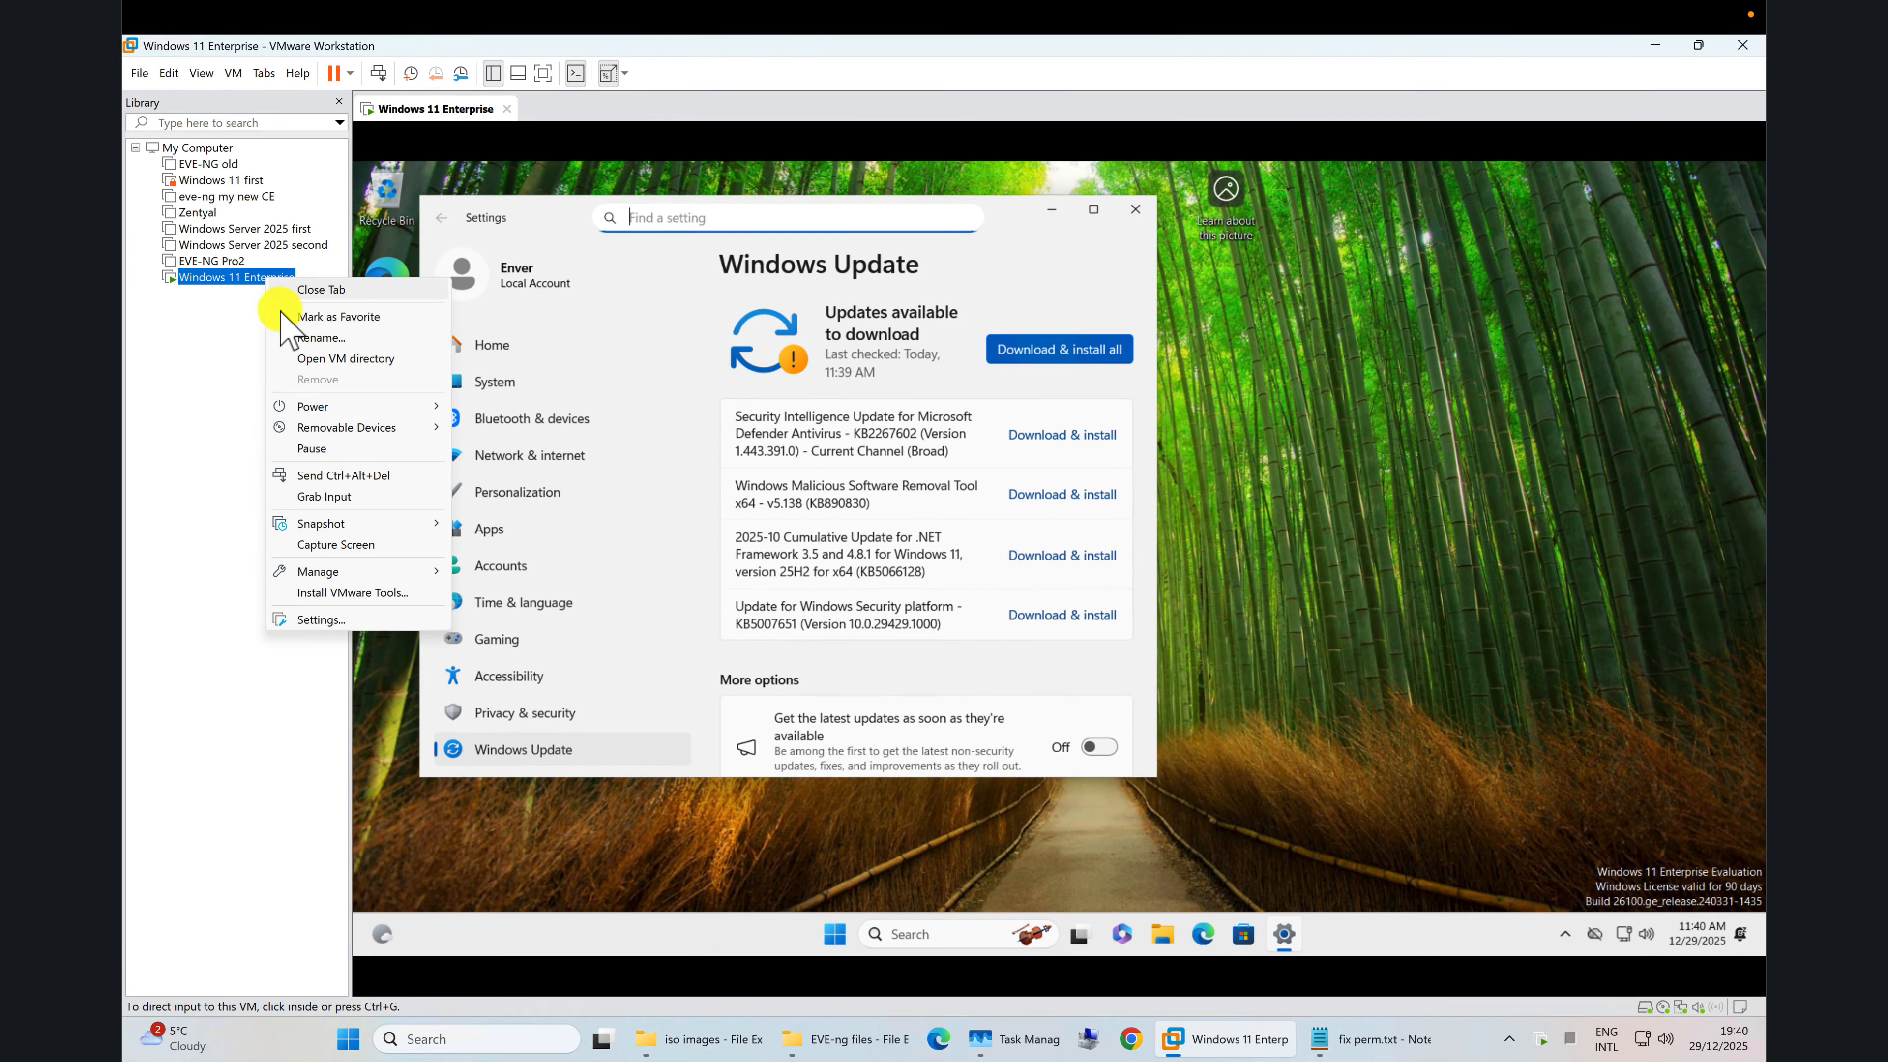
click(349, 593)
click(1053, 186)
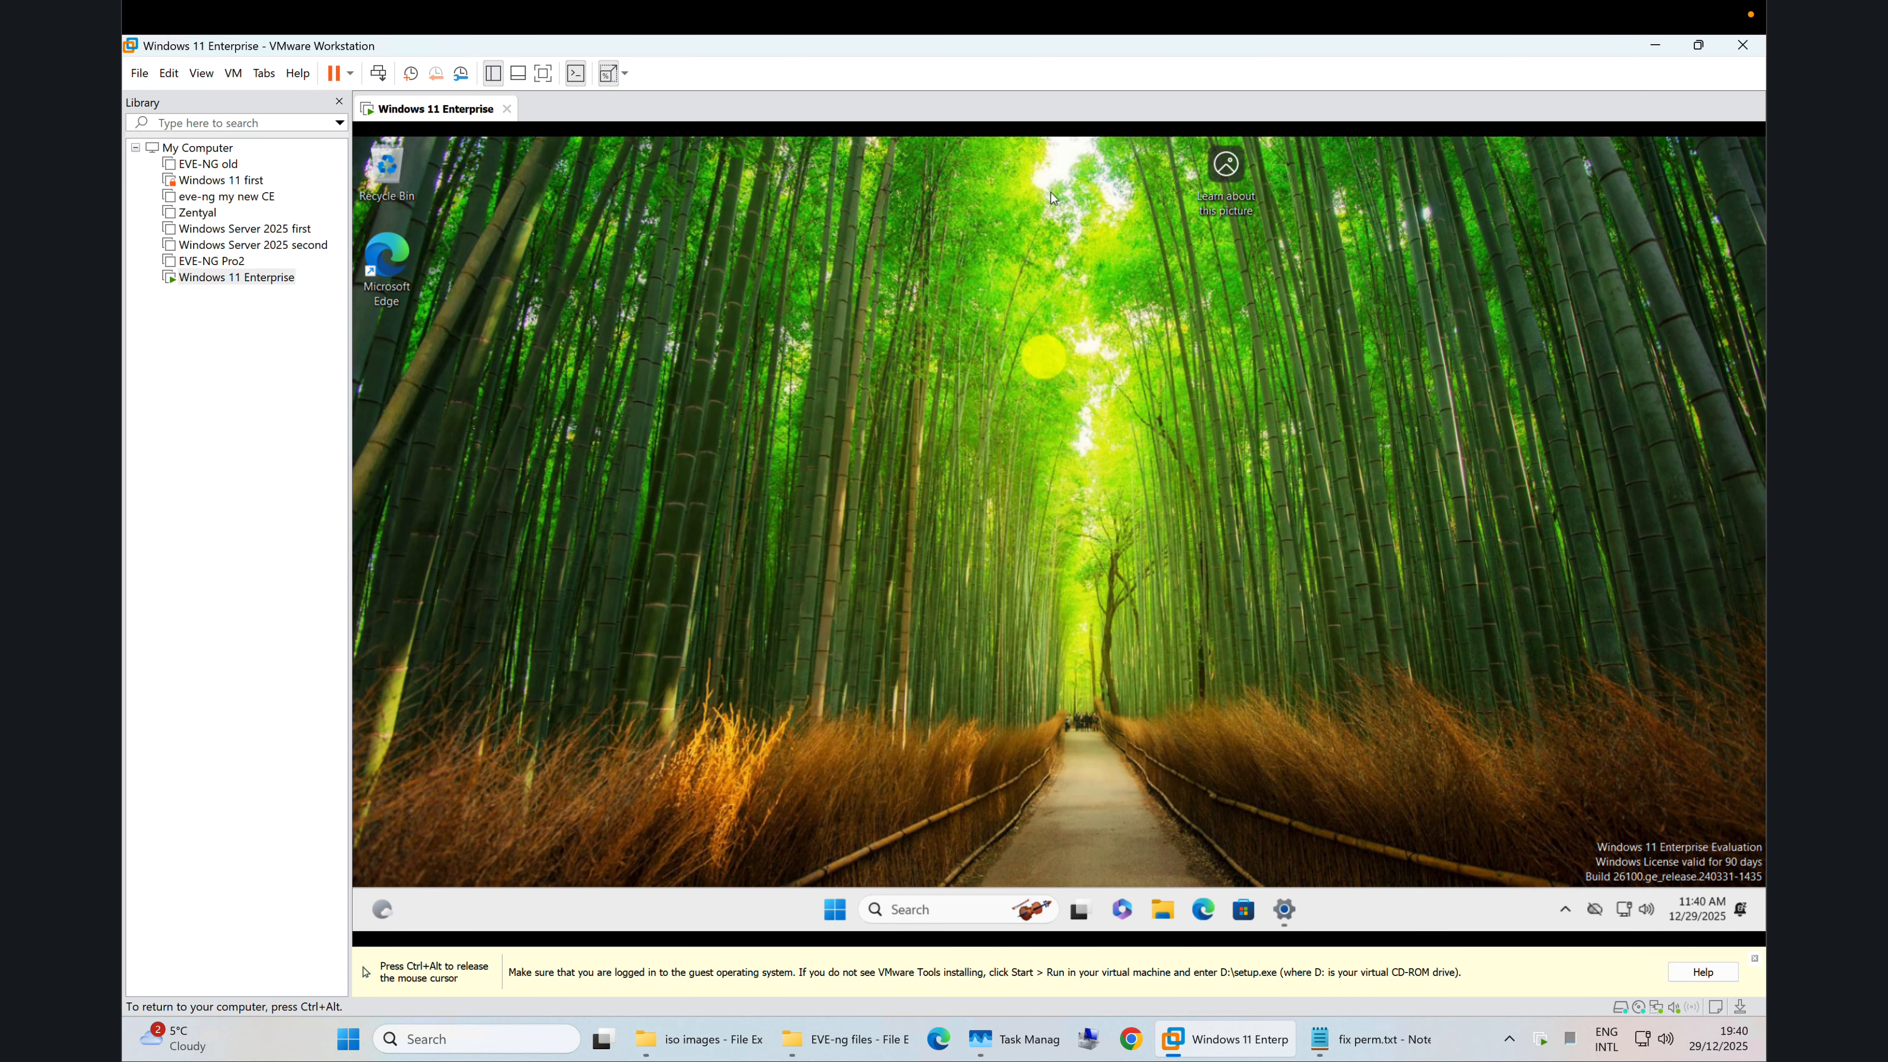
Step: Run setup from the VMware Tools DVD drive (D:), allow it to make changes, and minimize the file window
click(1162, 923)
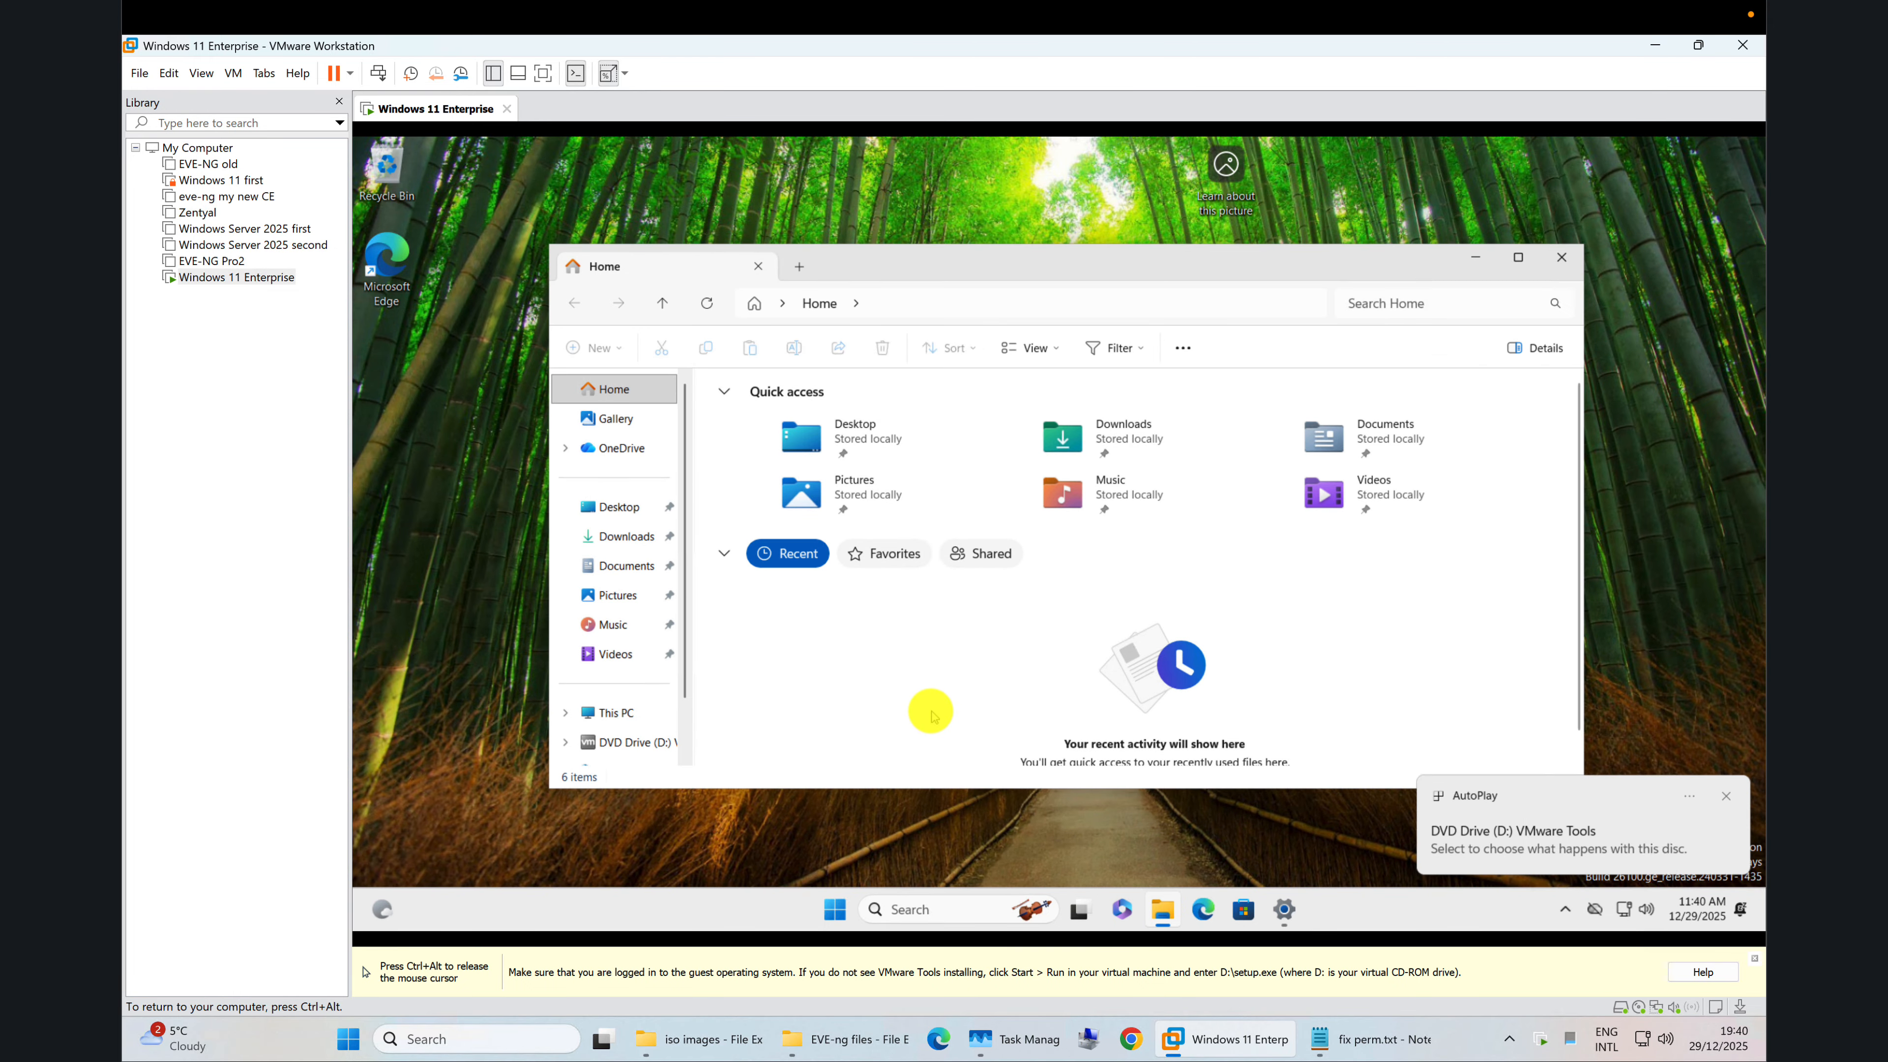
click(626, 744)
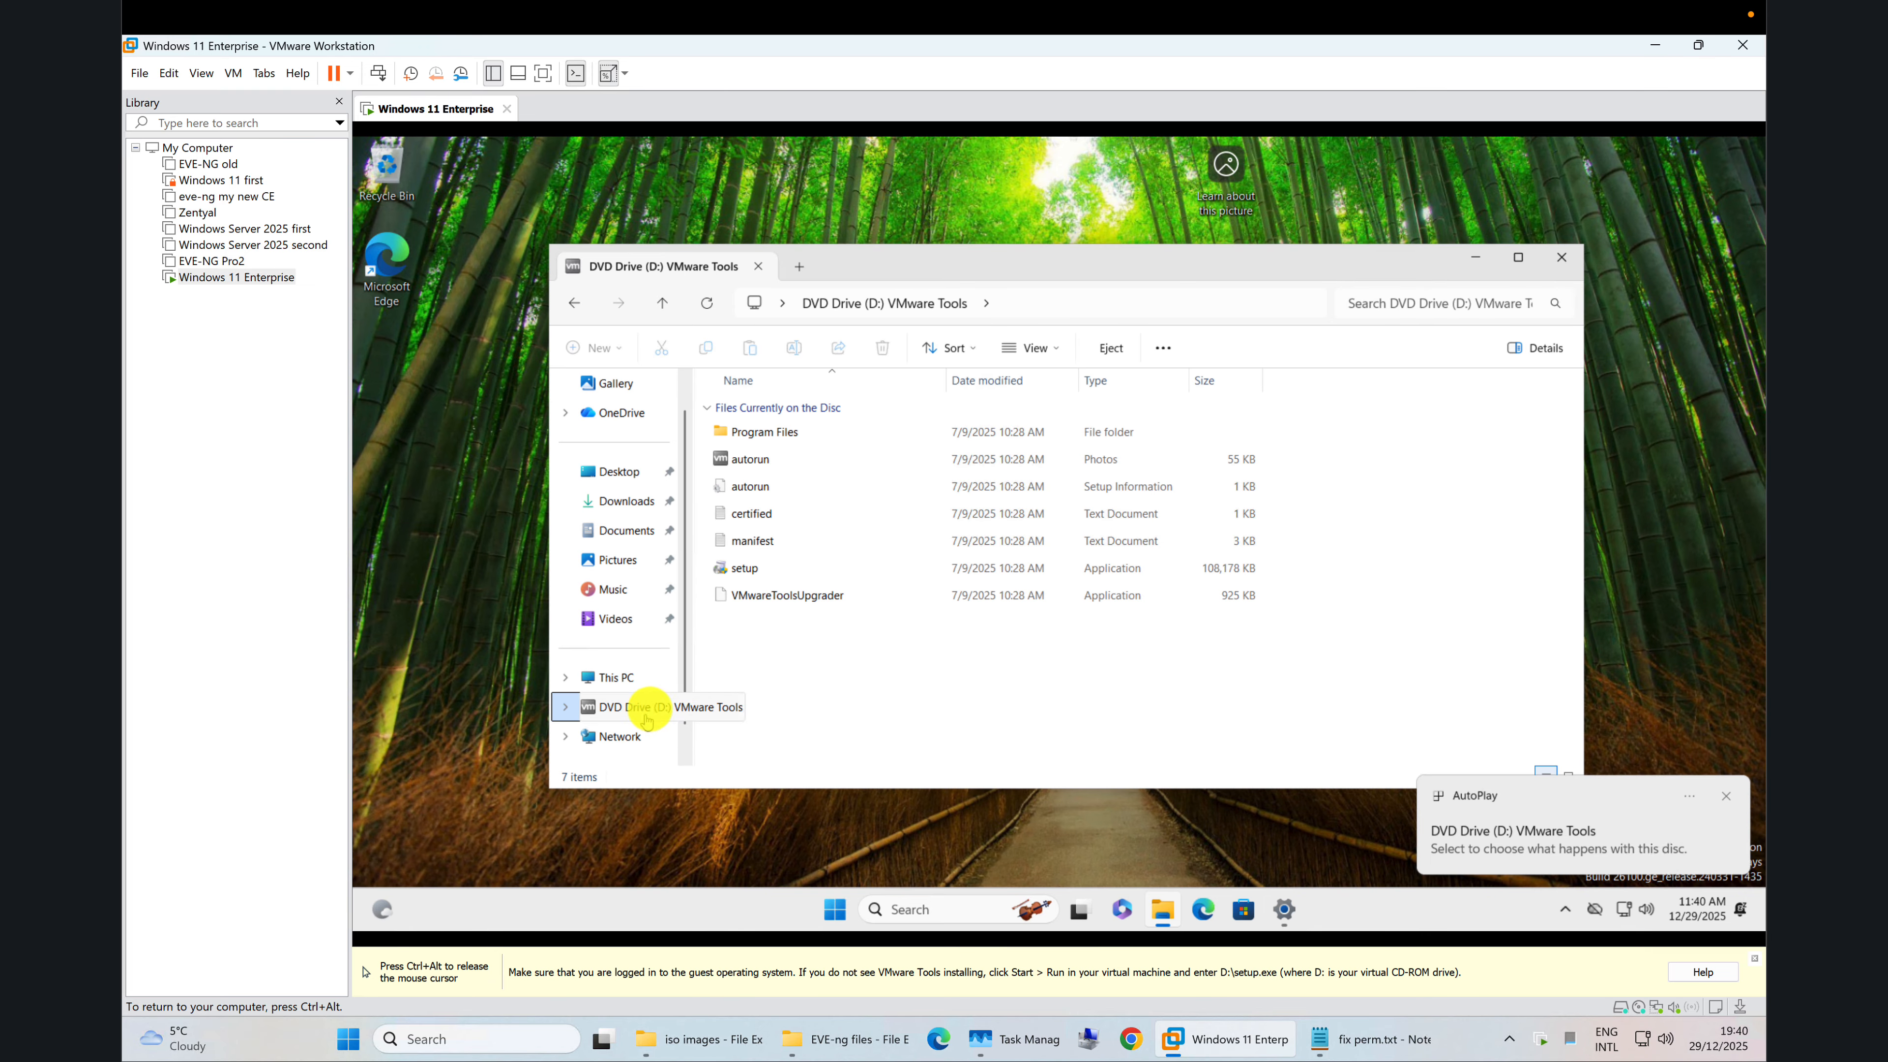
click(745, 568)
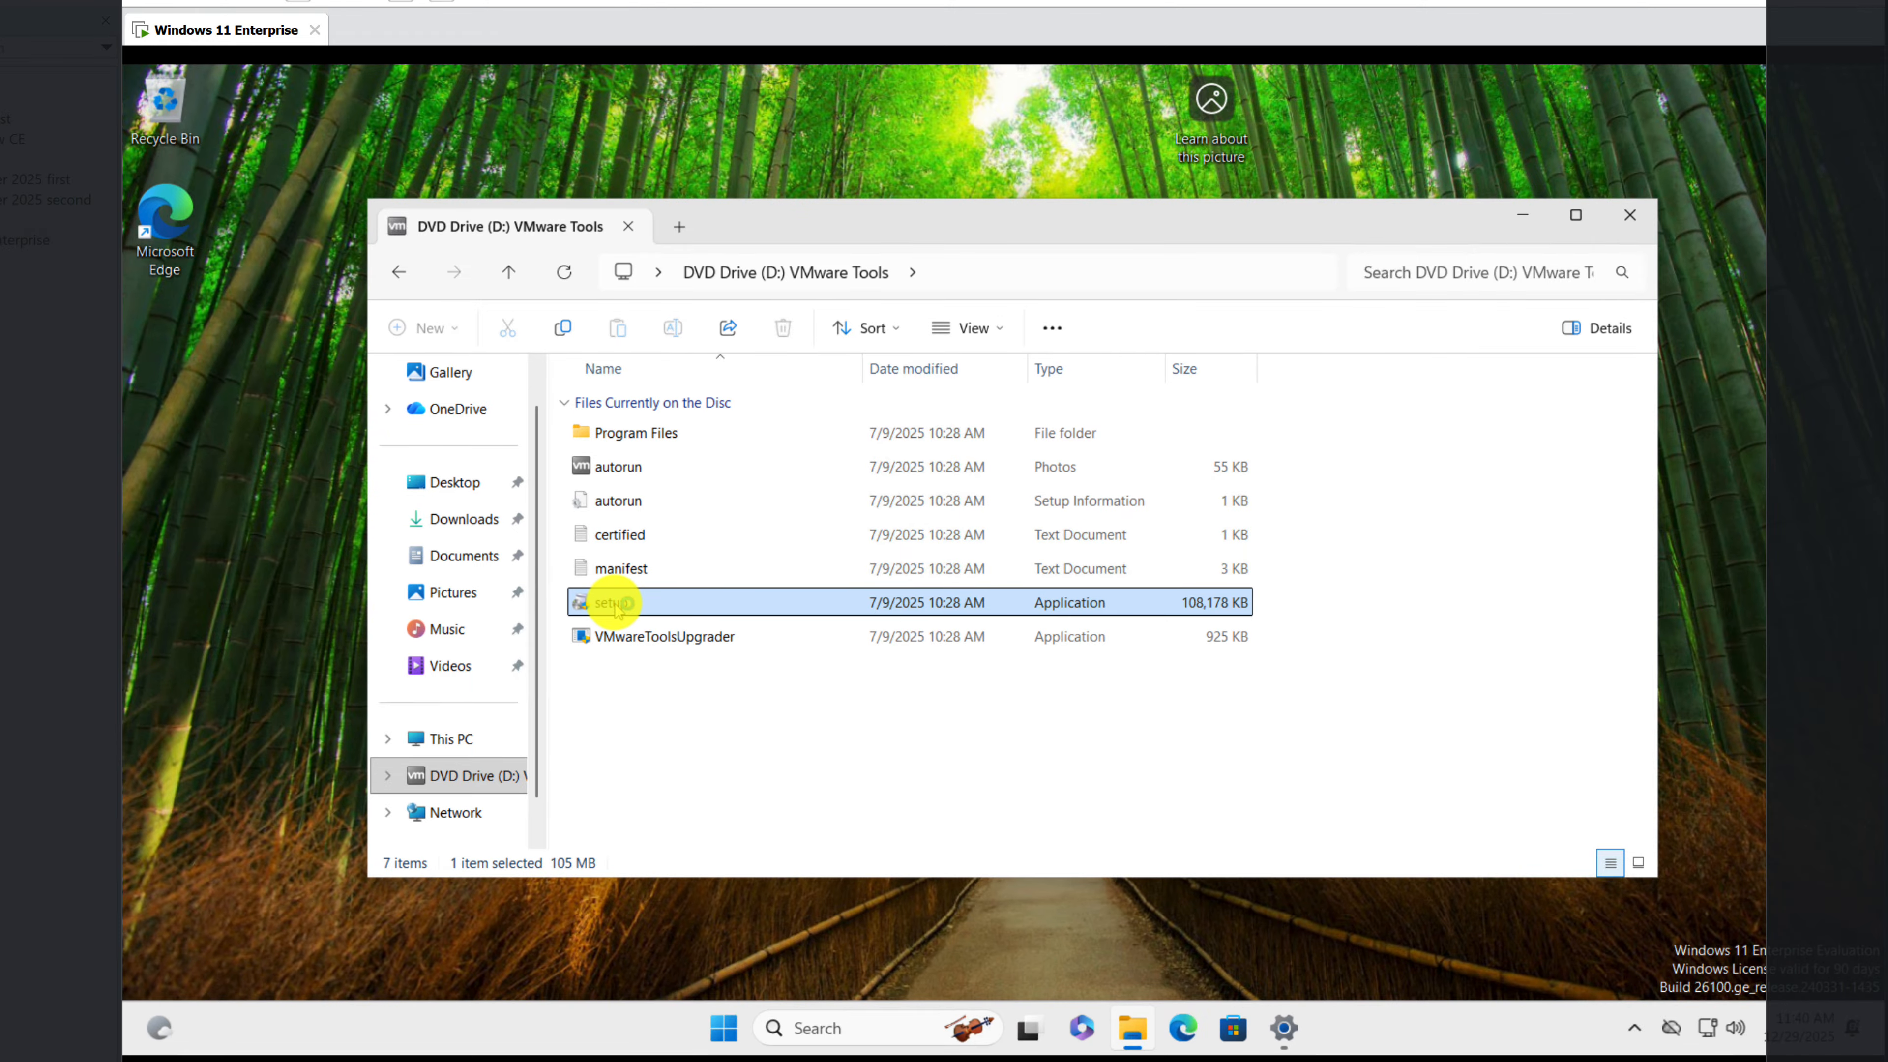
double_click(614, 603)
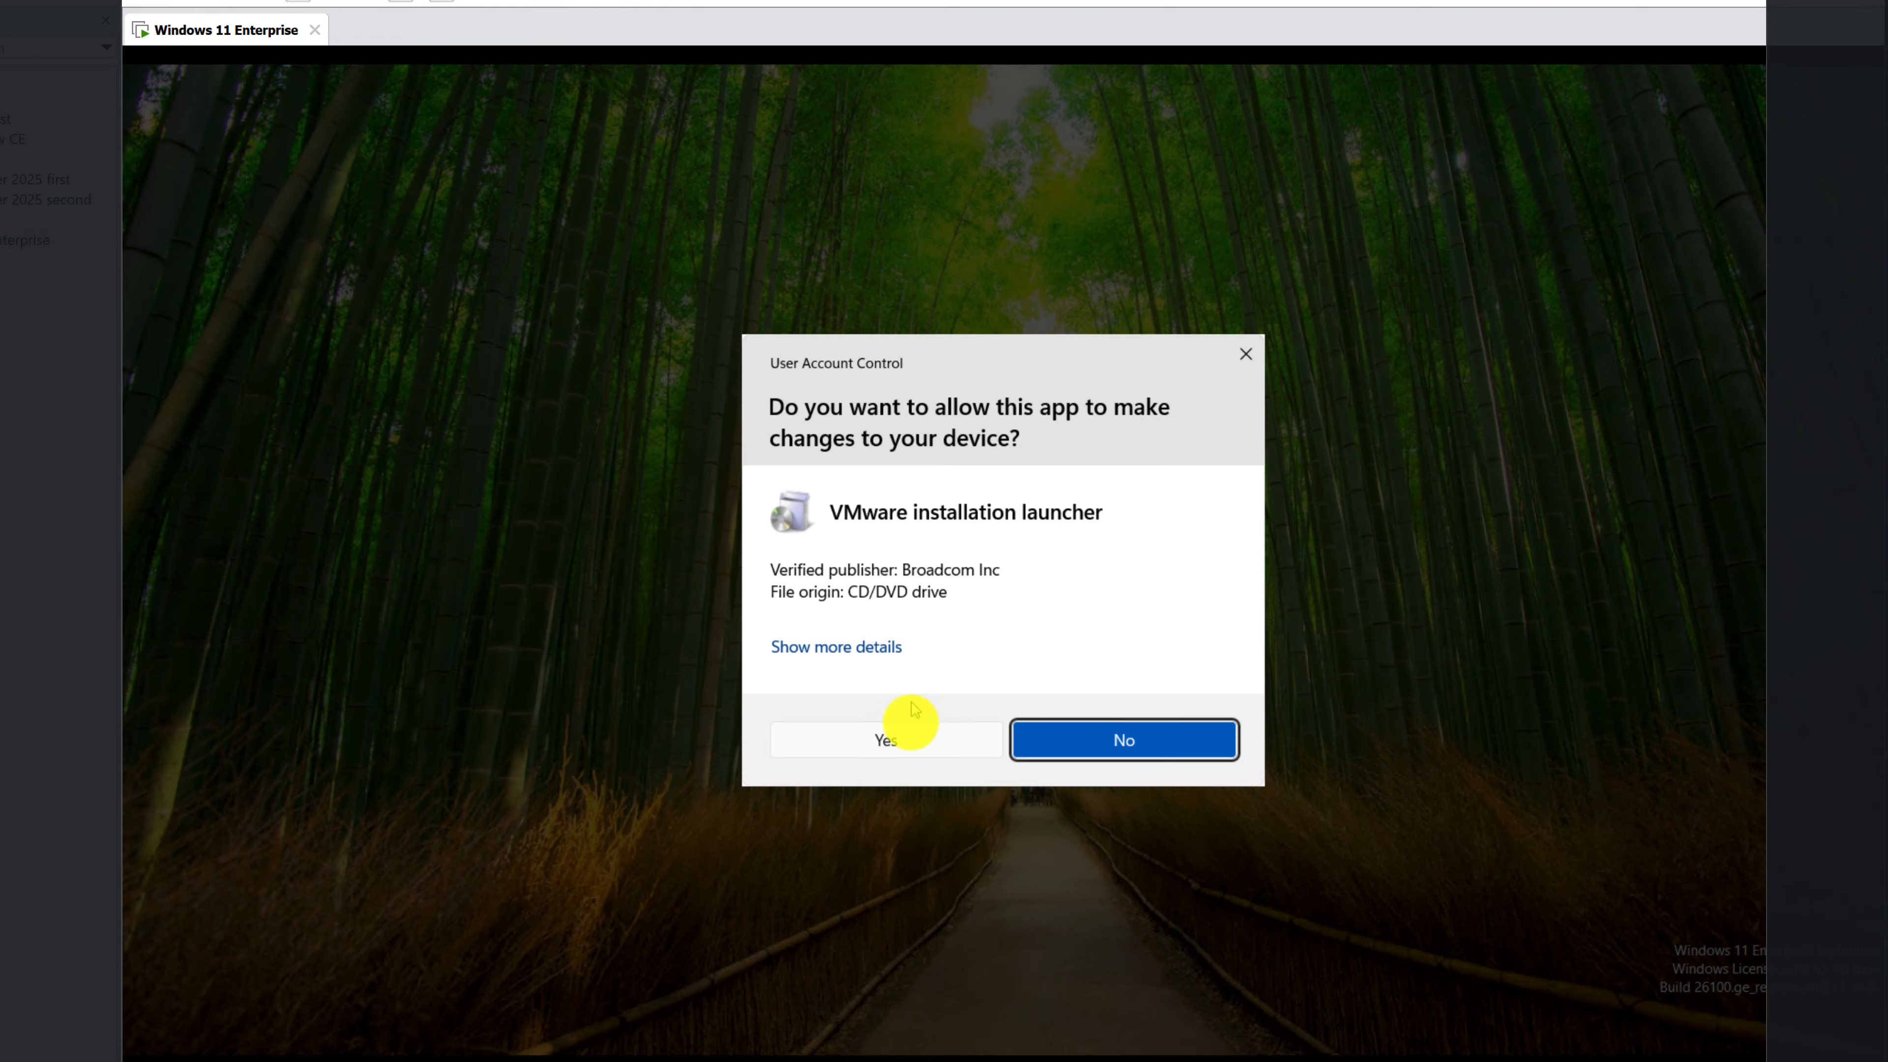
click(906, 740)
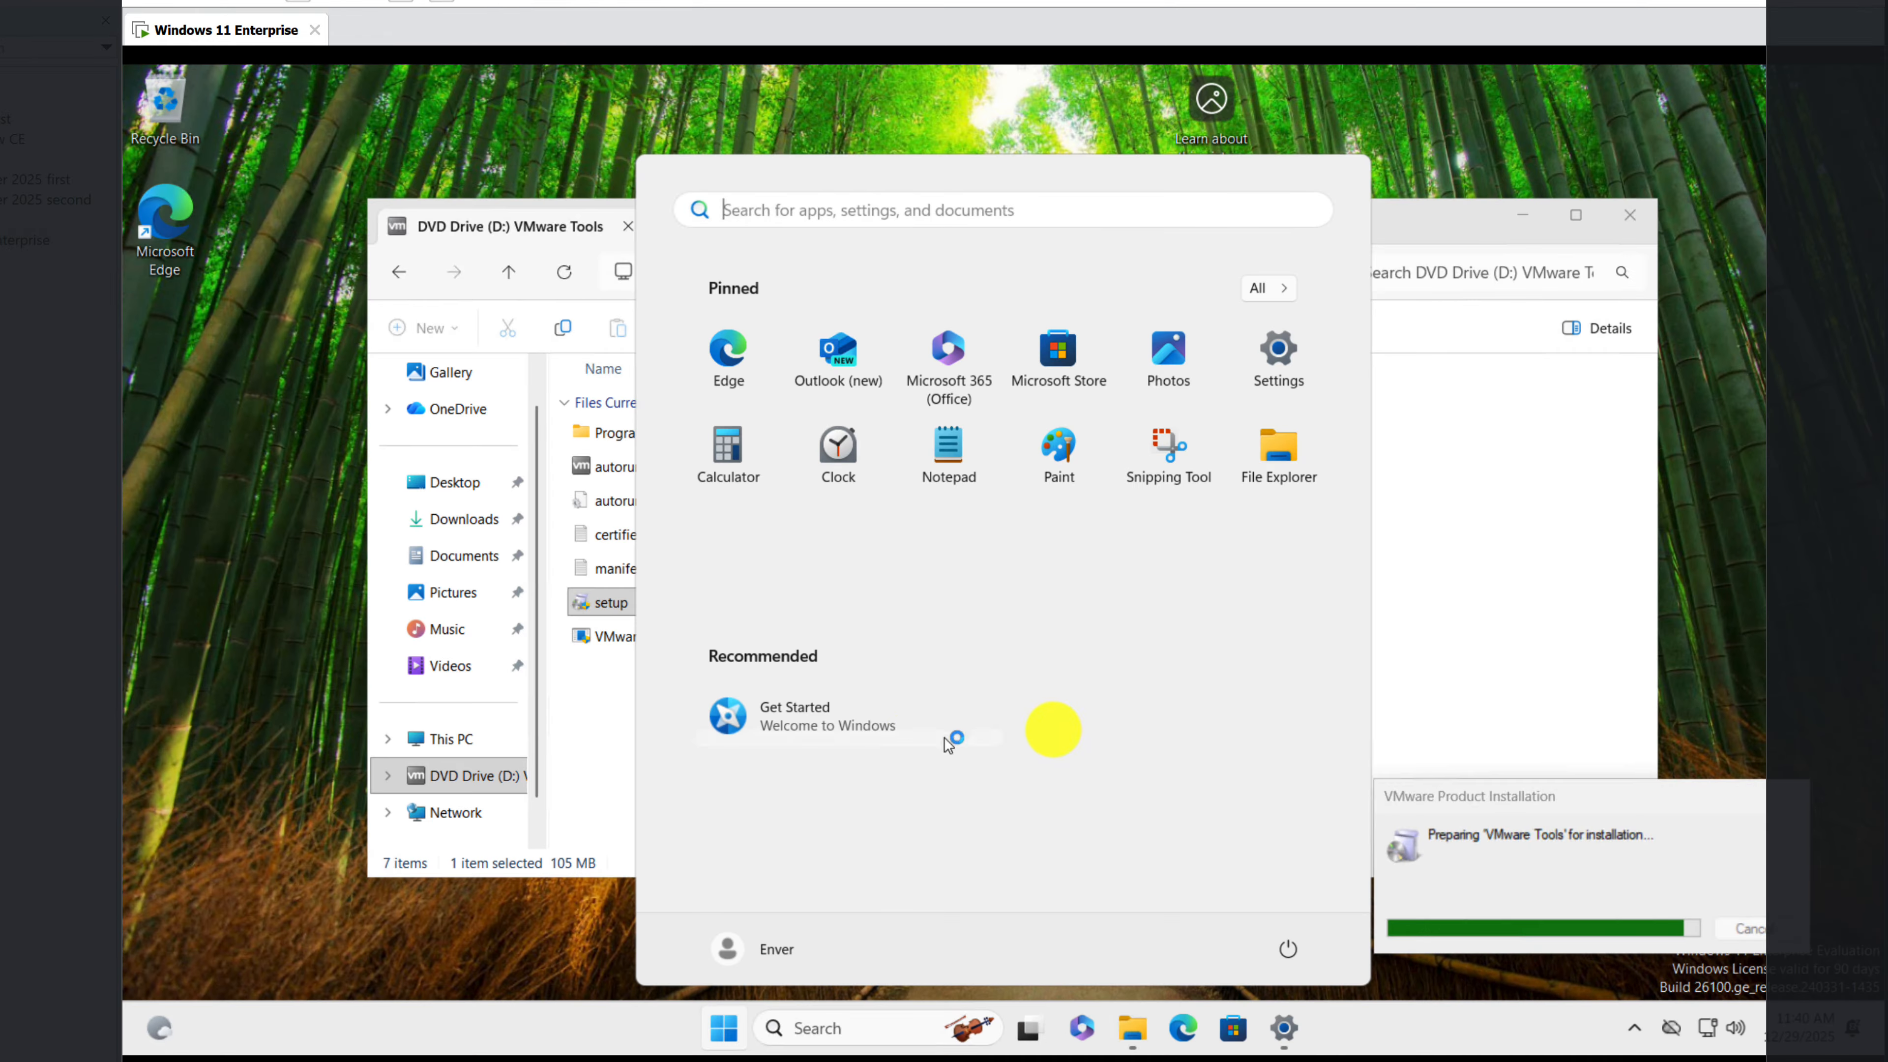
click(1463, 493)
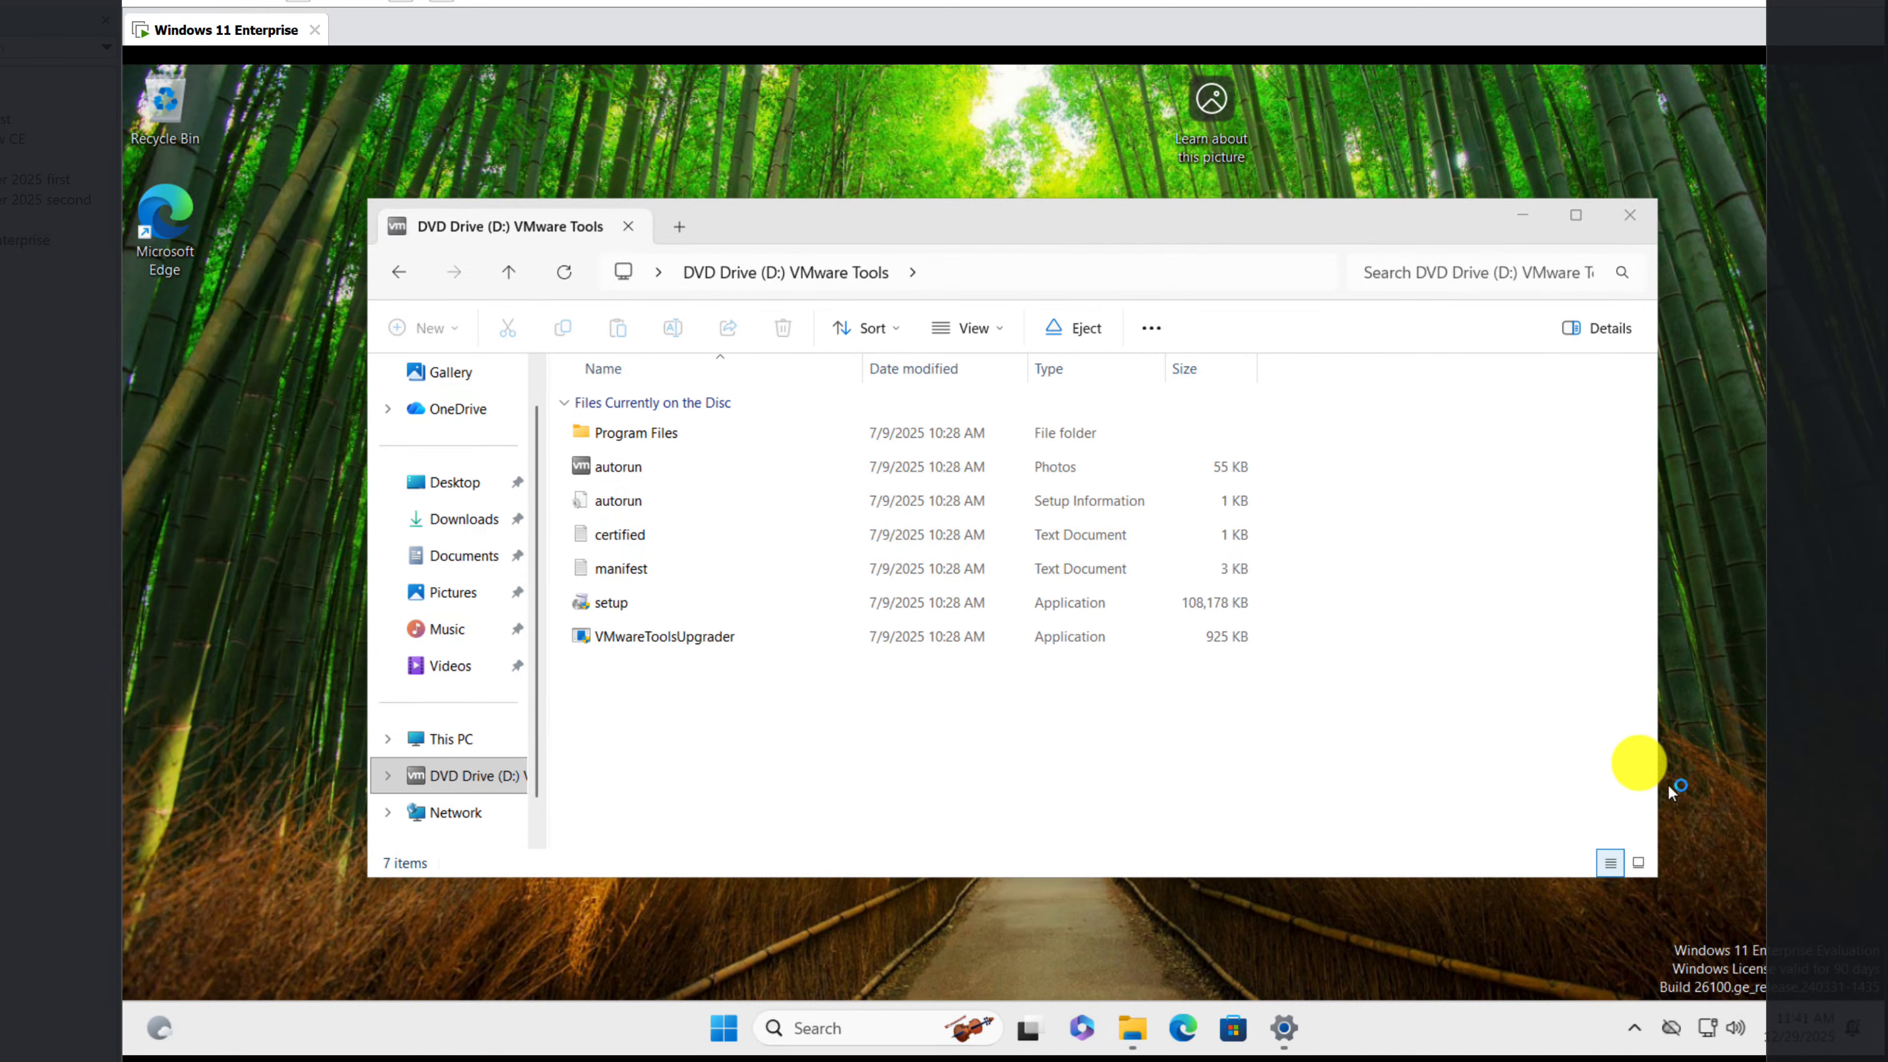
click(1525, 216)
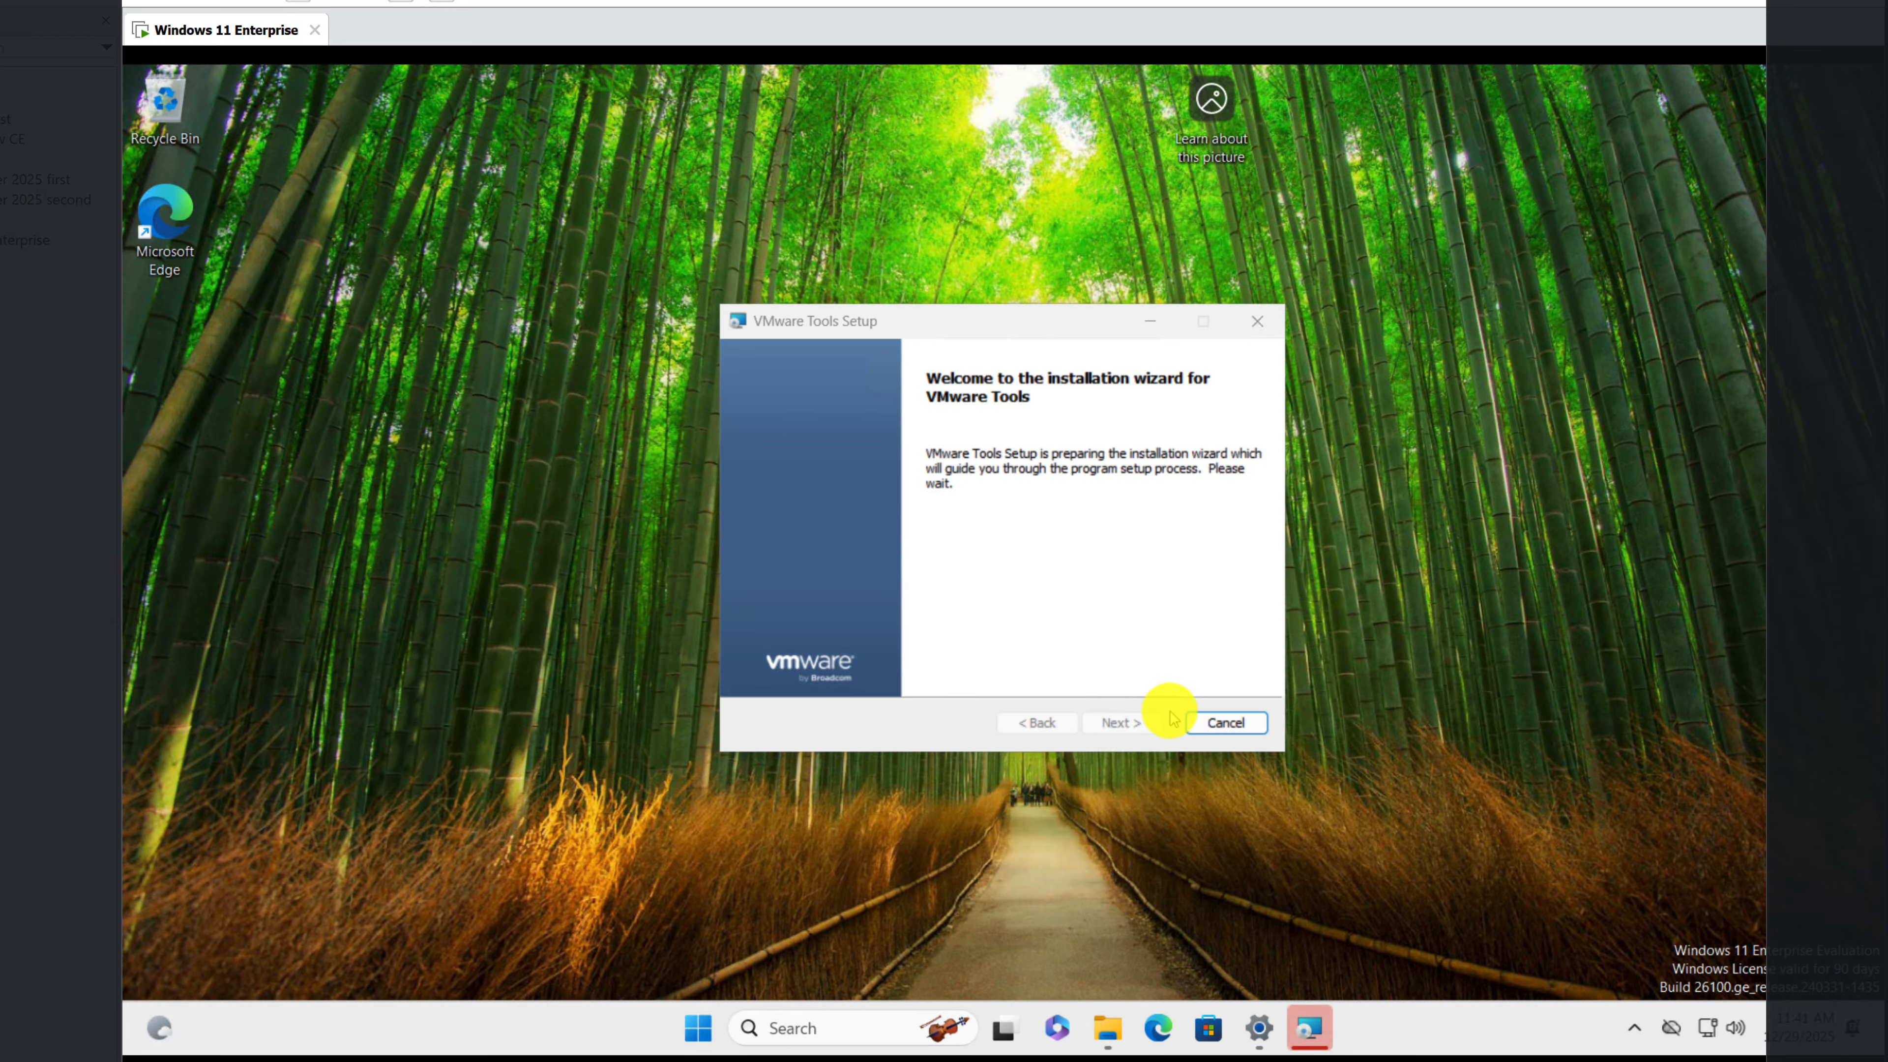
Step: Install VMware Tools with the Typical setup type
click(1132, 721)
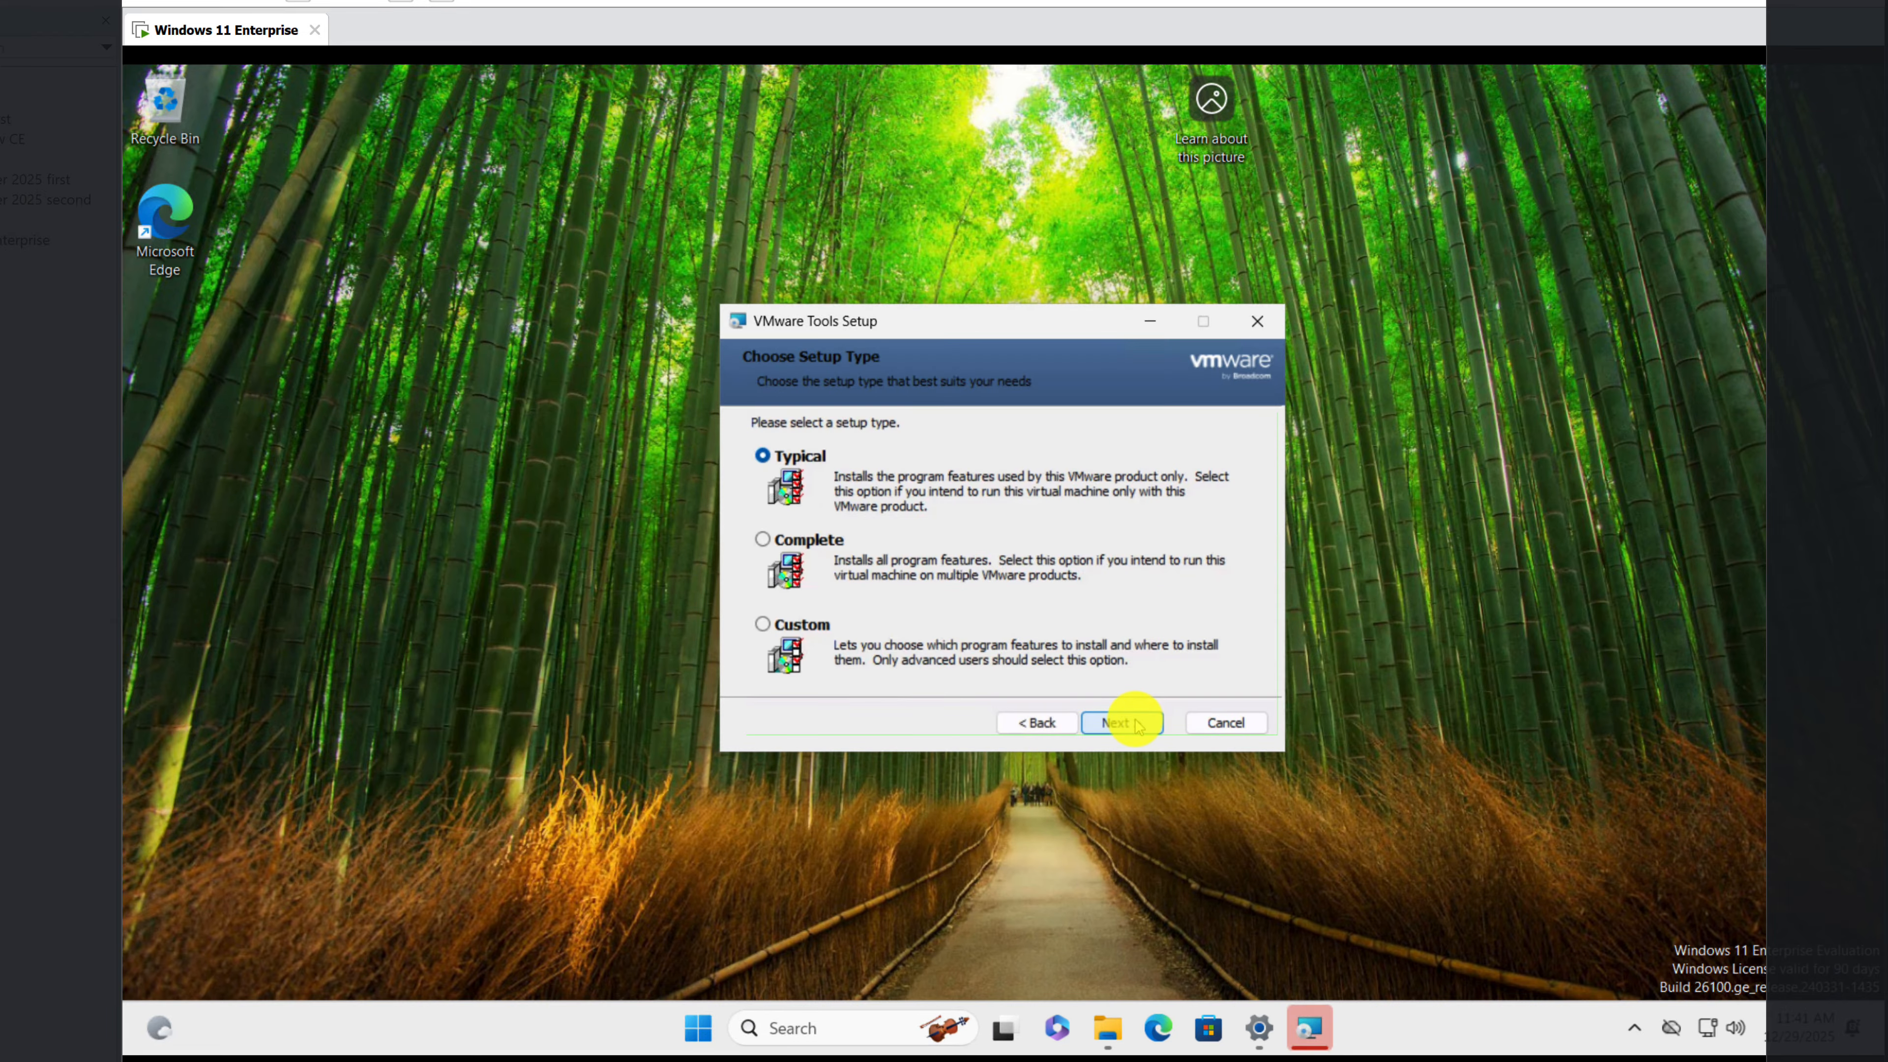
click(1123, 722)
click(1123, 723)
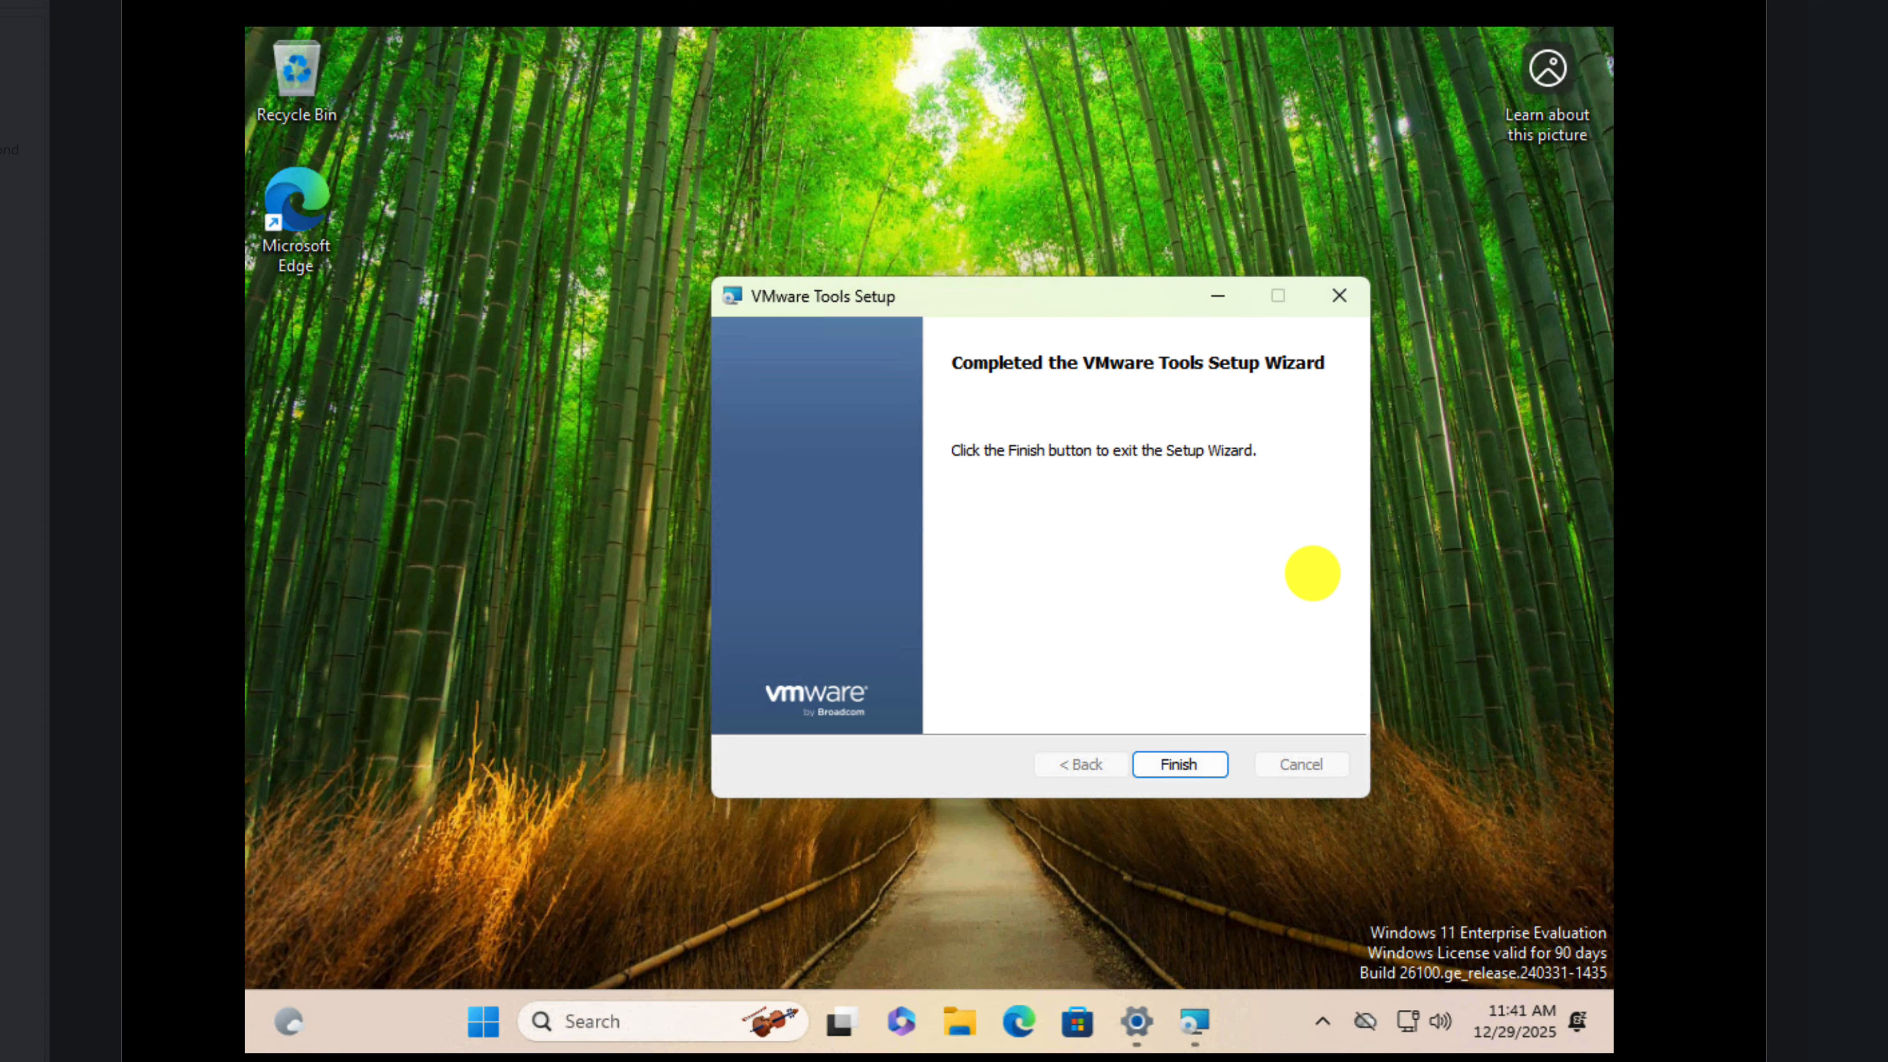
Step: Finish the VMware Tools setup with a system restart and sign back in to Windows with the account password
click(1182, 764)
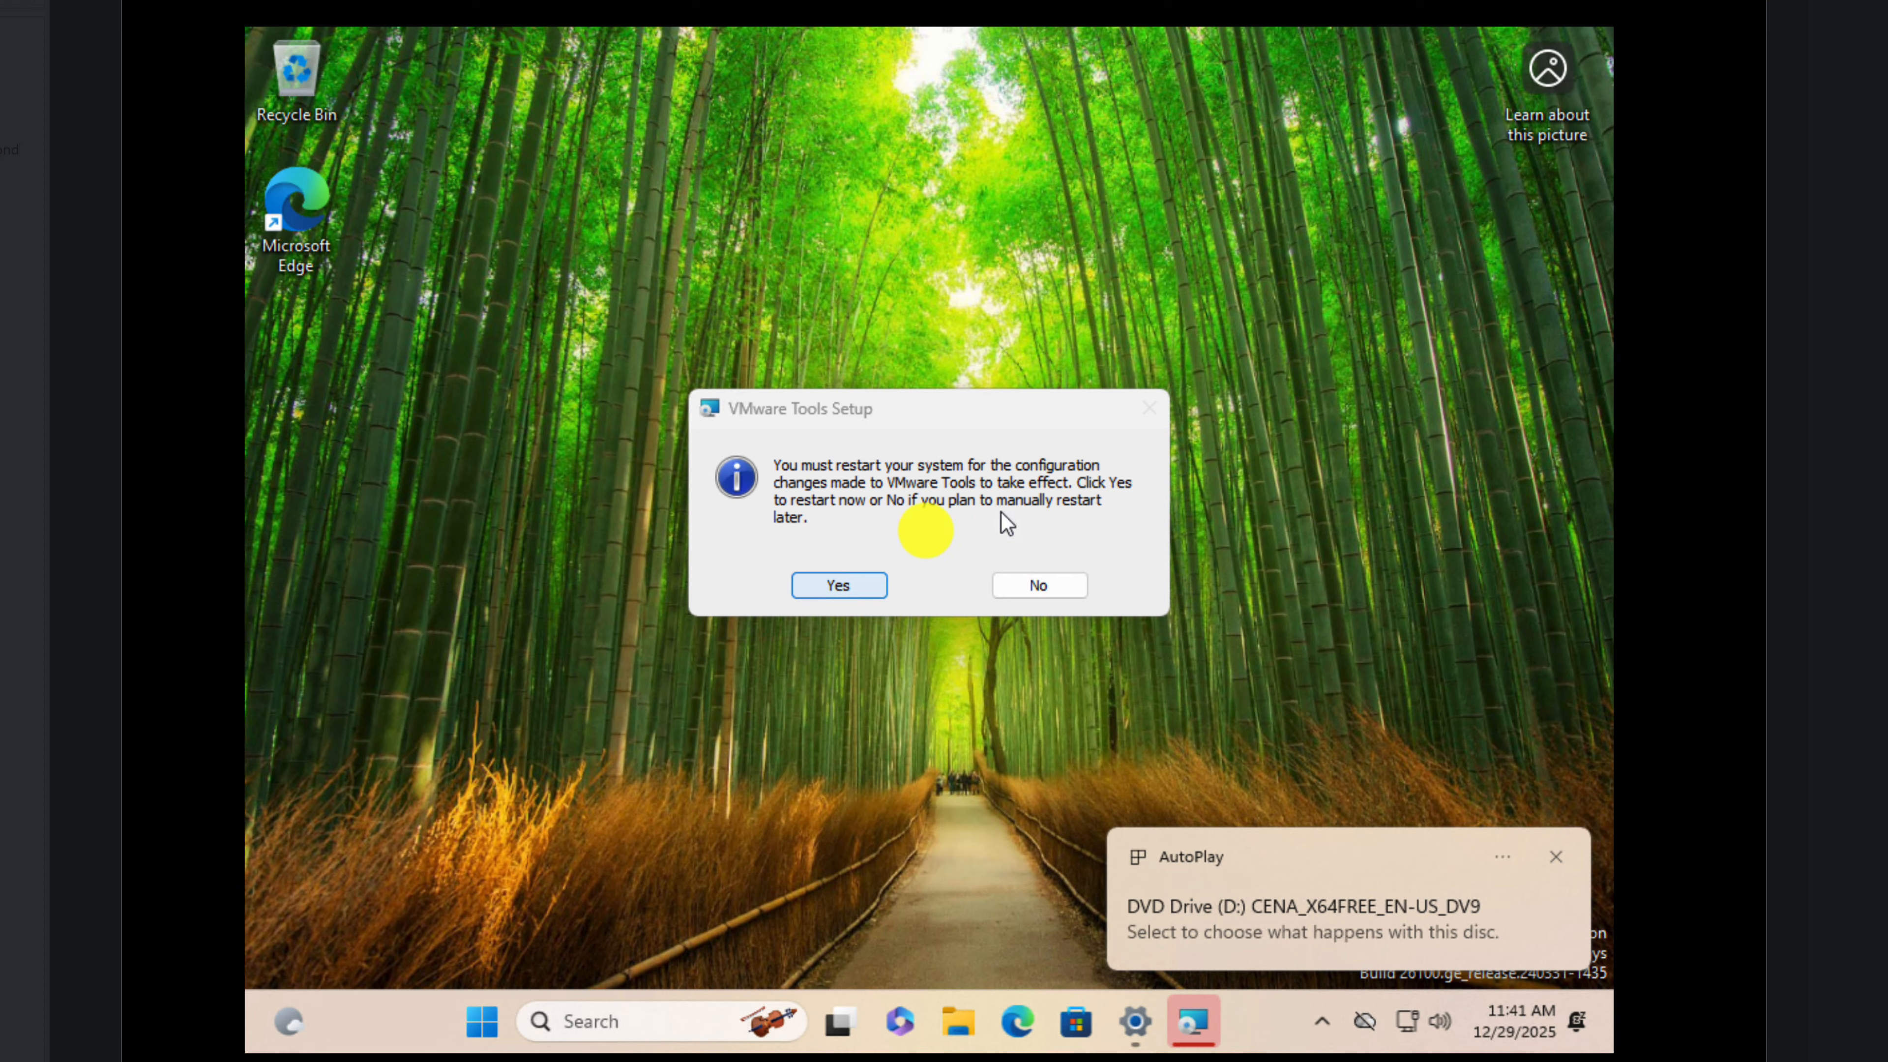
click(814, 591)
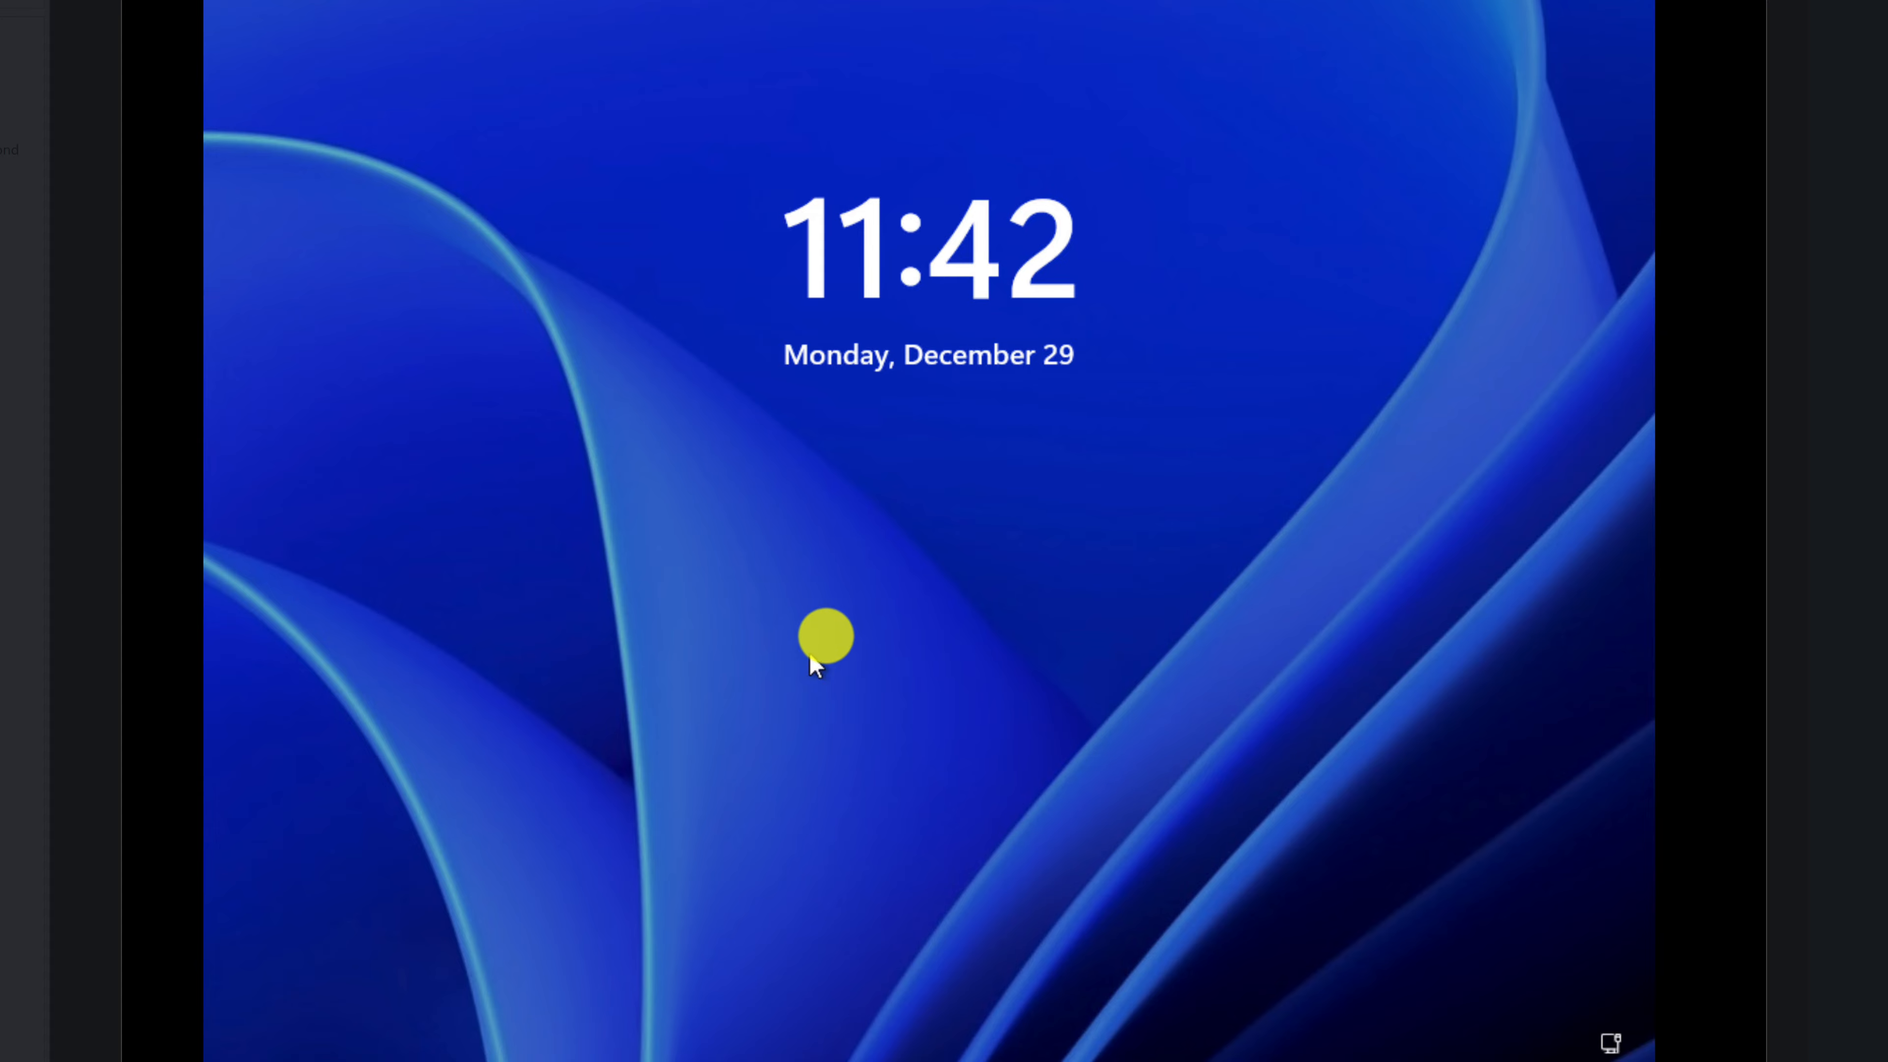
click(826, 637)
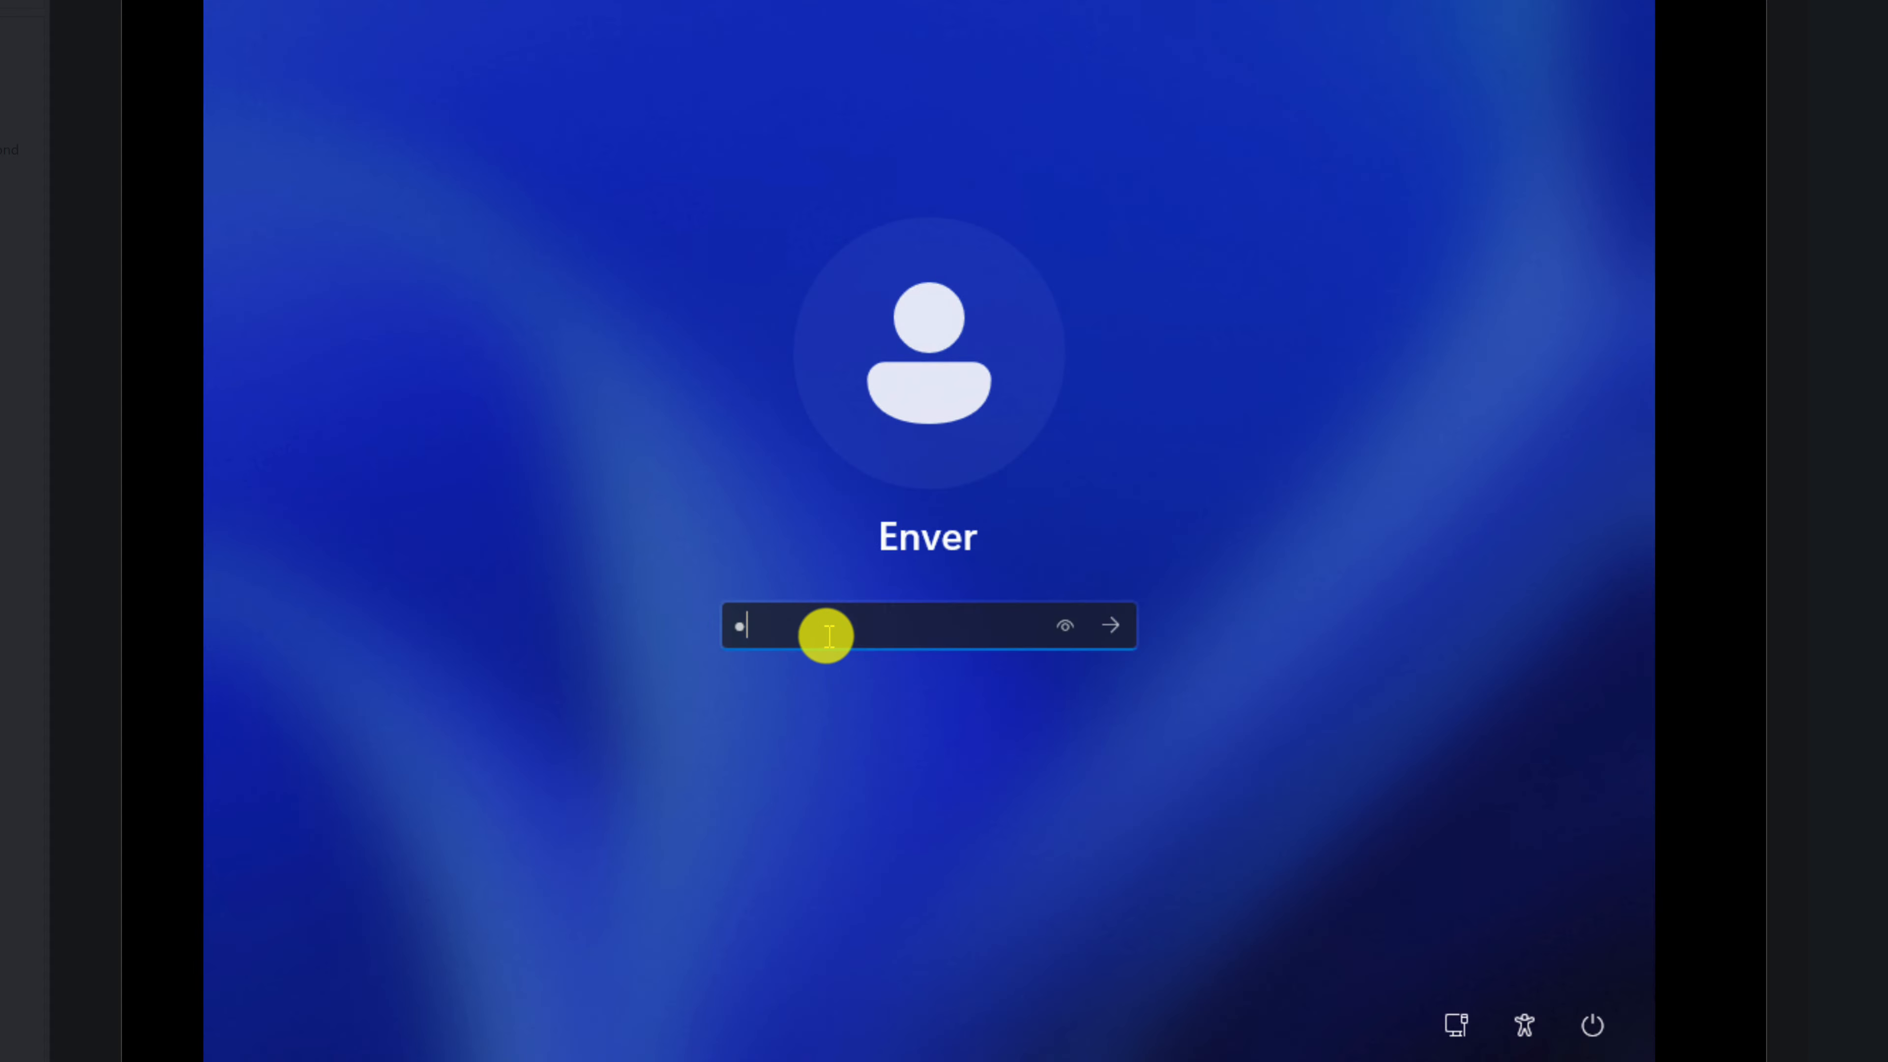
key(Return)
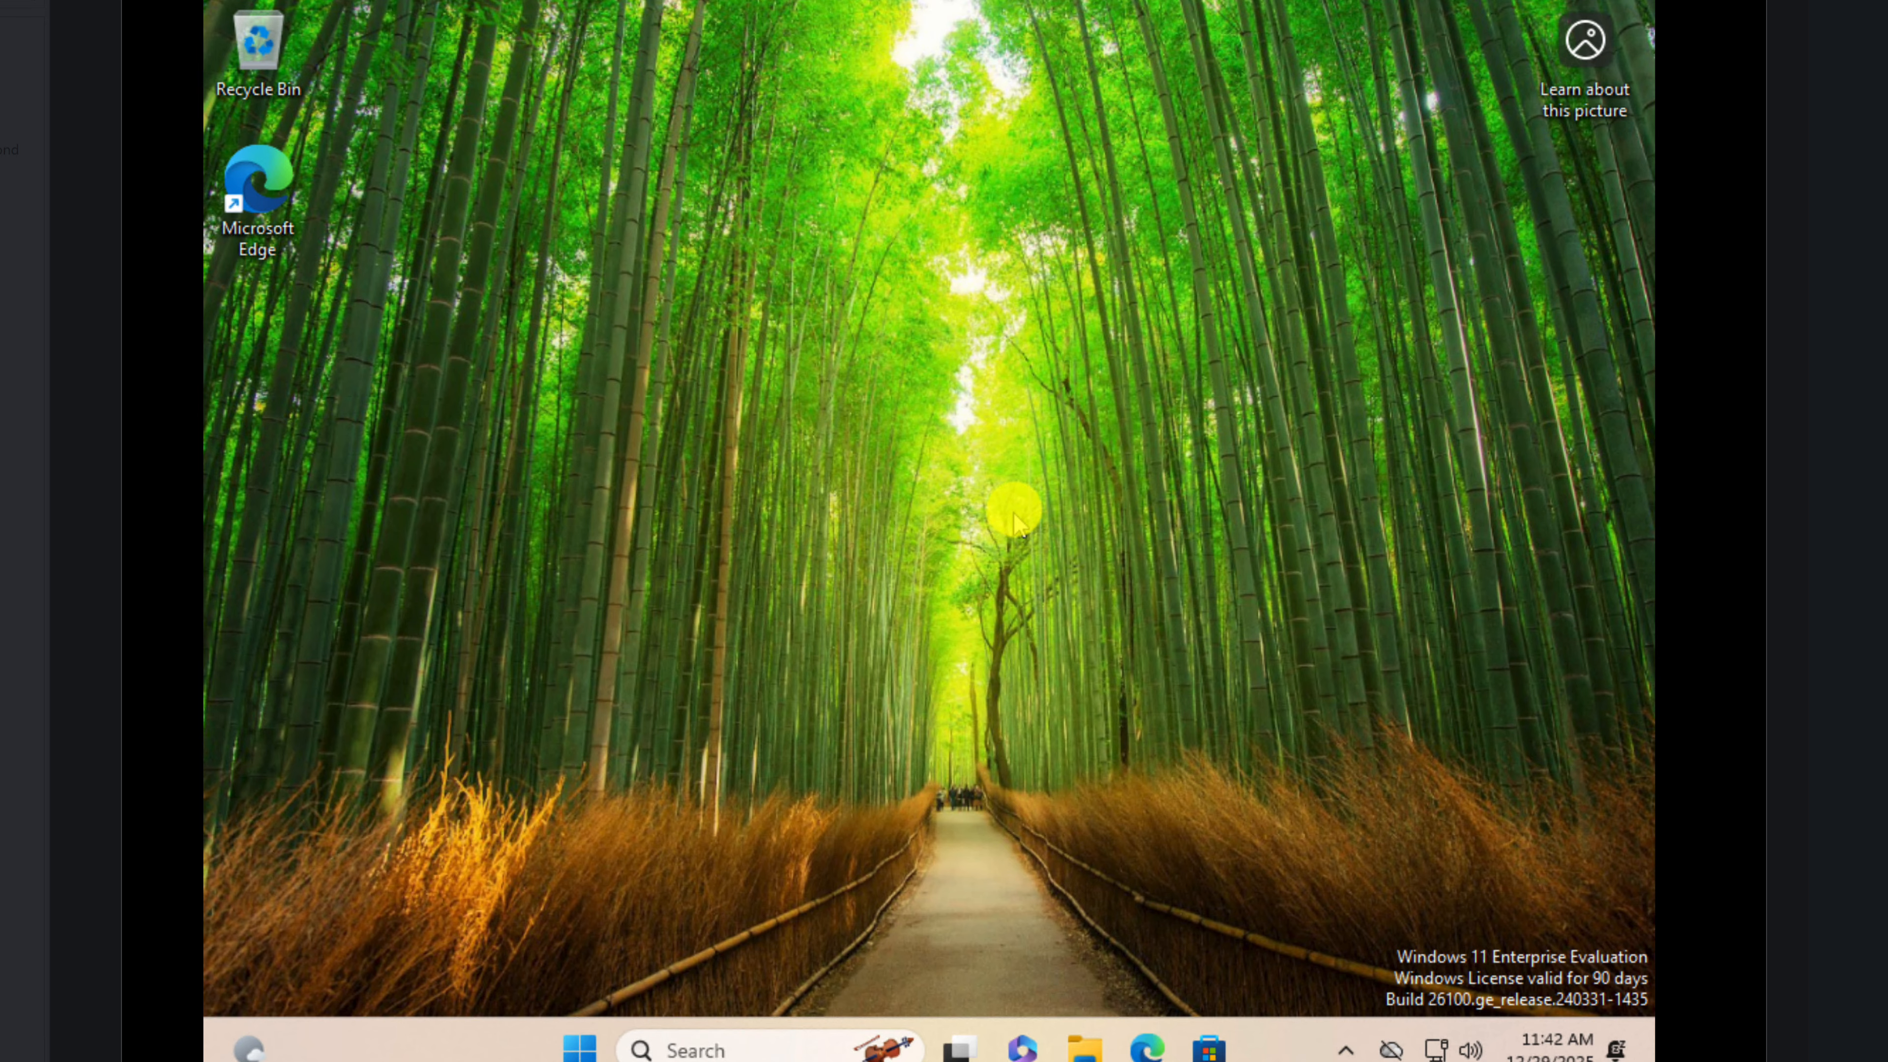
Step: Set the virtual machine's Windows display resolution to 1920 × 1080 and keep the changes
right_click(1017, 509)
click(1126, 736)
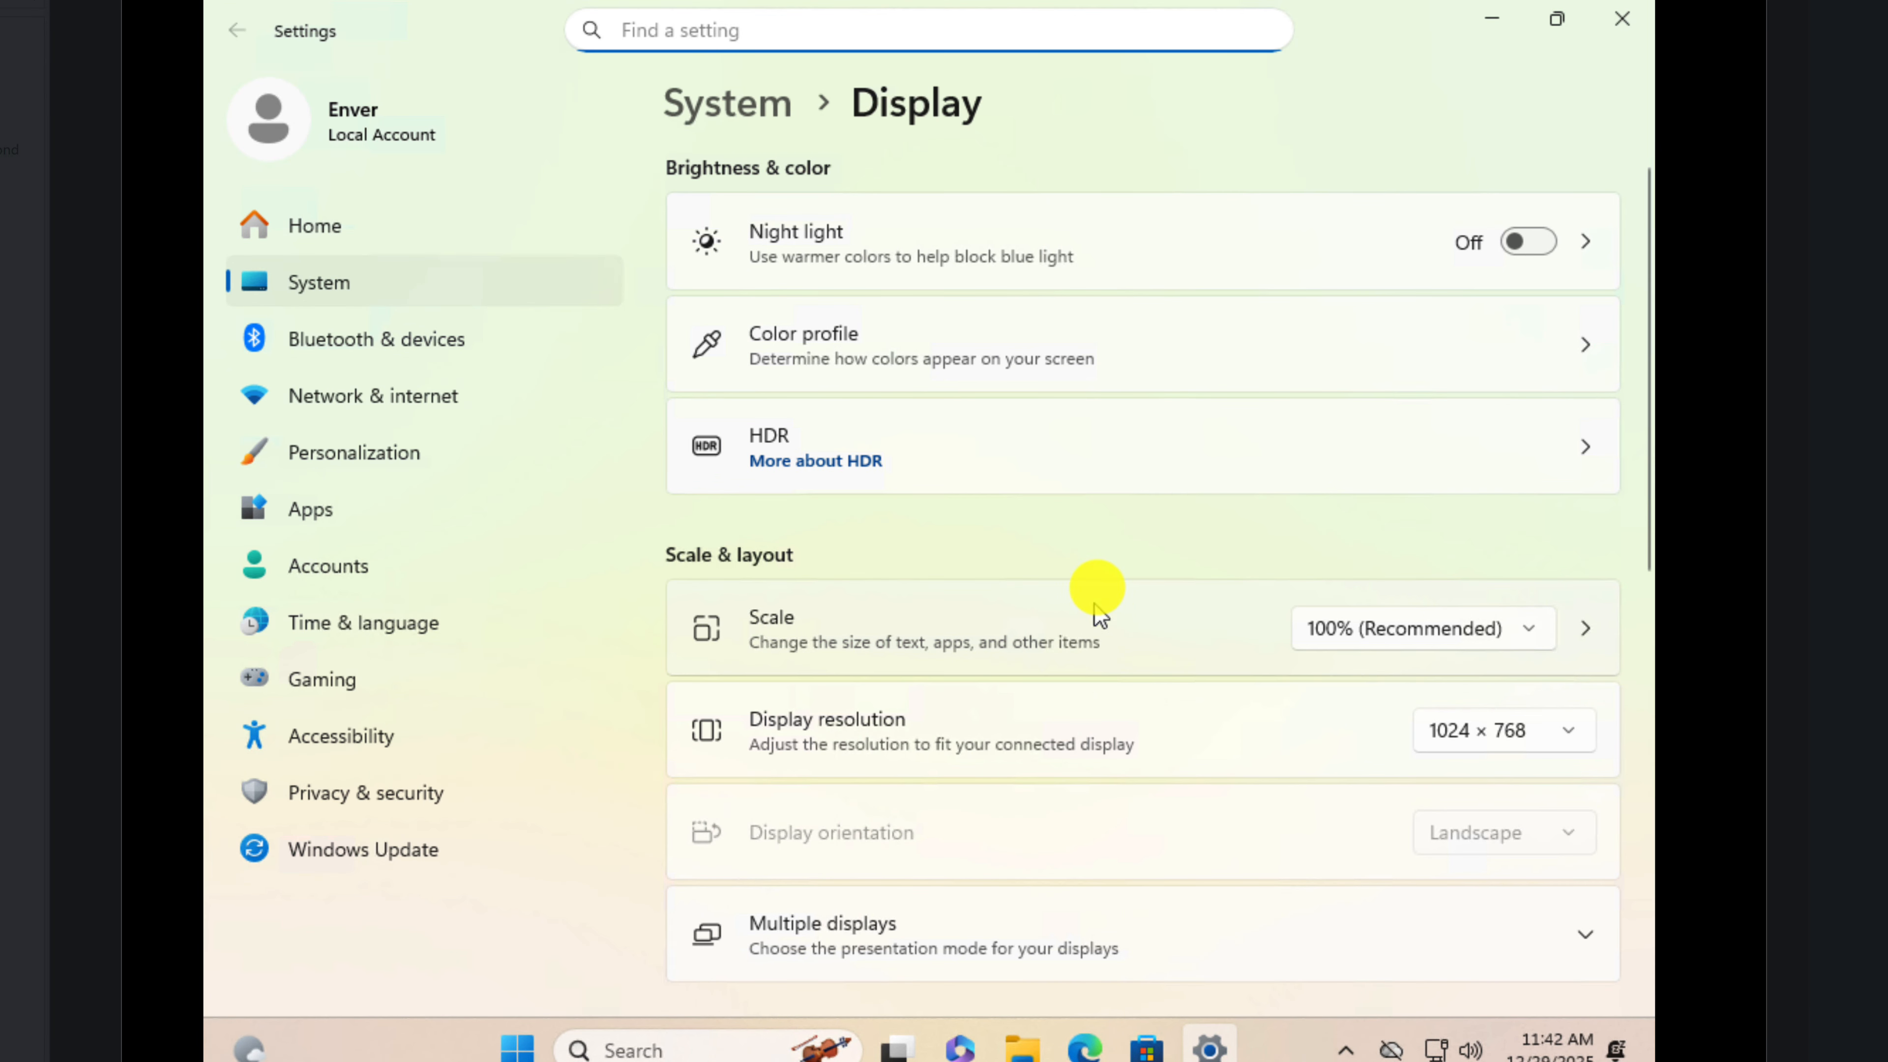
click(1549, 726)
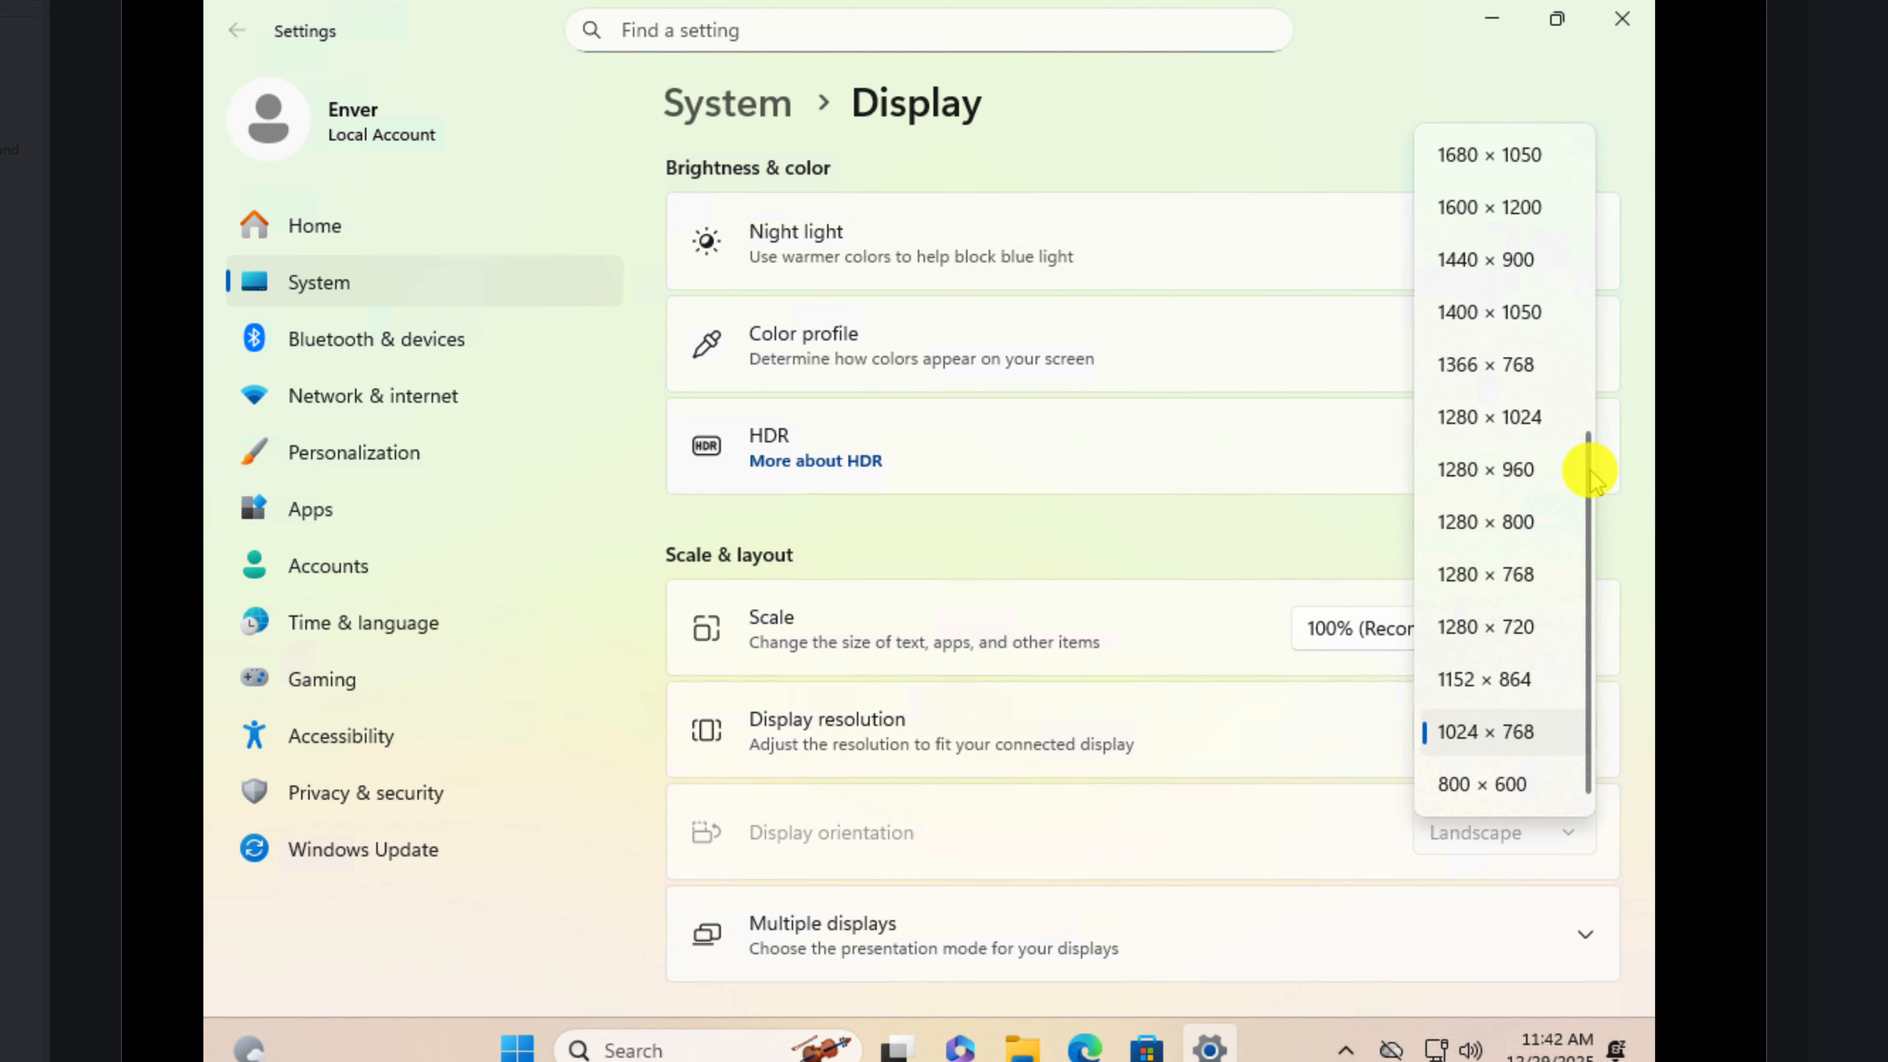
drag(1589, 468, 1591, 376)
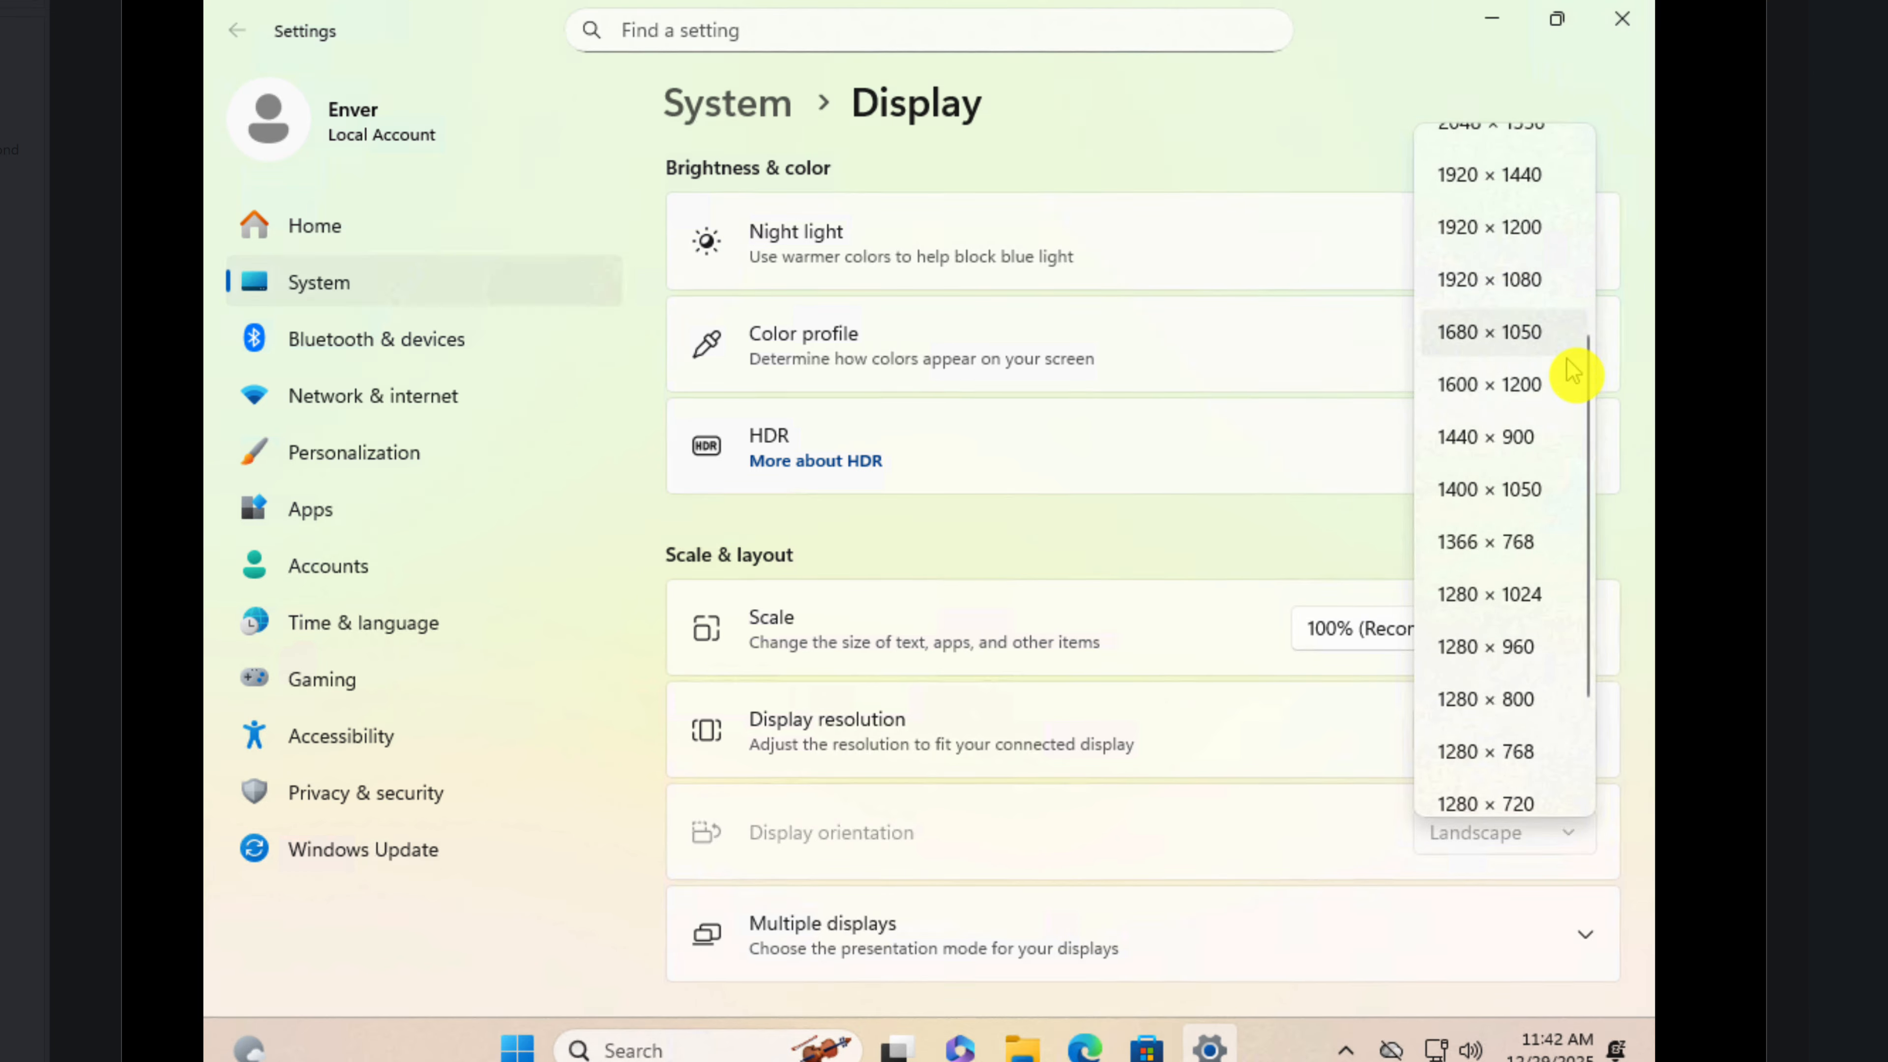
scroll(1547, 308, up, 1)
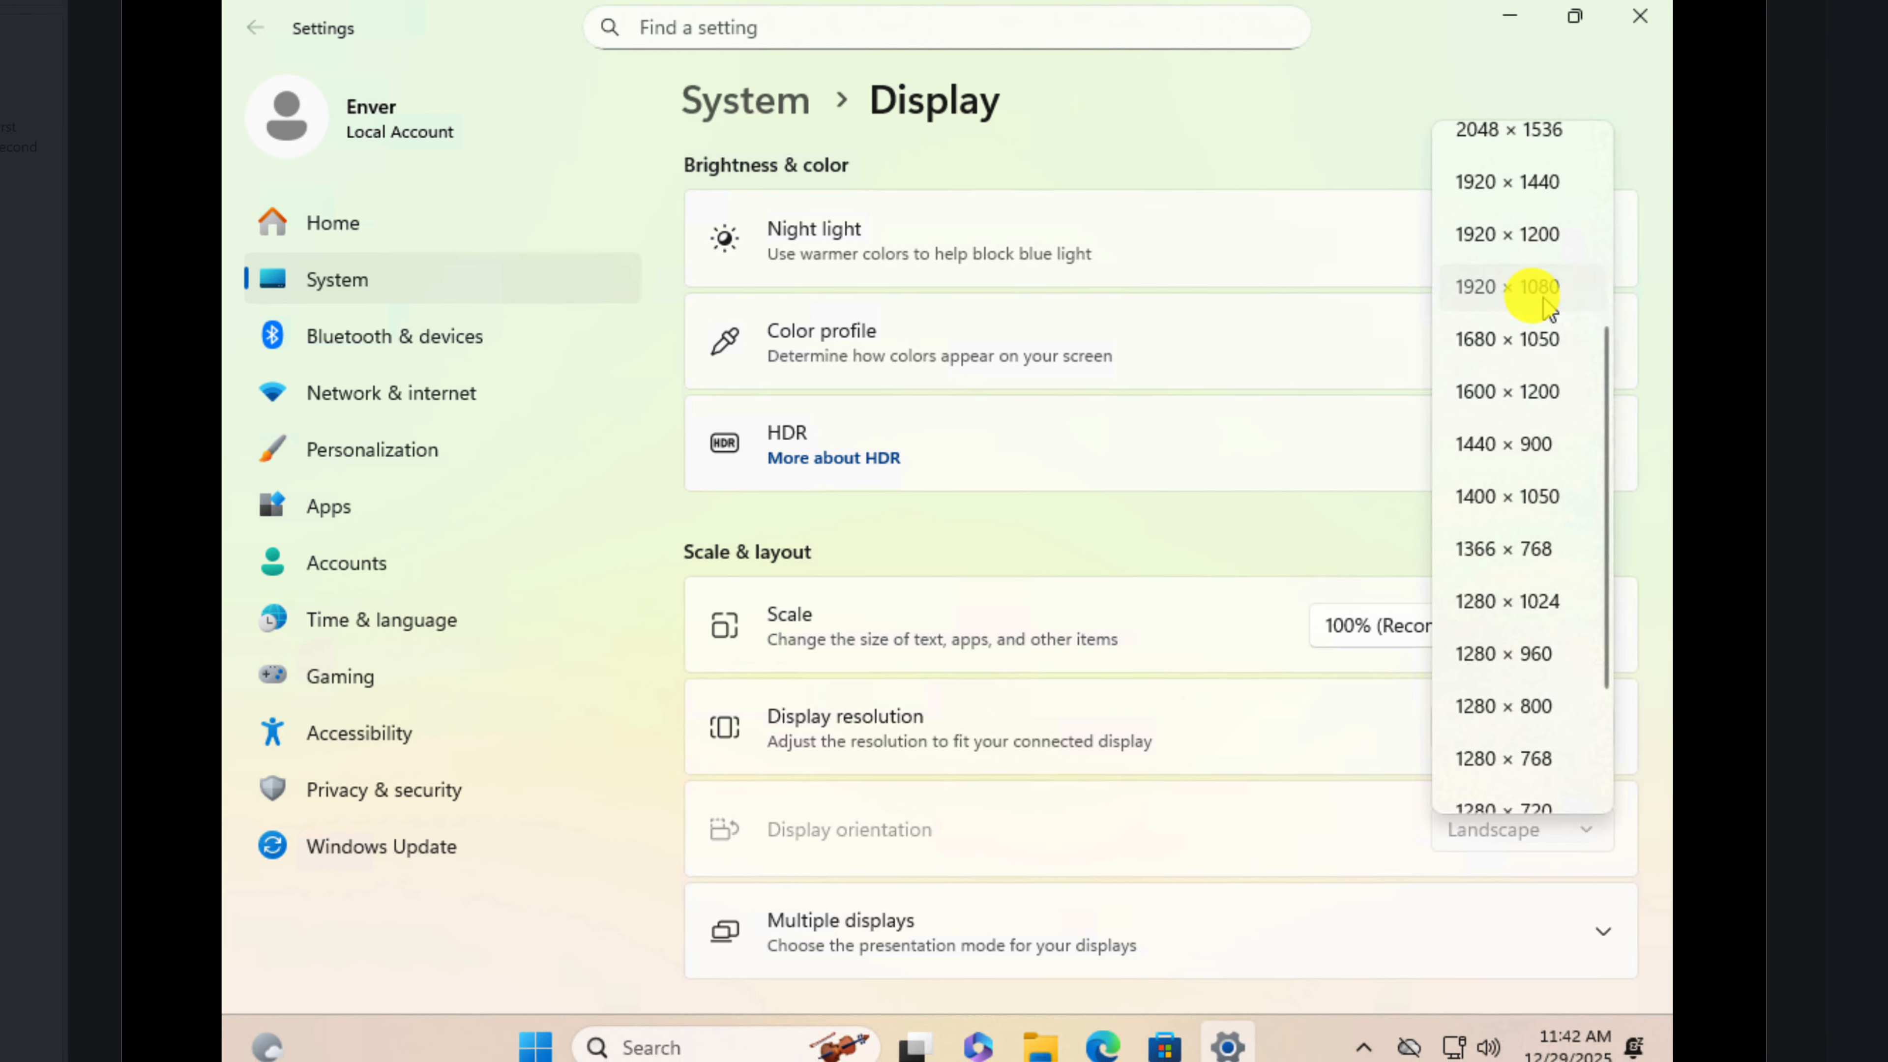
click(1538, 288)
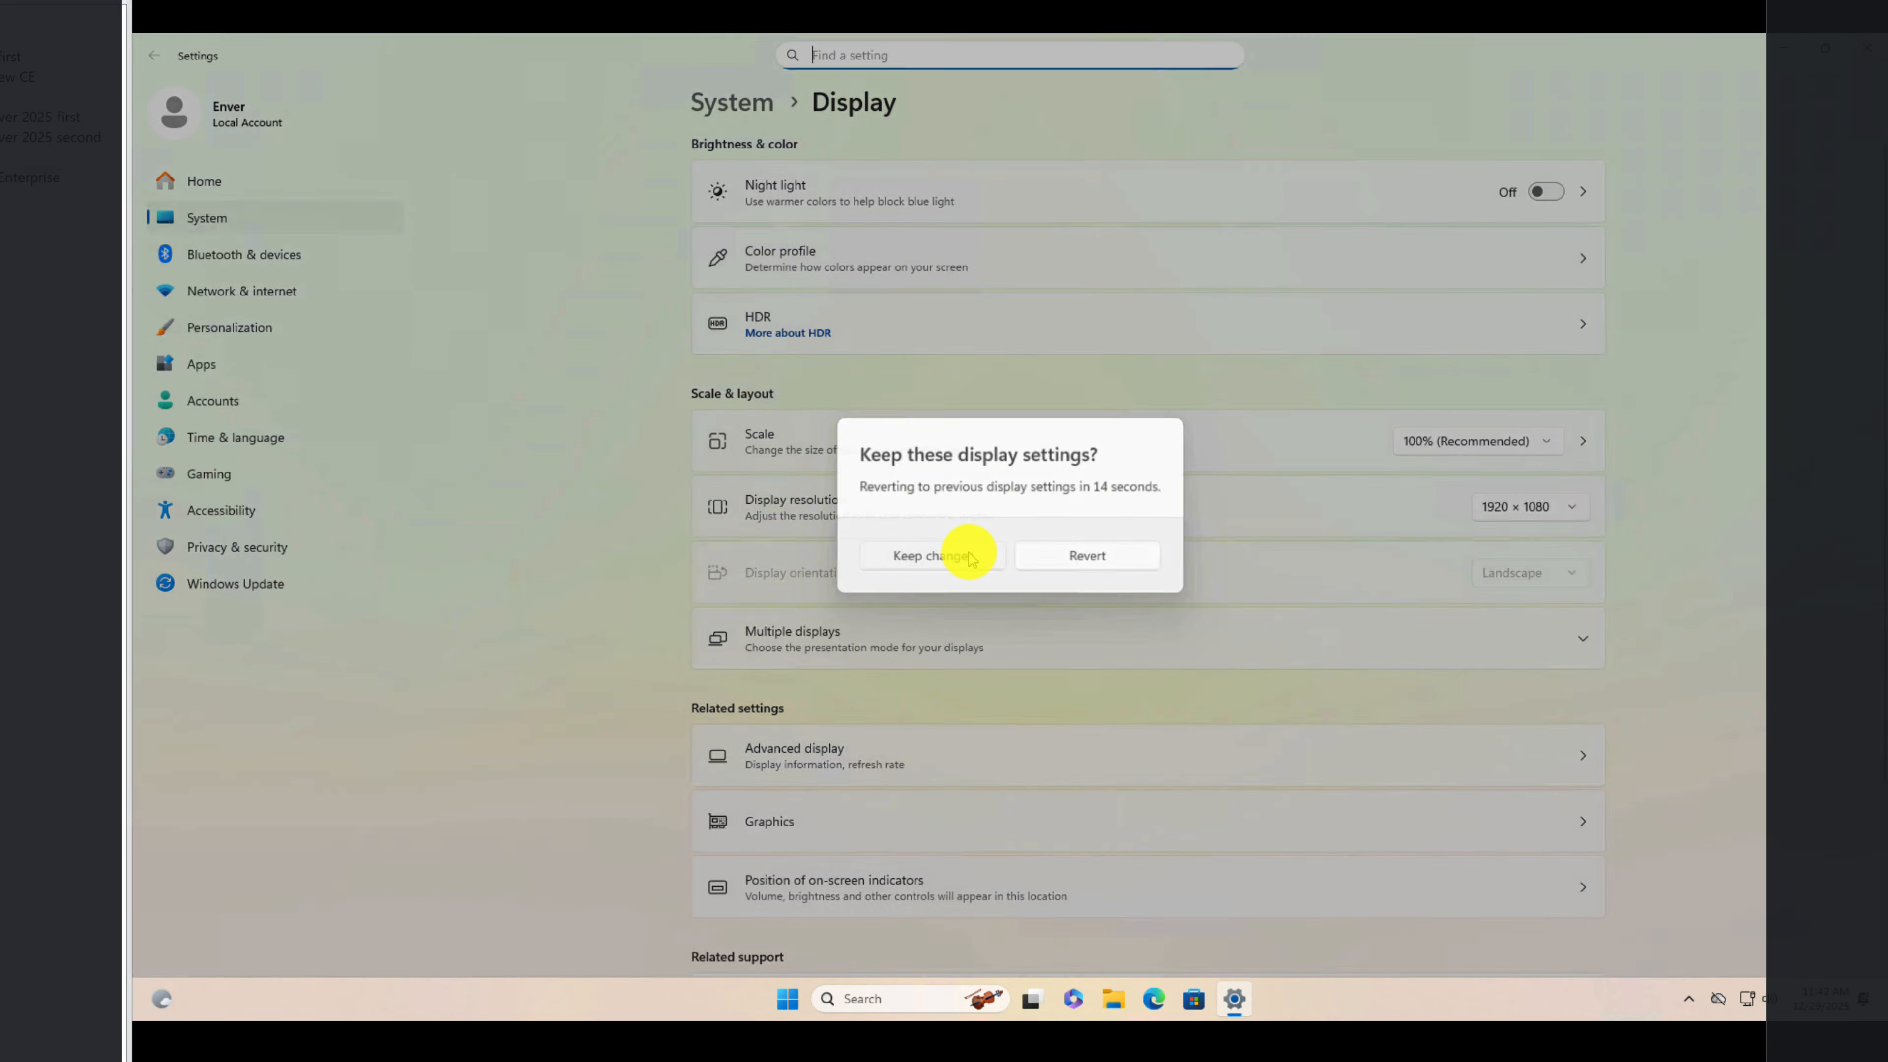
click(969, 556)
Step: Set the Windows display scale to 125% and close the settings
click(1435, 440)
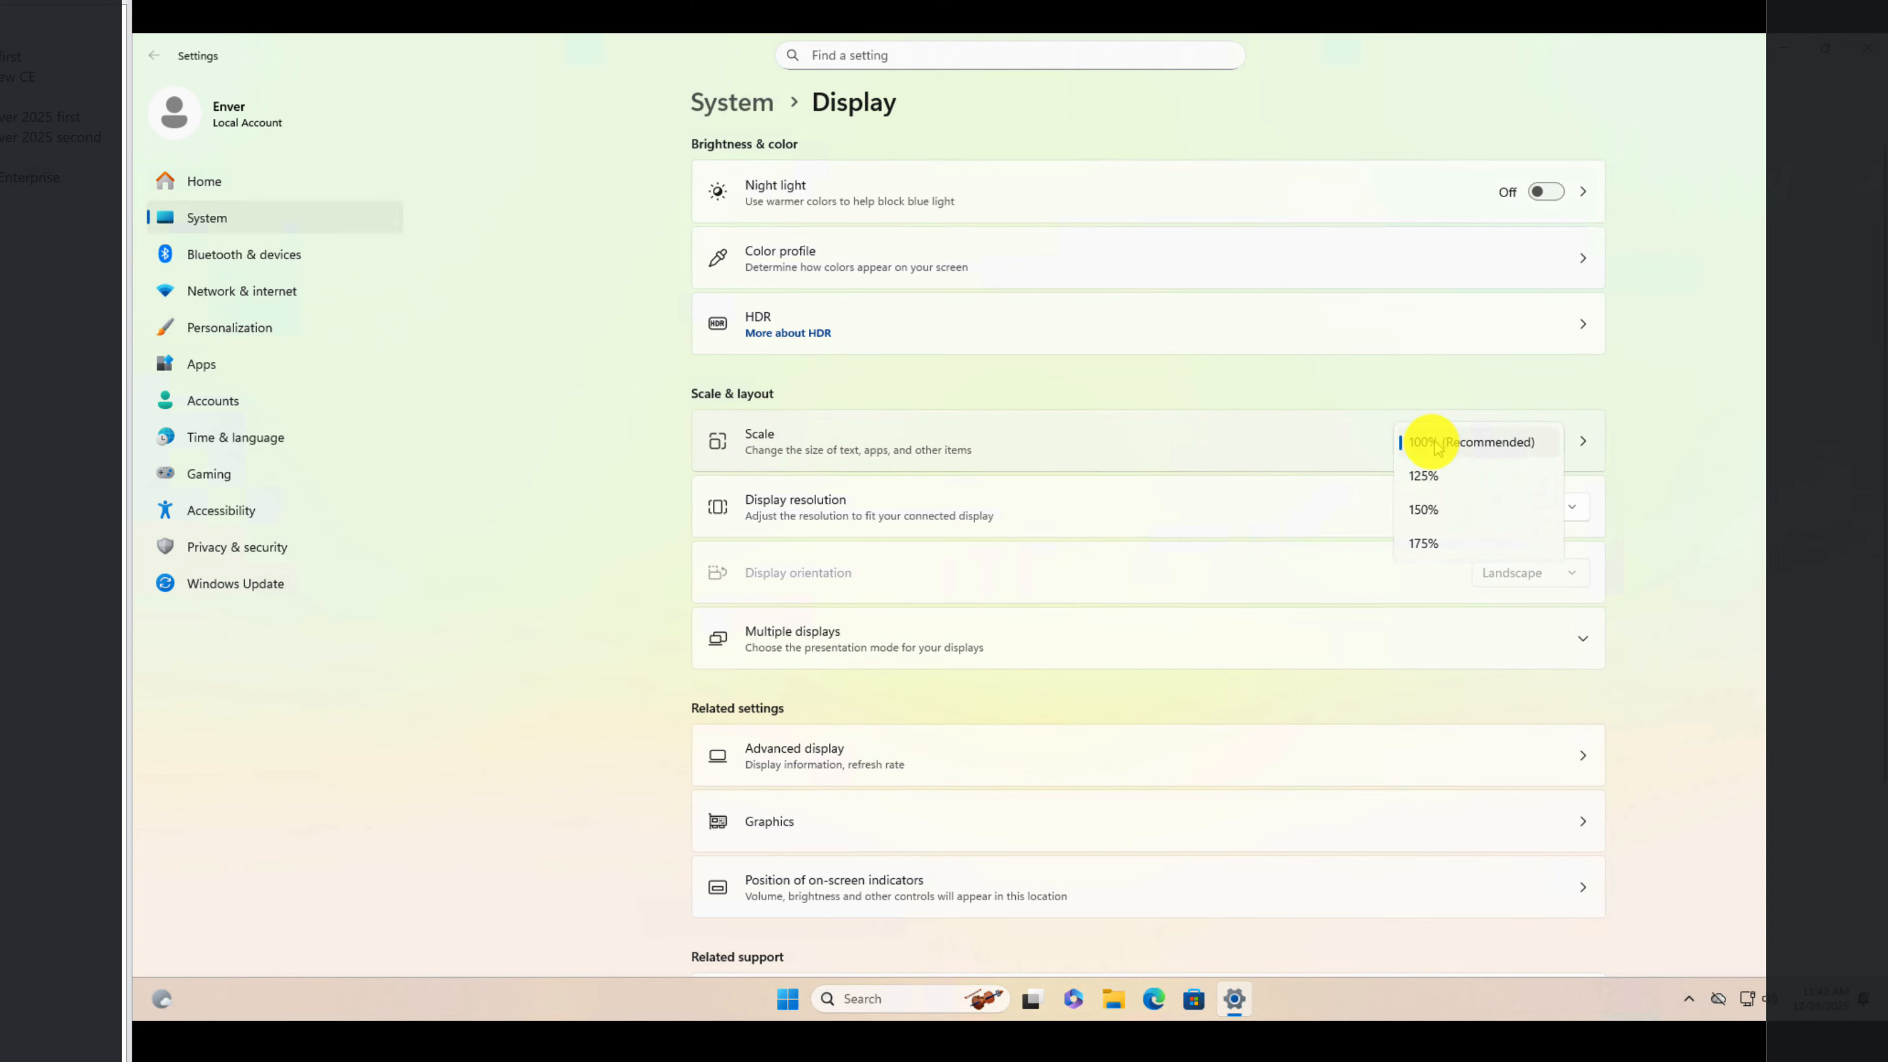
click(1422, 480)
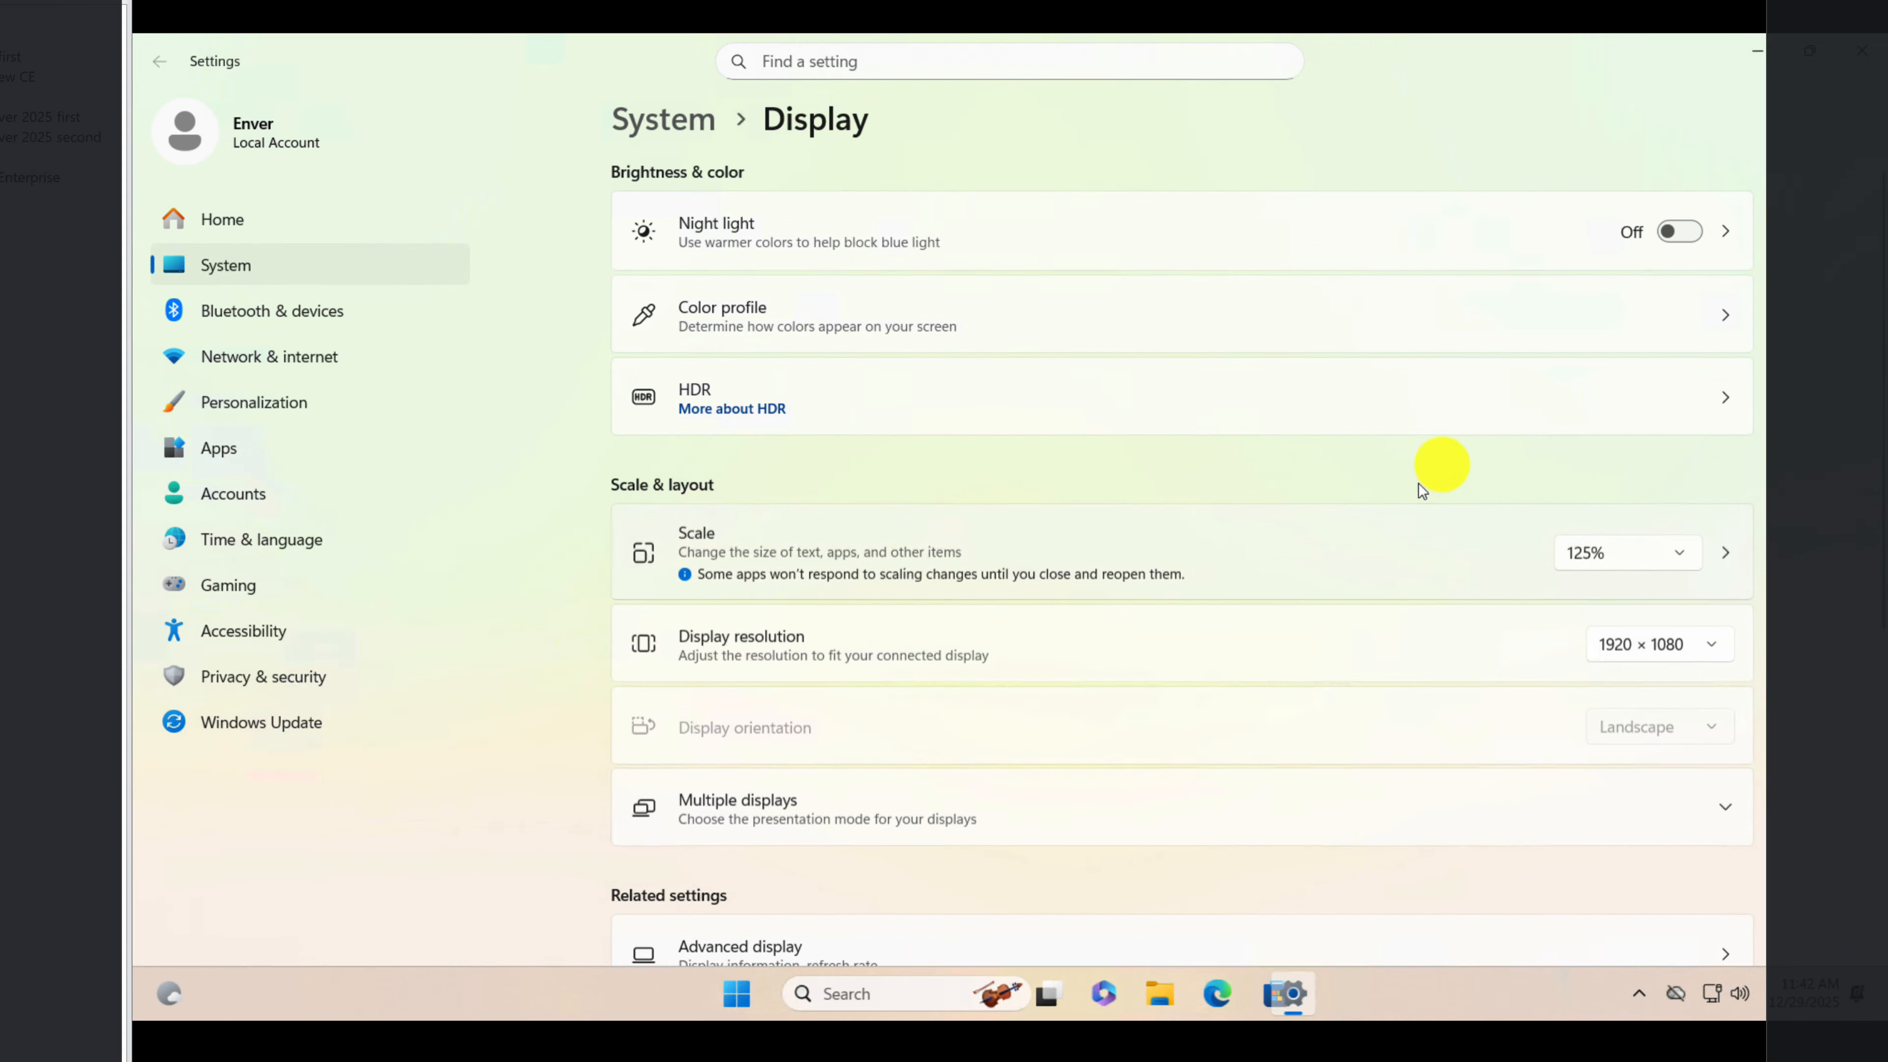
click(1862, 49)
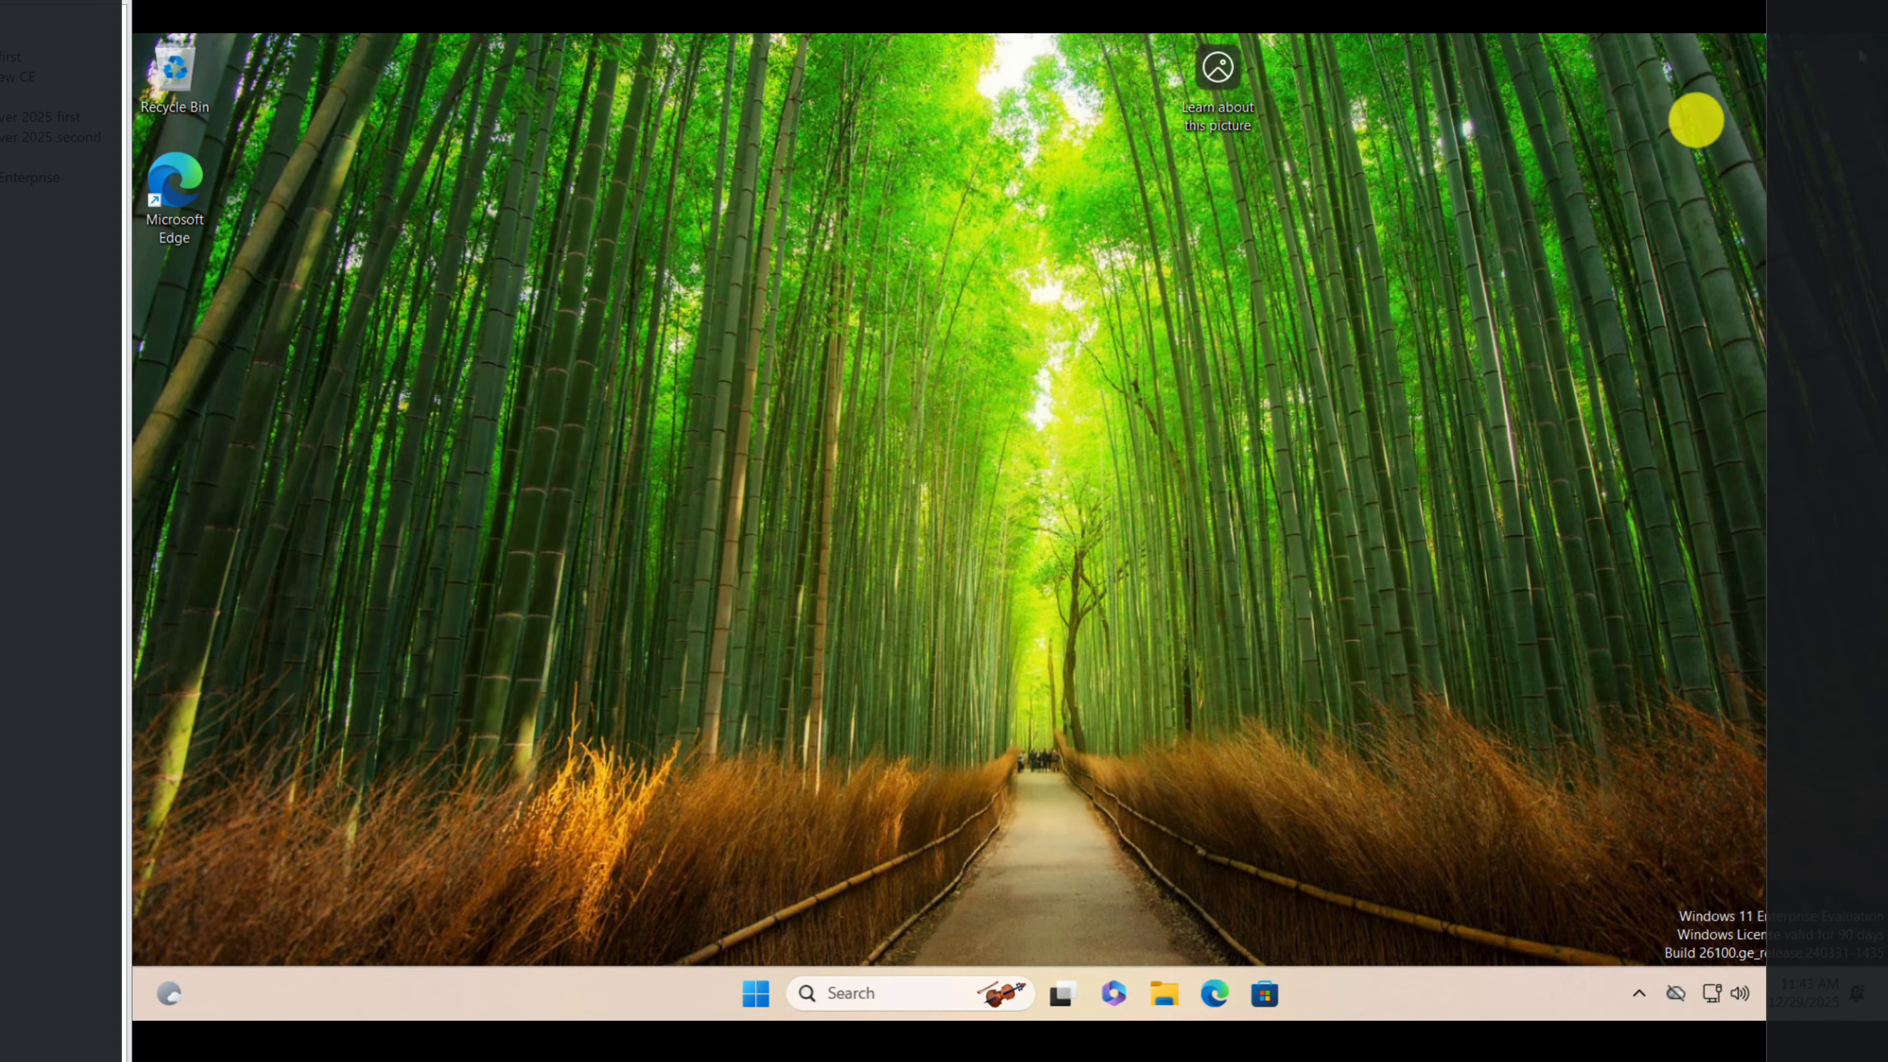
Step: Open Task Manager, move its window aside, and examine the CPU and memory performance of the virtual machine
click(904, 990)
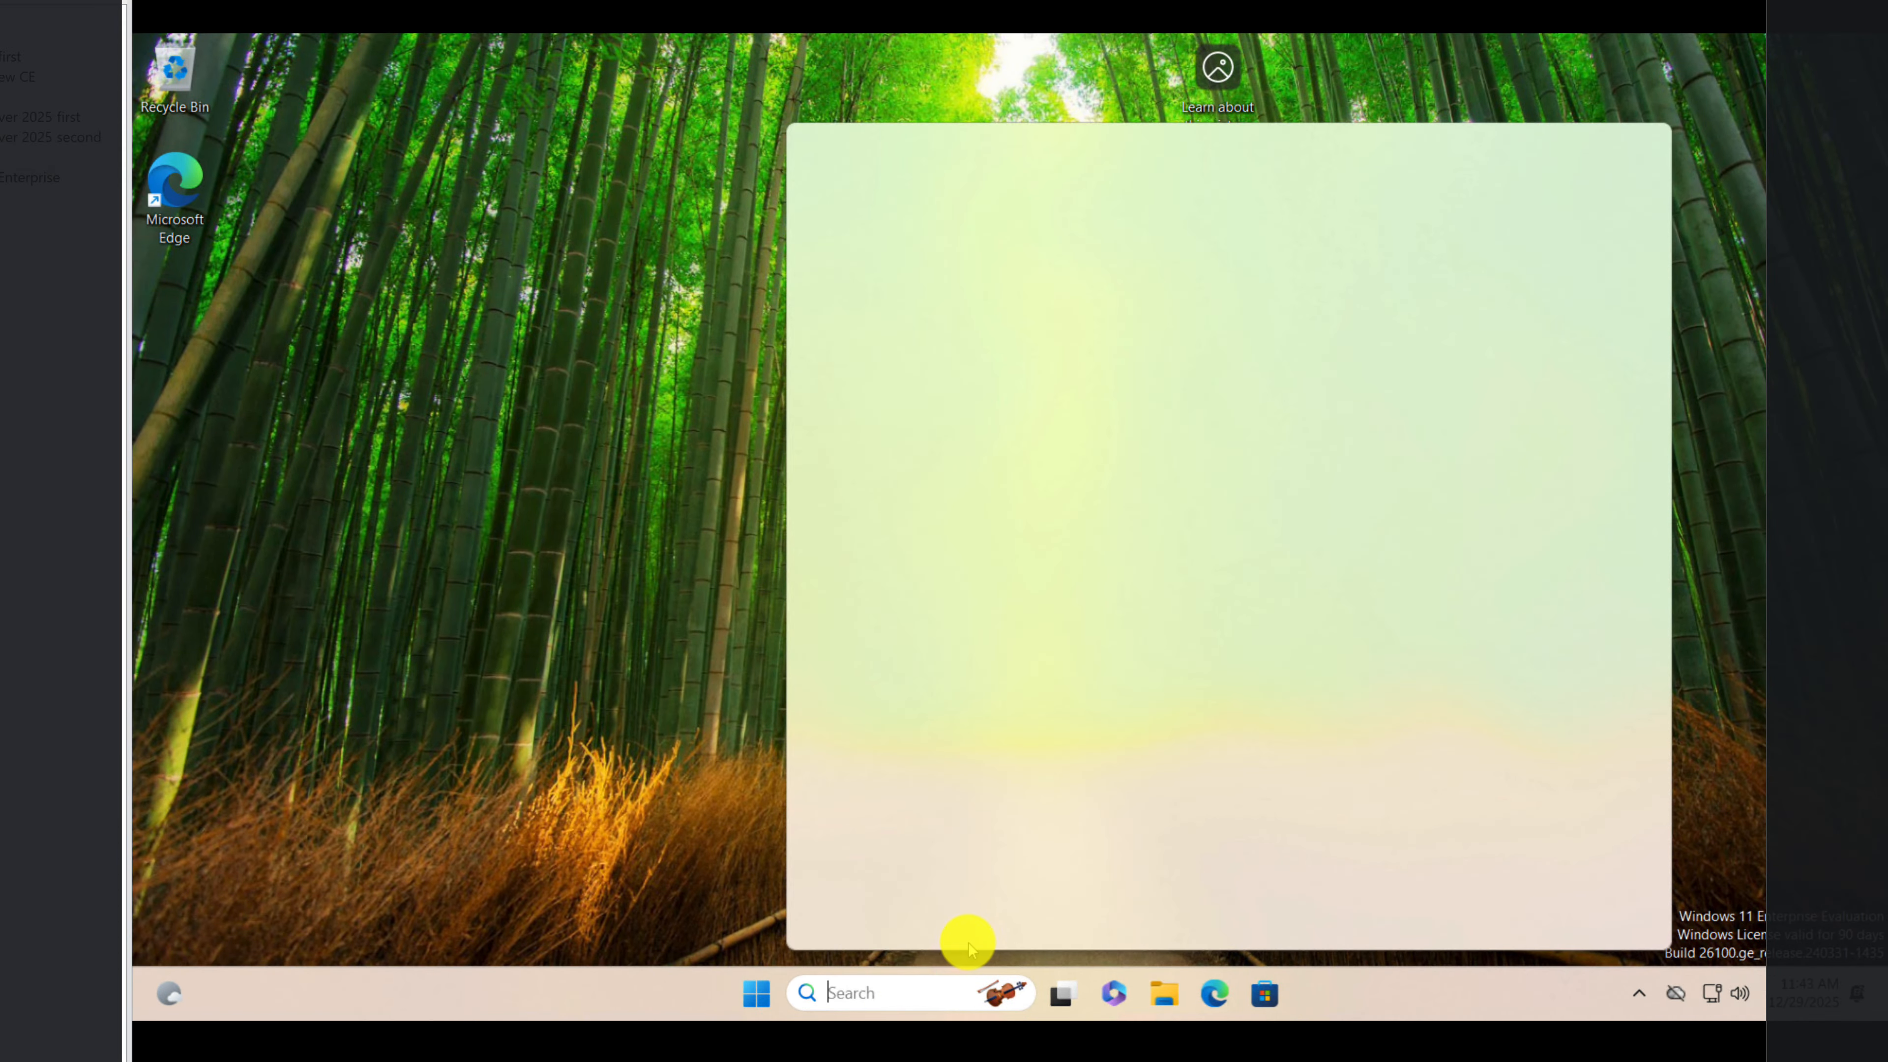
text(task)
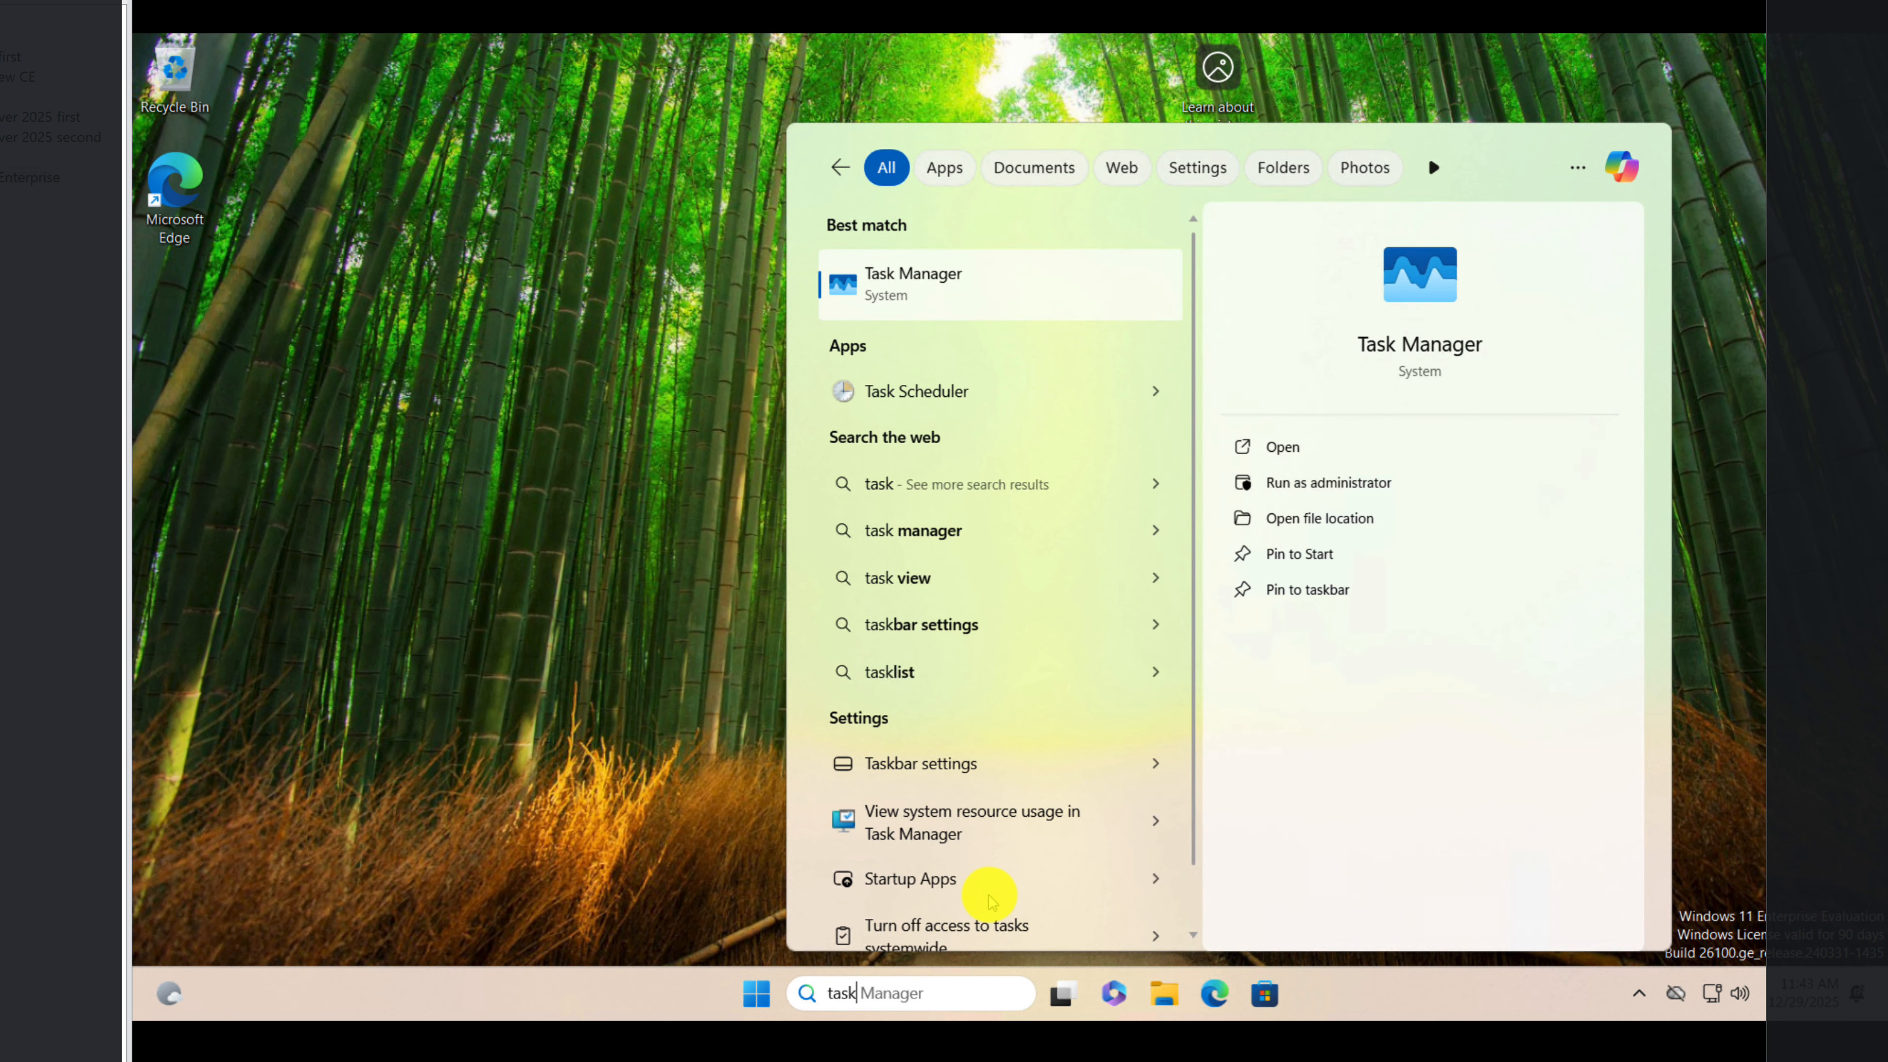
click(938, 296)
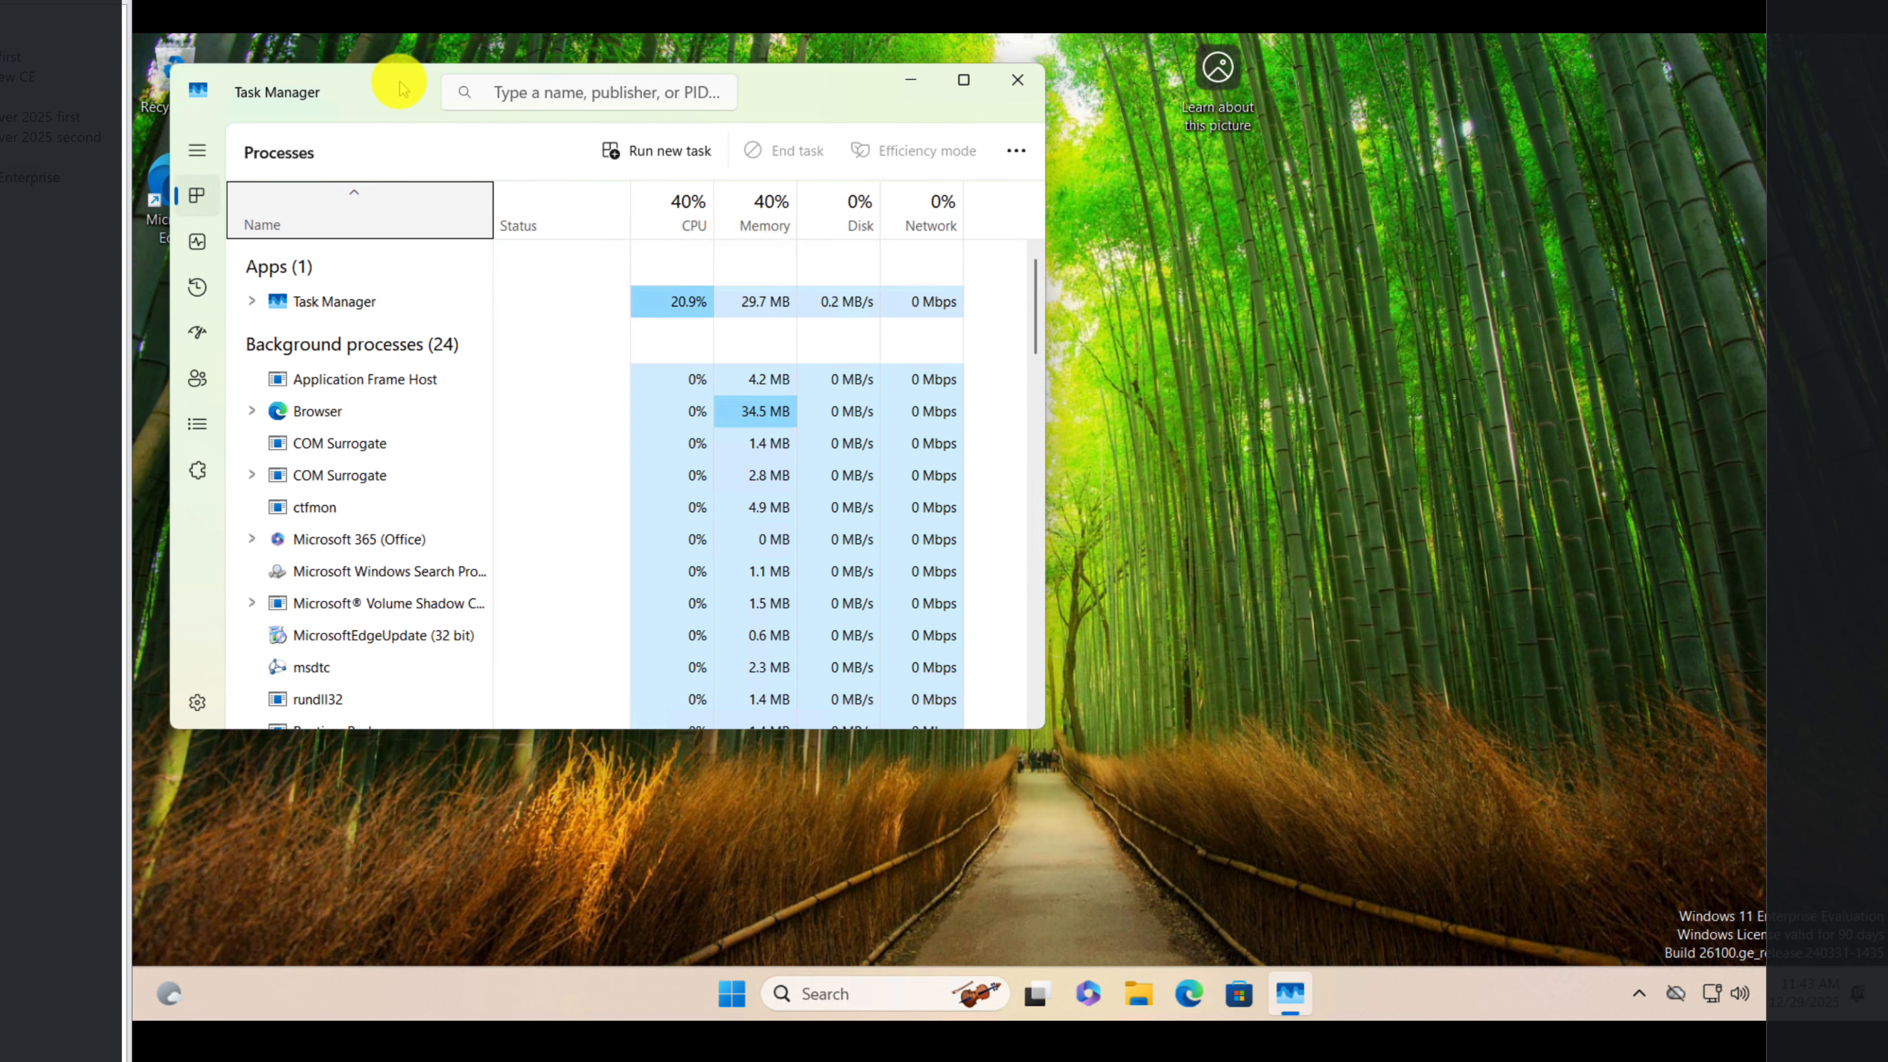
drag(392, 80, 1168, 120)
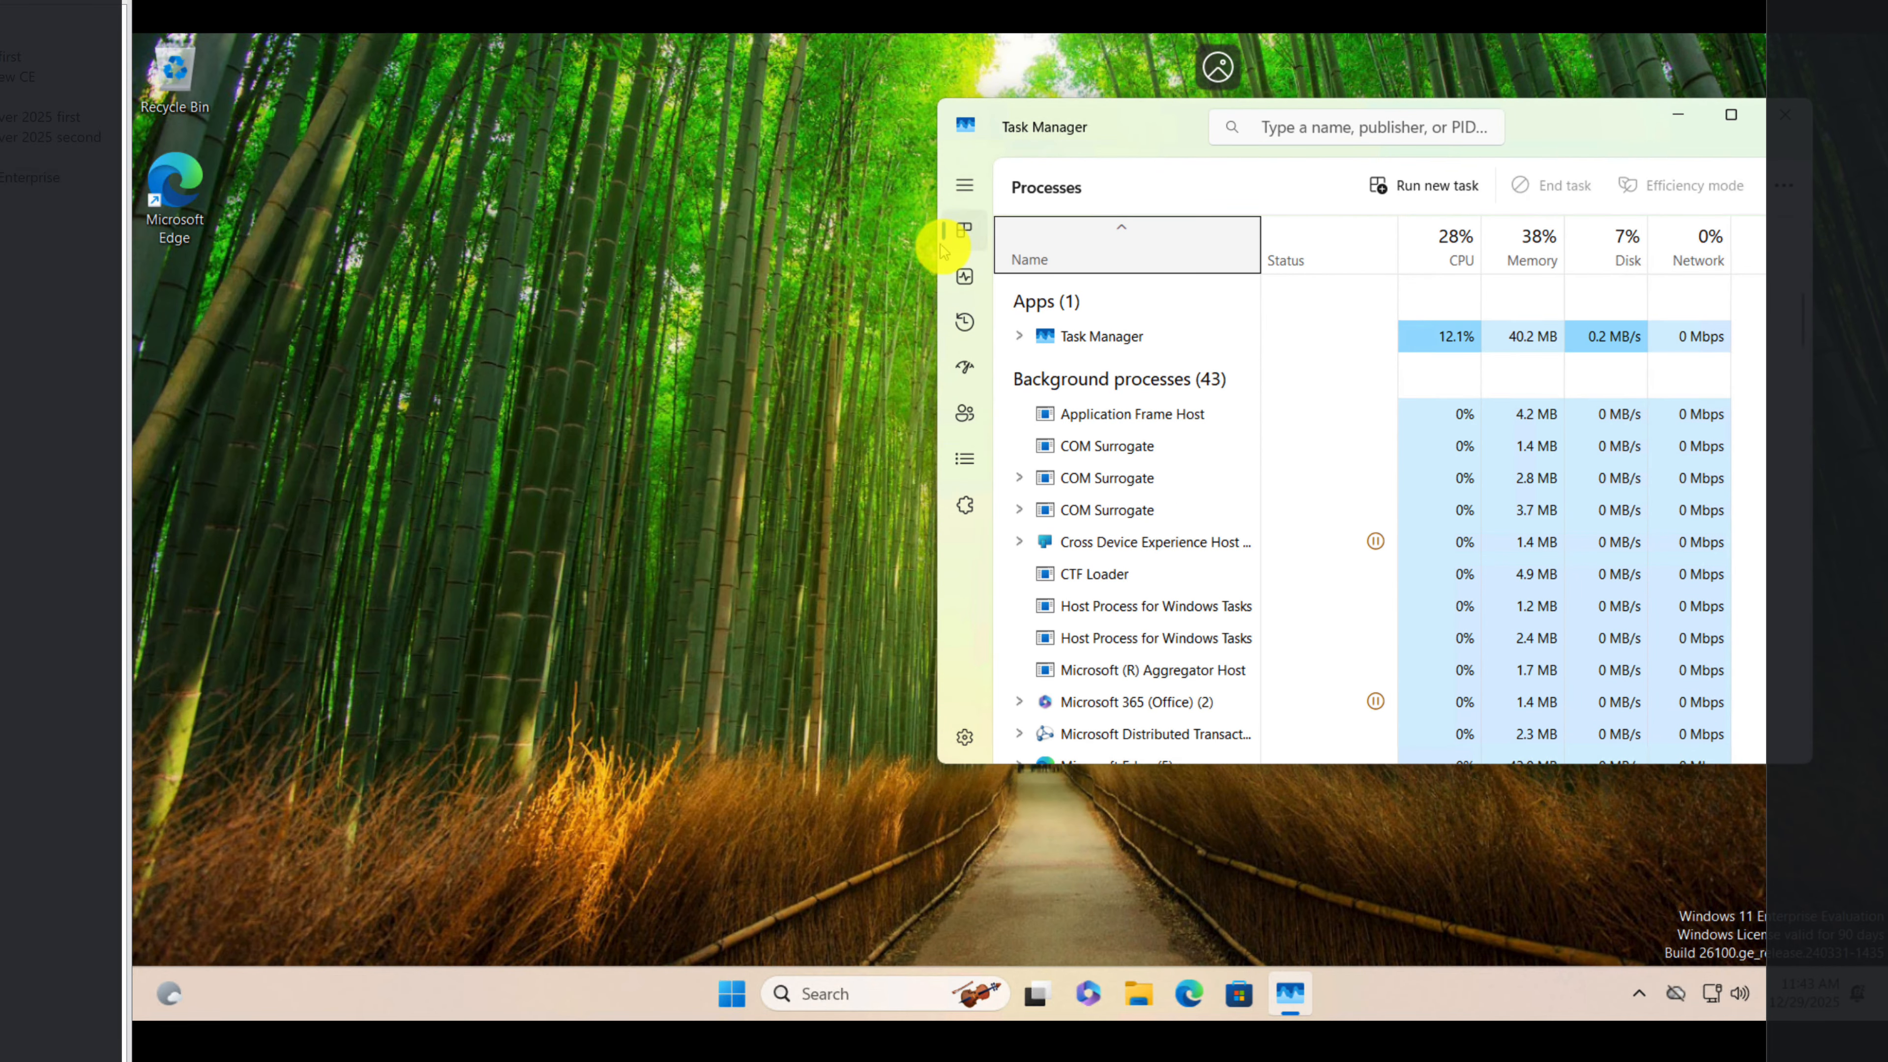
click(964, 274)
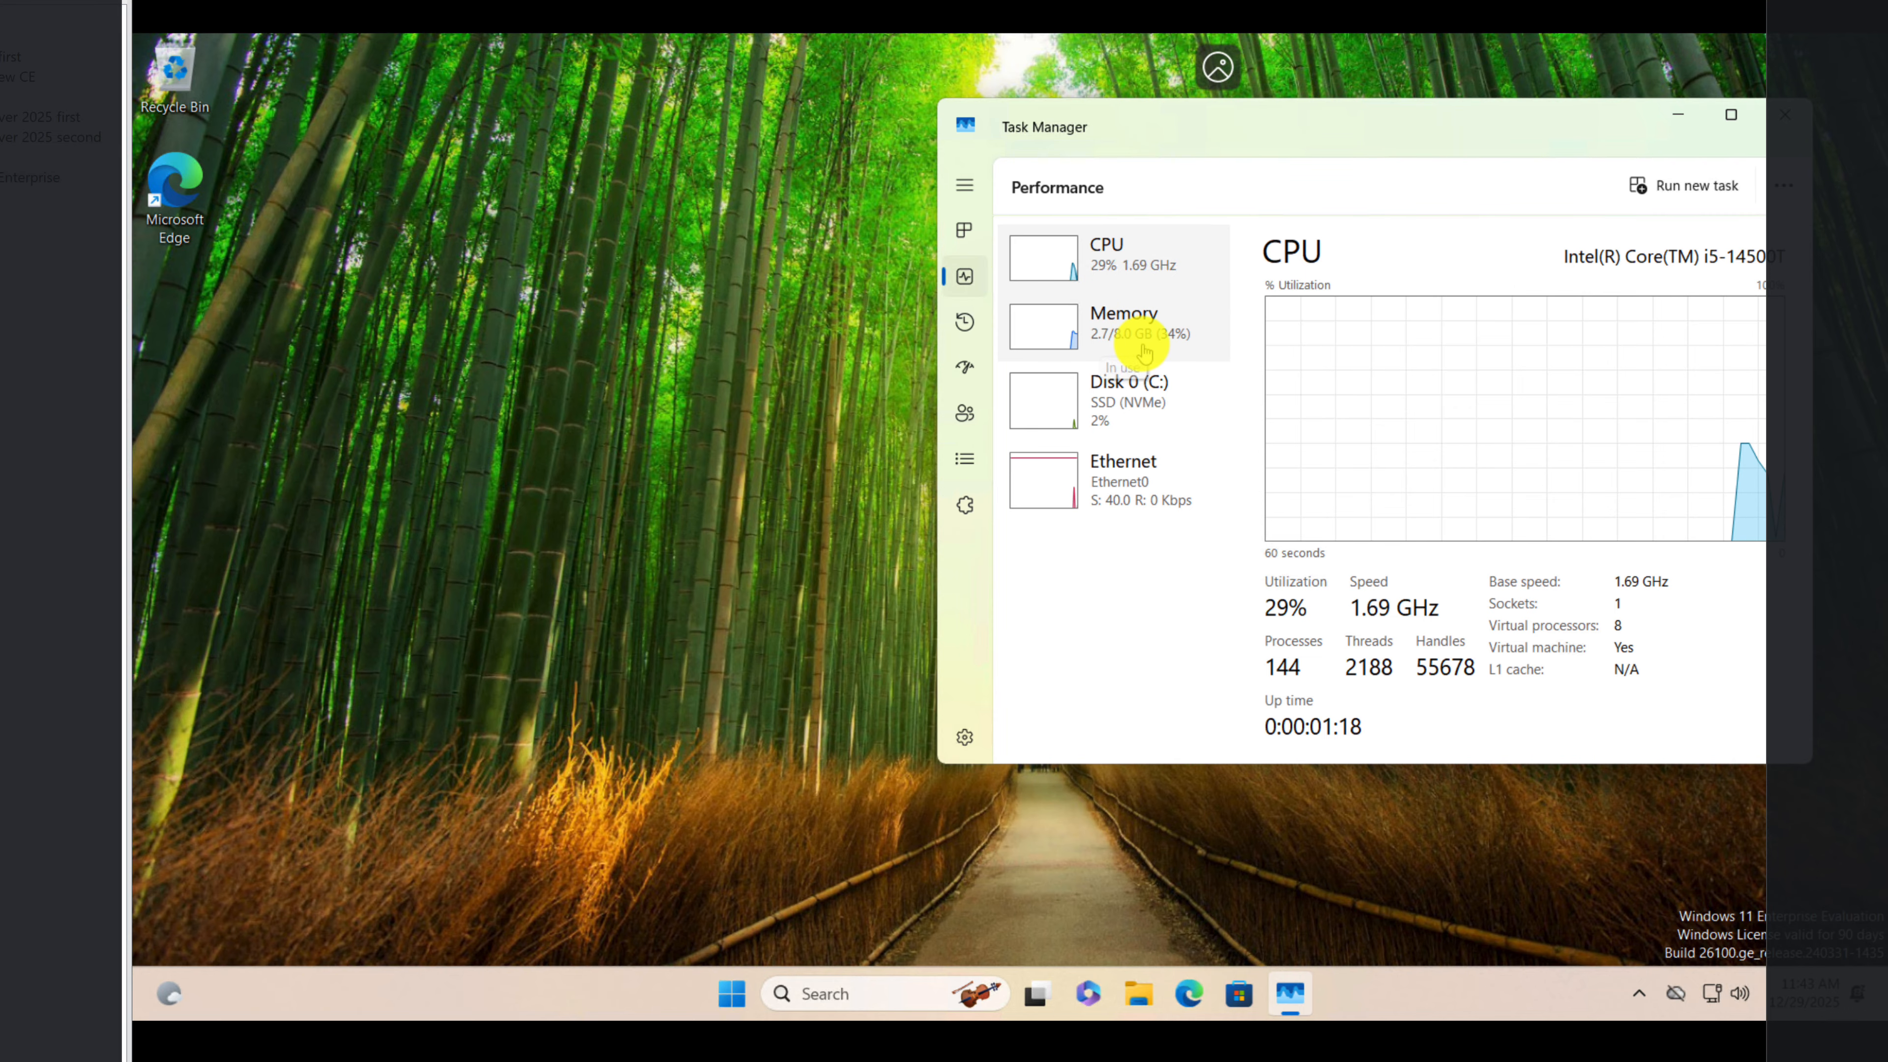
click(1119, 320)
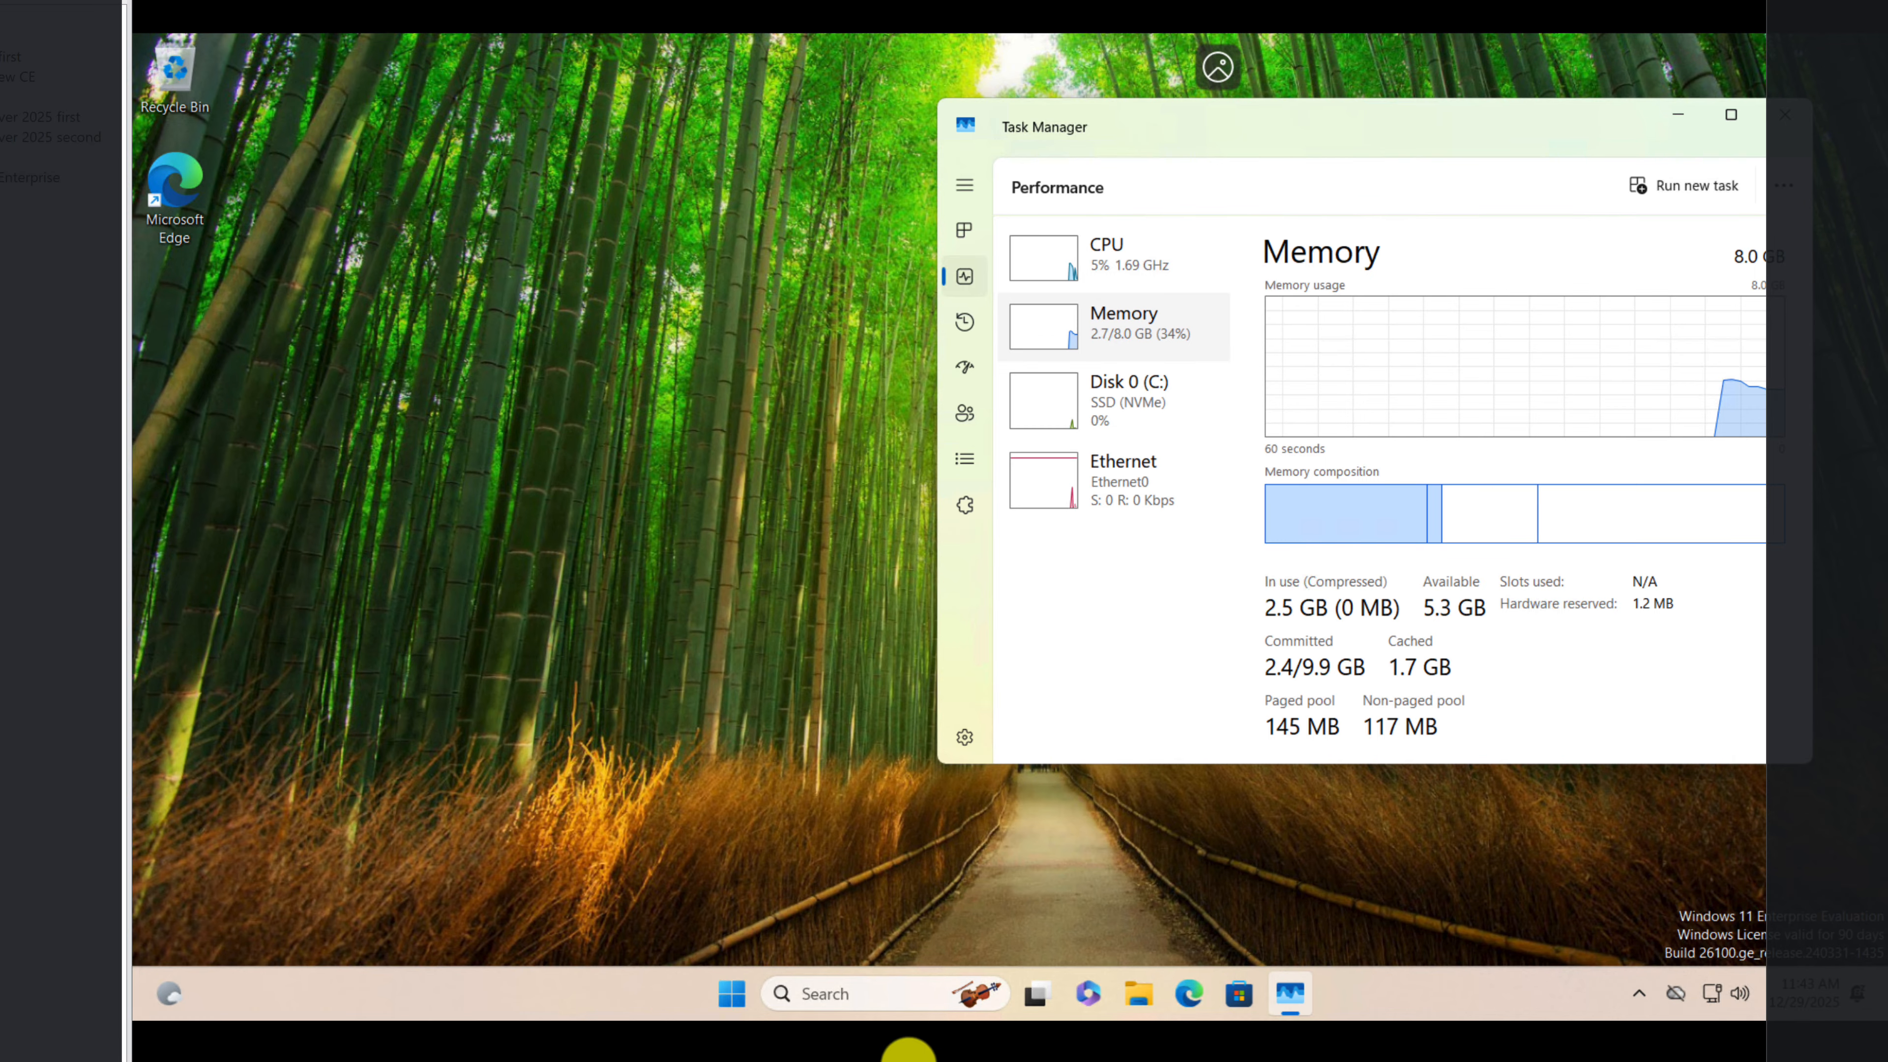
Step: Find Windows Update, download and install all available updates, and close the settings once they are completed
click(889, 1003)
text(u)
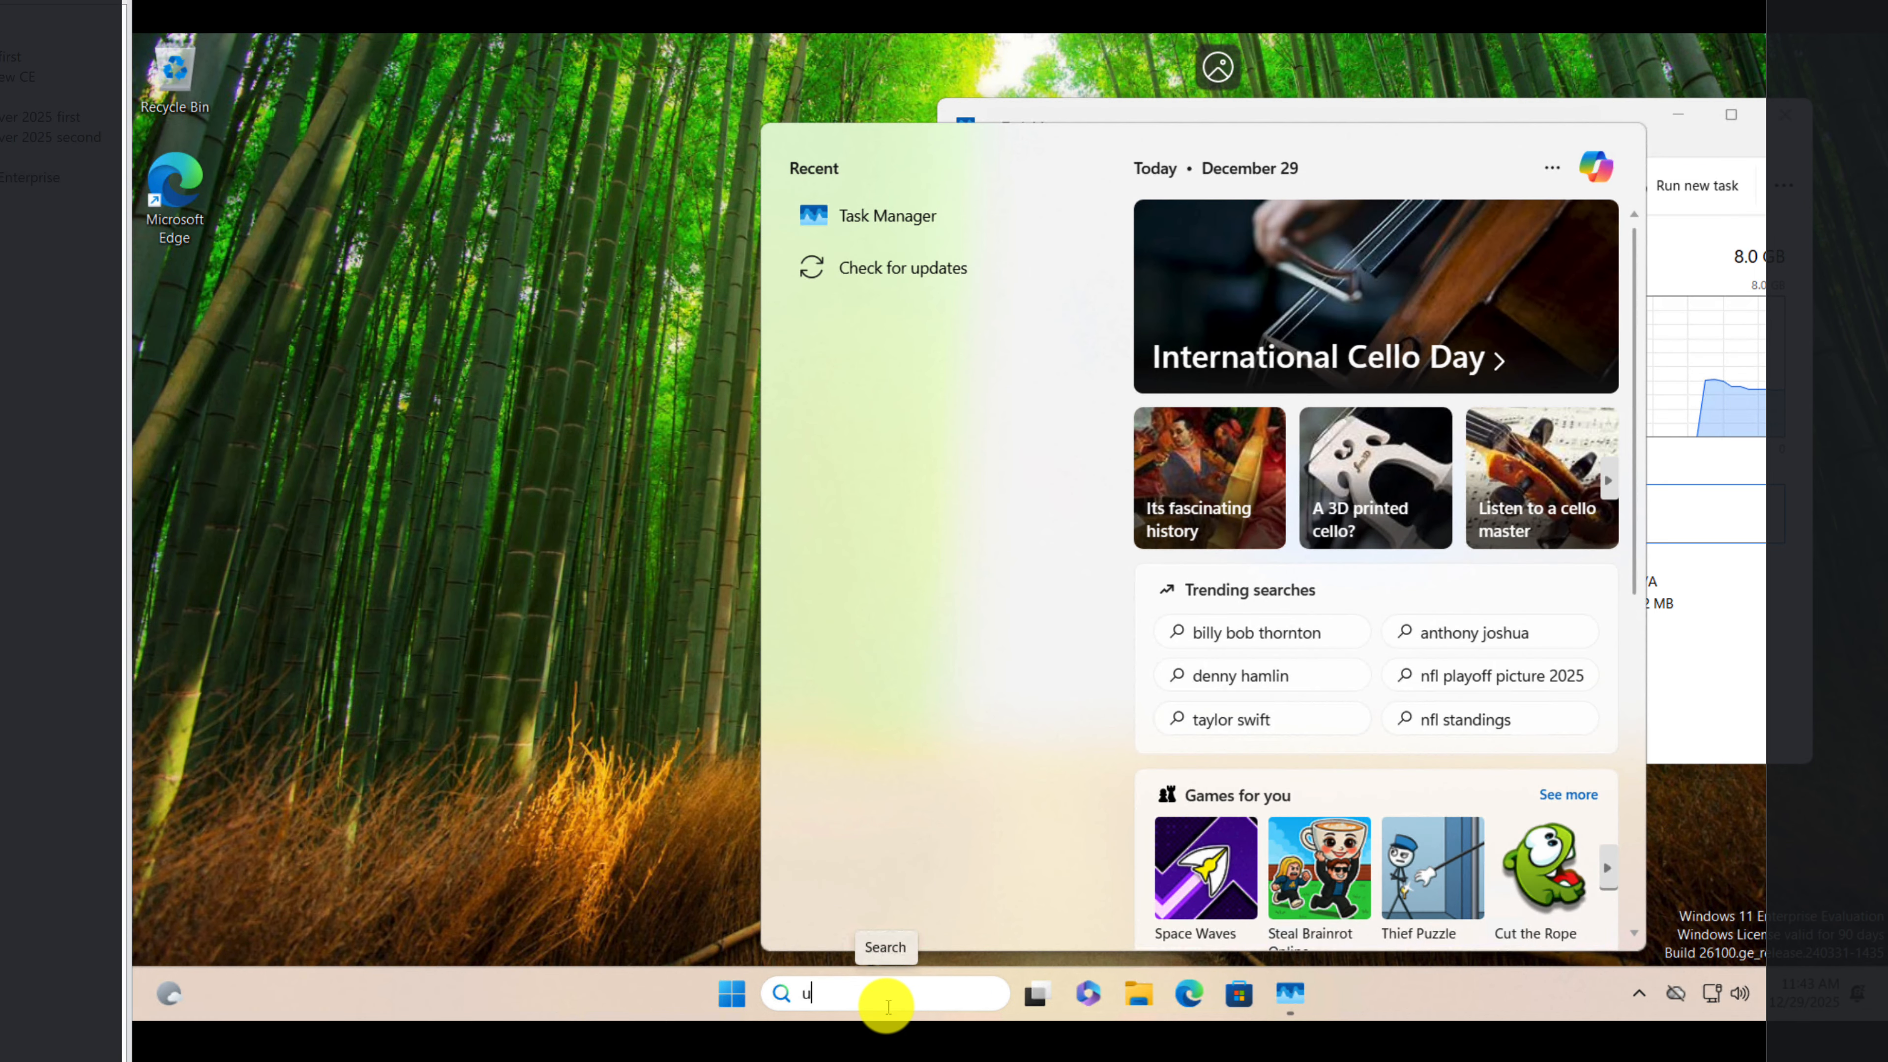
text(p)
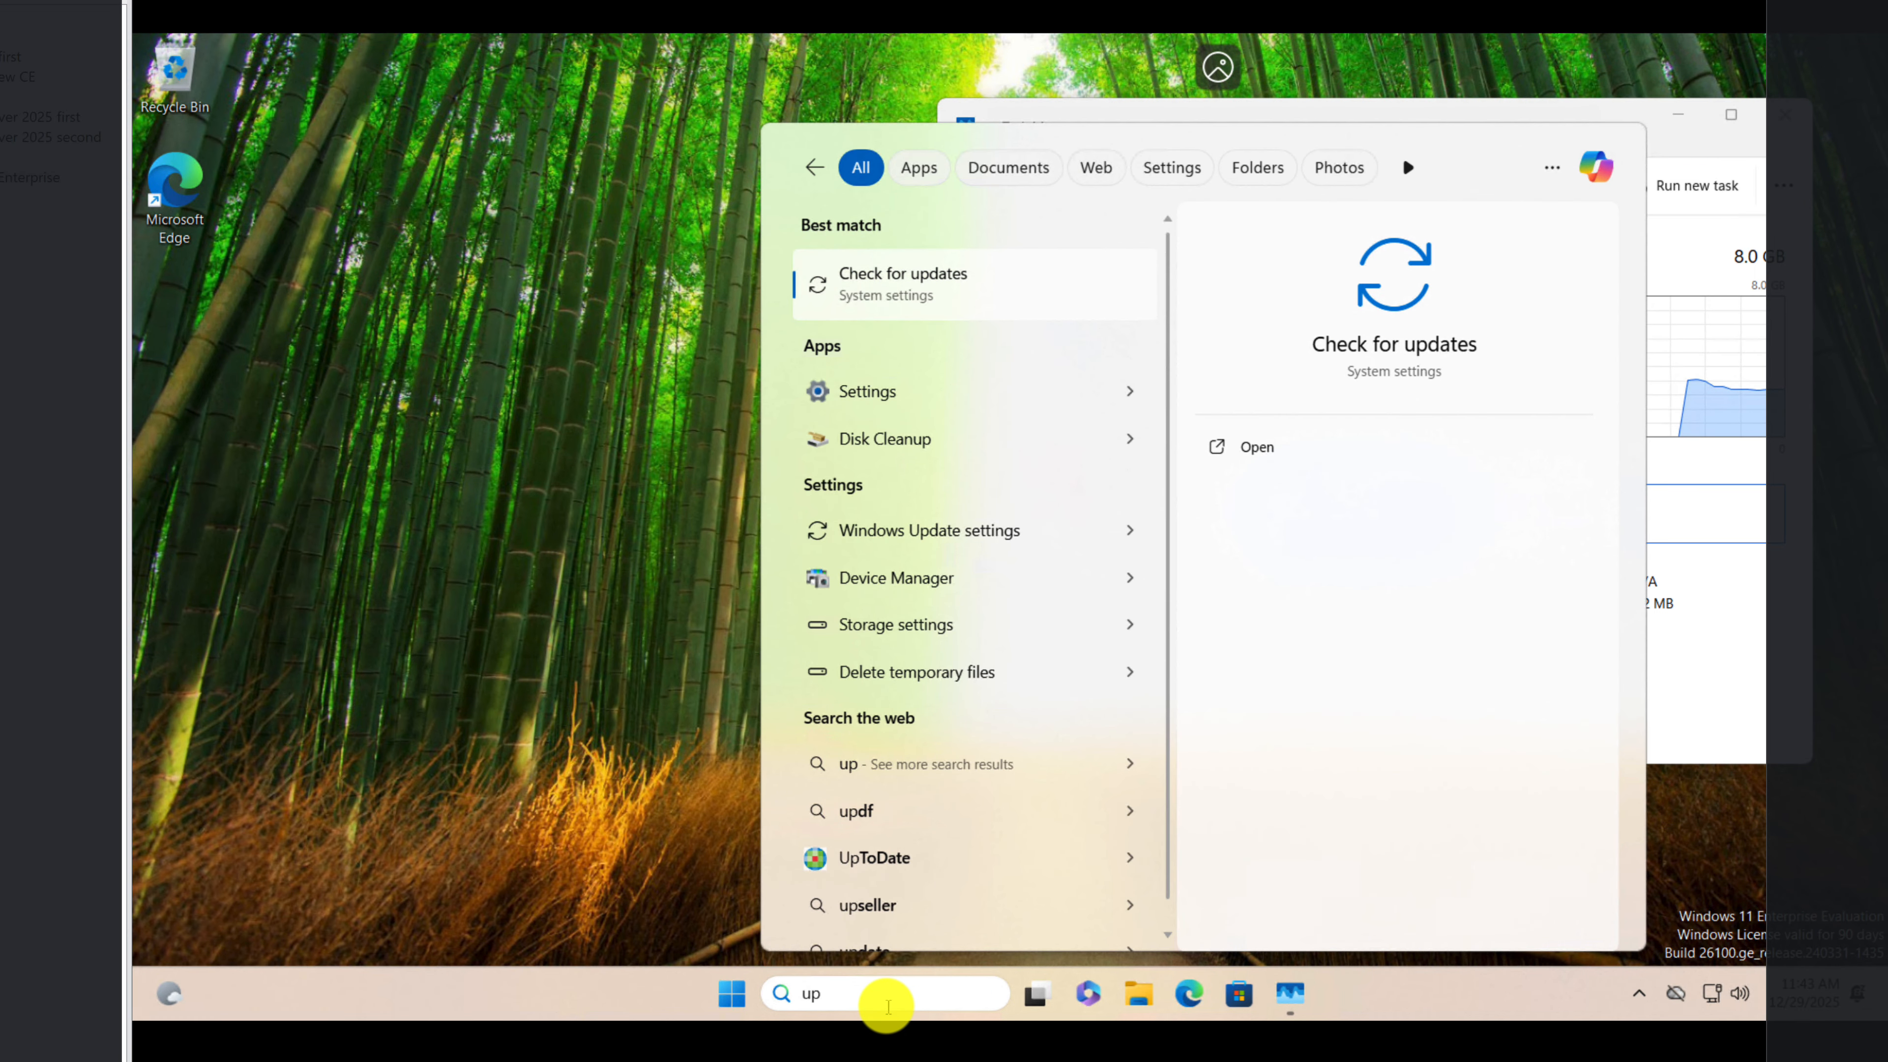
text(date)
key(Return)
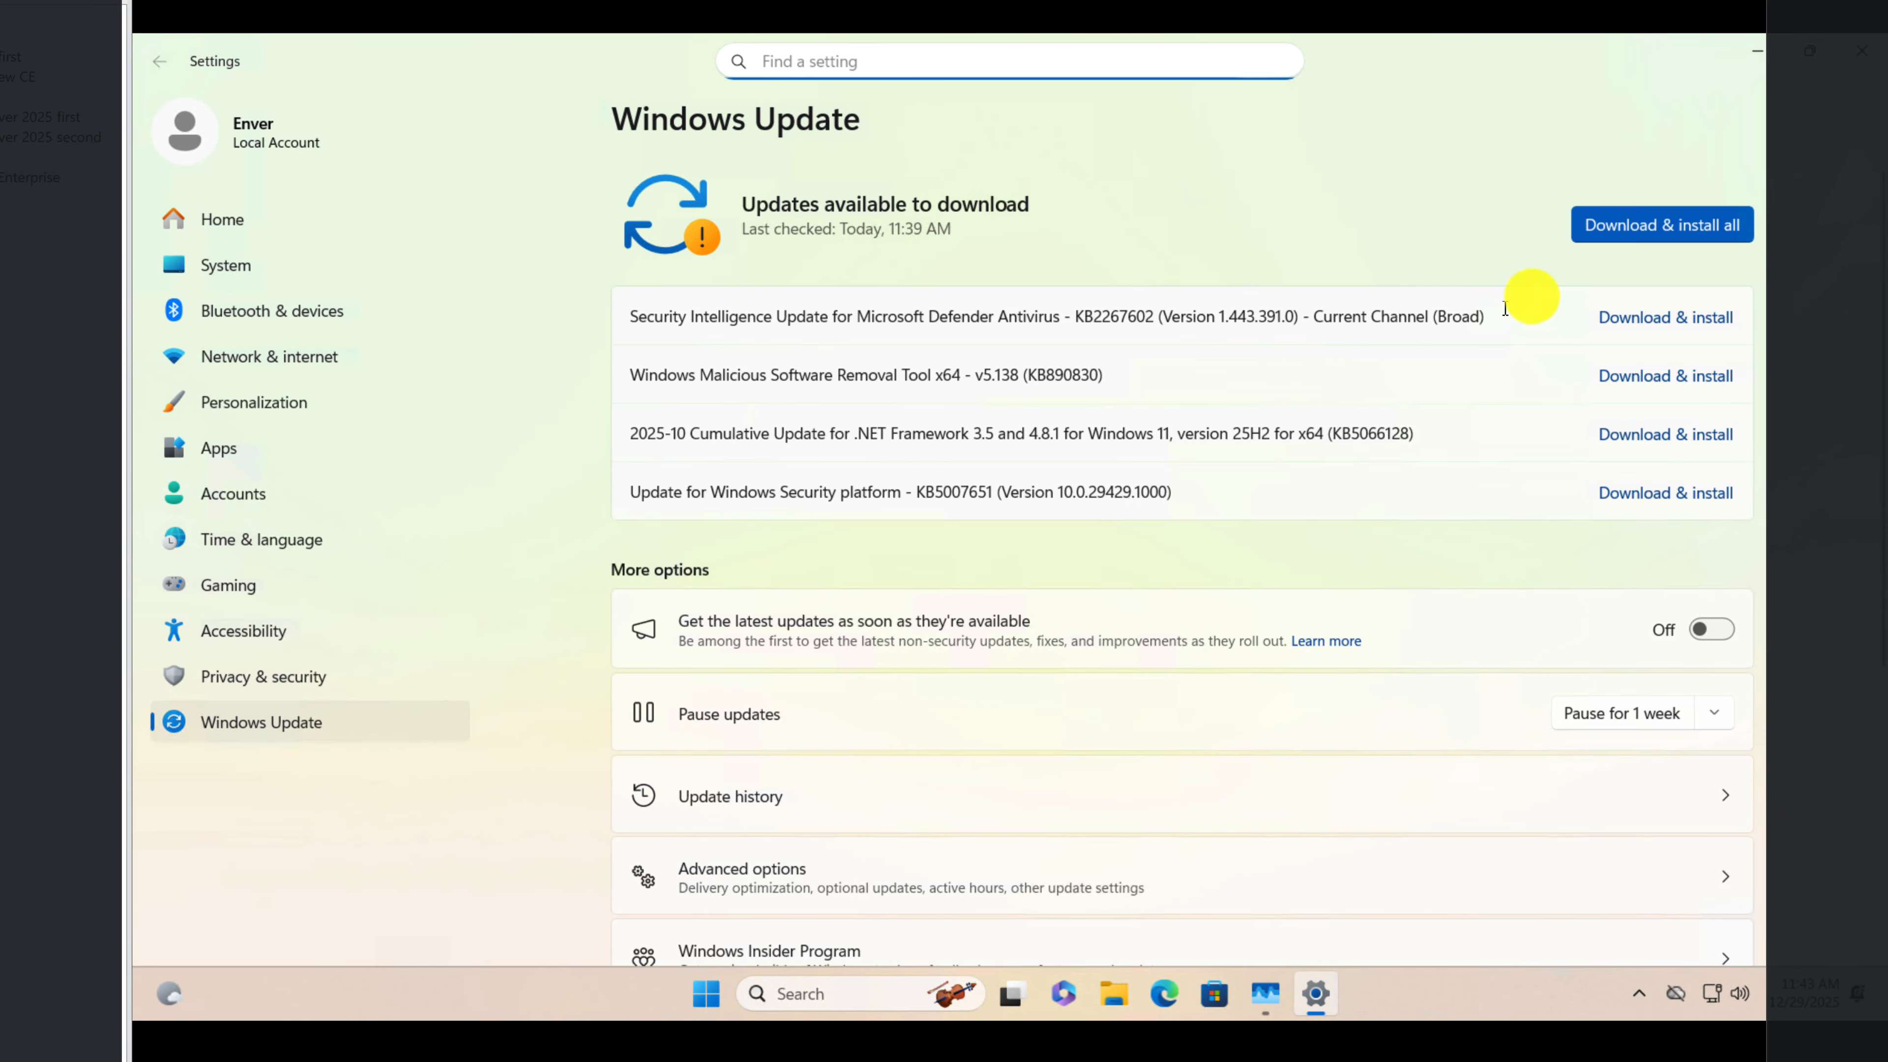
click(1637, 227)
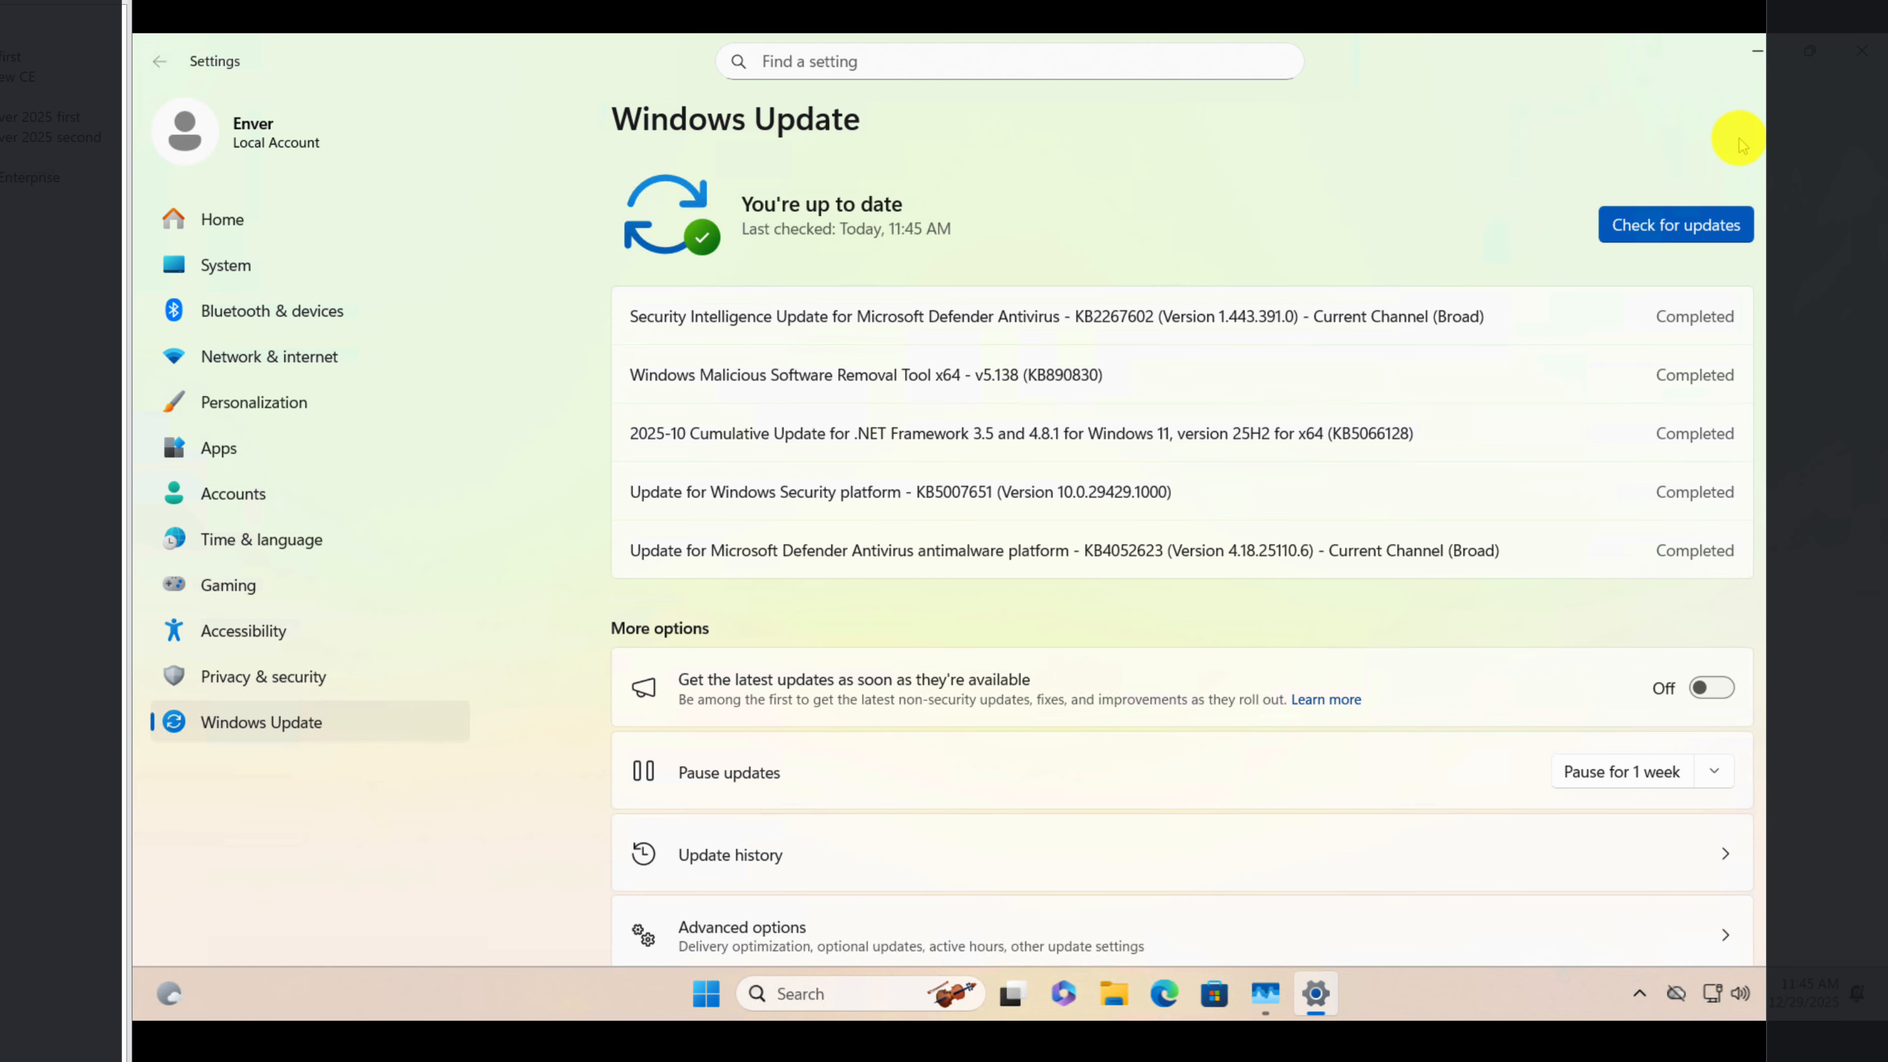
click(1865, 46)
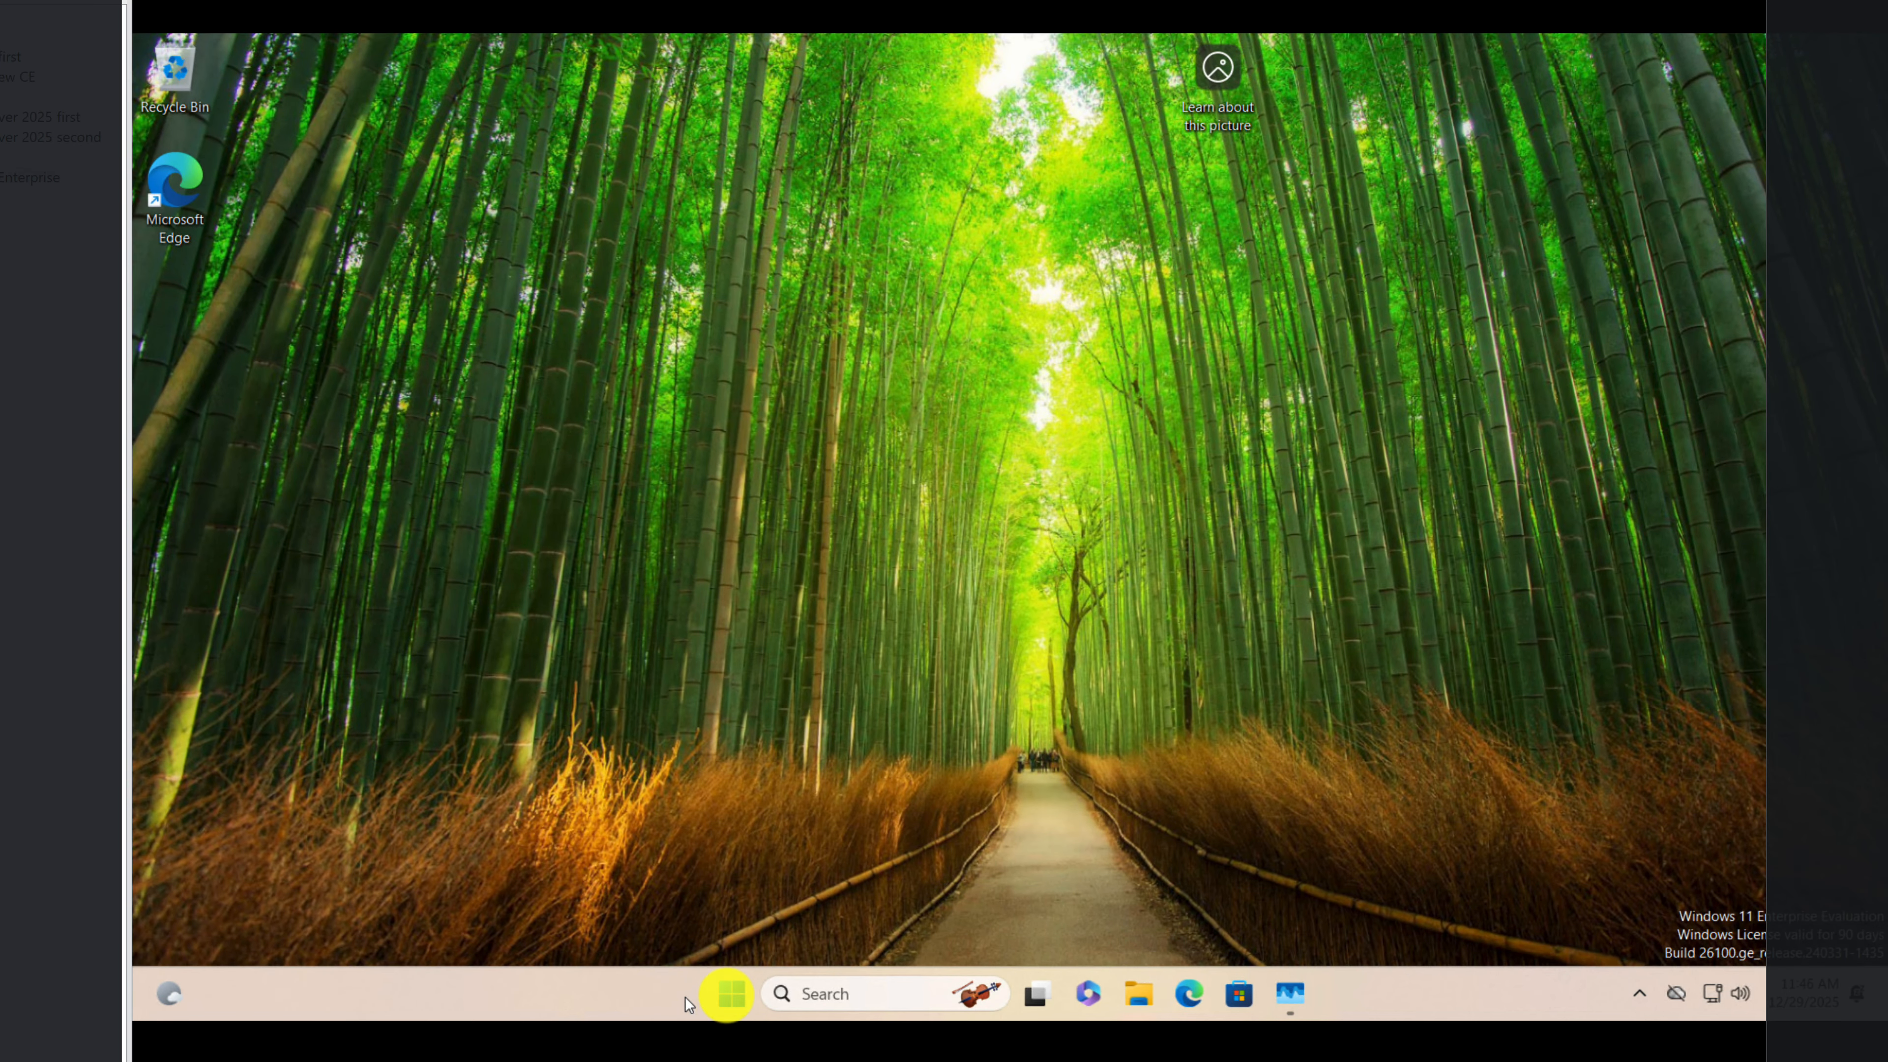
Step: Shut down Windows in the virtual machine
click(731, 997)
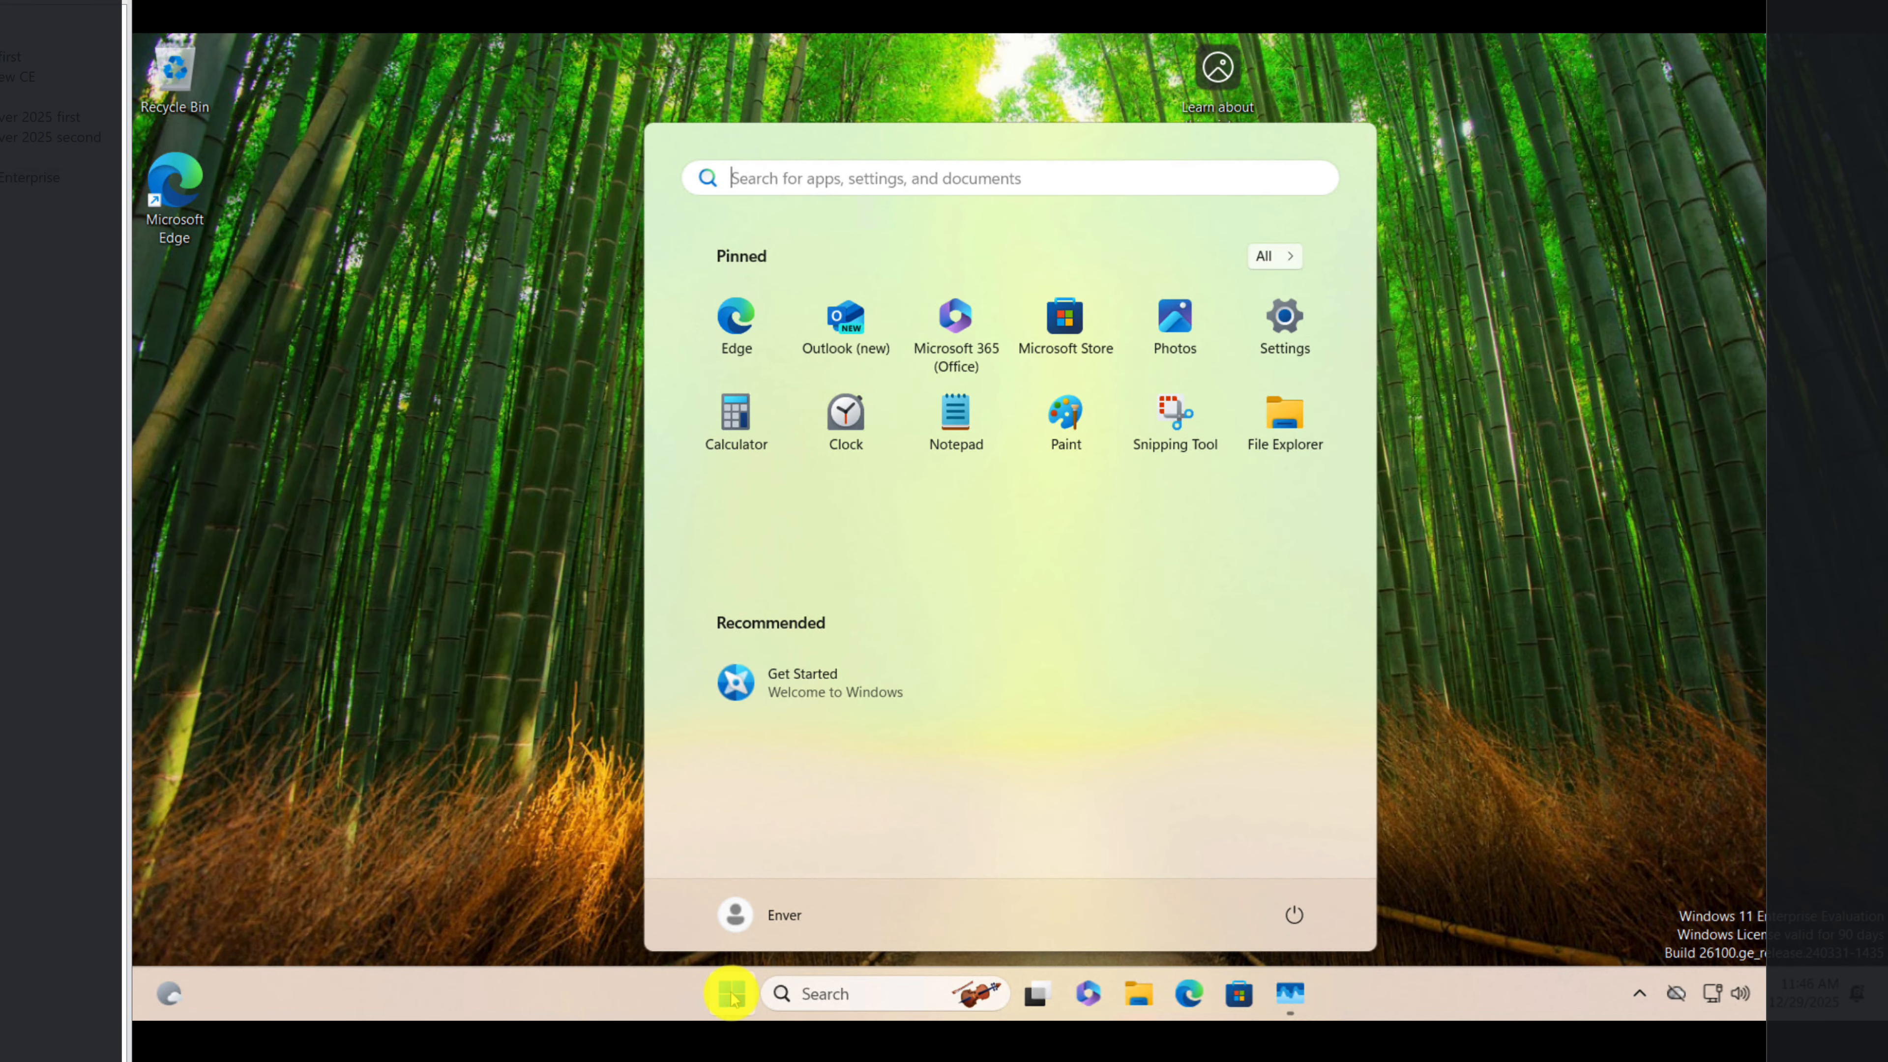
click(1294, 915)
click(1301, 835)
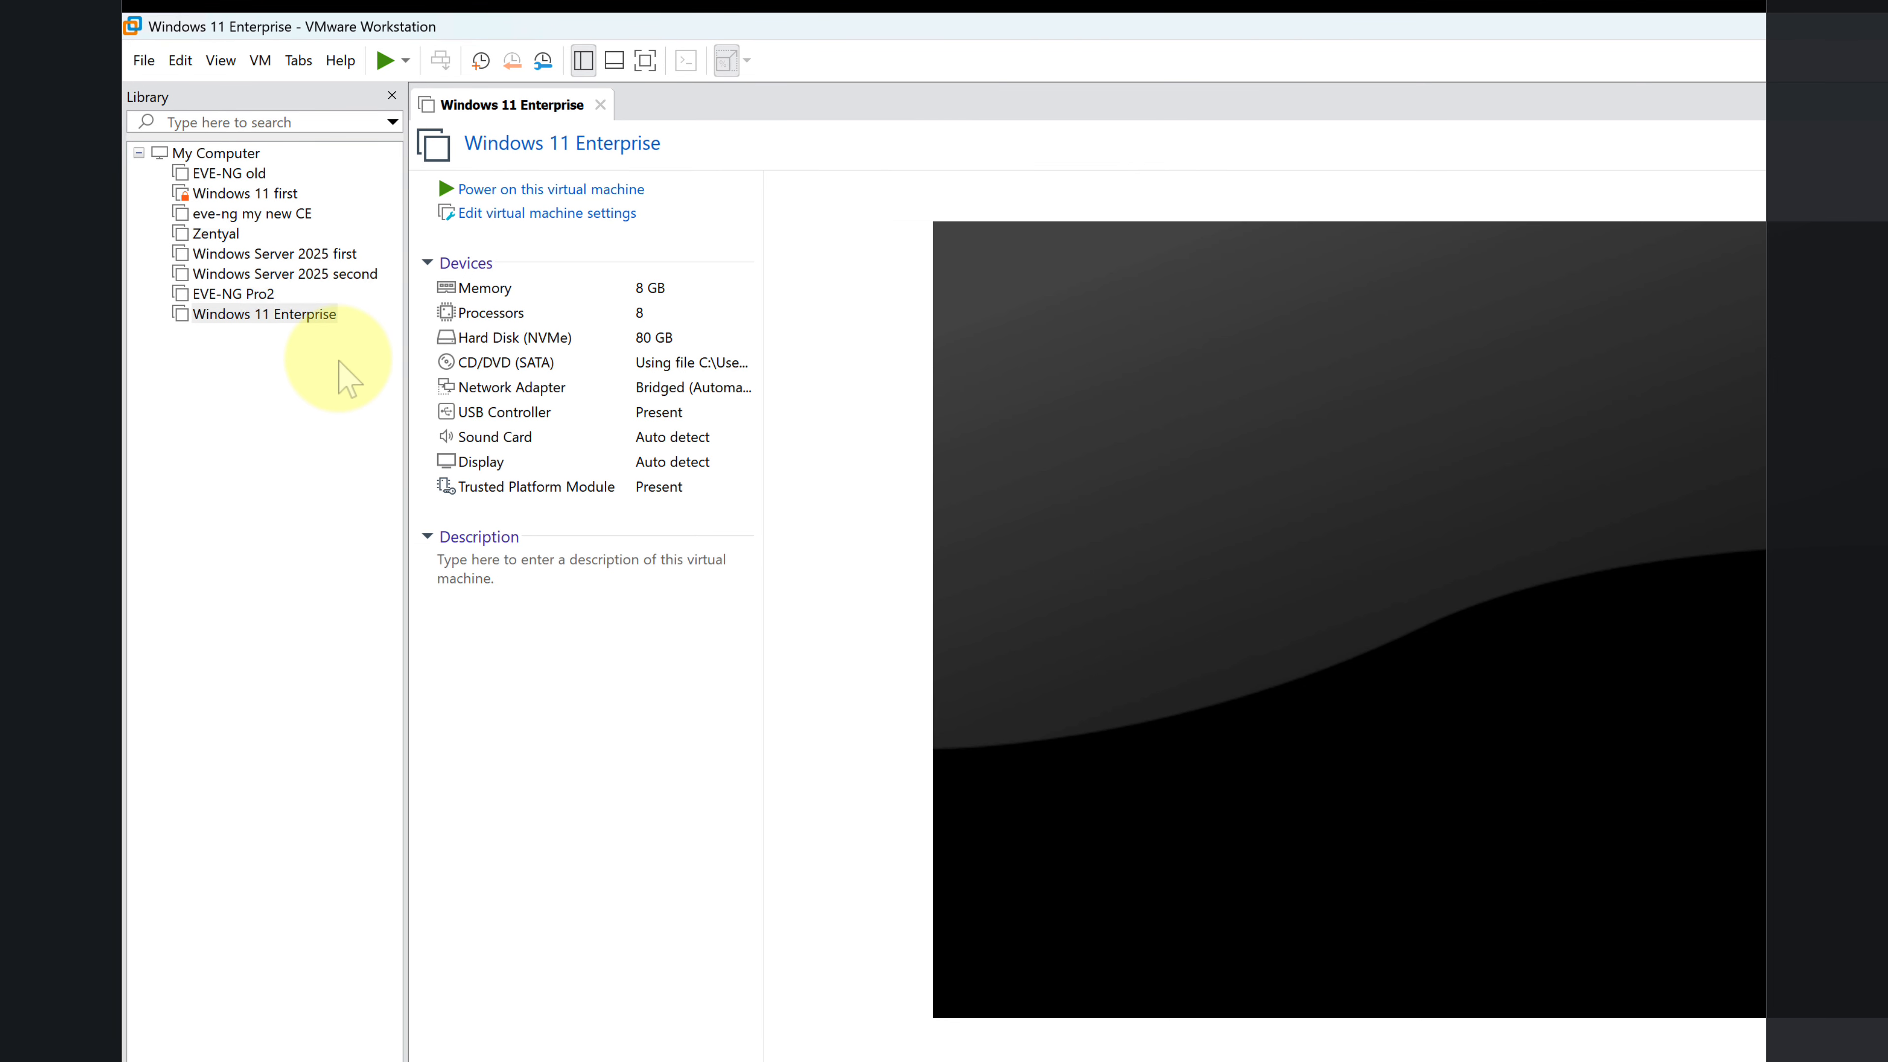
Step: Take a snapshot of the Windows 11 Enterprise virtual machine named "Snapshot 1 - after update -before sysprep" and check its snapshot list
right_click(285, 312)
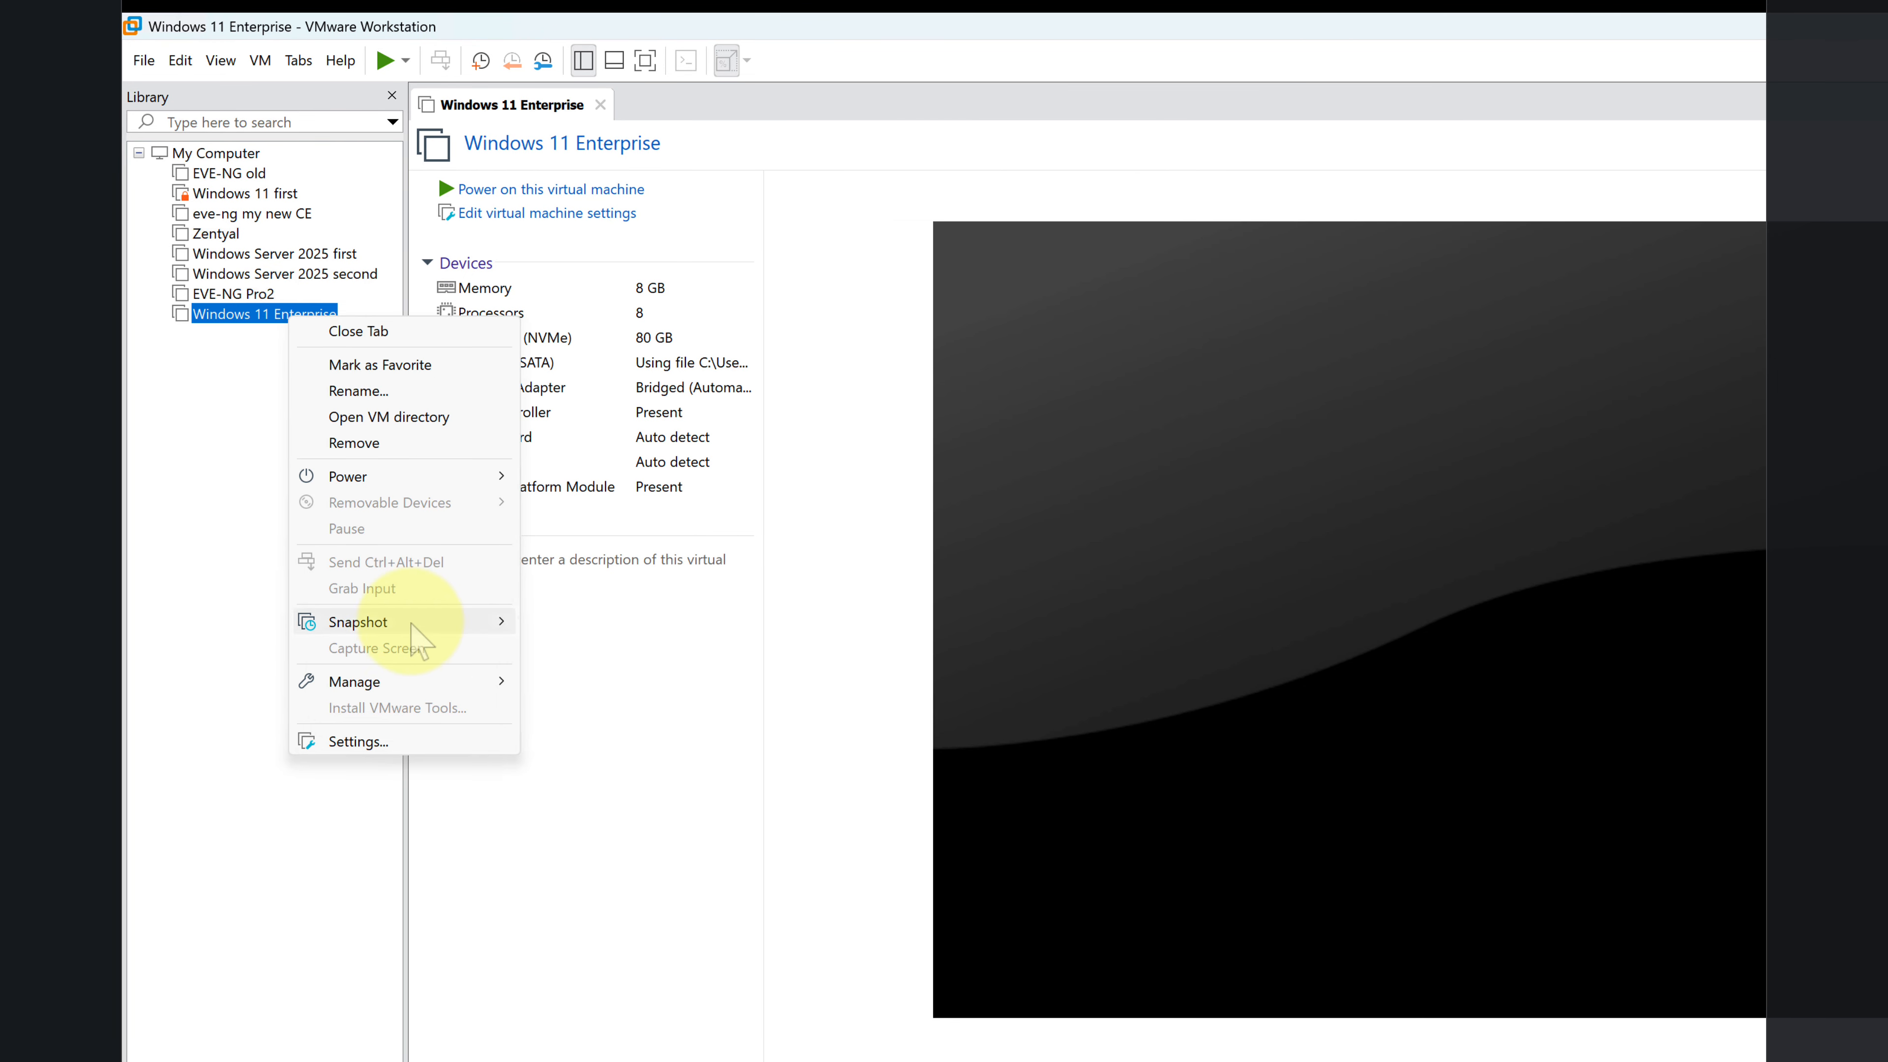
mouse_move(443, 625)
click(608, 625)
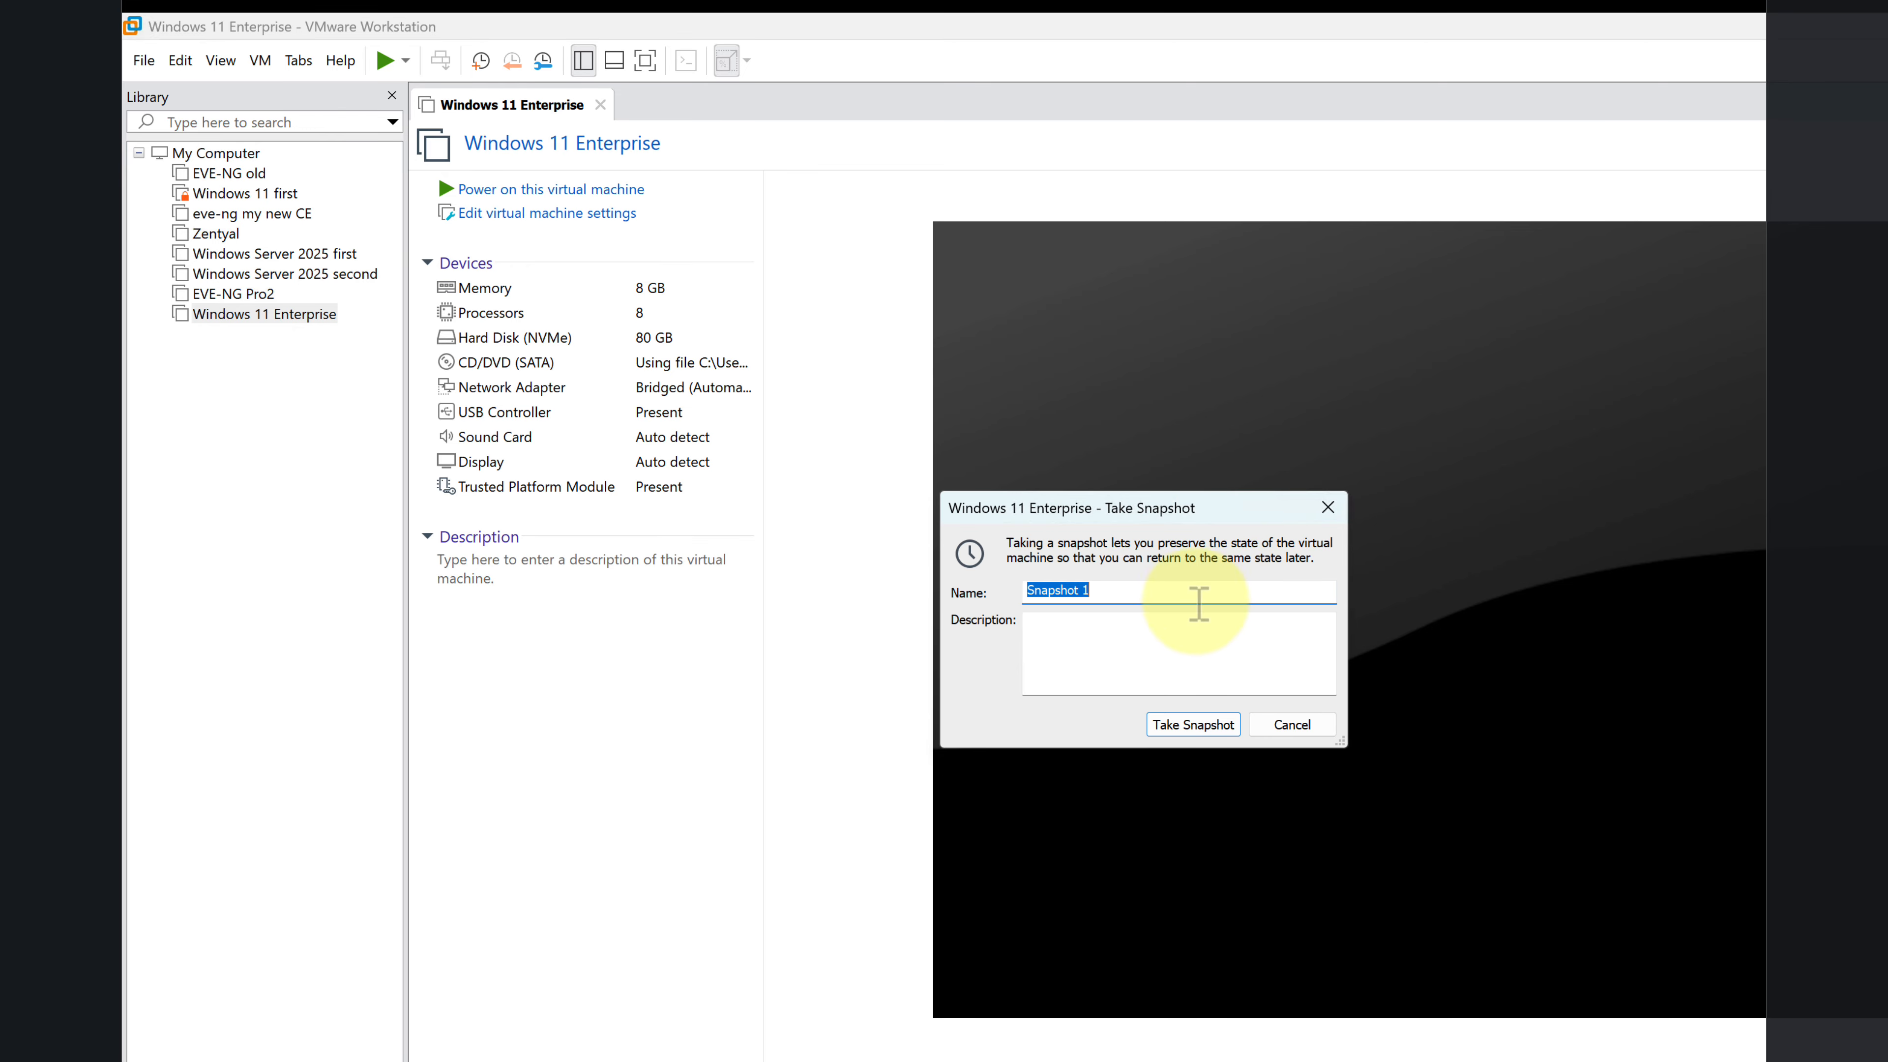
click(1168, 643)
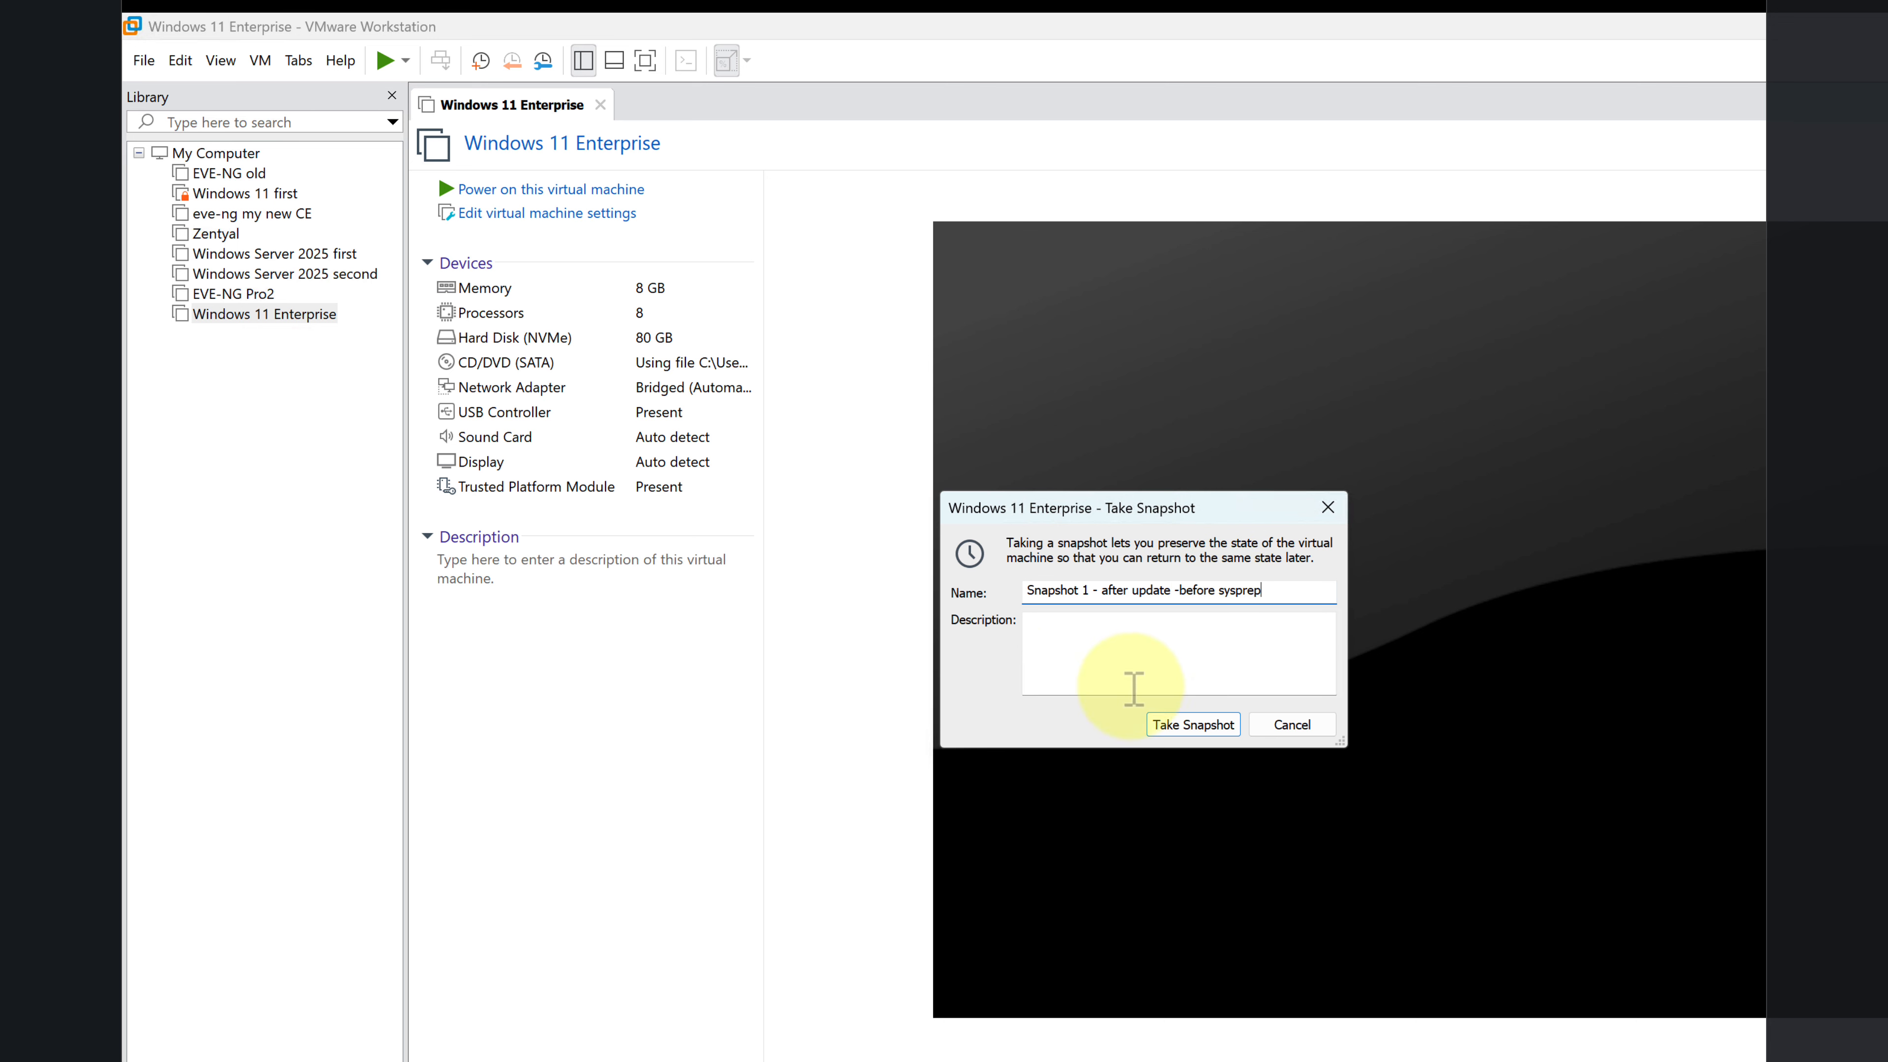
click(1193, 725)
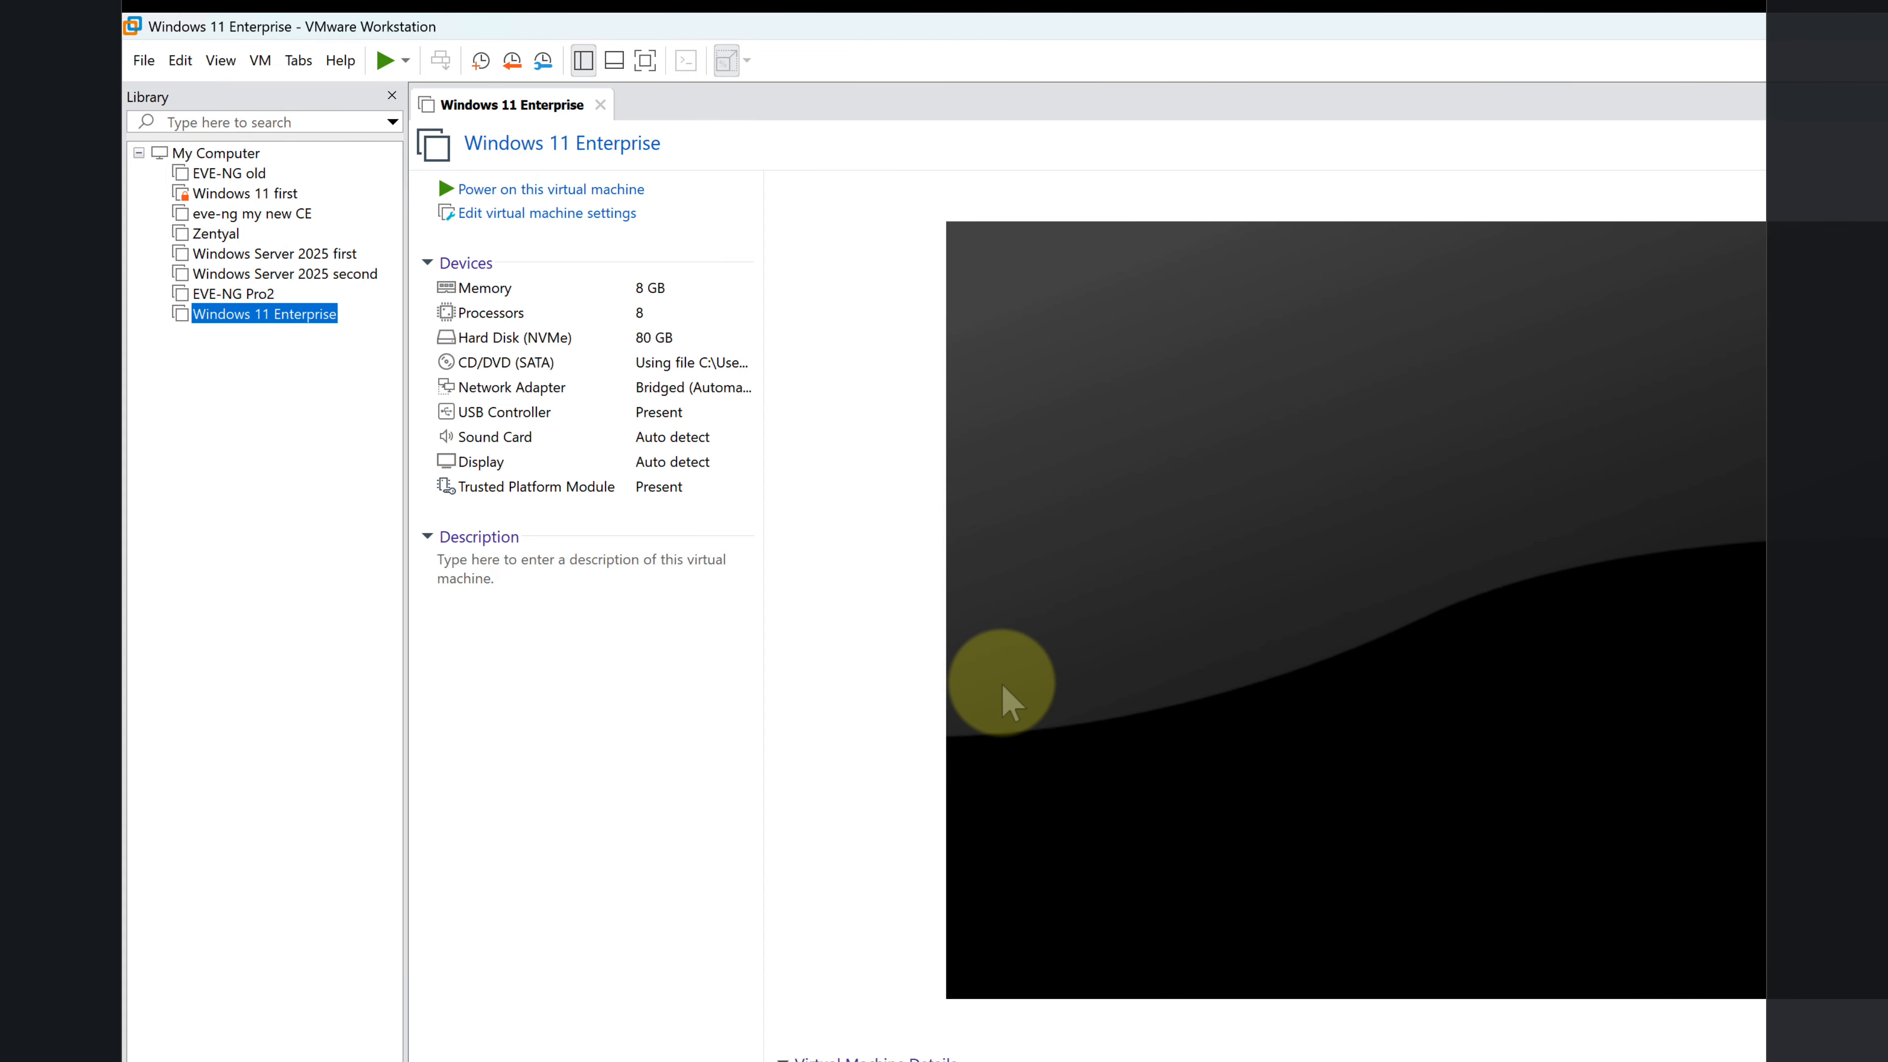
right_click(269, 315)
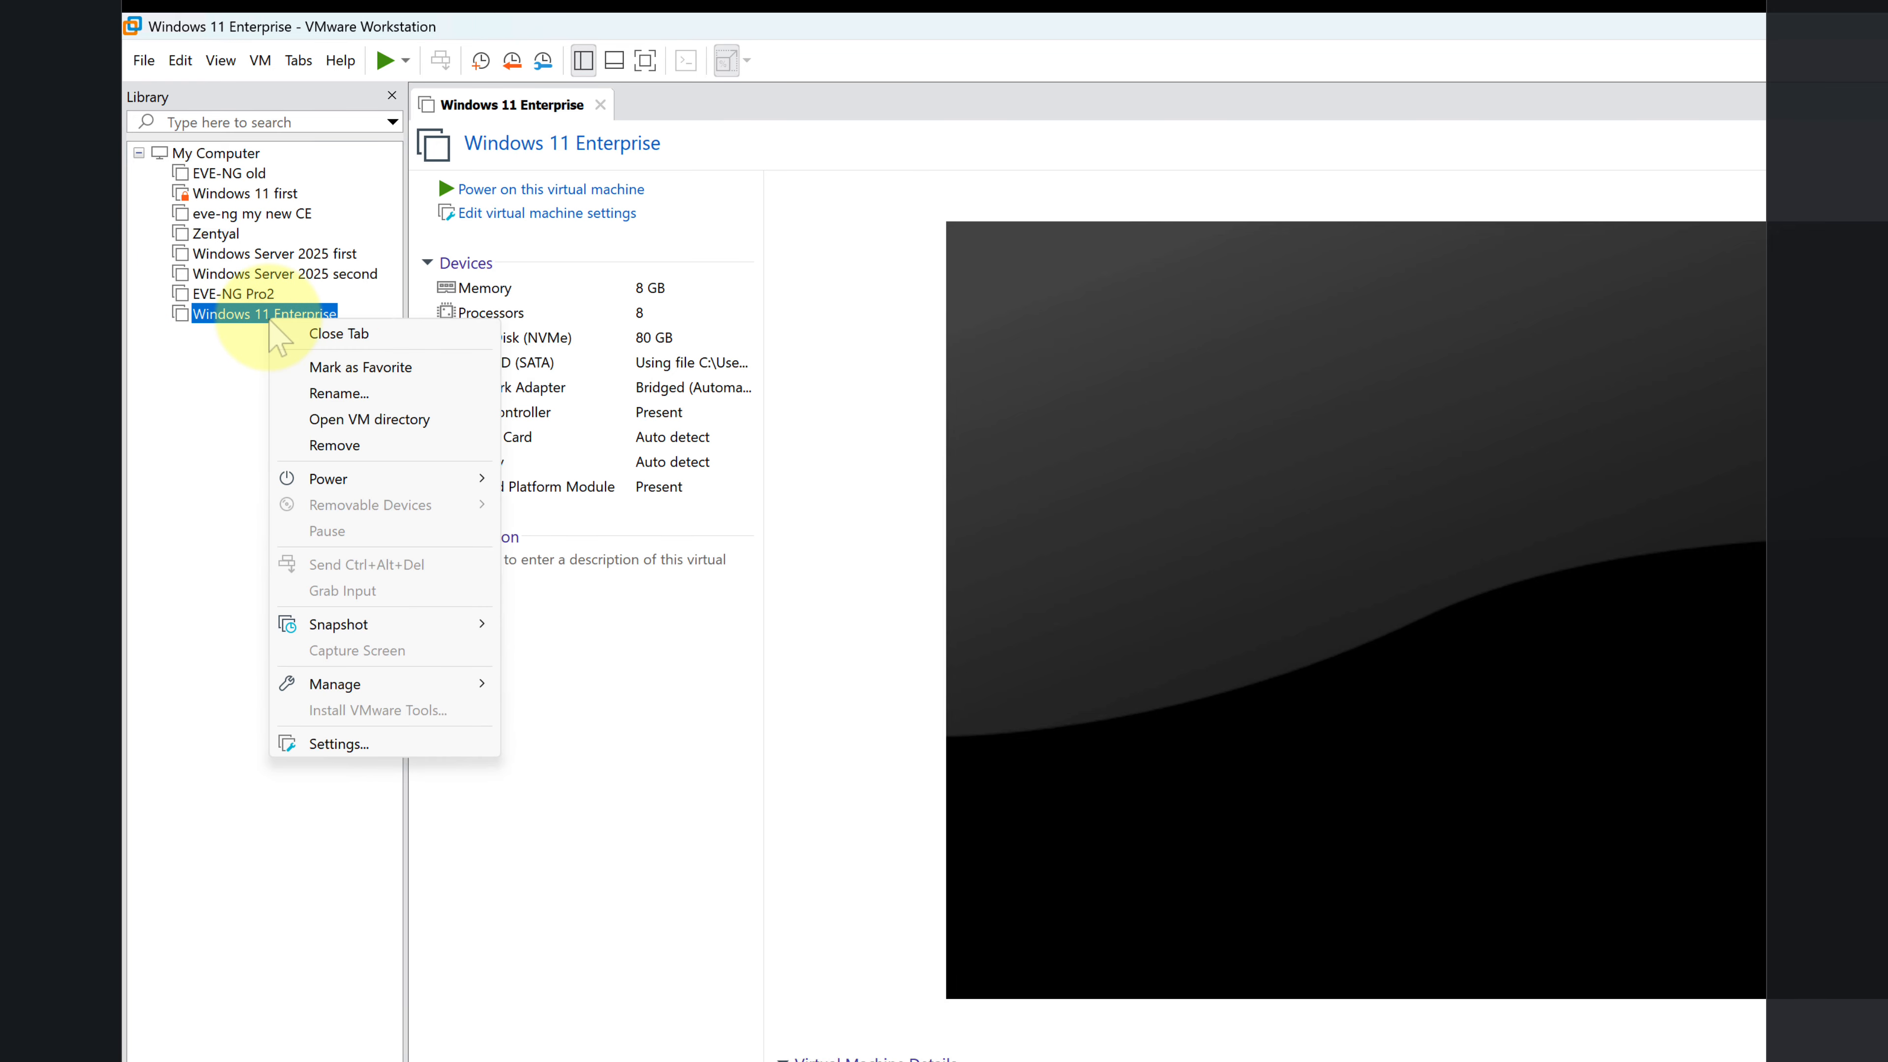
mouse_move(458, 622)
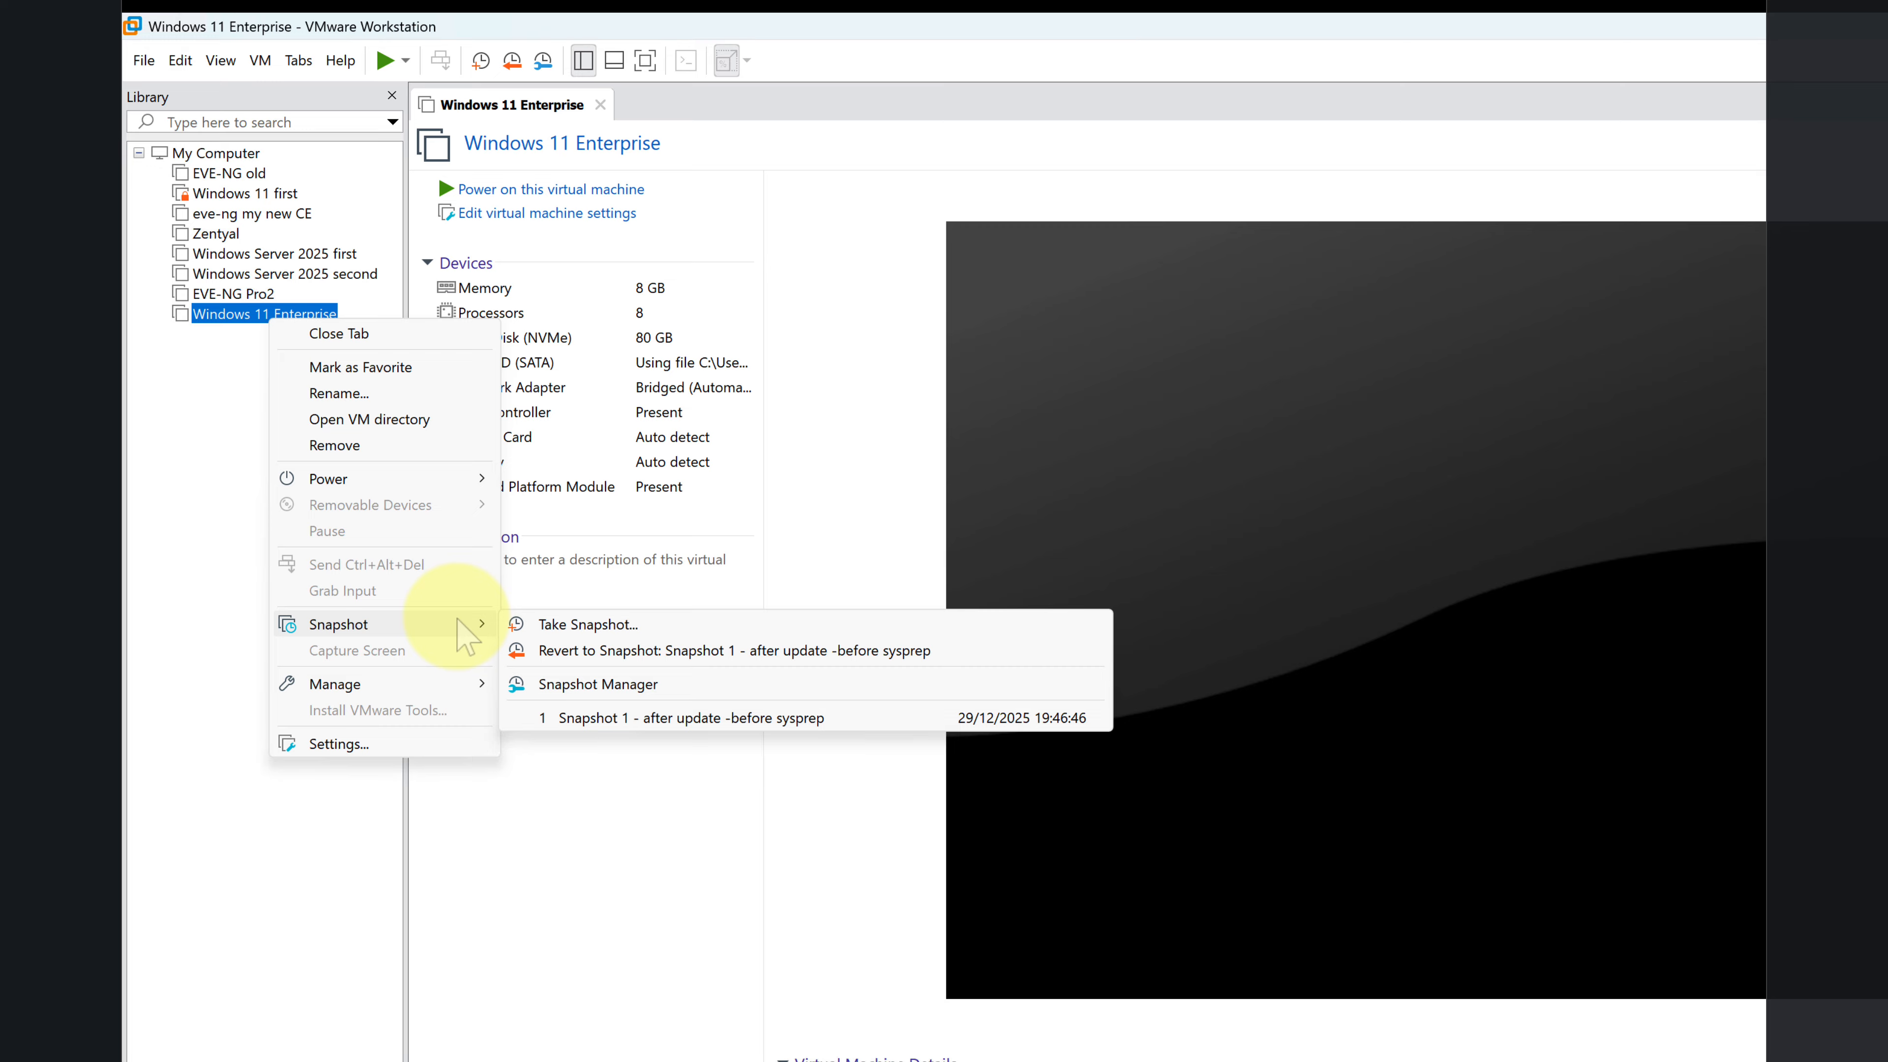
click(215, 327)
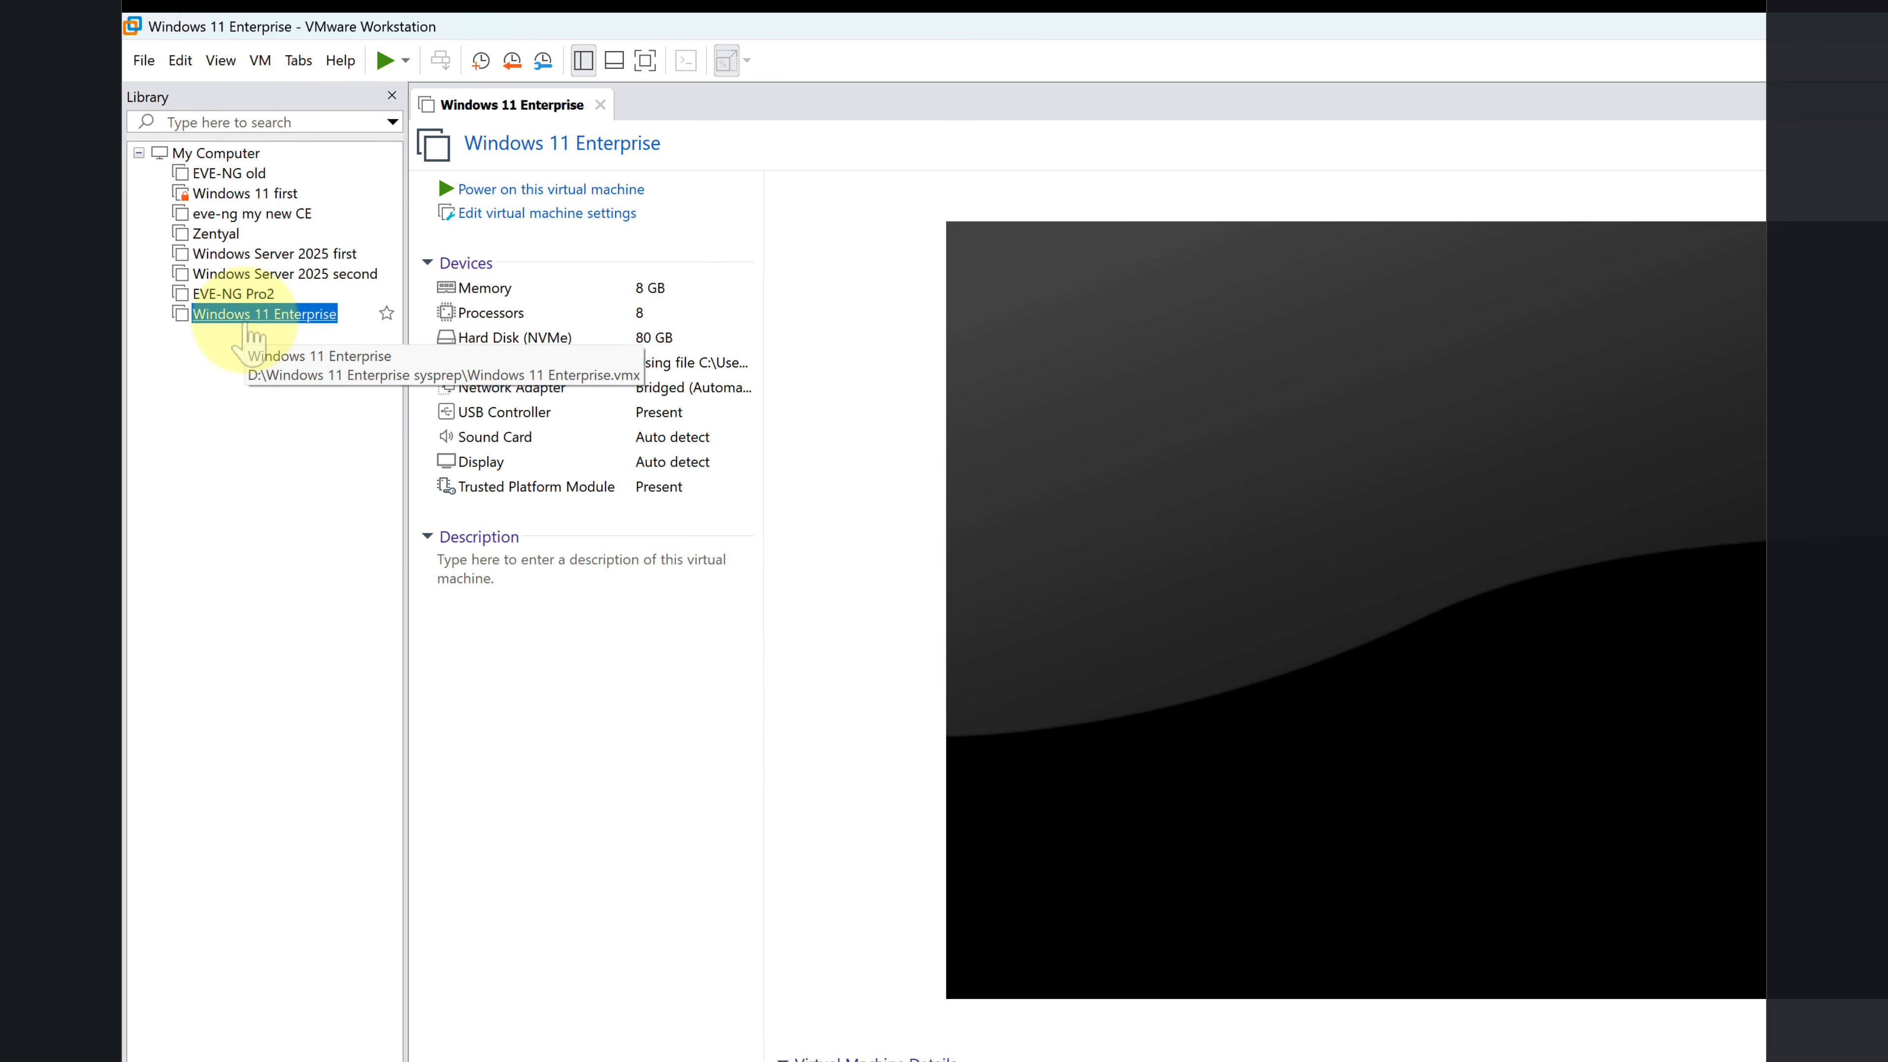
Step: Power on the Windows 11 Enterprise virtual machine
right_click(246, 318)
mouse_move(338, 482)
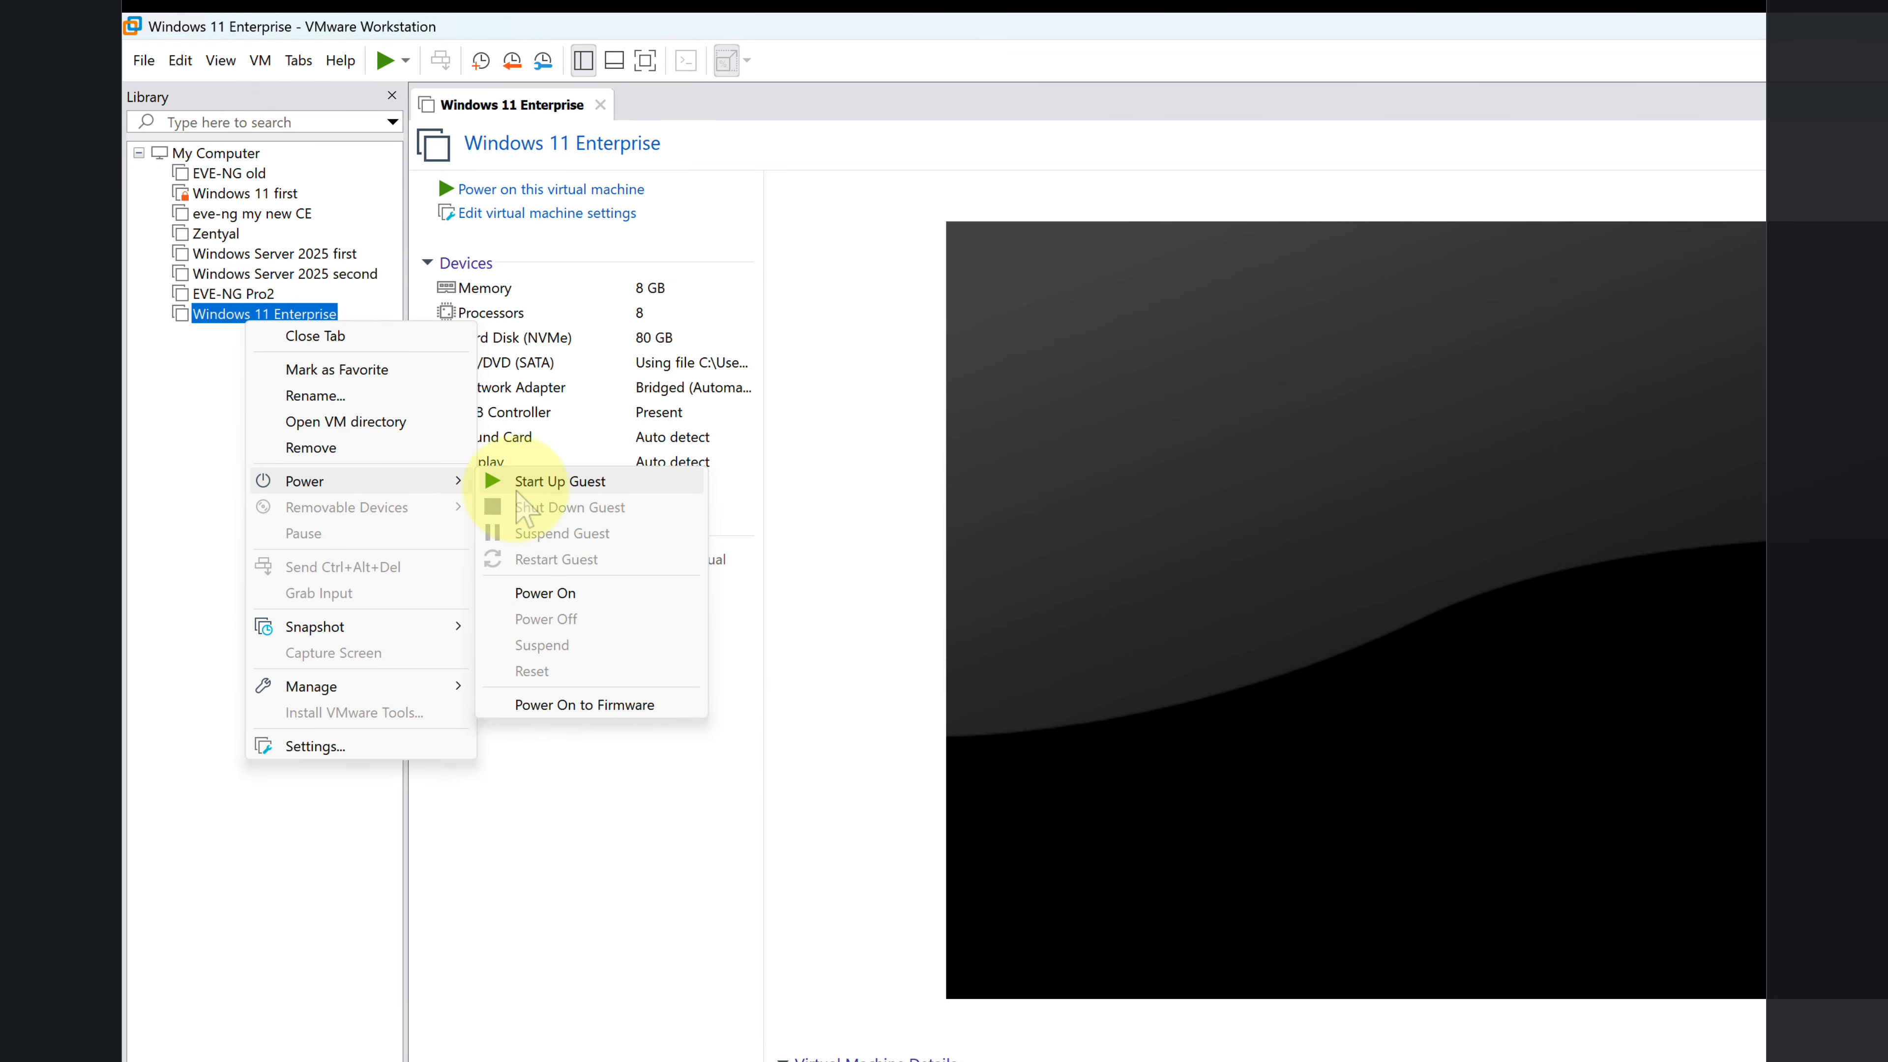
click(577, 592)
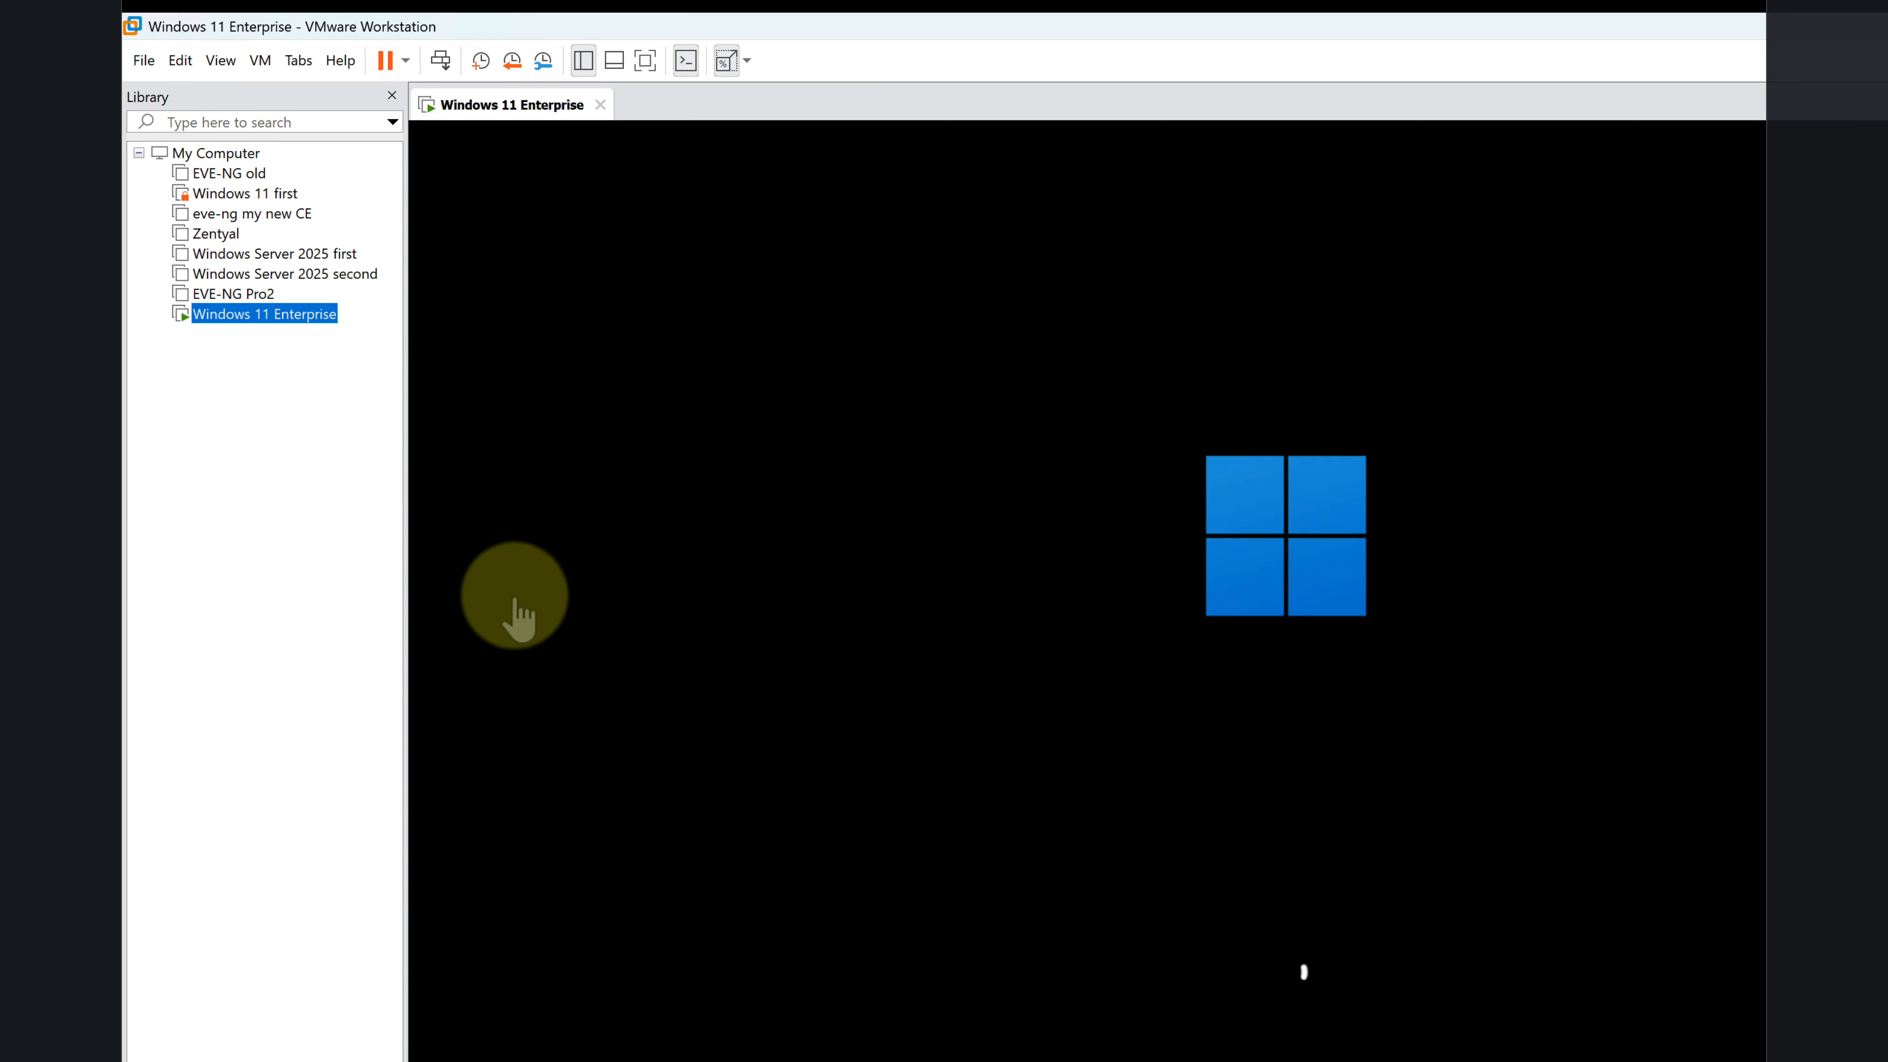
Step: Disconnect the Windows 11 Enterprise virtual machine's CD/DVD (SATA) drive, including at power on, and remove it from the virtual hardware
right_click(289, 315)
click(372, 744)
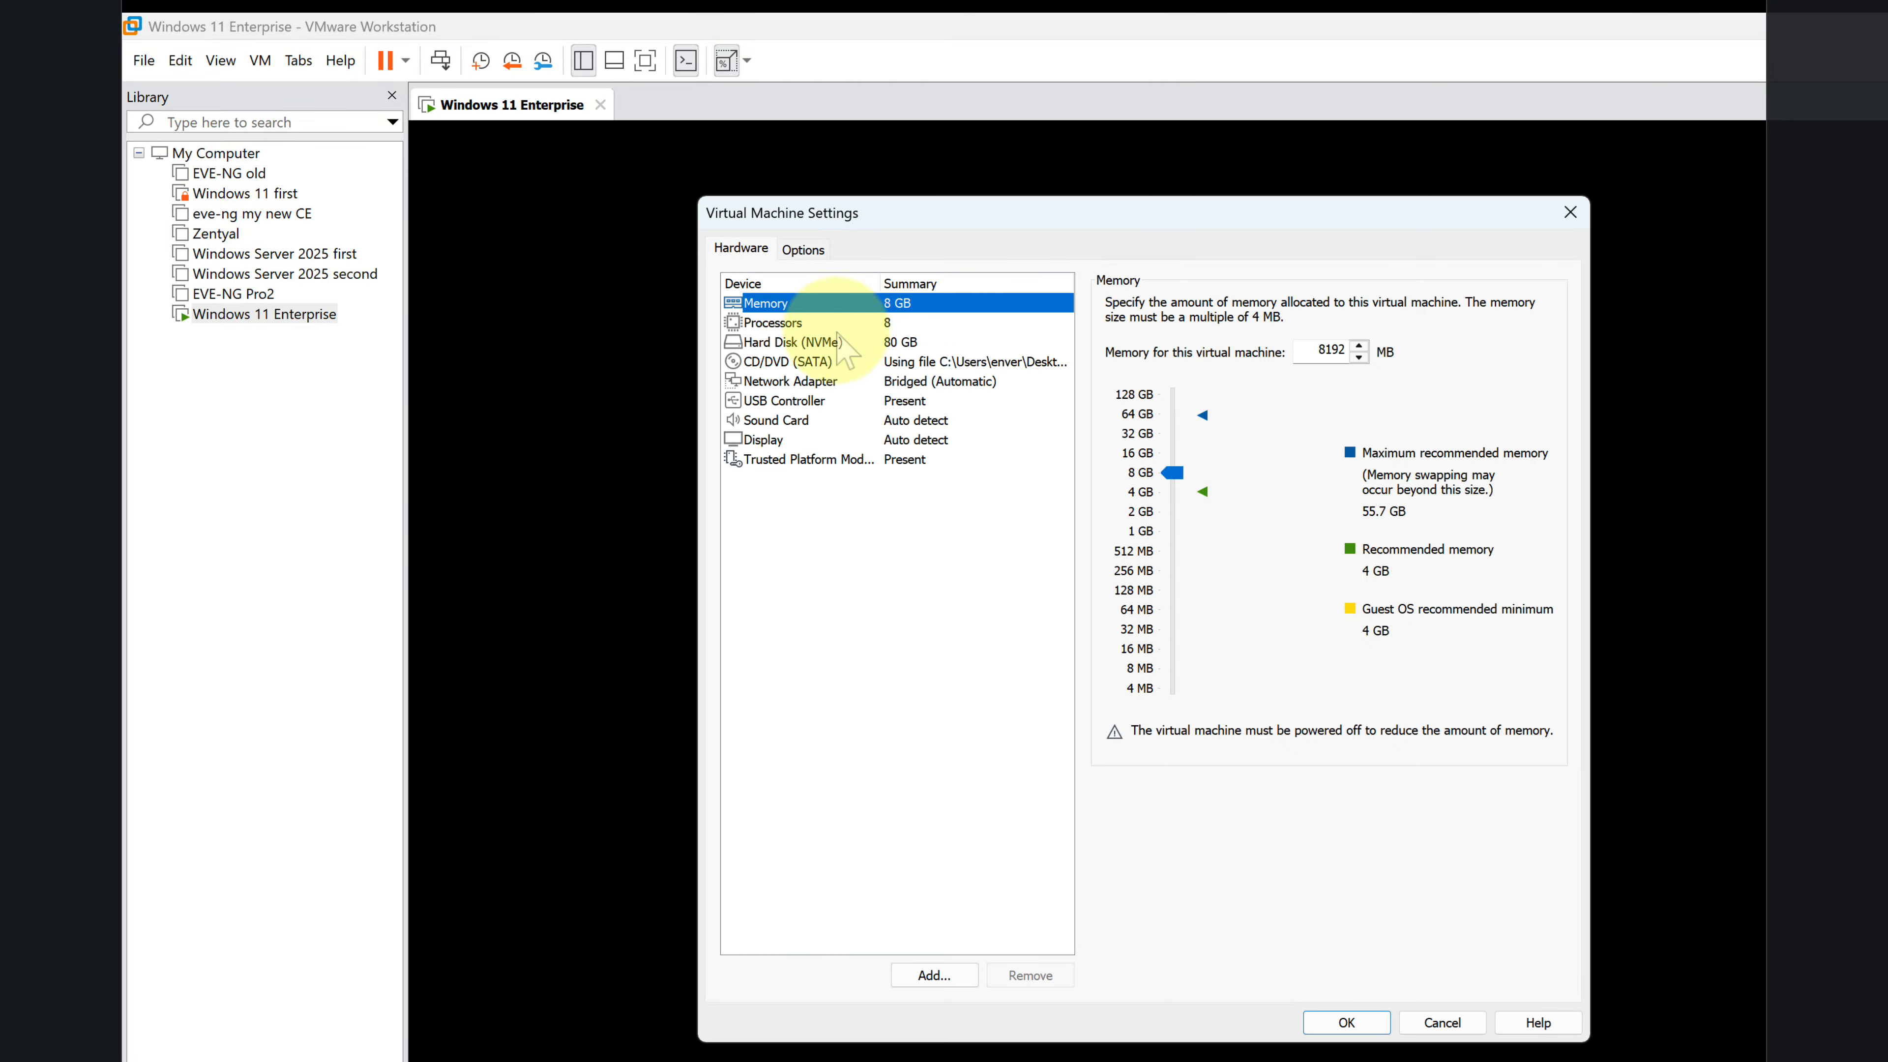
click(799, 362)
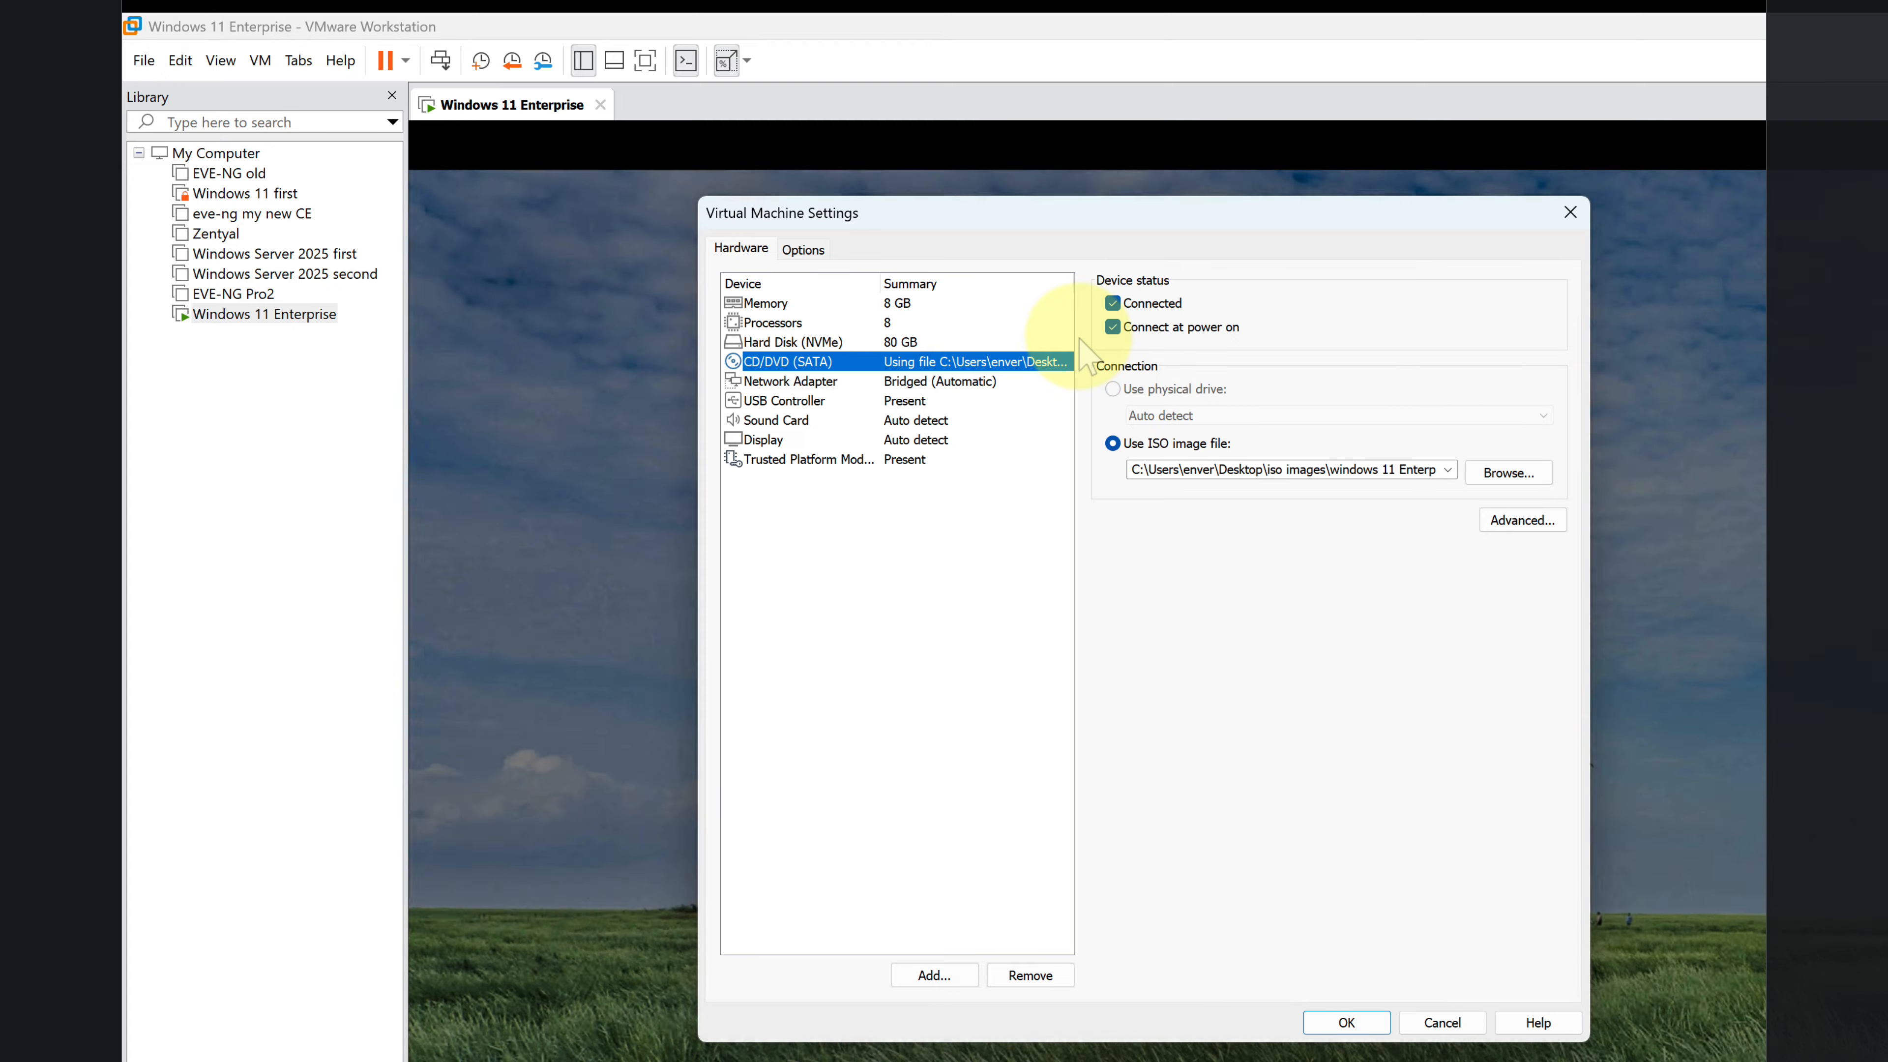
click(1113, 303)
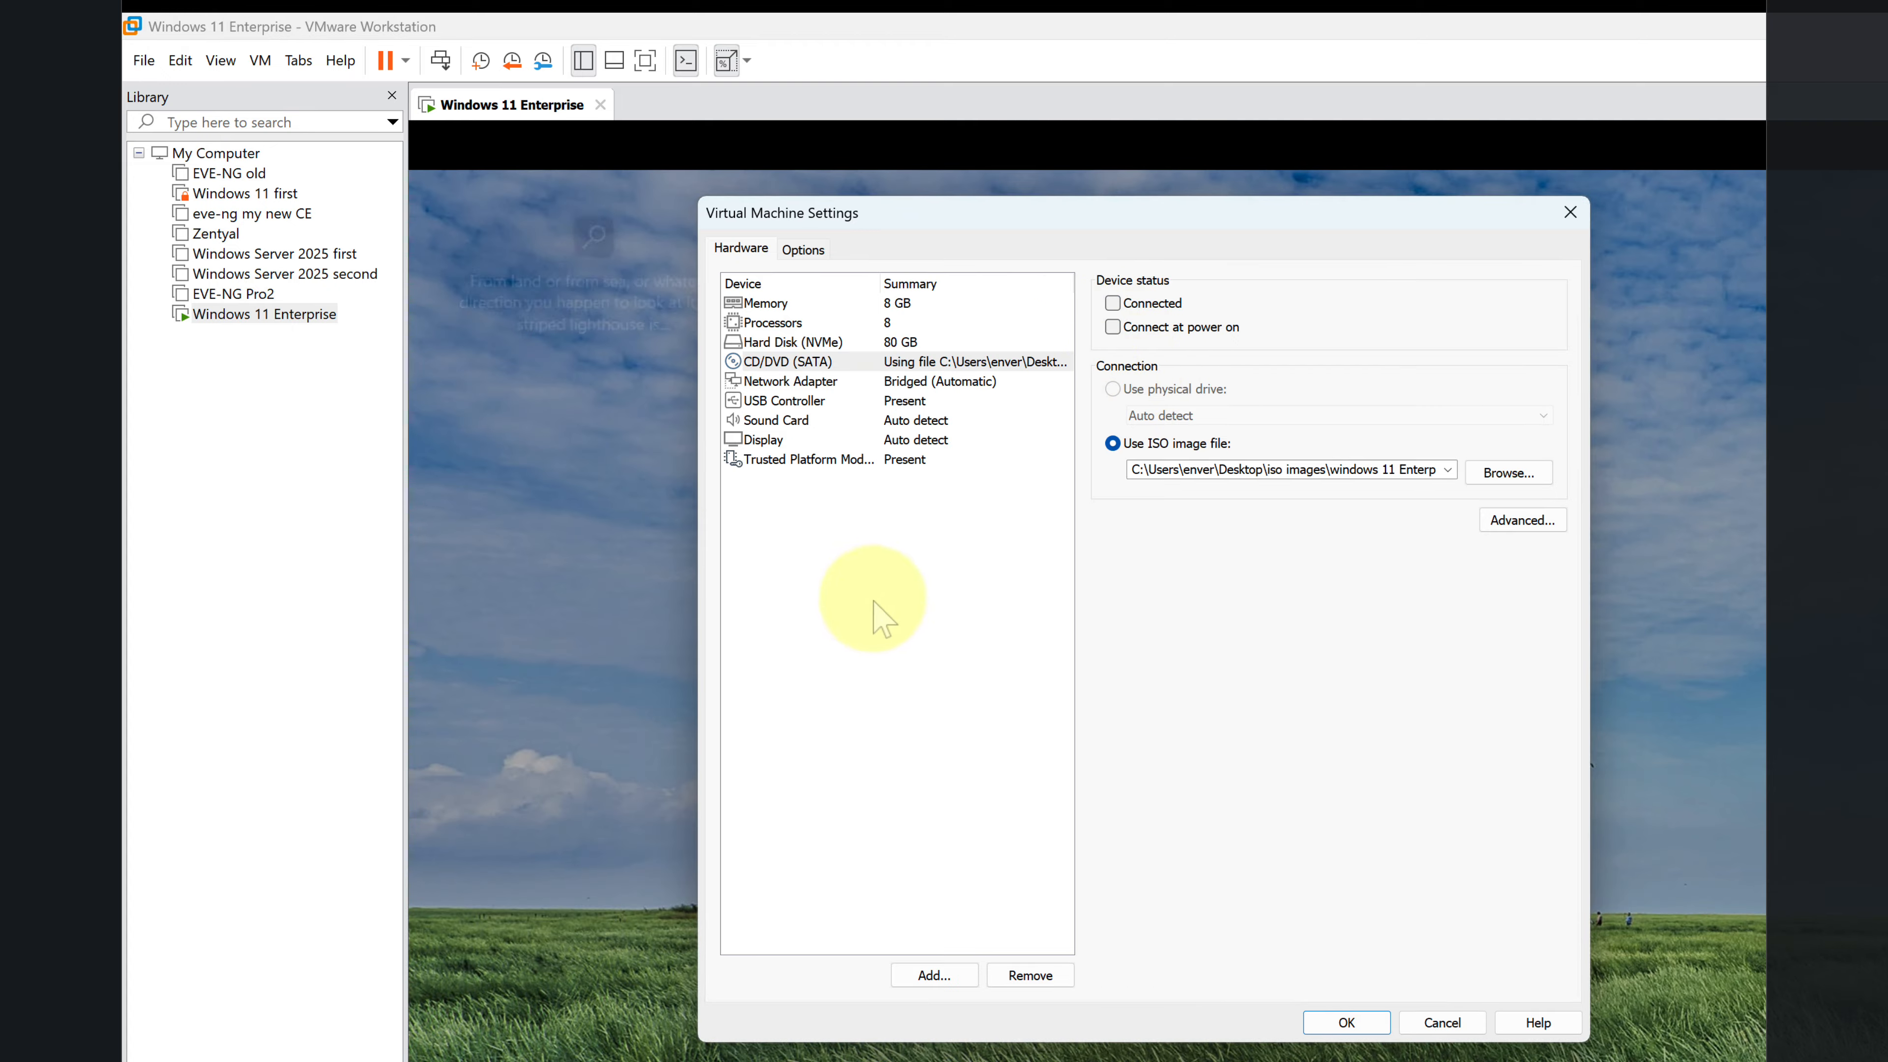
click(817, 363)
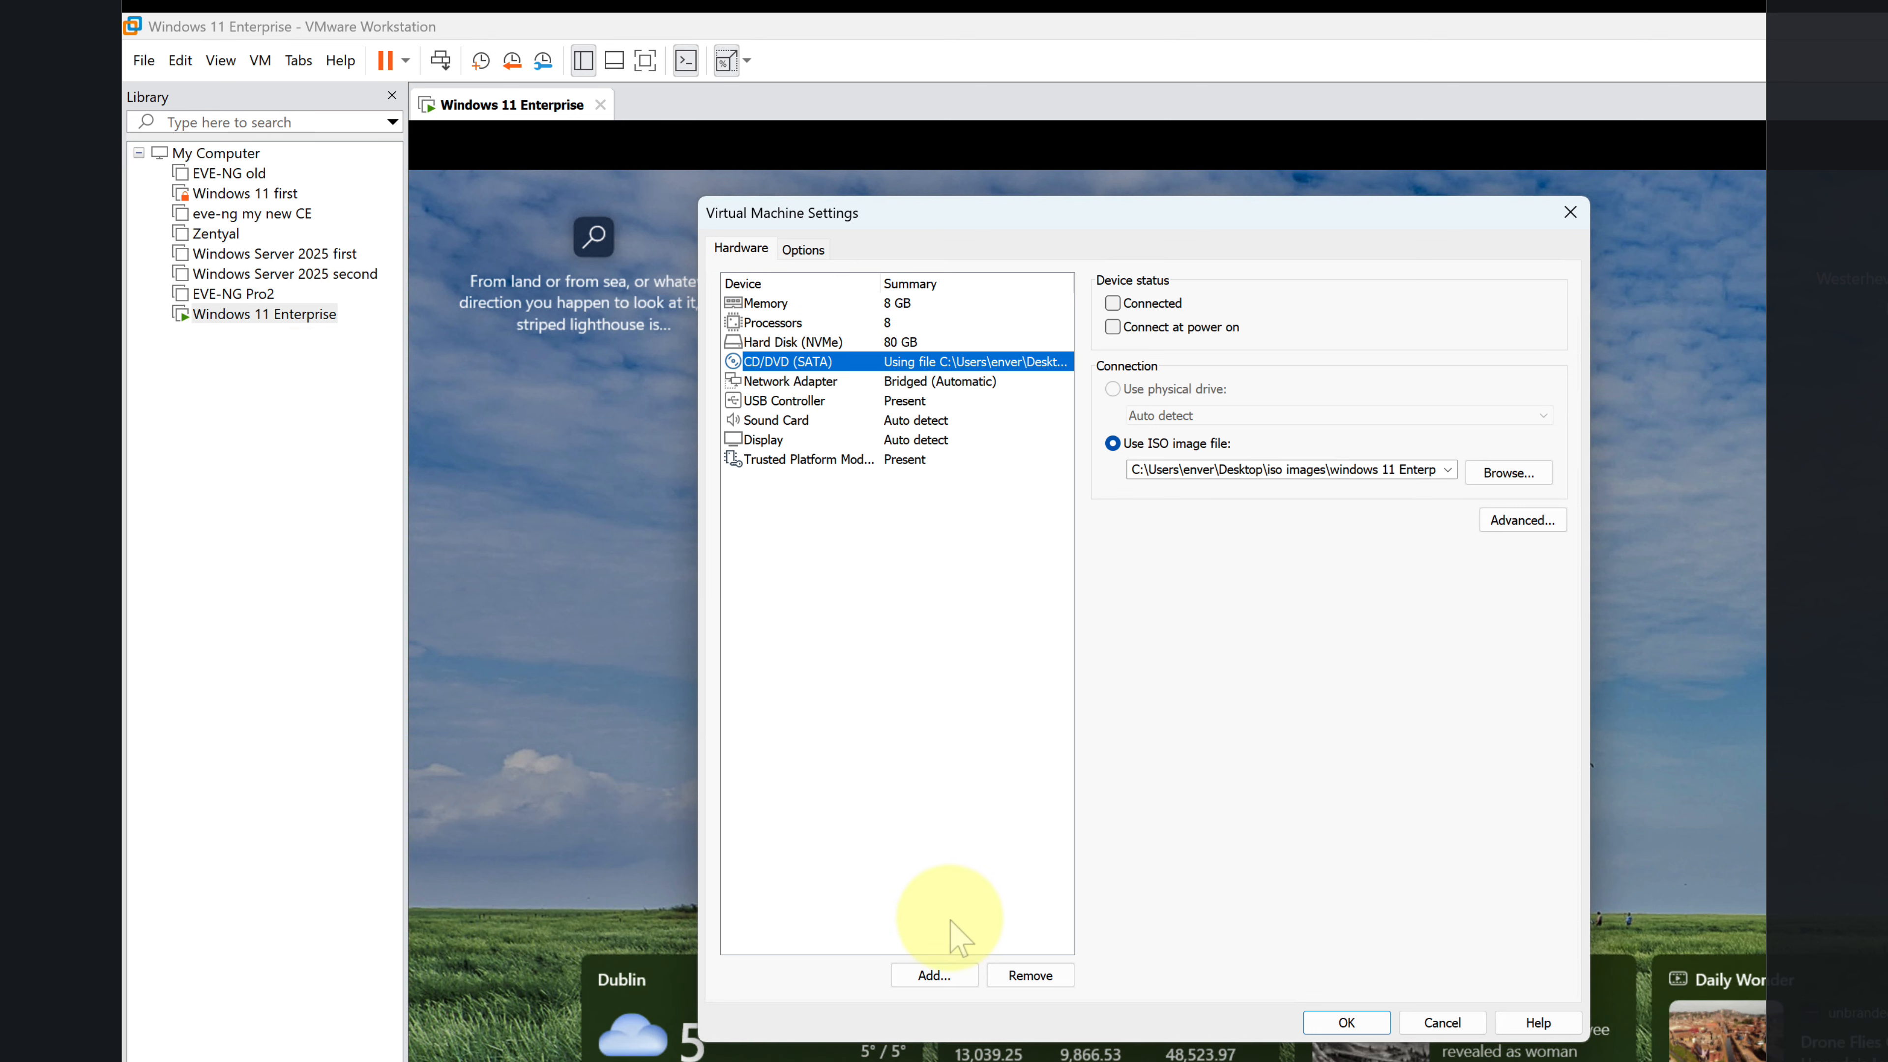
click(1049, 976)
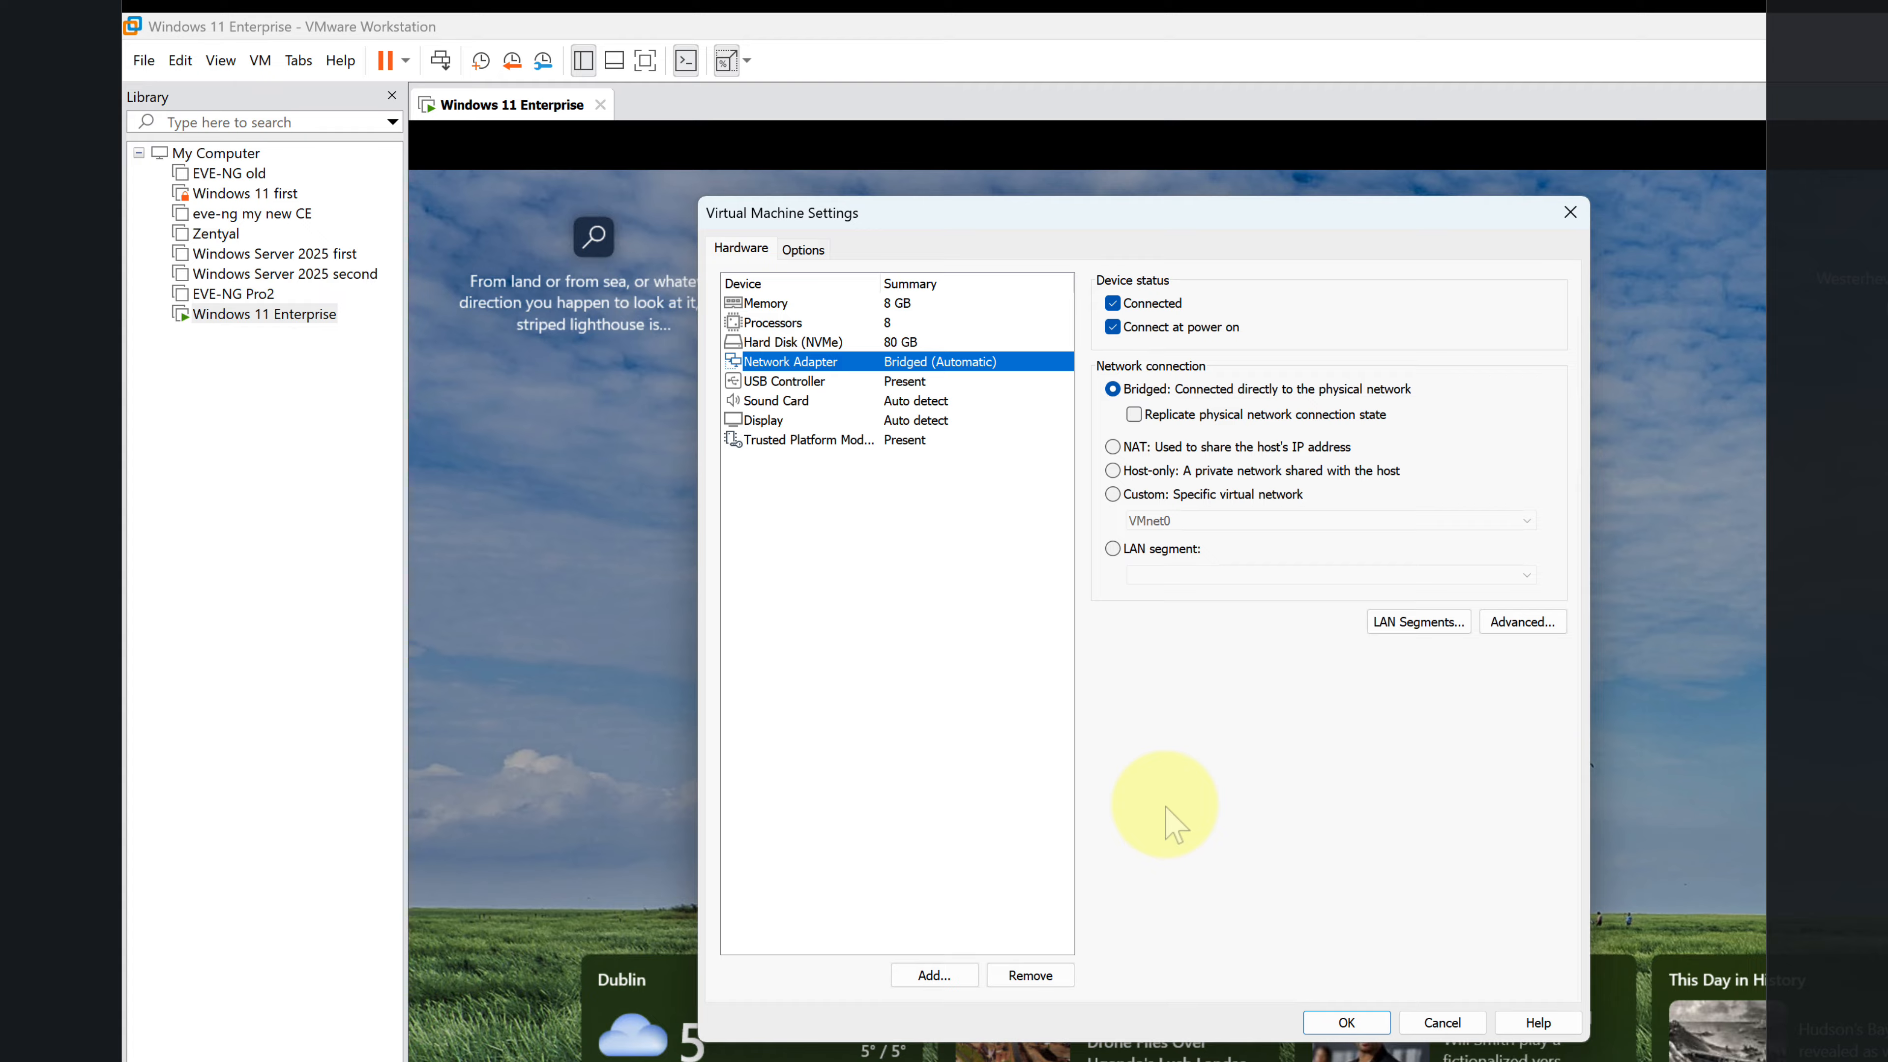
click(1346, 1023)
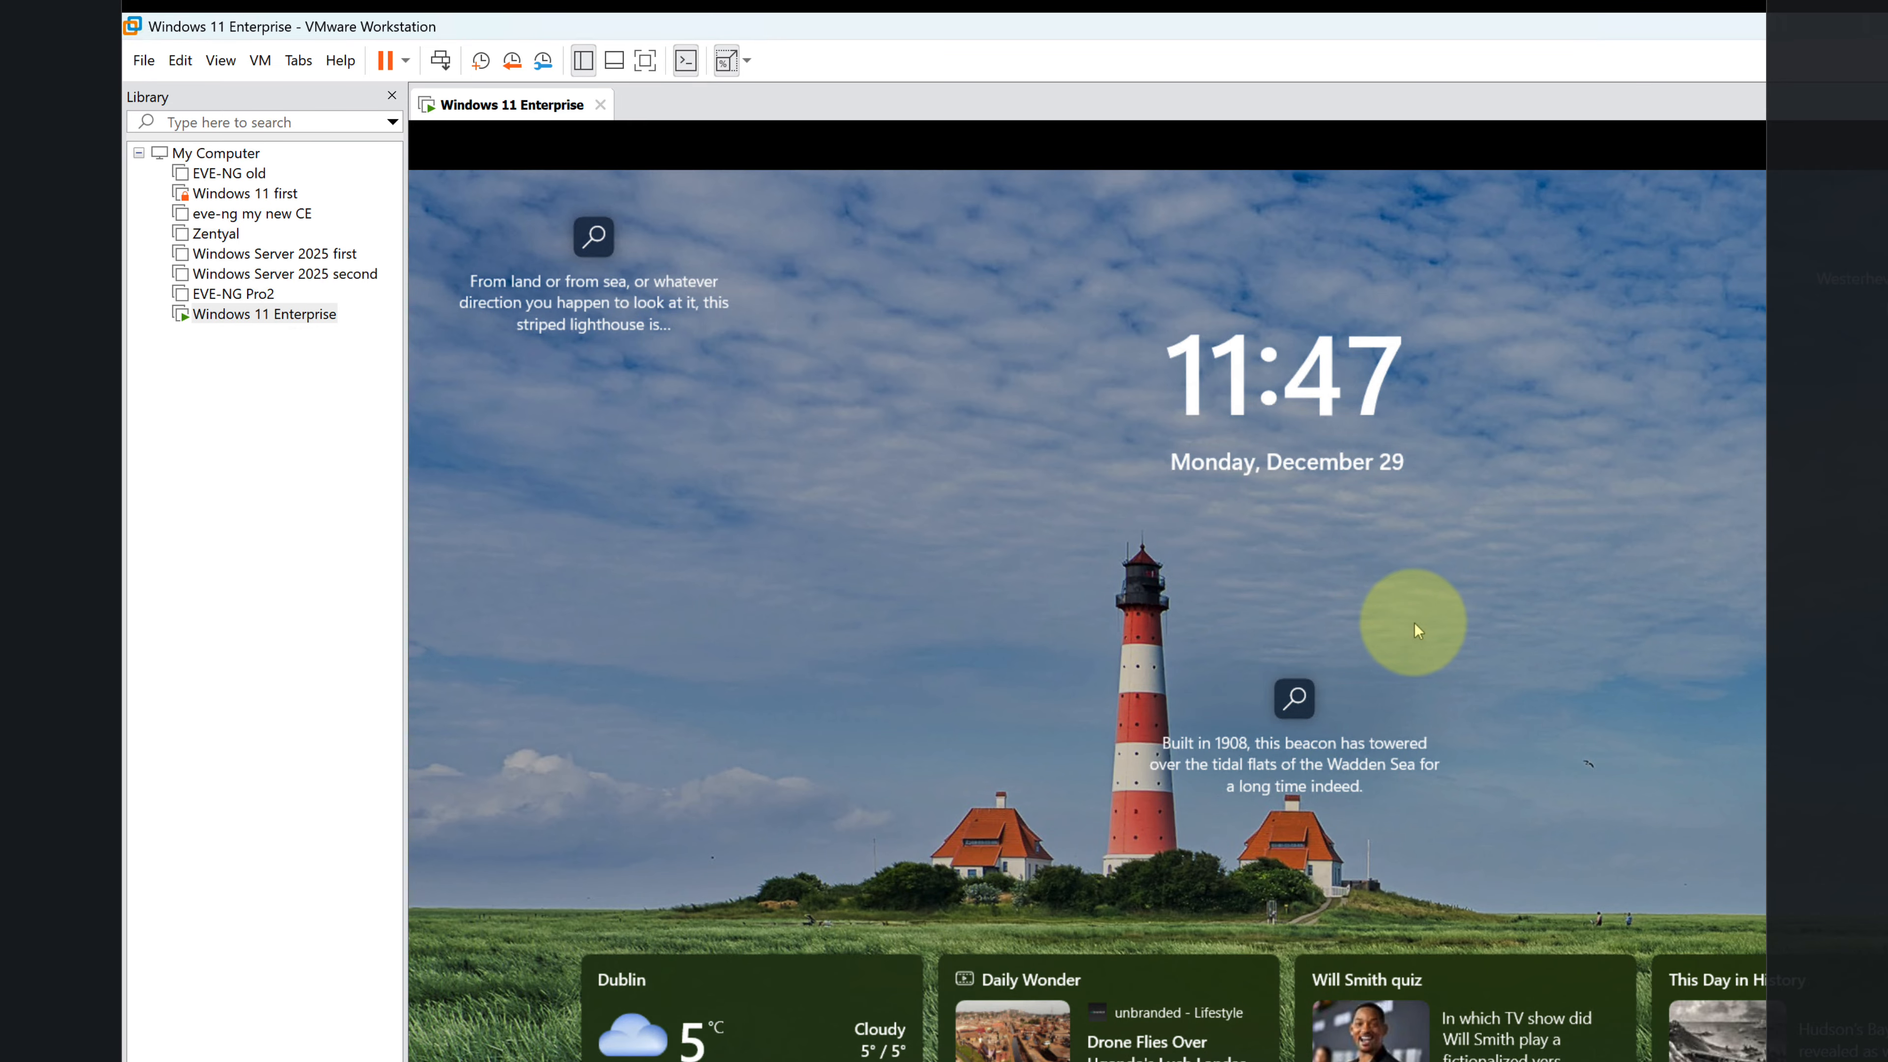
Step: Unlock Windows in the virtual machine and sign in with the account password
click(1415, 623)
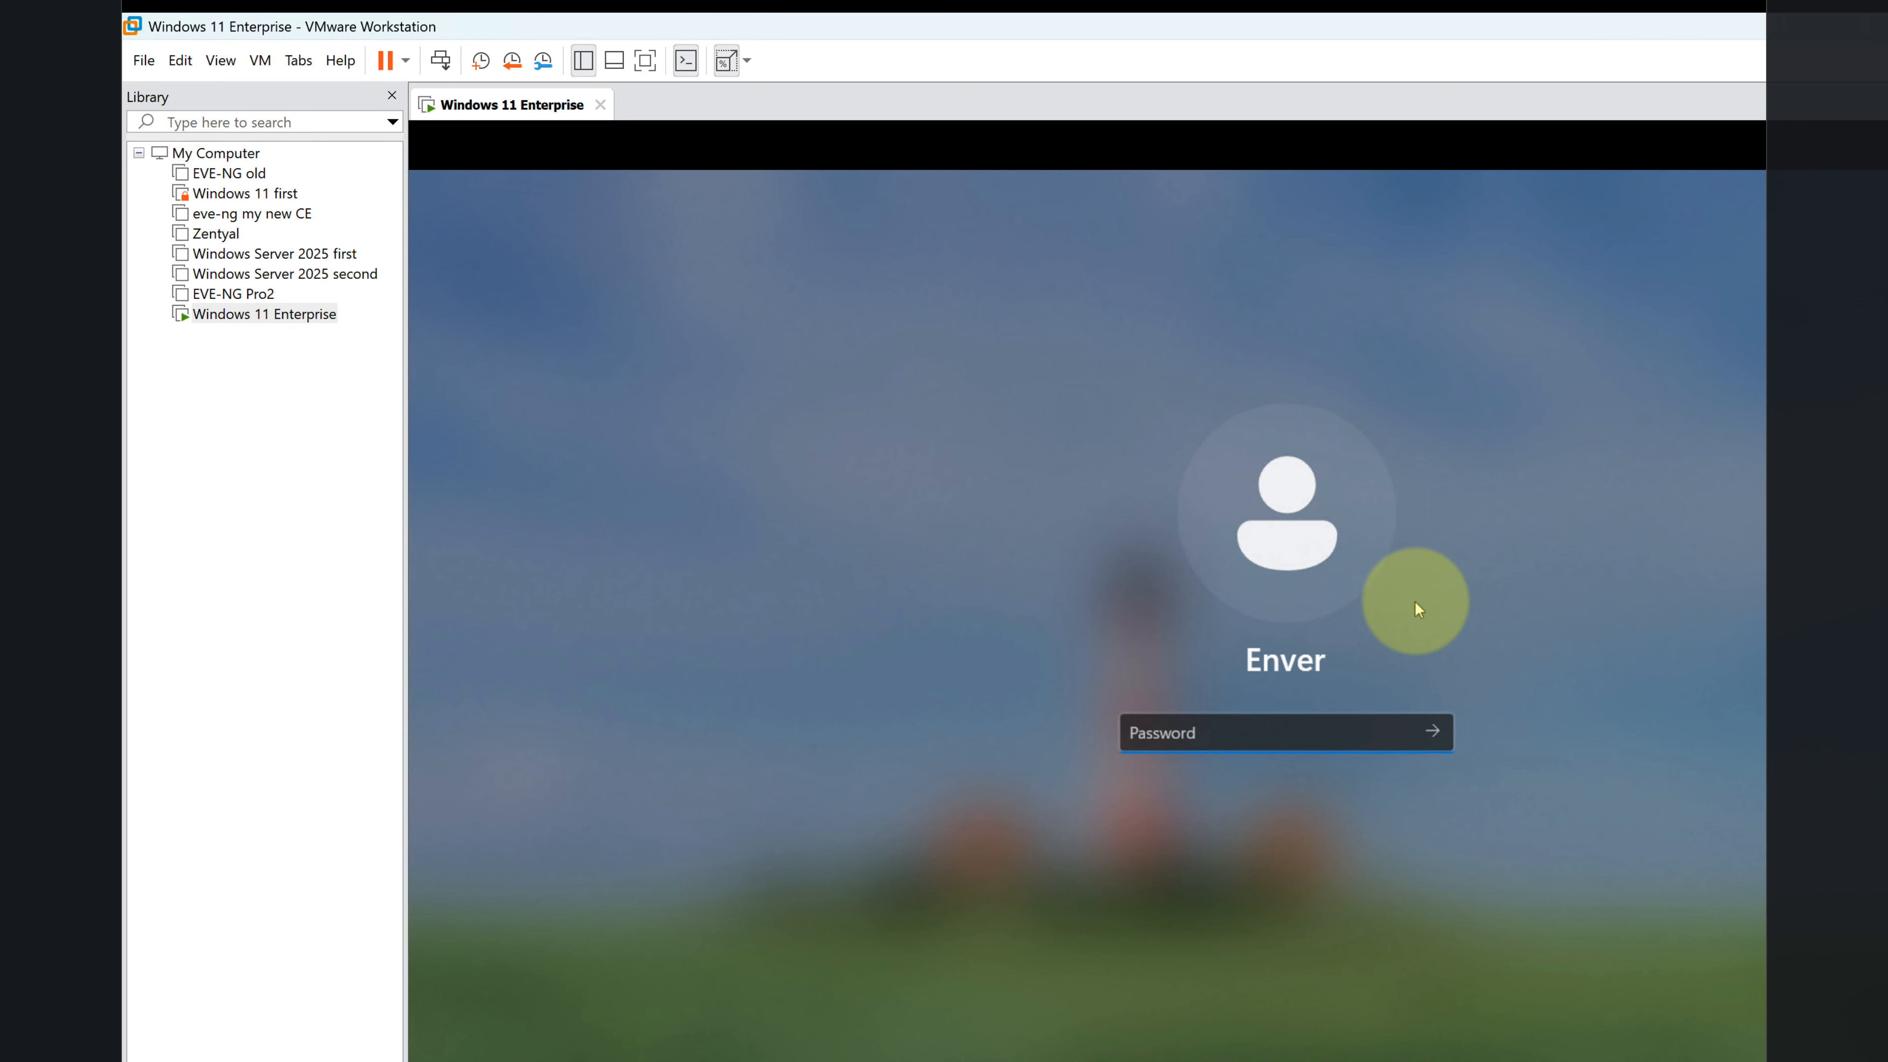
text(********)
key(Return)
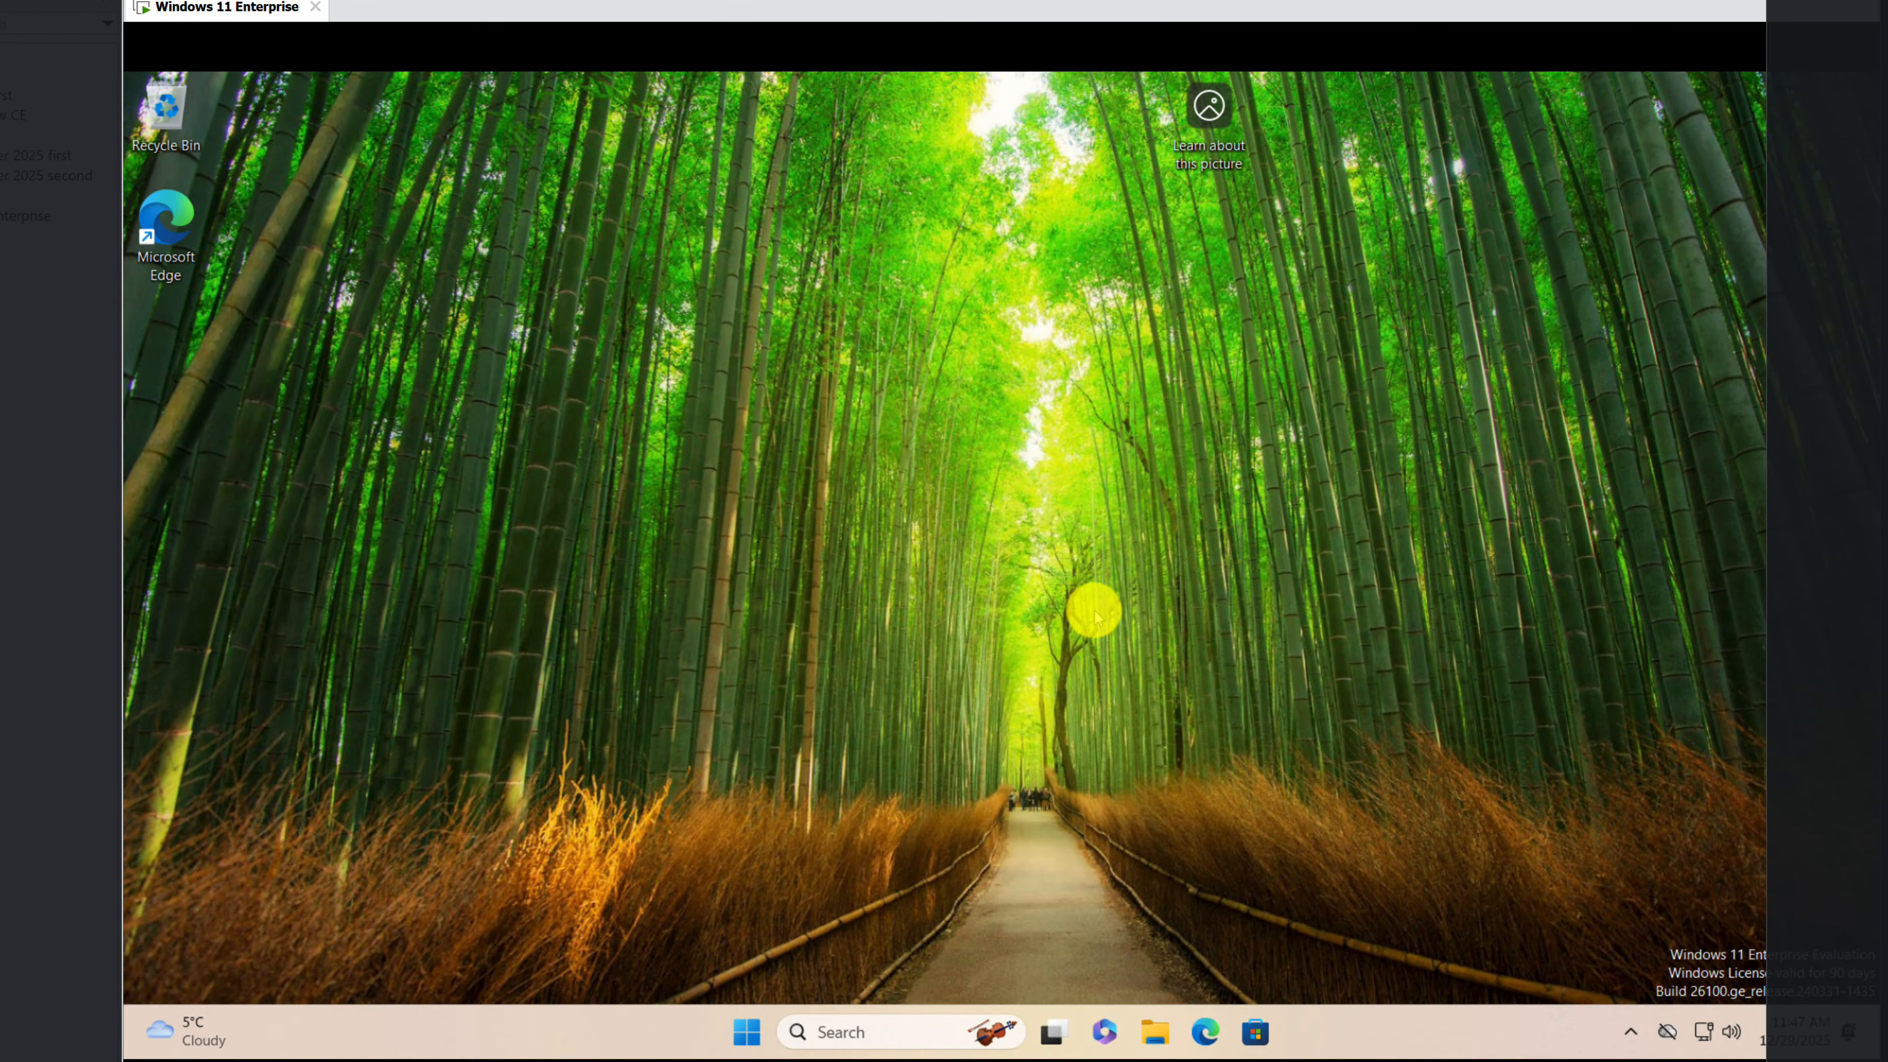
Step: Search Windows for "task" and pin Task Manager to the taskbar
click(933, 1026)
text(tesk)
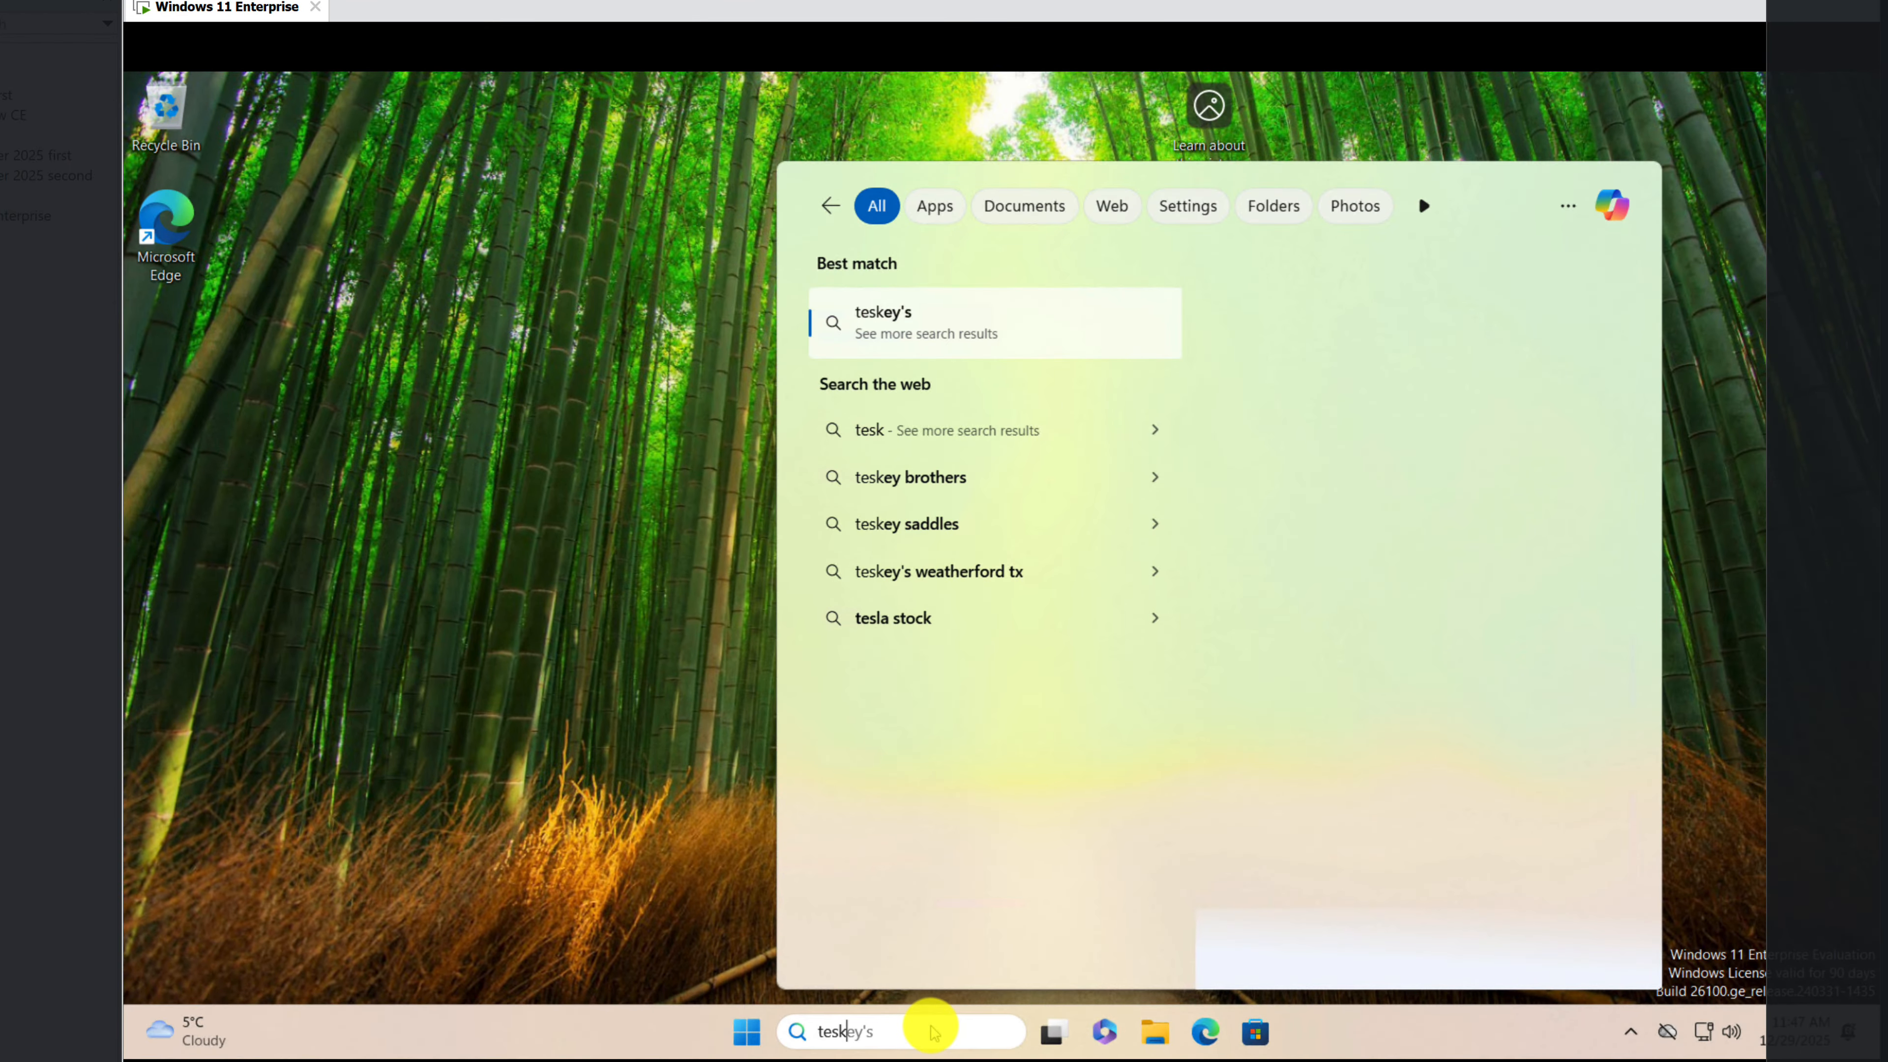
key(BackSpace)
key(BackSpace)
key(BackSpace)
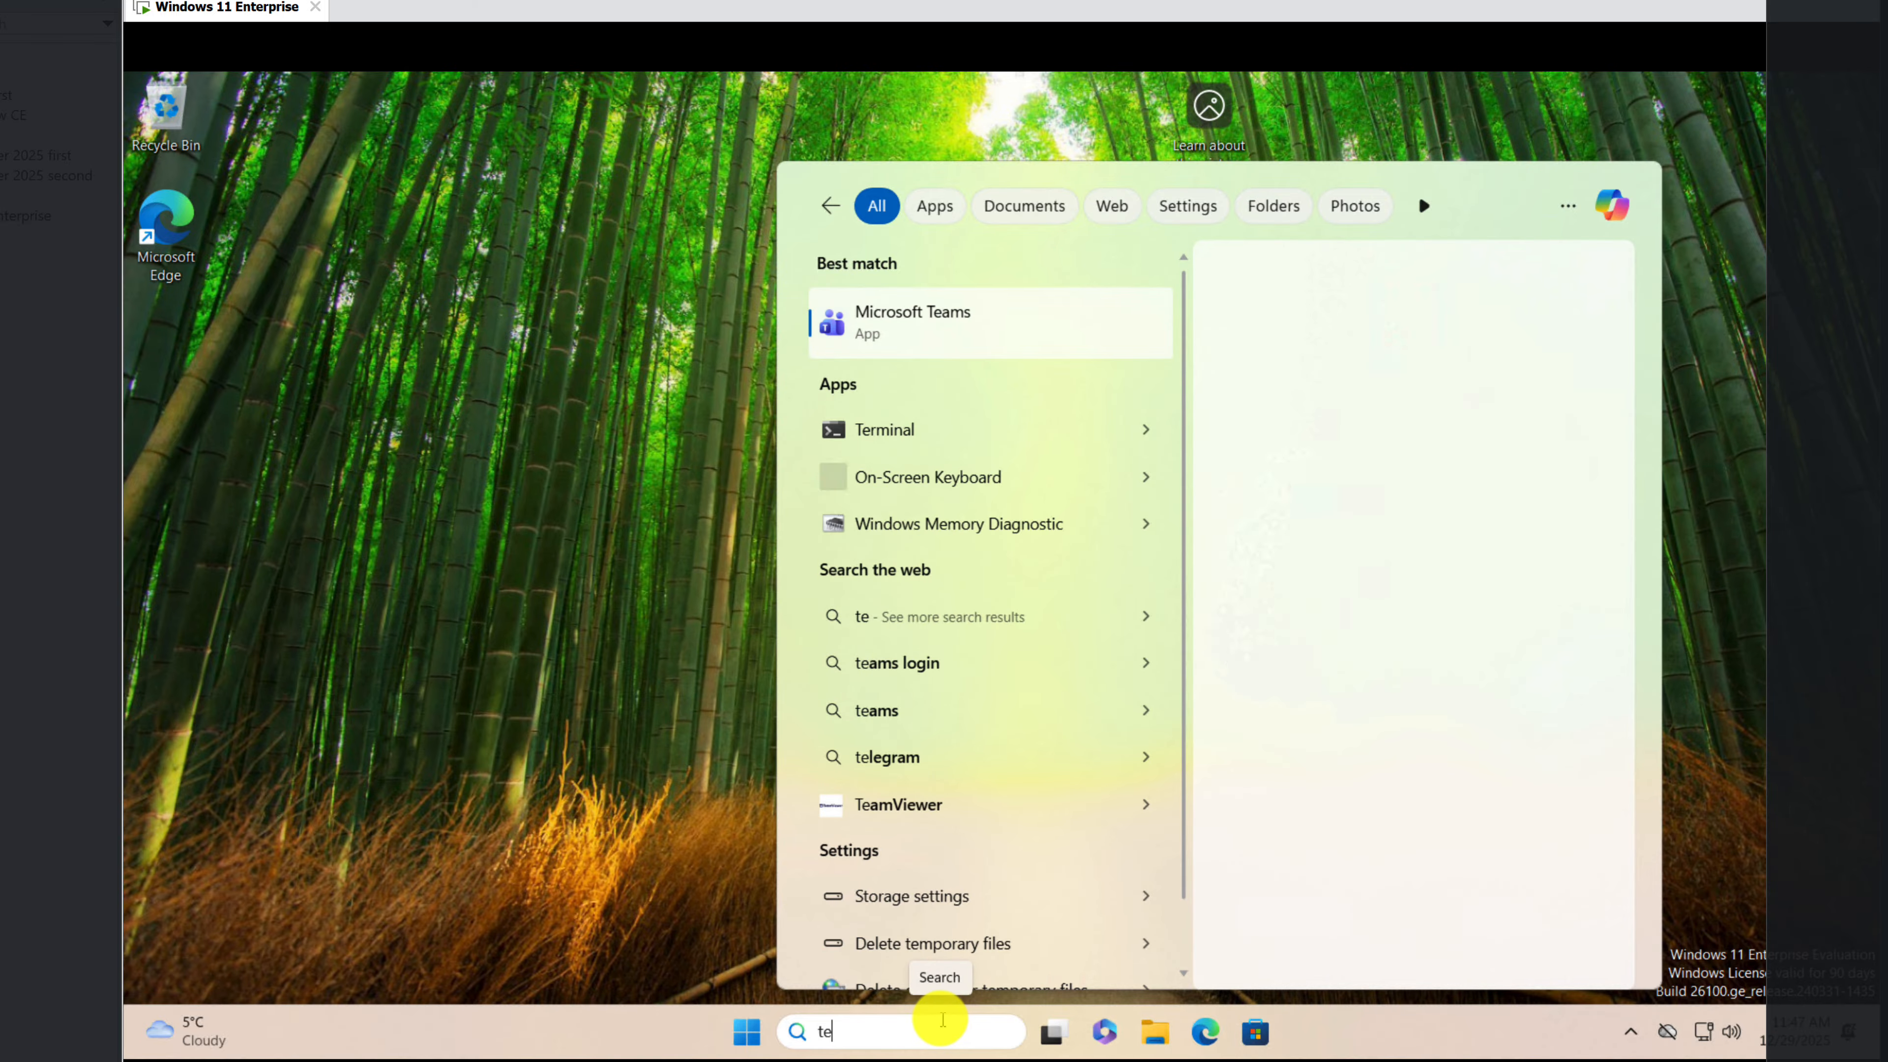
text(ask)
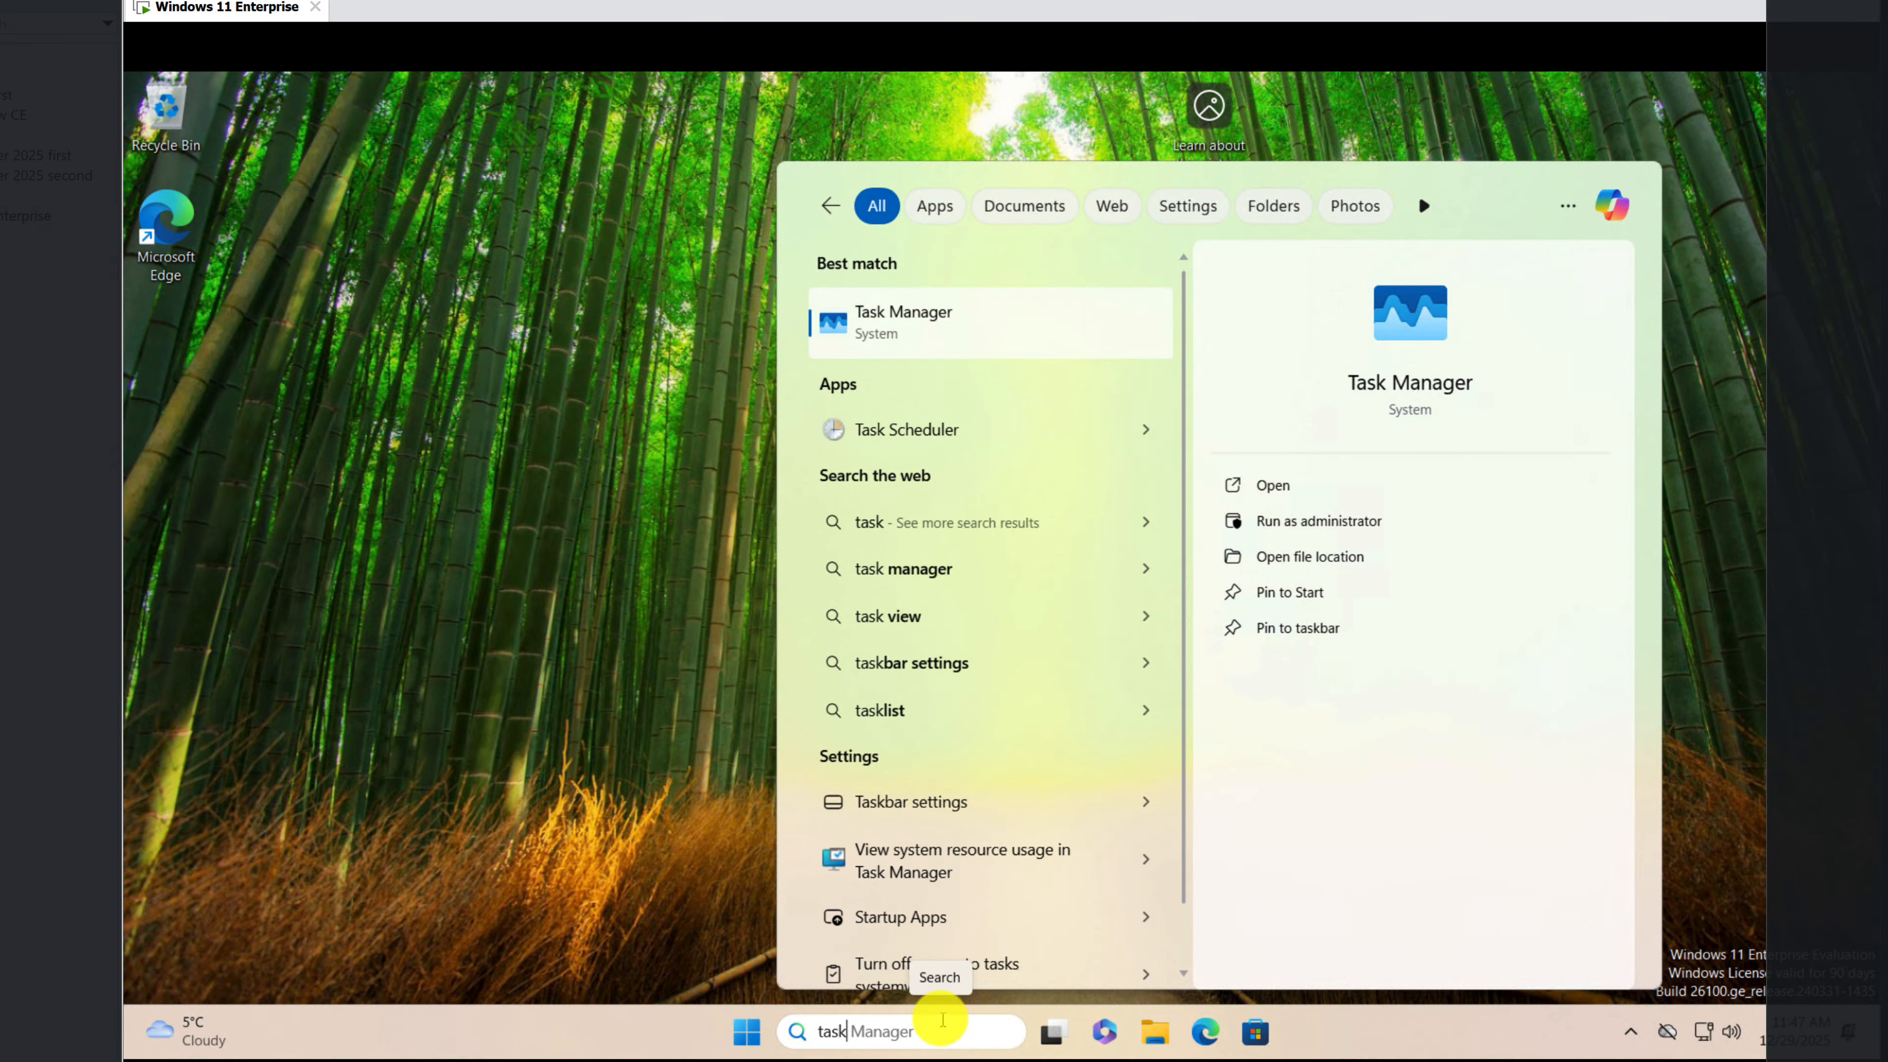
right_click(839, 318)
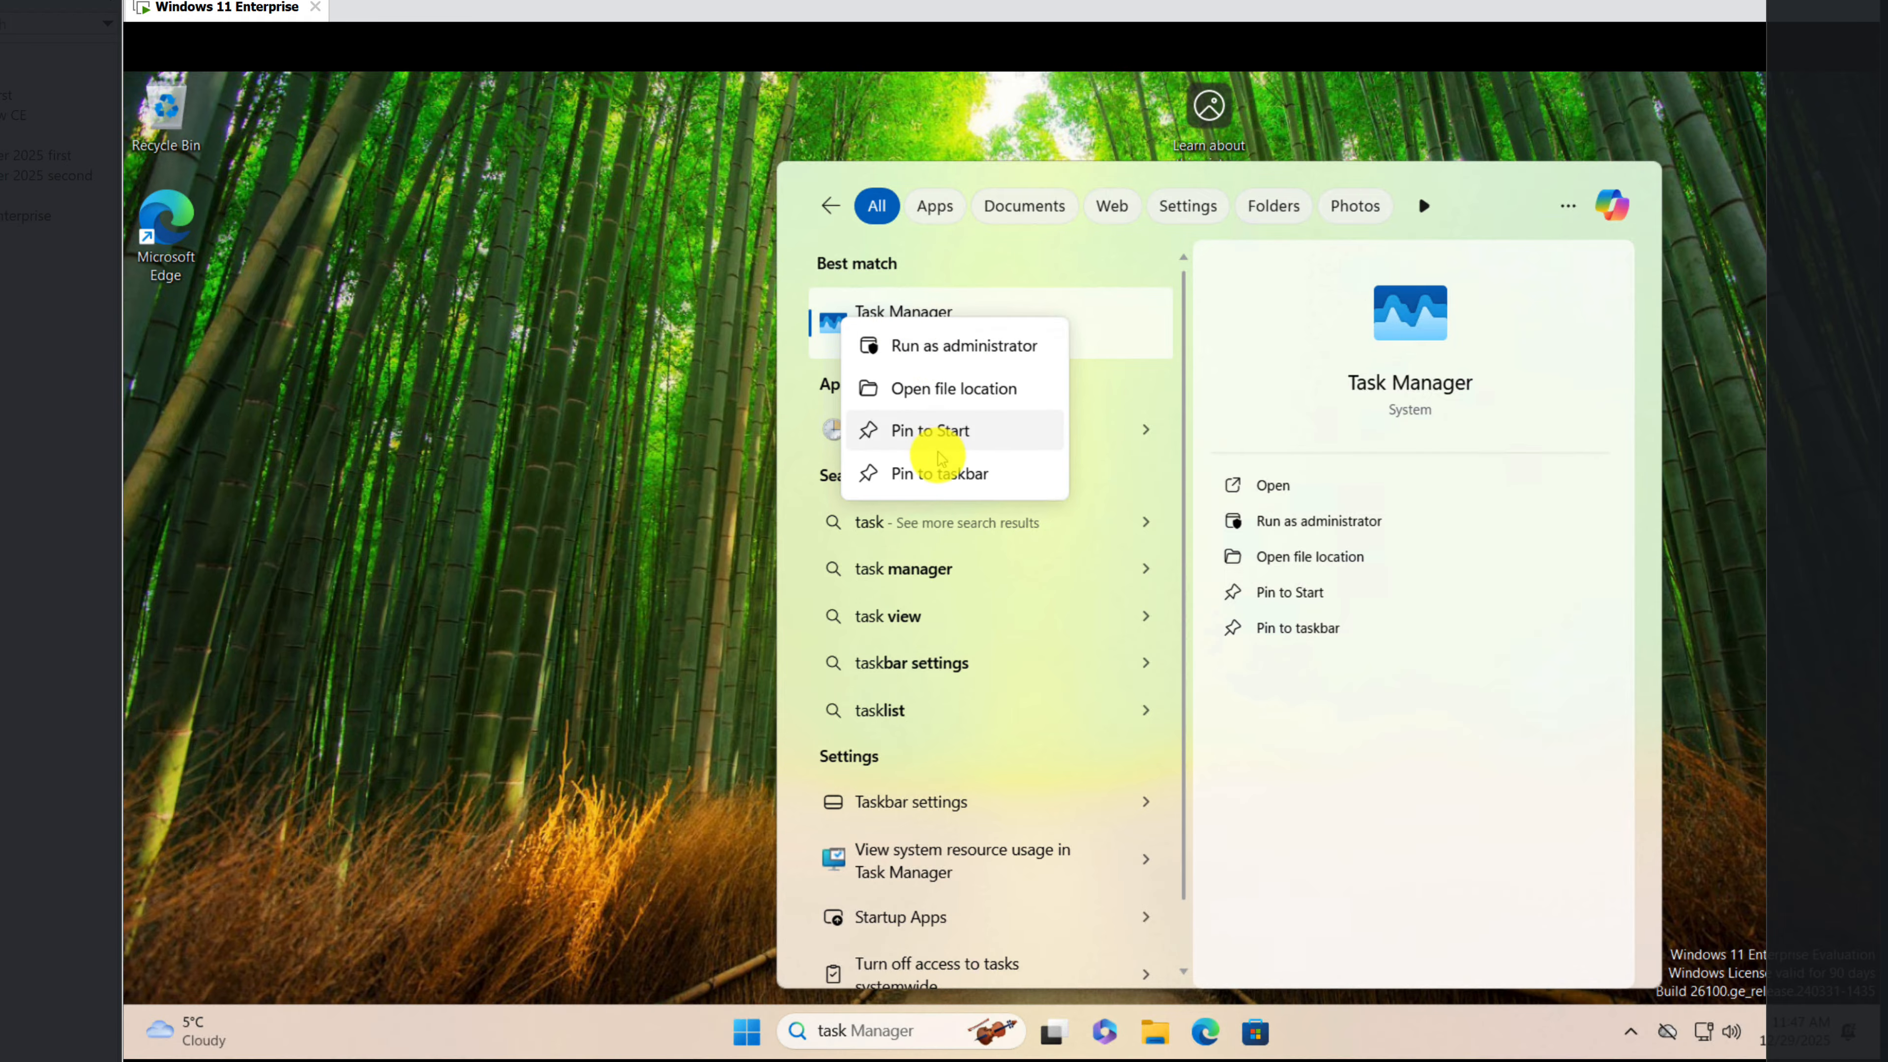
click(942, 473)
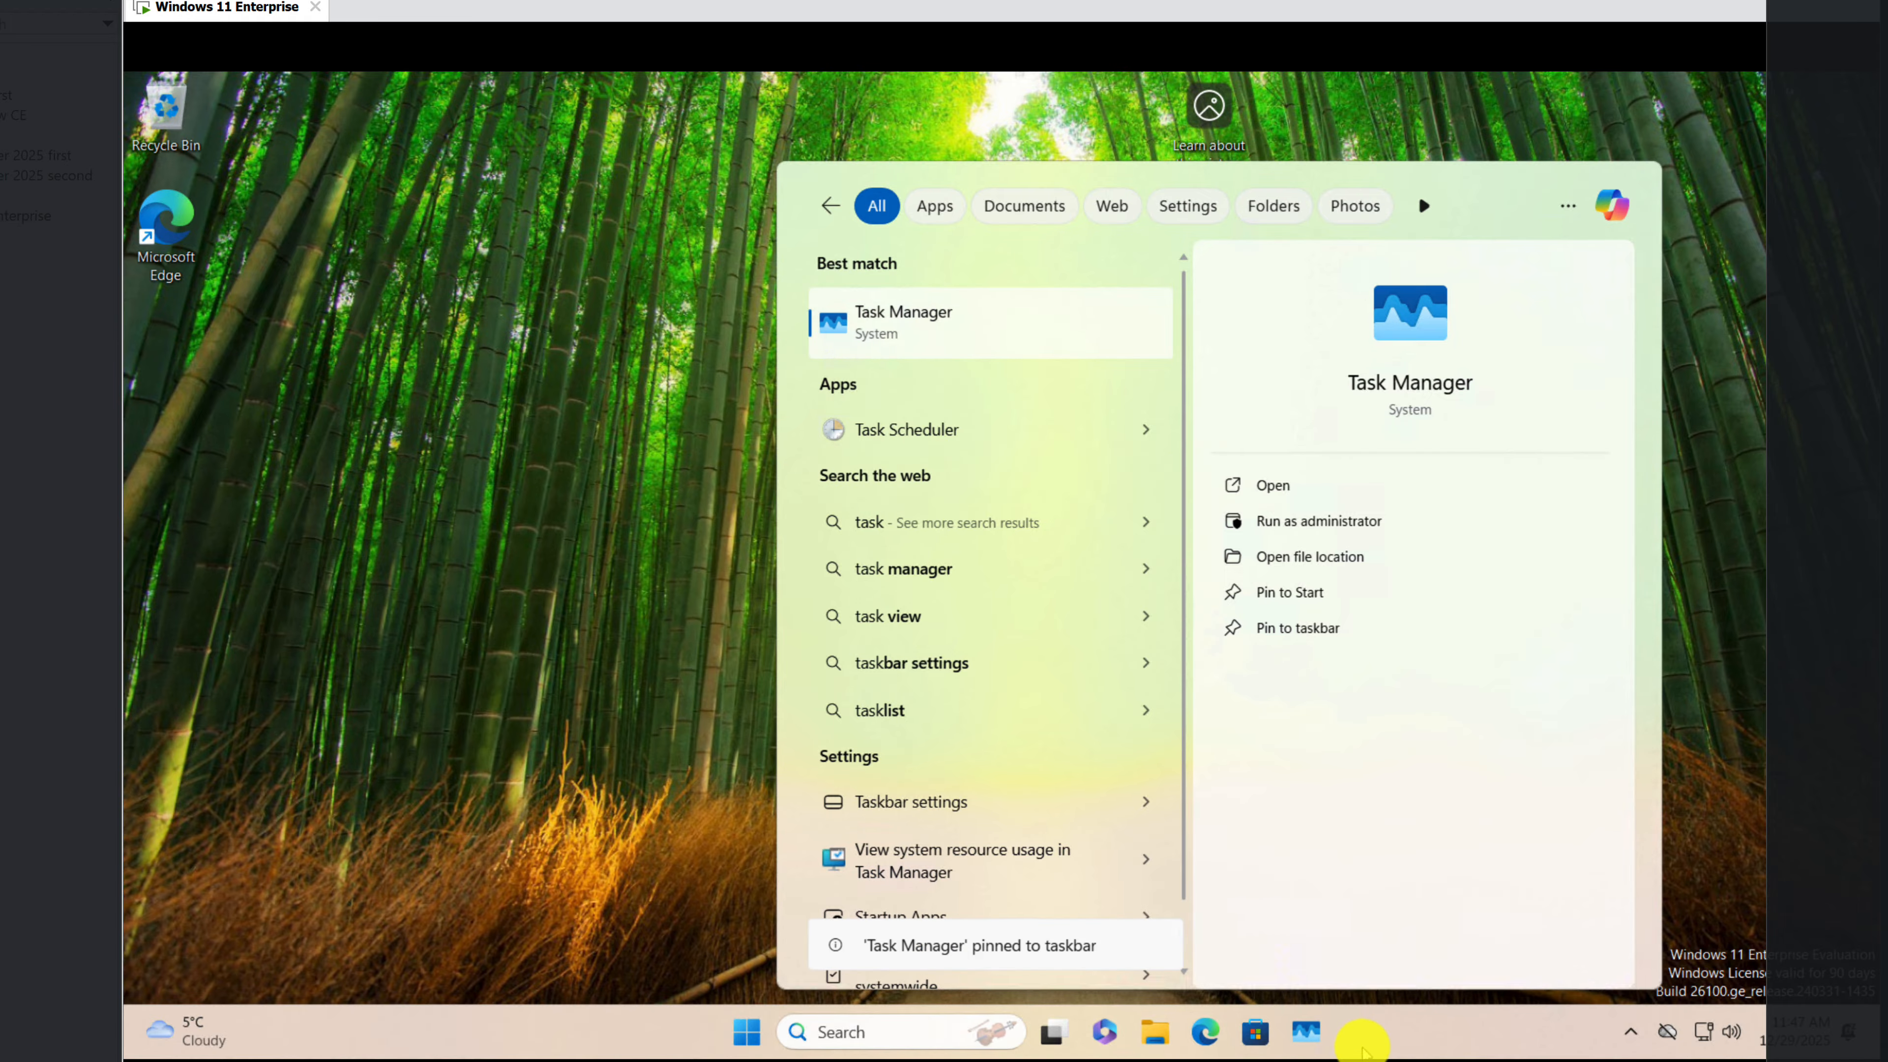
Step: Open Task Manager, examine the Performance and Processes views, and minimize its window
click(1305, 1032)
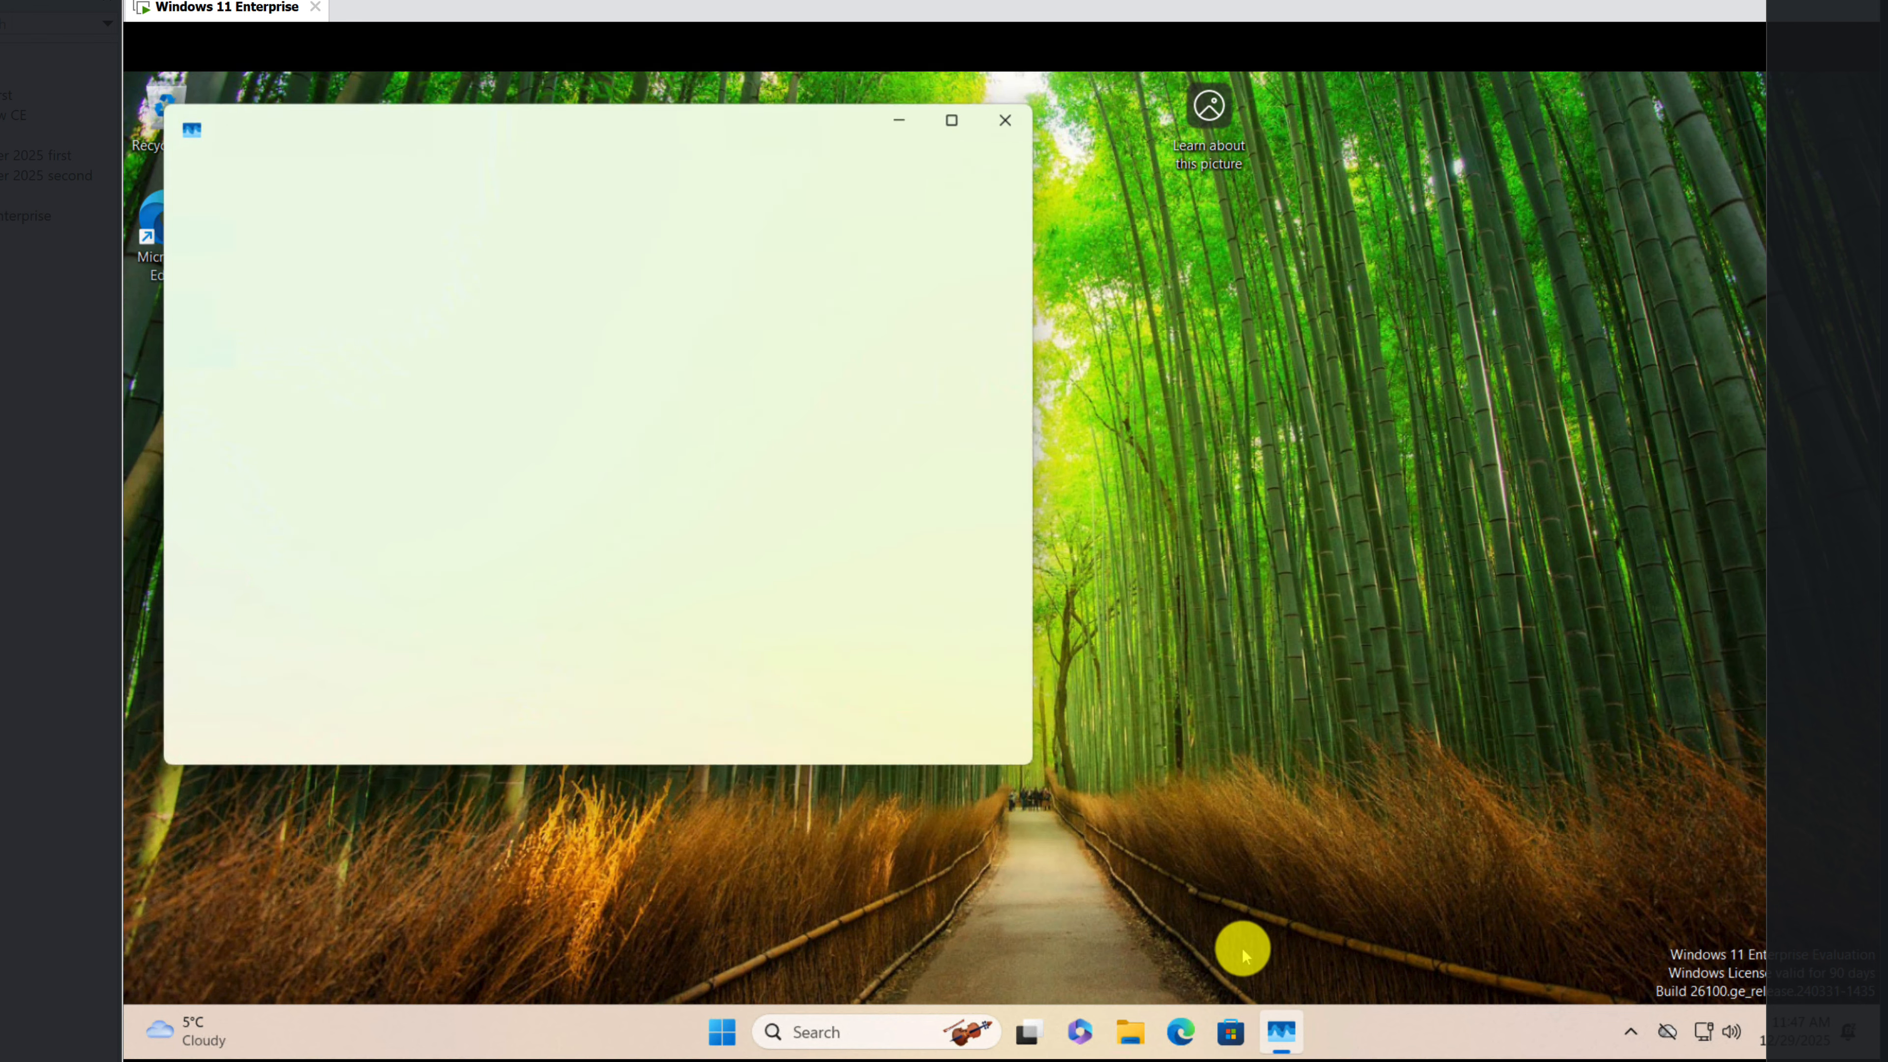
drag(793, 131, 1386, 196)
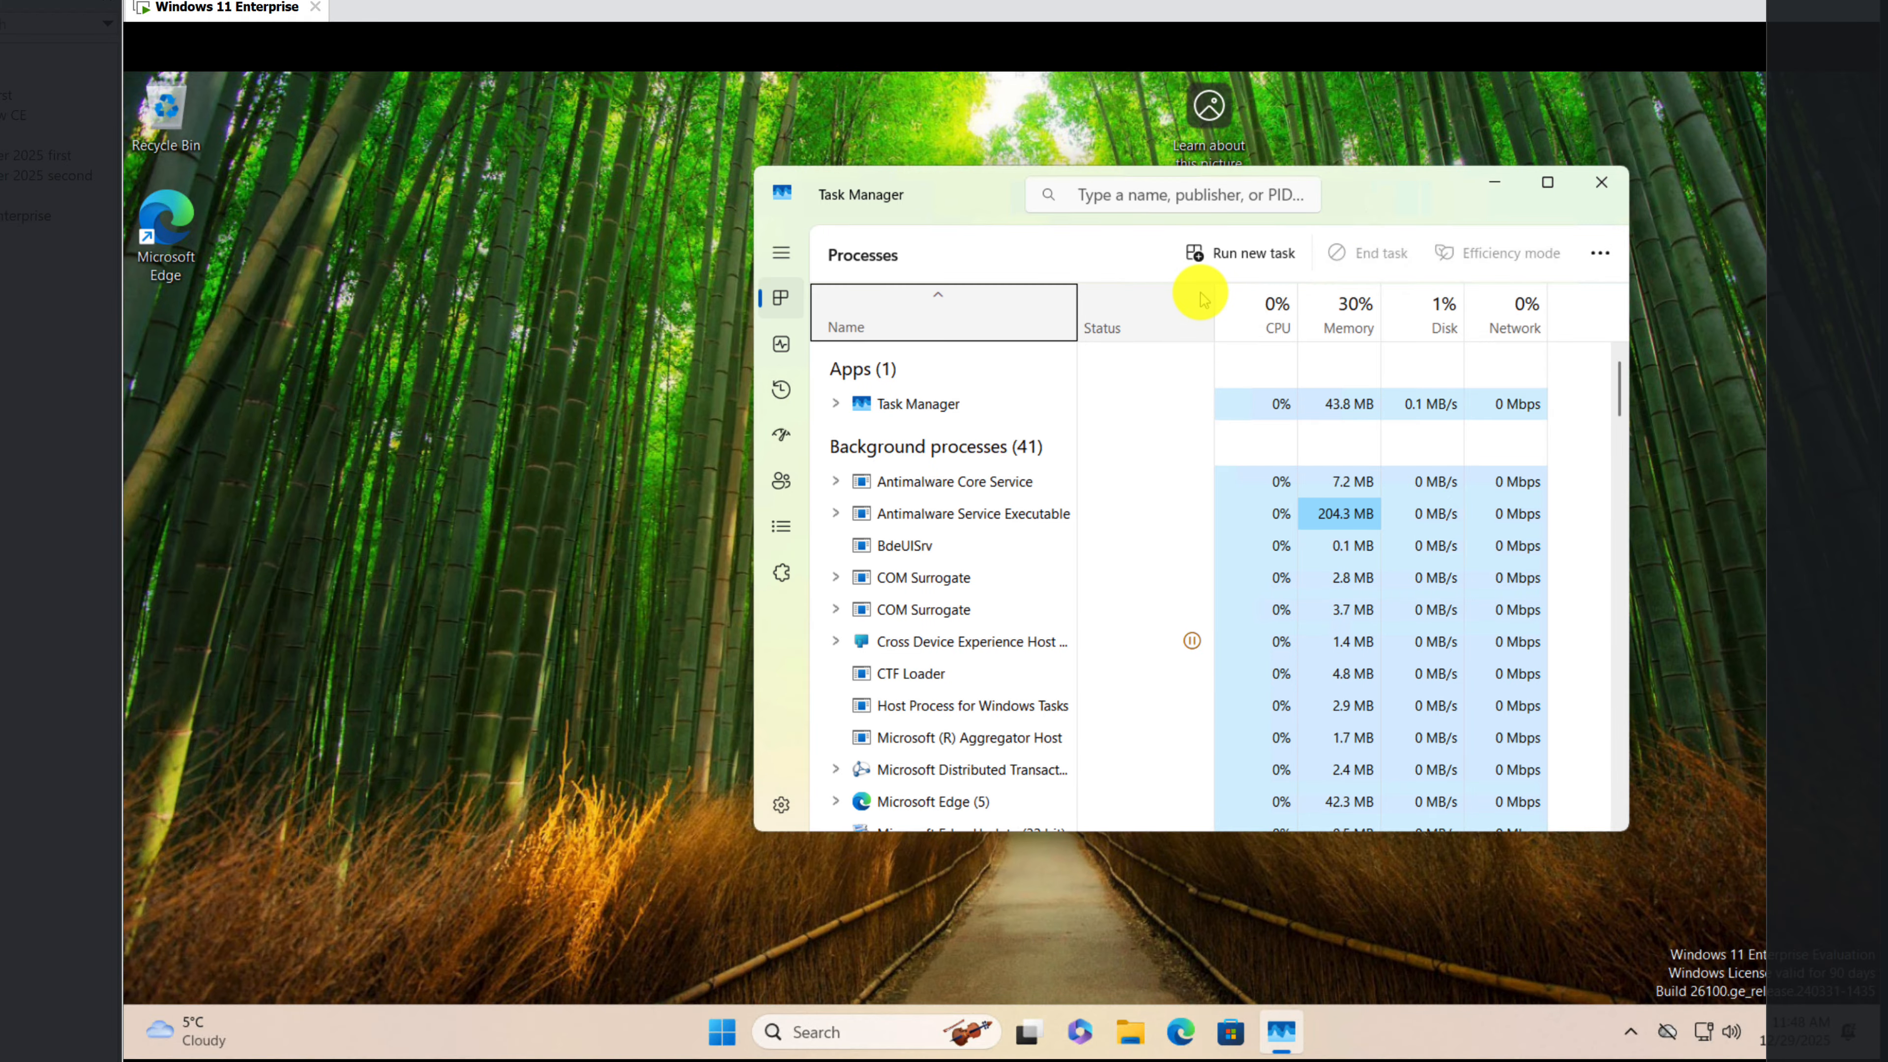
click(780, 346)
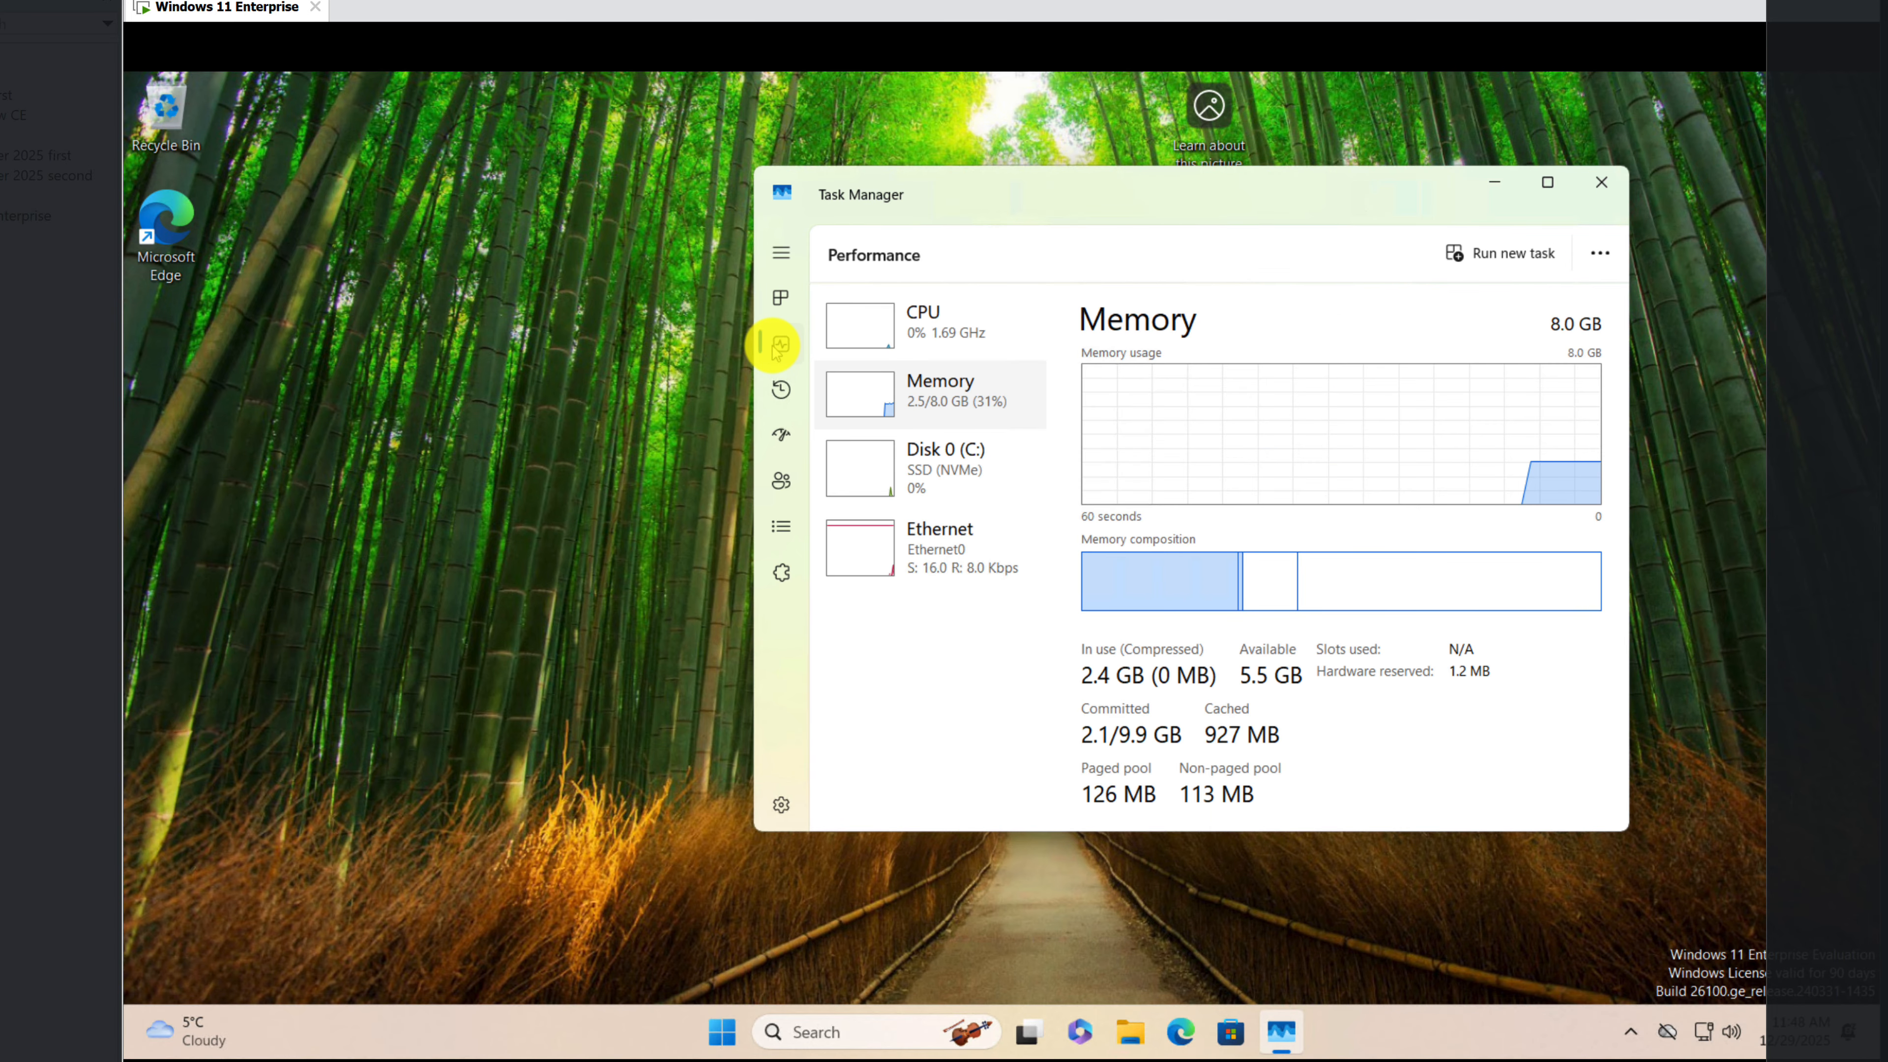
click(780, 300)
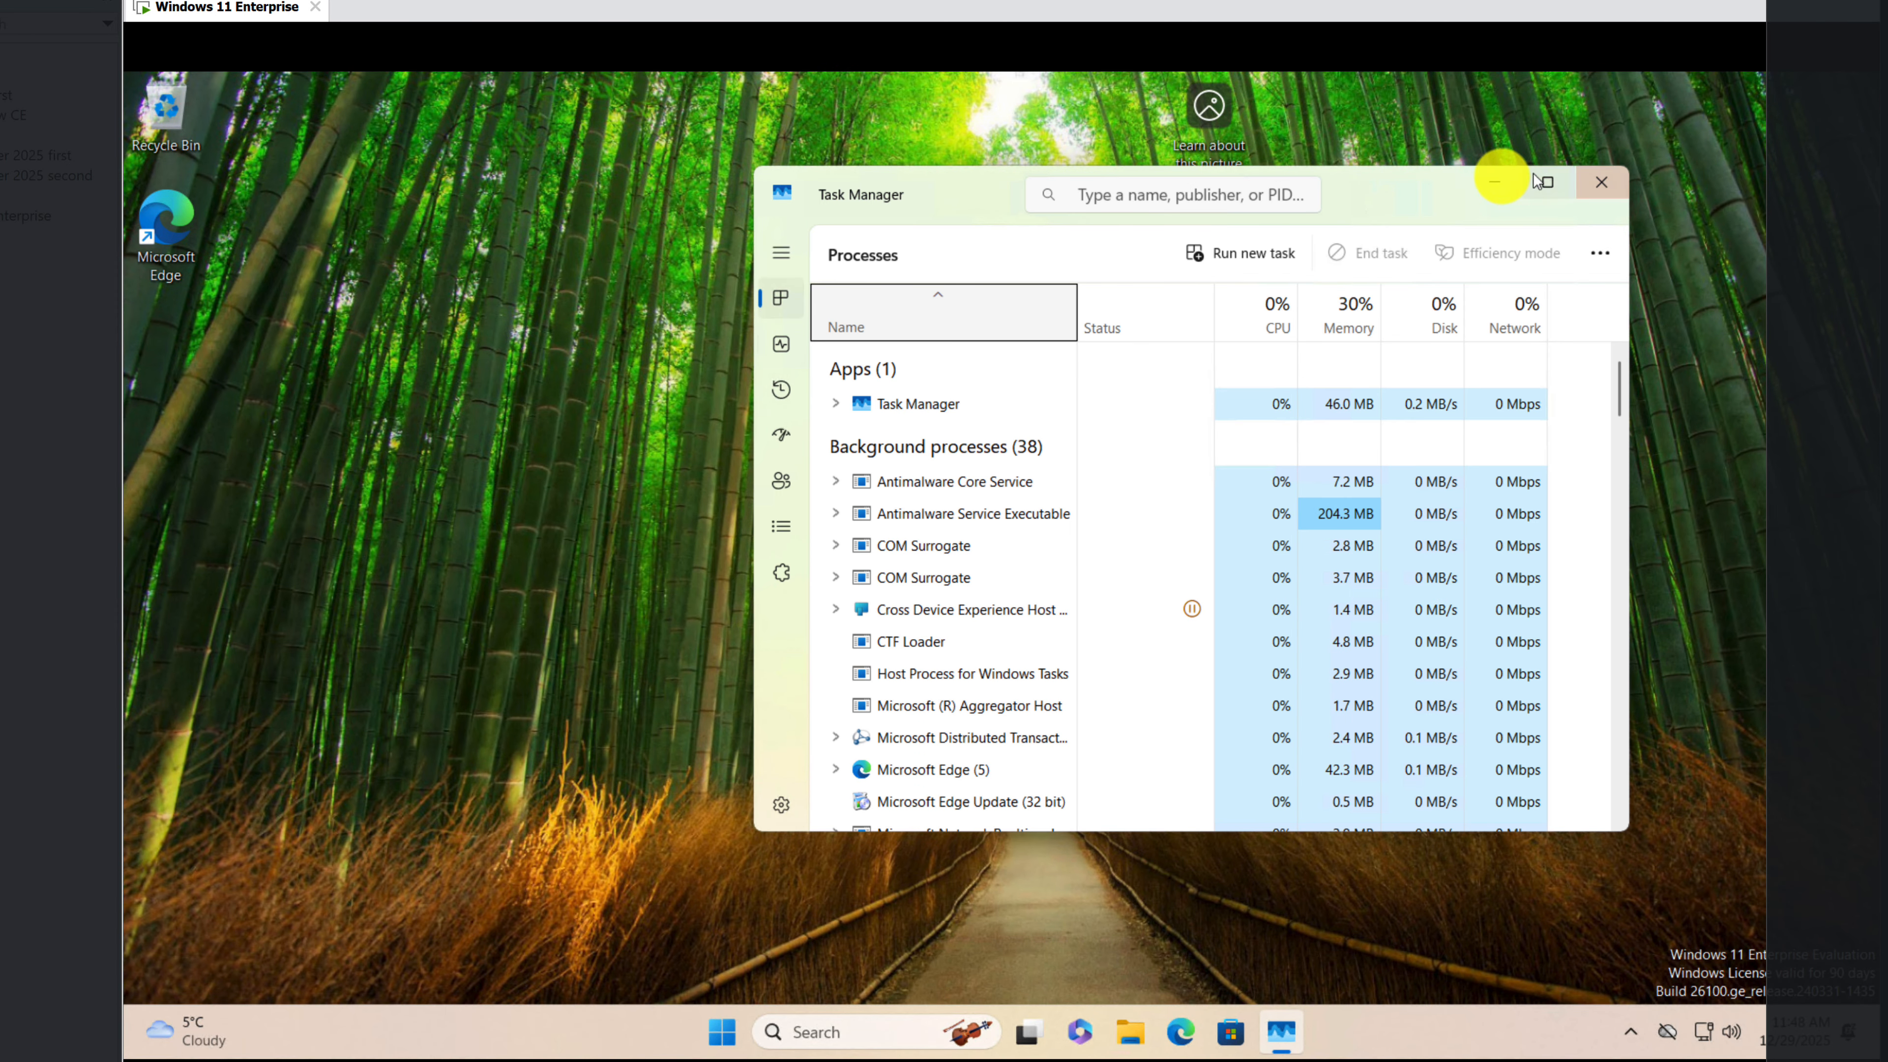
click(1494, 181)
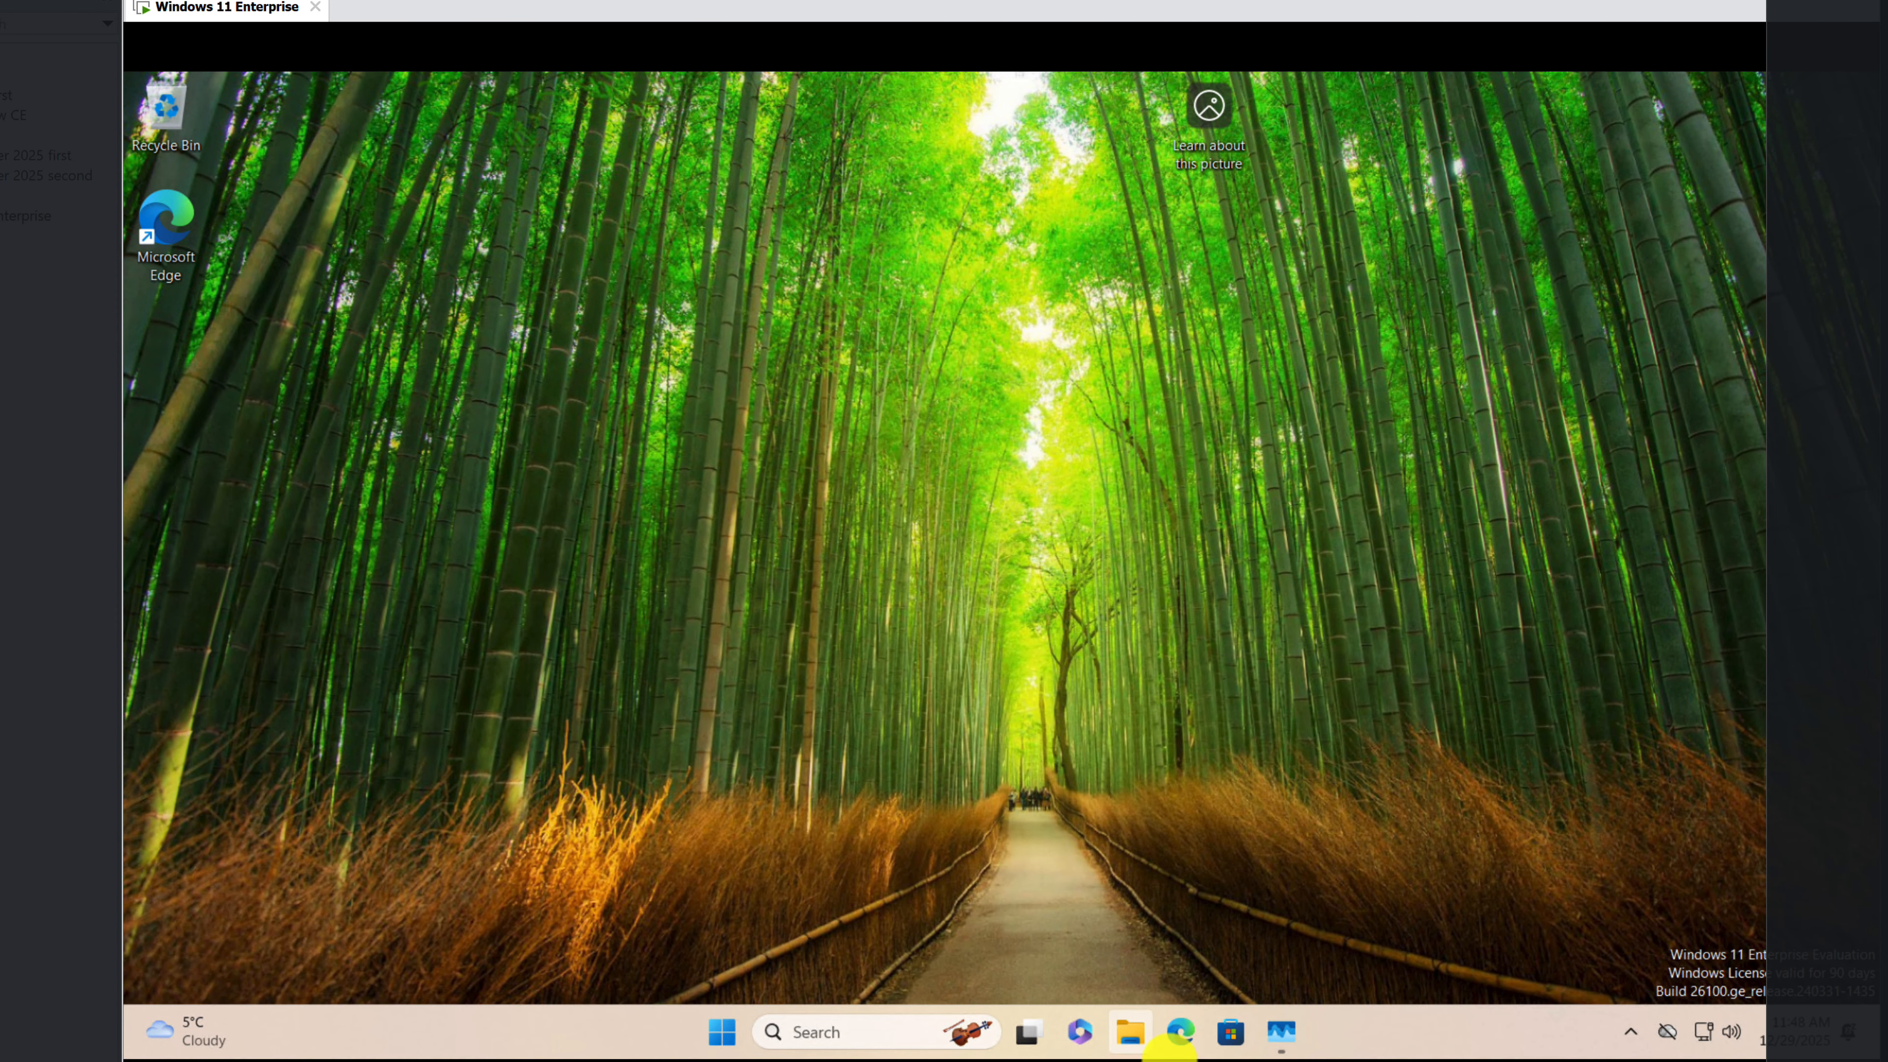
Step: Switch to Microsoft Edge and open the website mikrotik.com
click(1182, 1037)
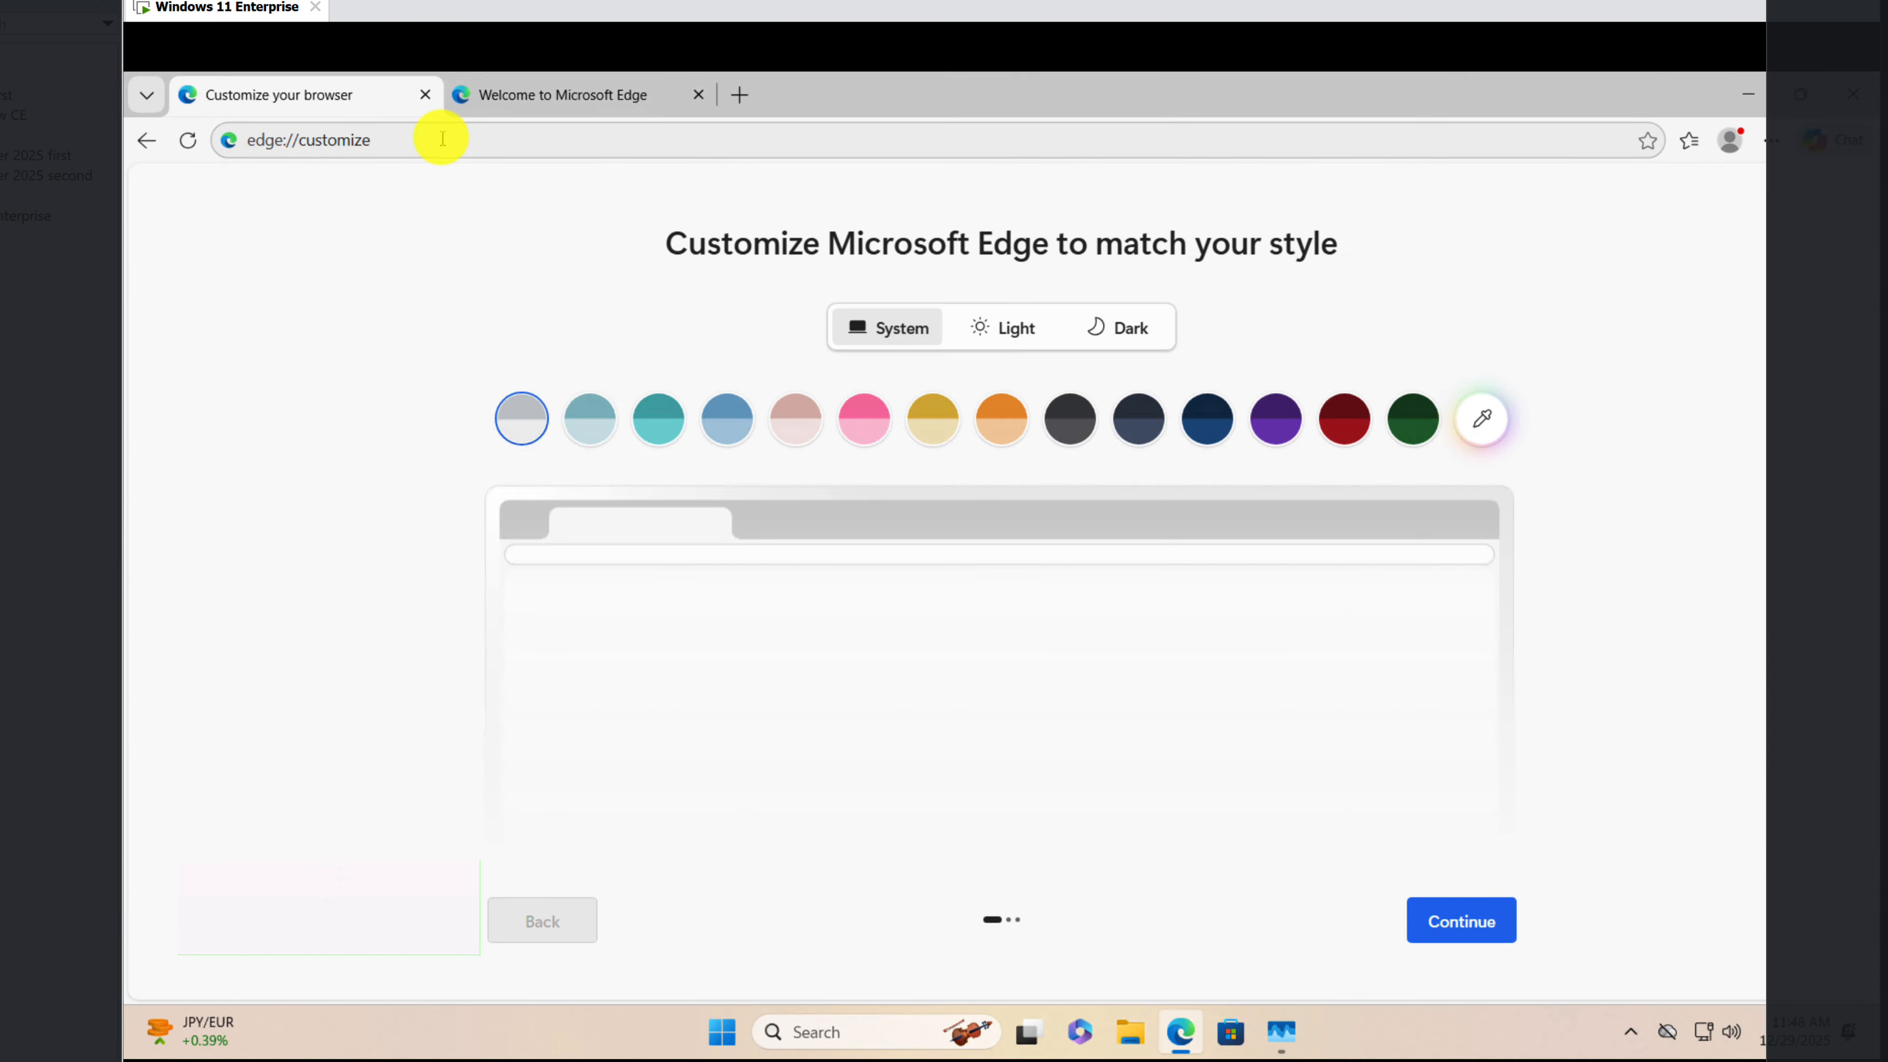
click(443, 139)
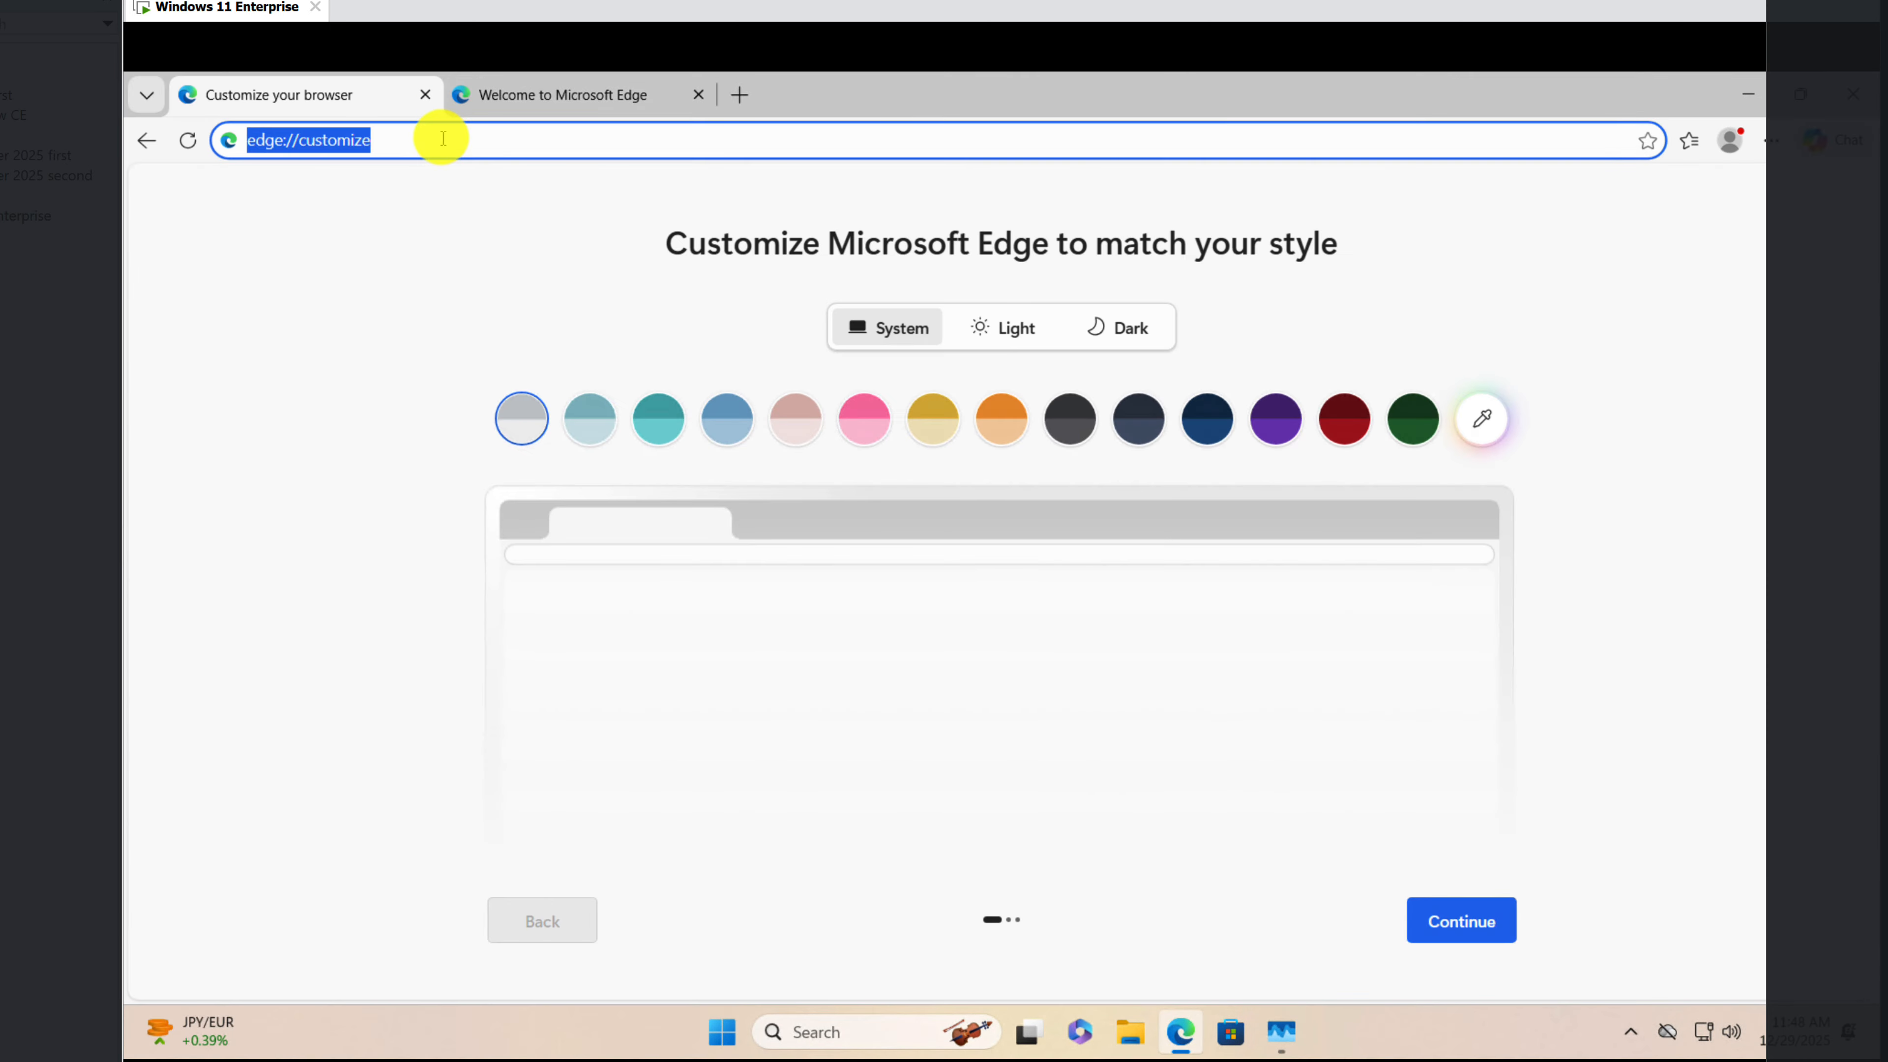
text(mik)
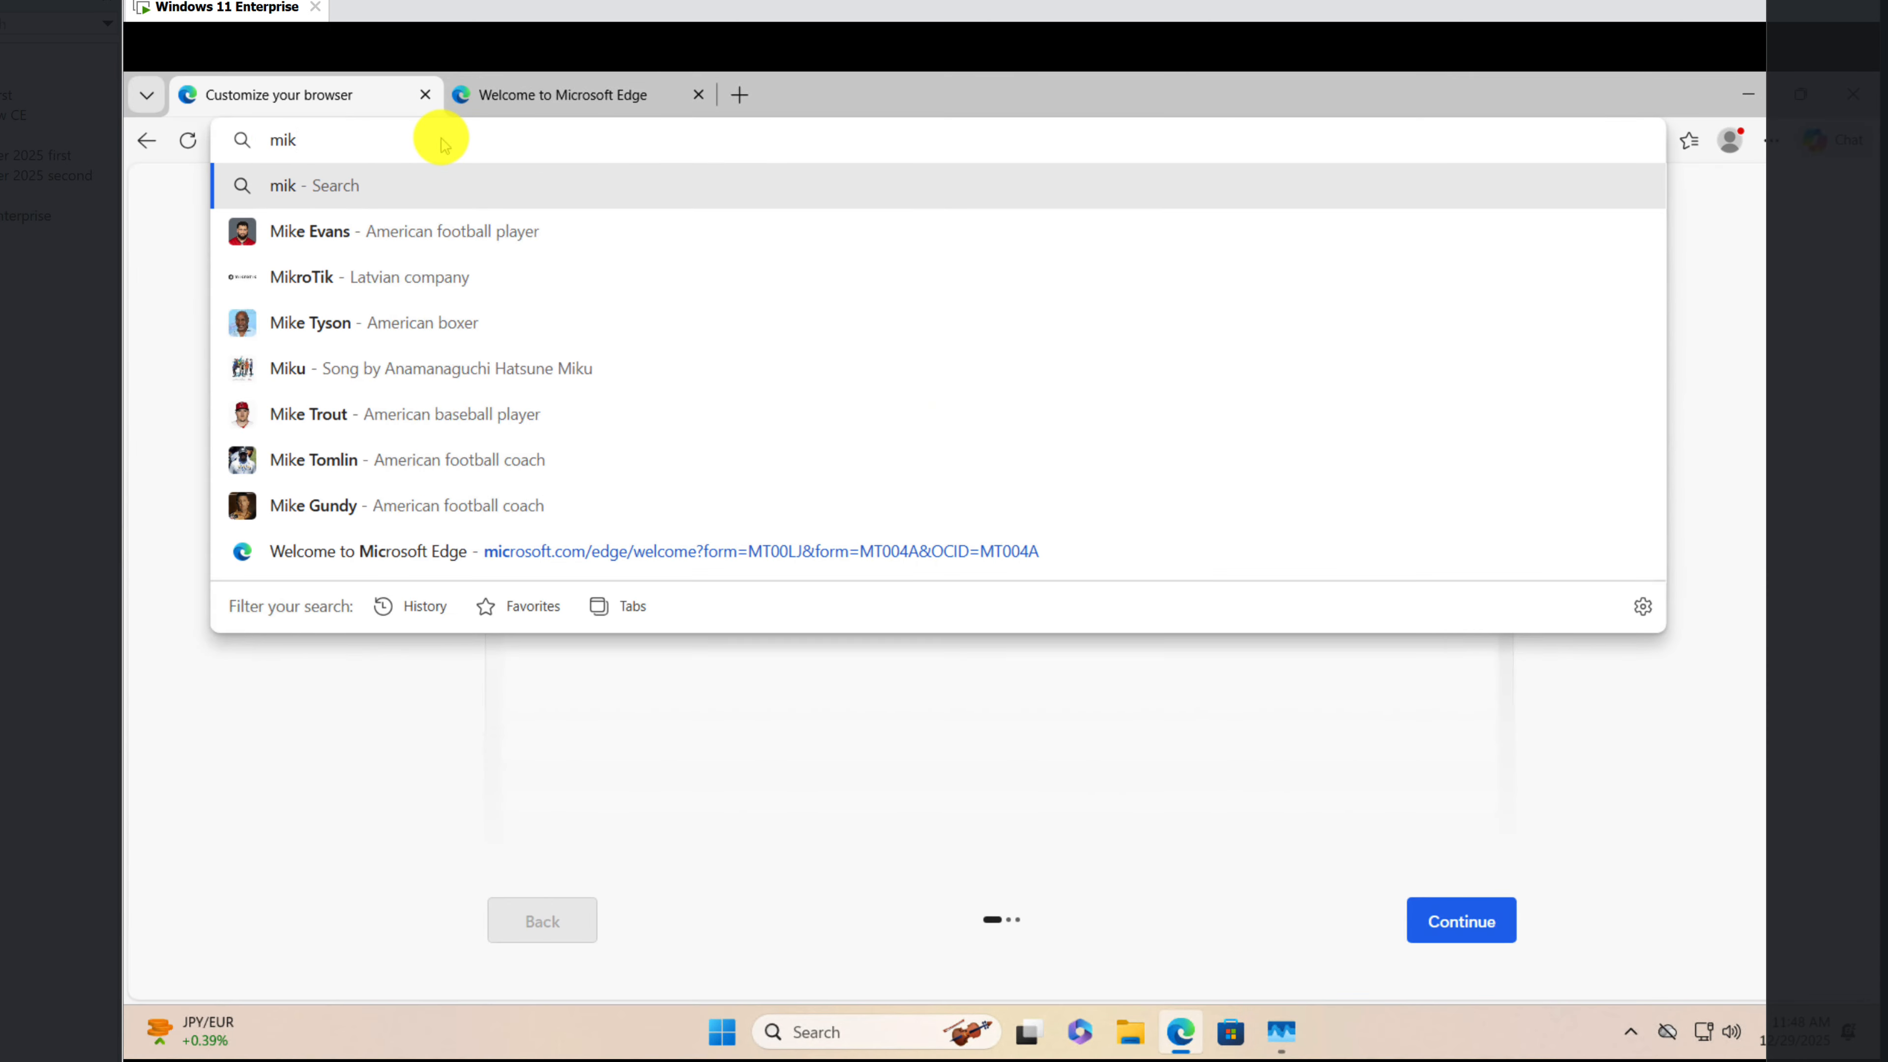
text(rotik.com)
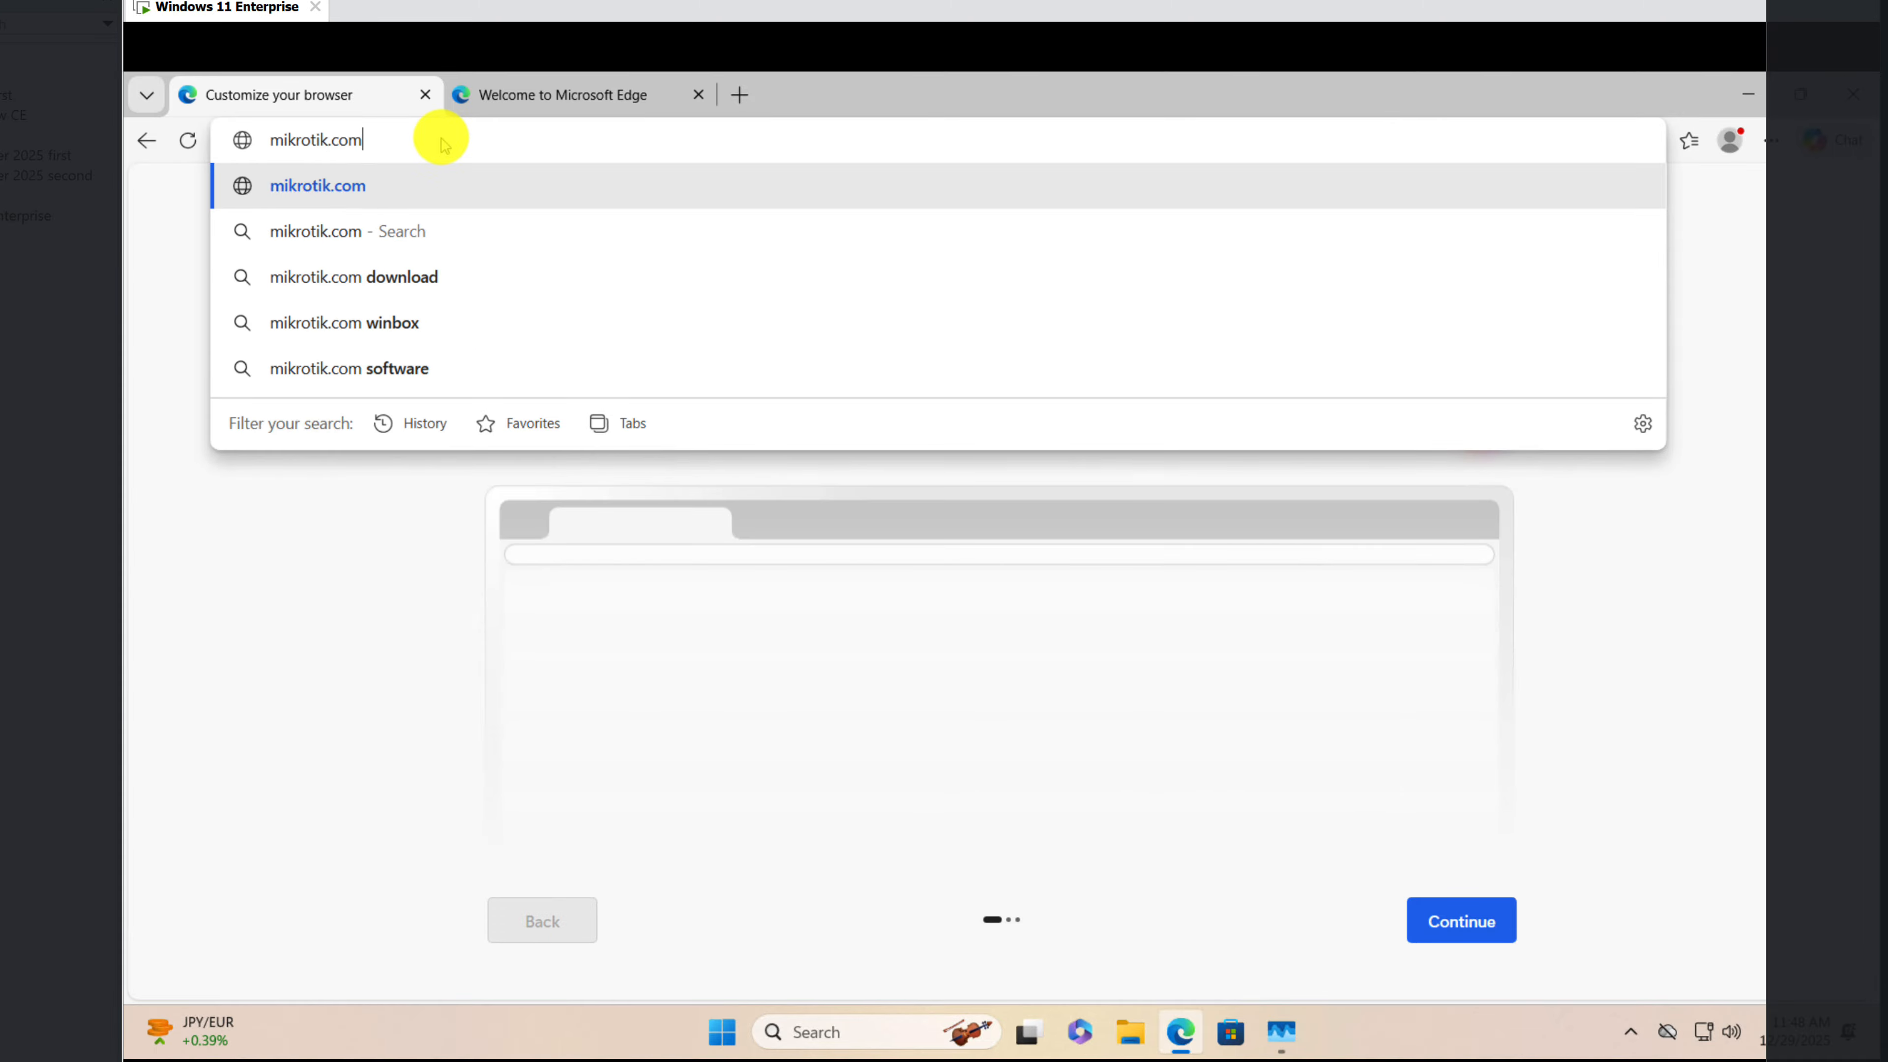
key(Return)
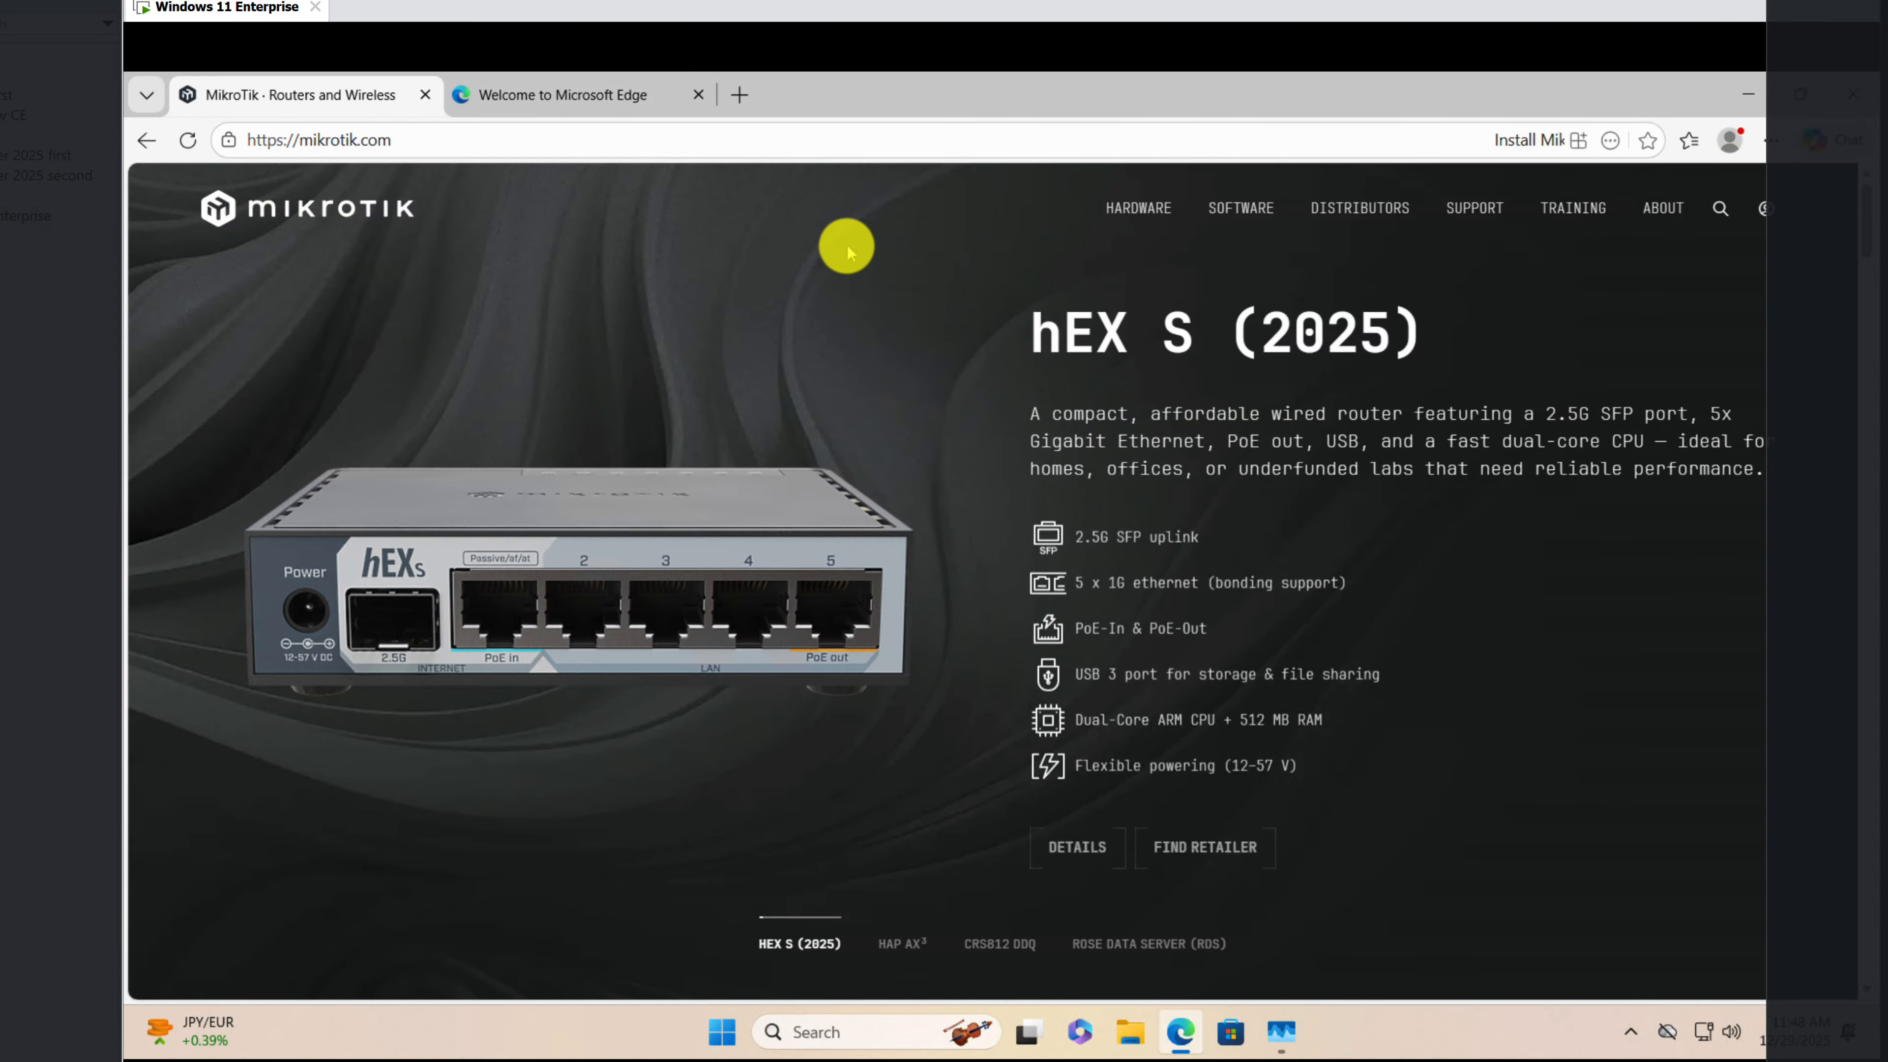
Step: Find the WinBox downloads on the MikroTik site and download WinBox v3.43 for Windows (64-bit)
click(1238, 209)
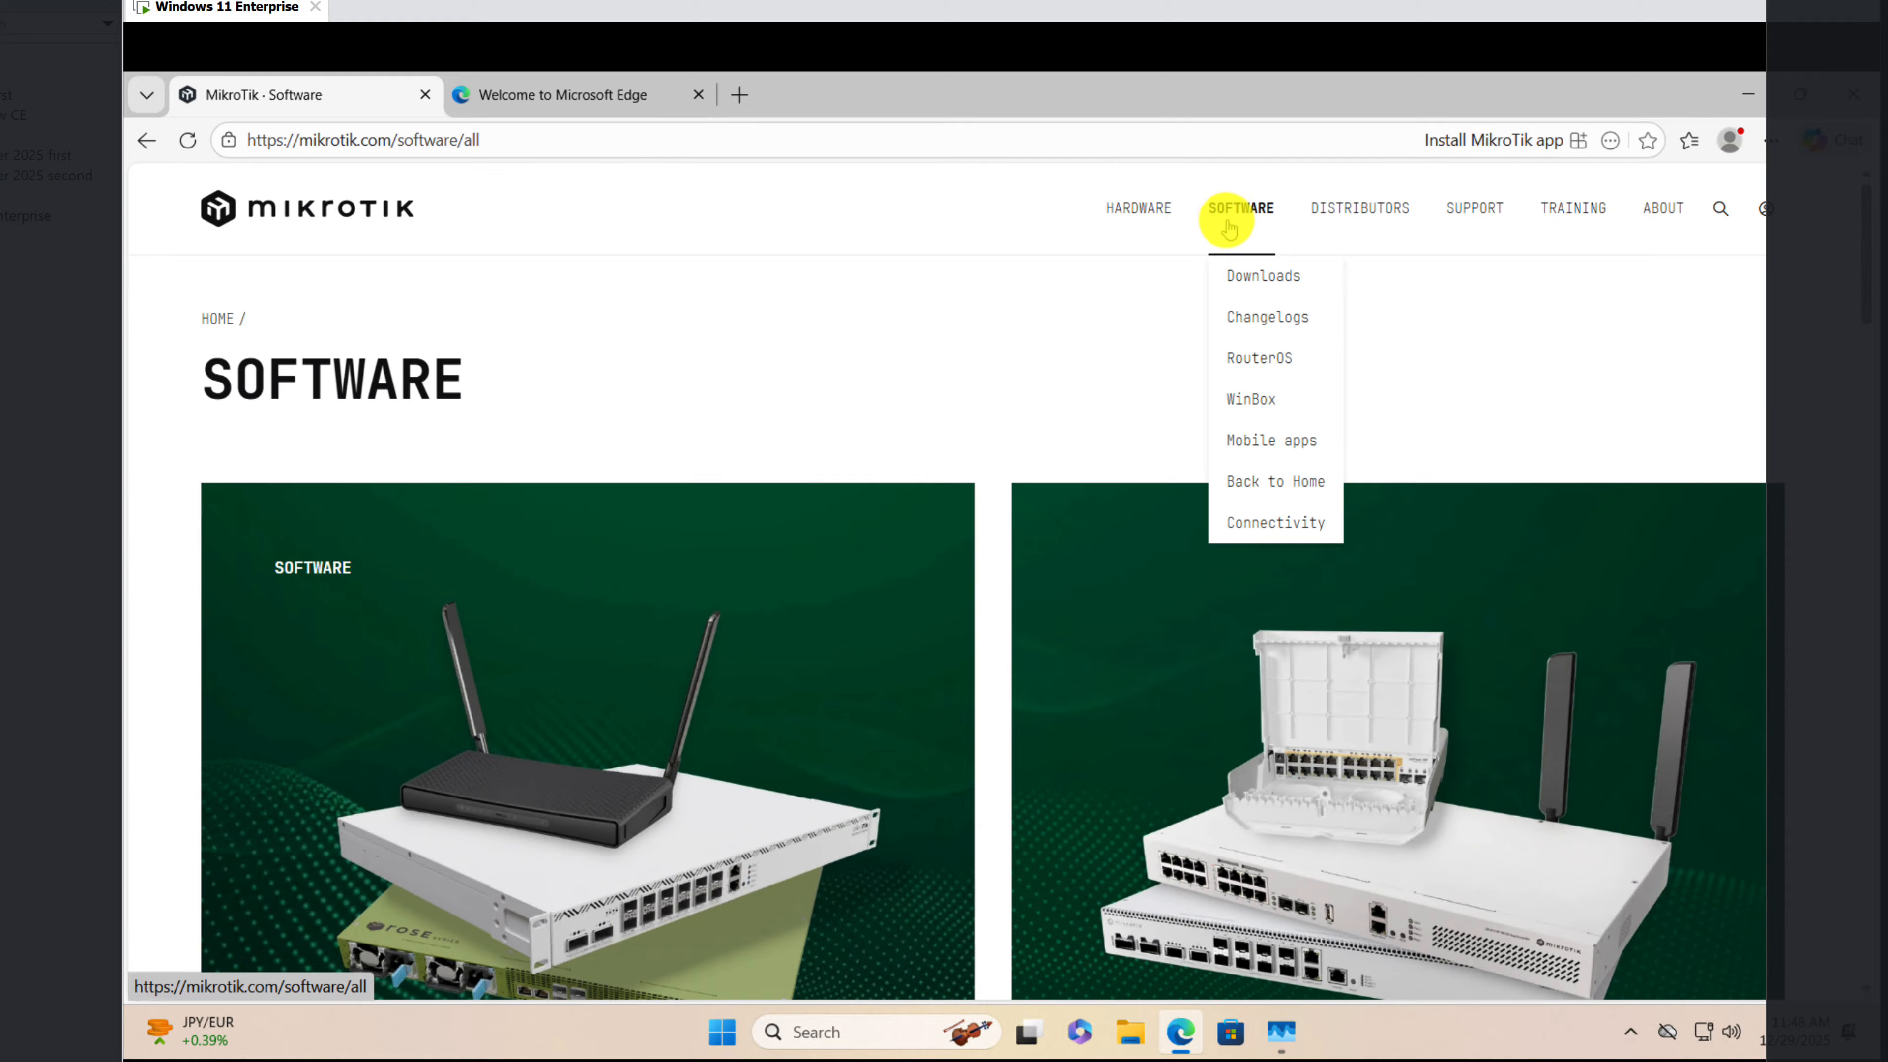
click(1251, 277)
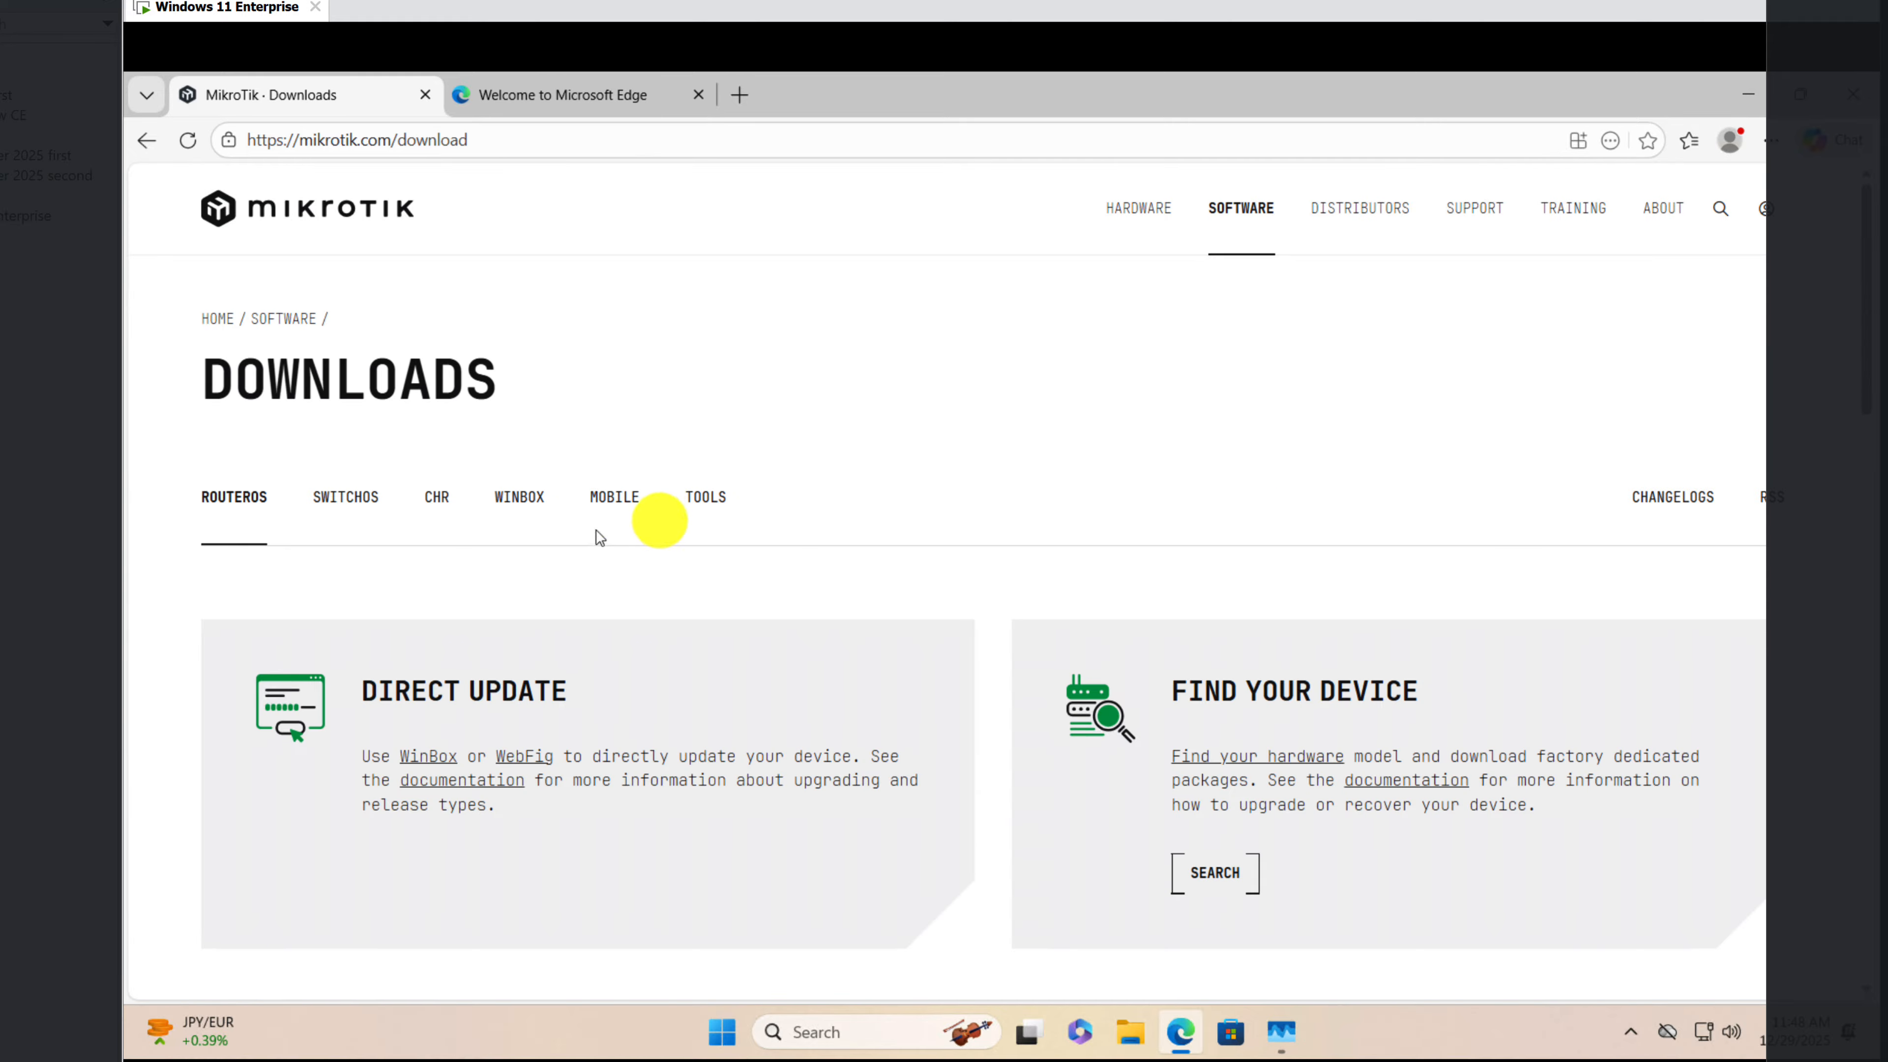
click(520, 496)
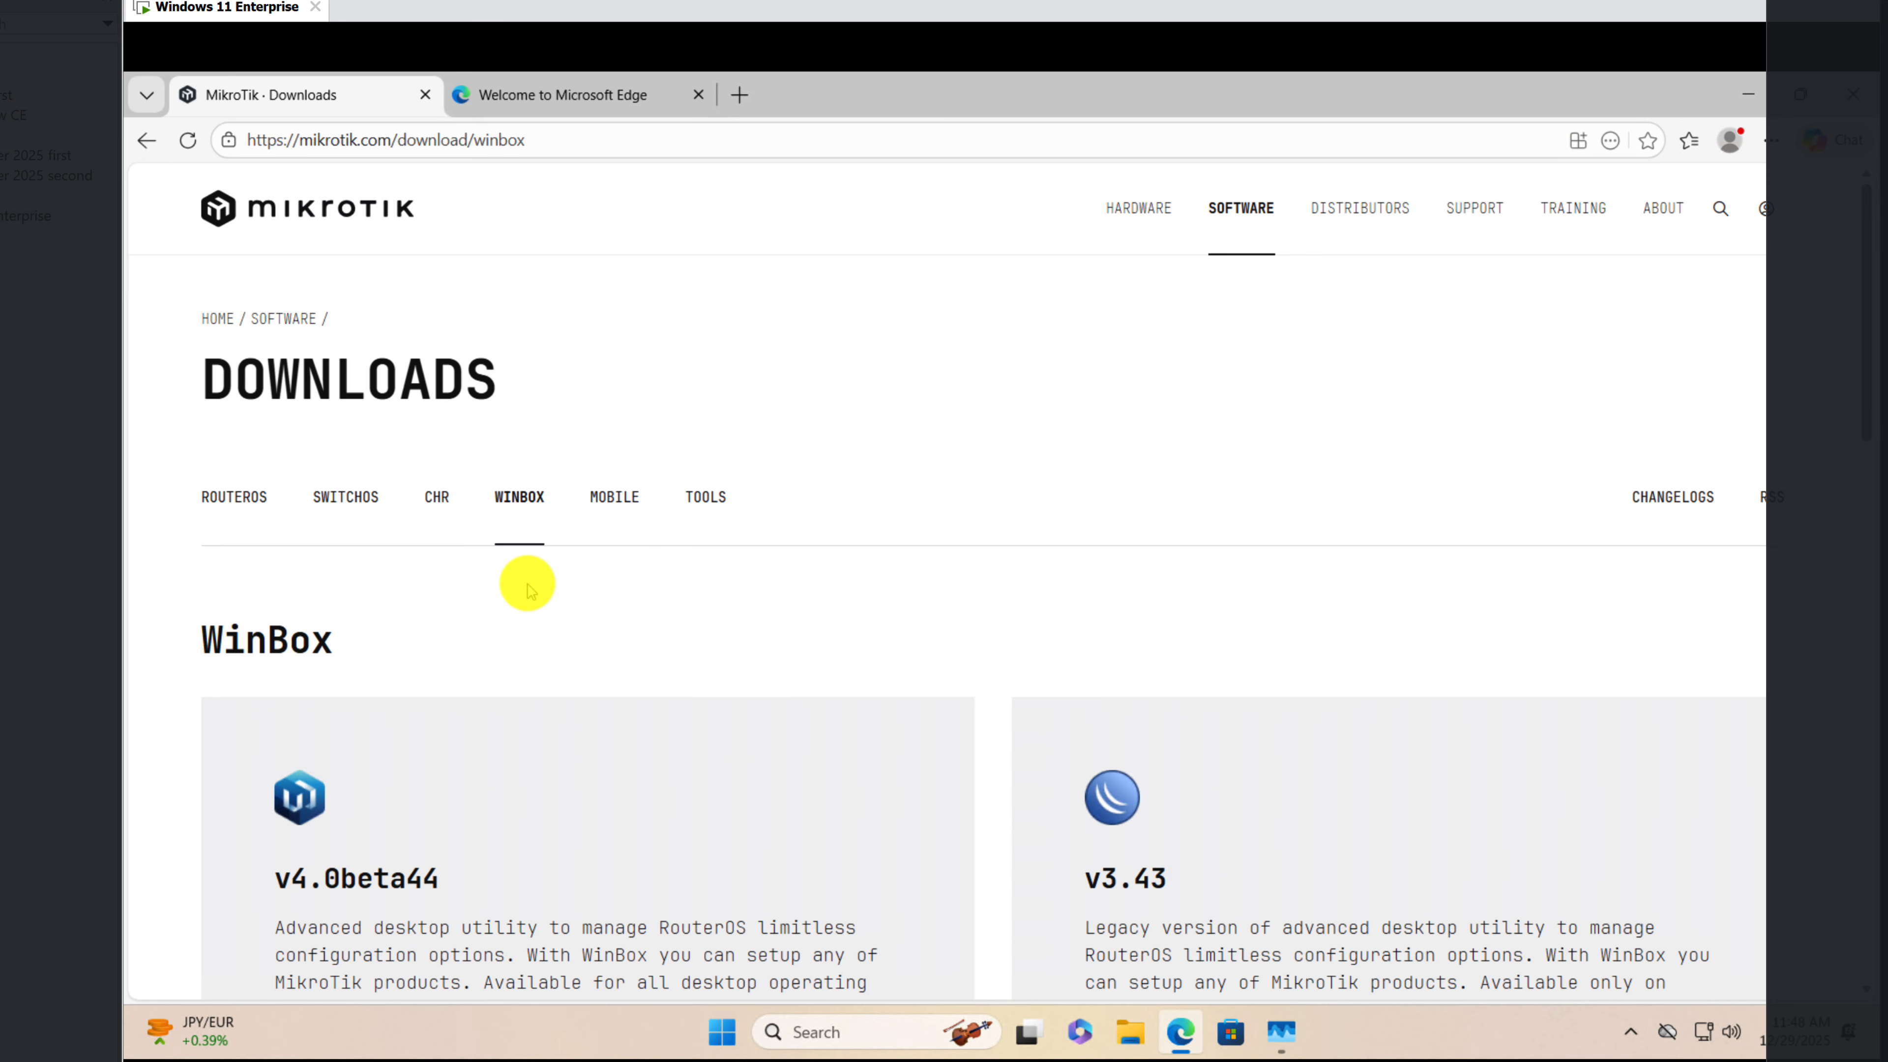
drag(1862, 338, 1859, 483)
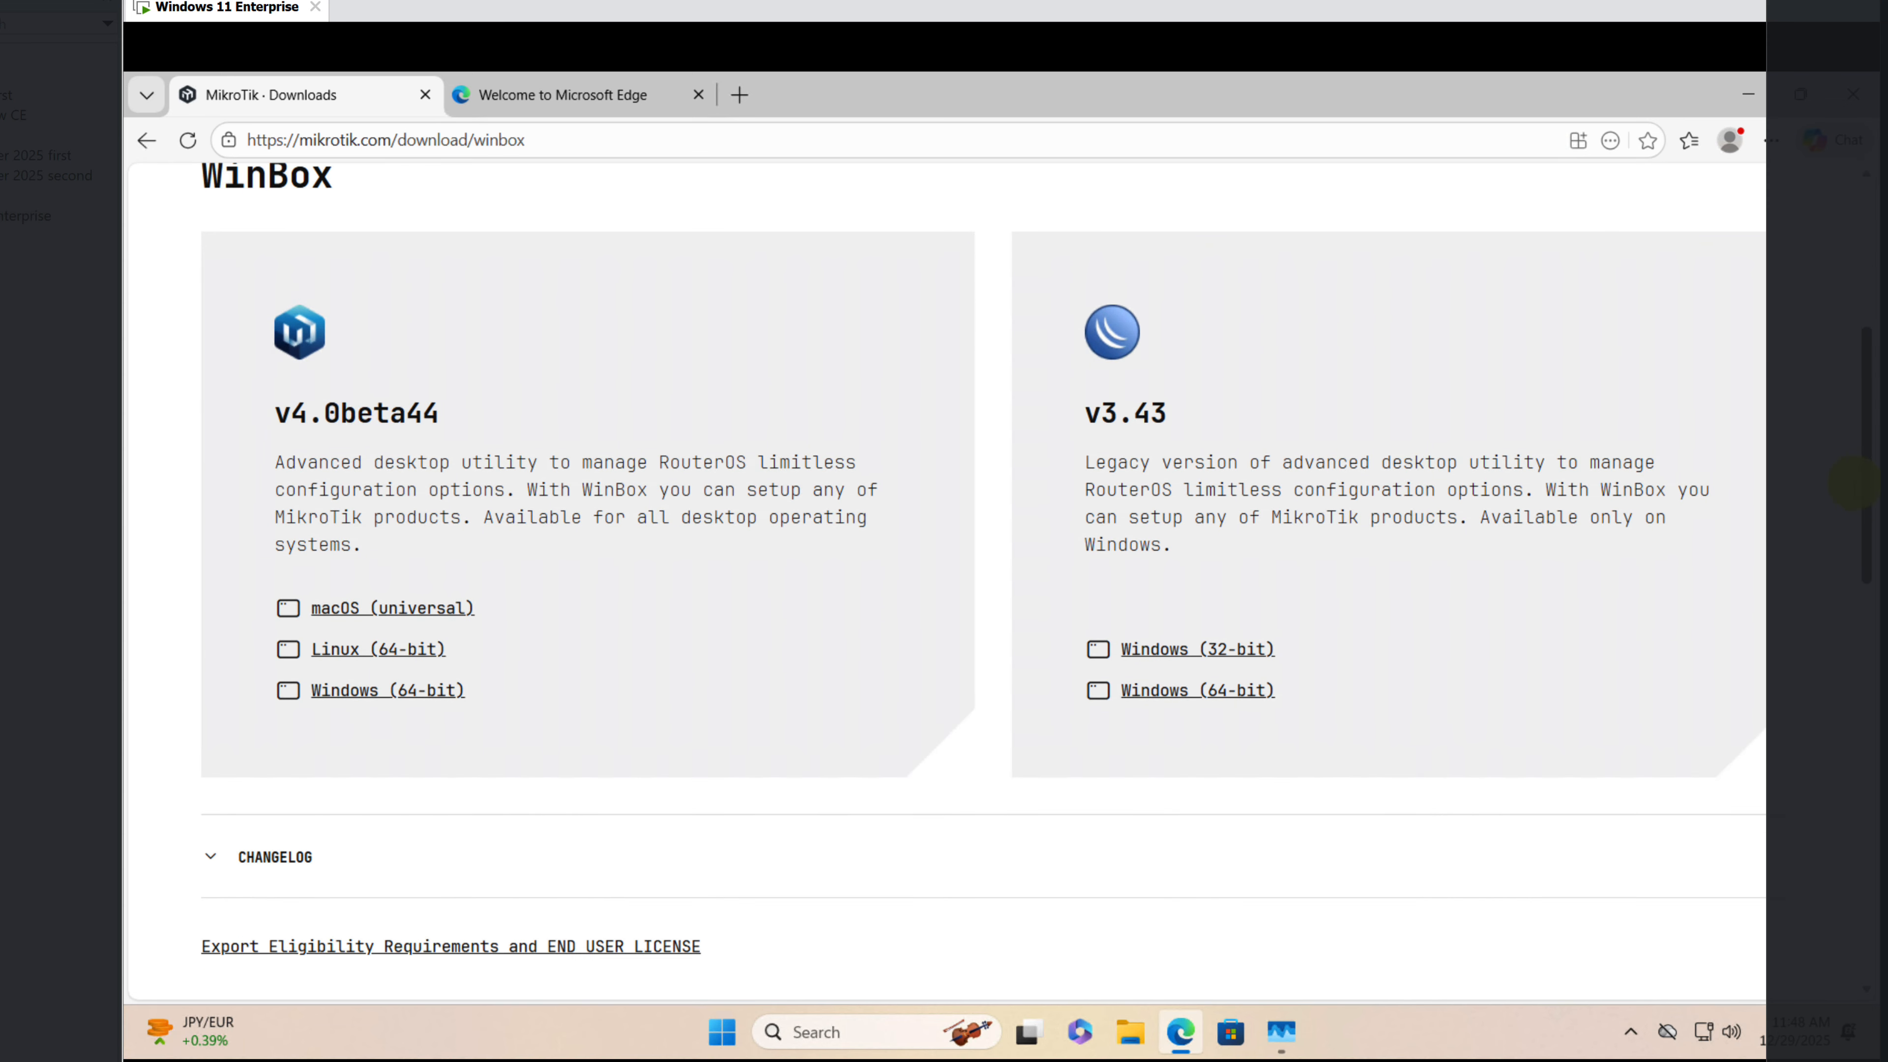
click(1182, 701)
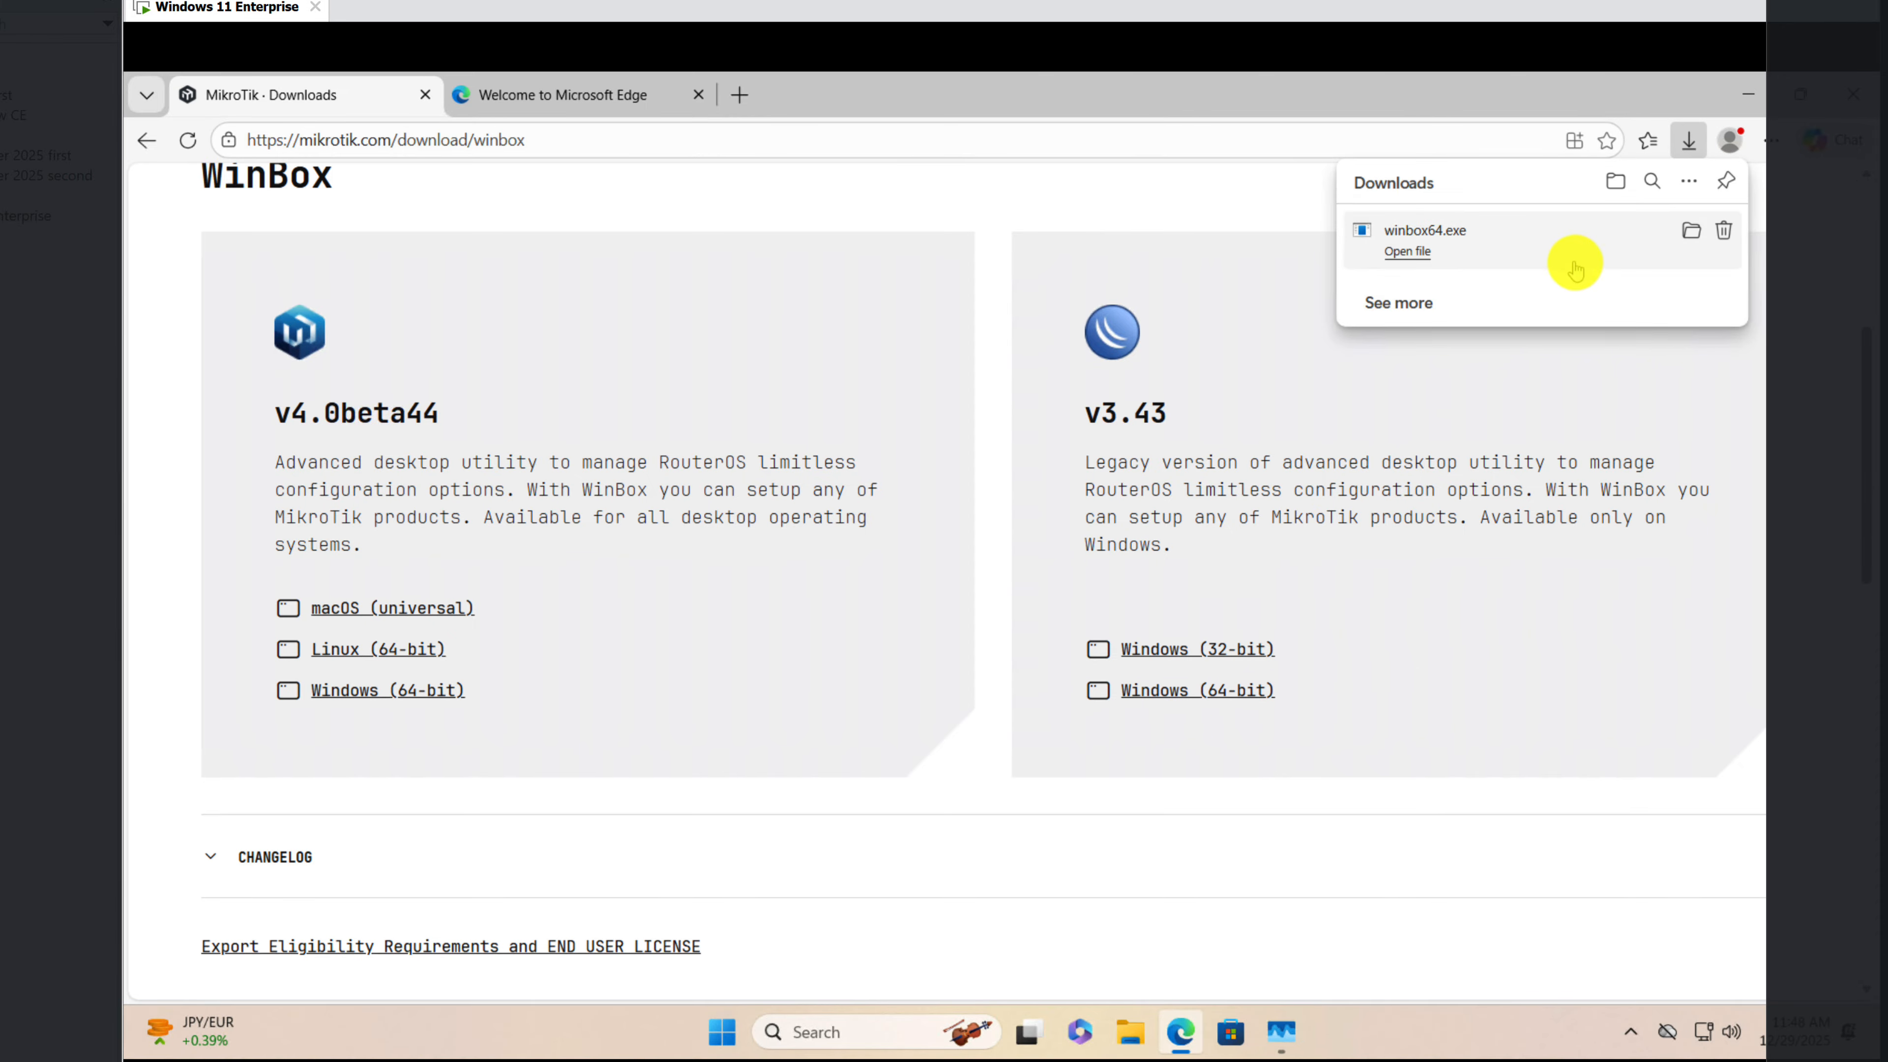
Step: Copy the downloaded winbox64 file from Downloads to the Desktop, and close File Explorer and the browser
click(1690, 231)
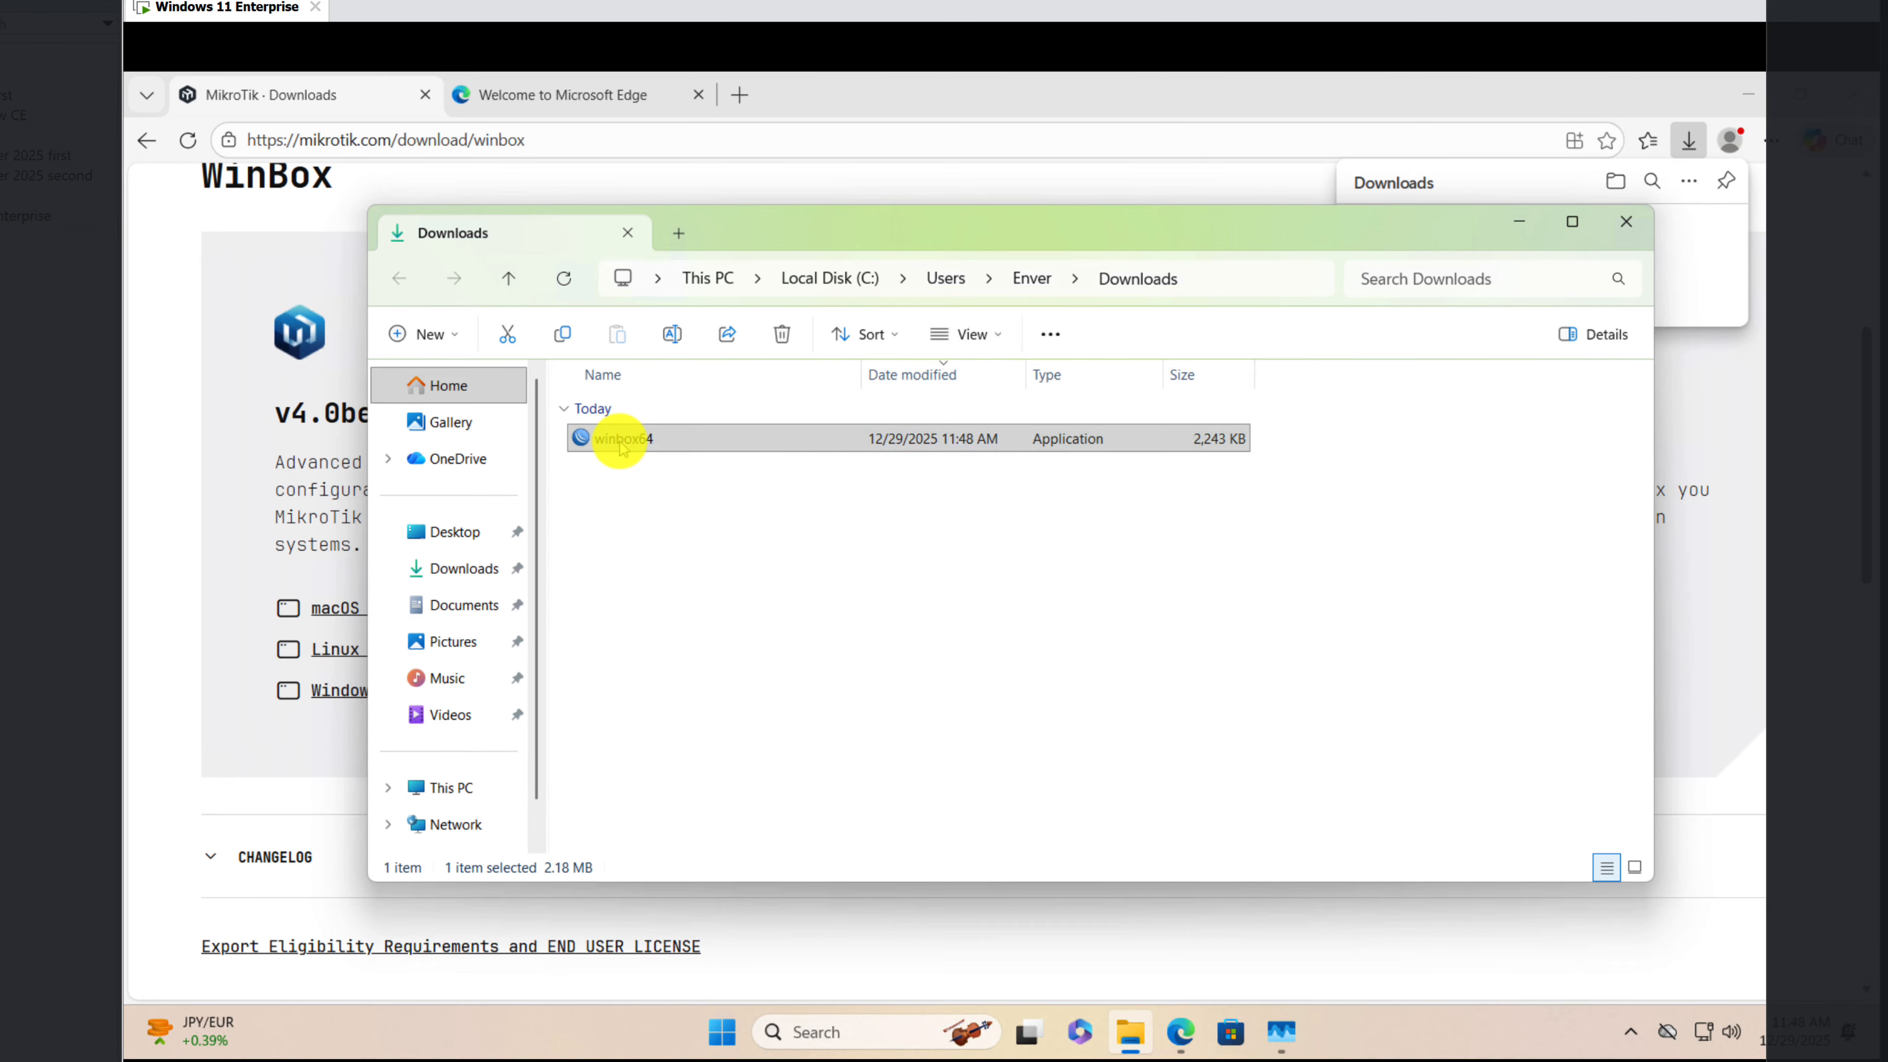
right_click(619, 443)
key(Escape)
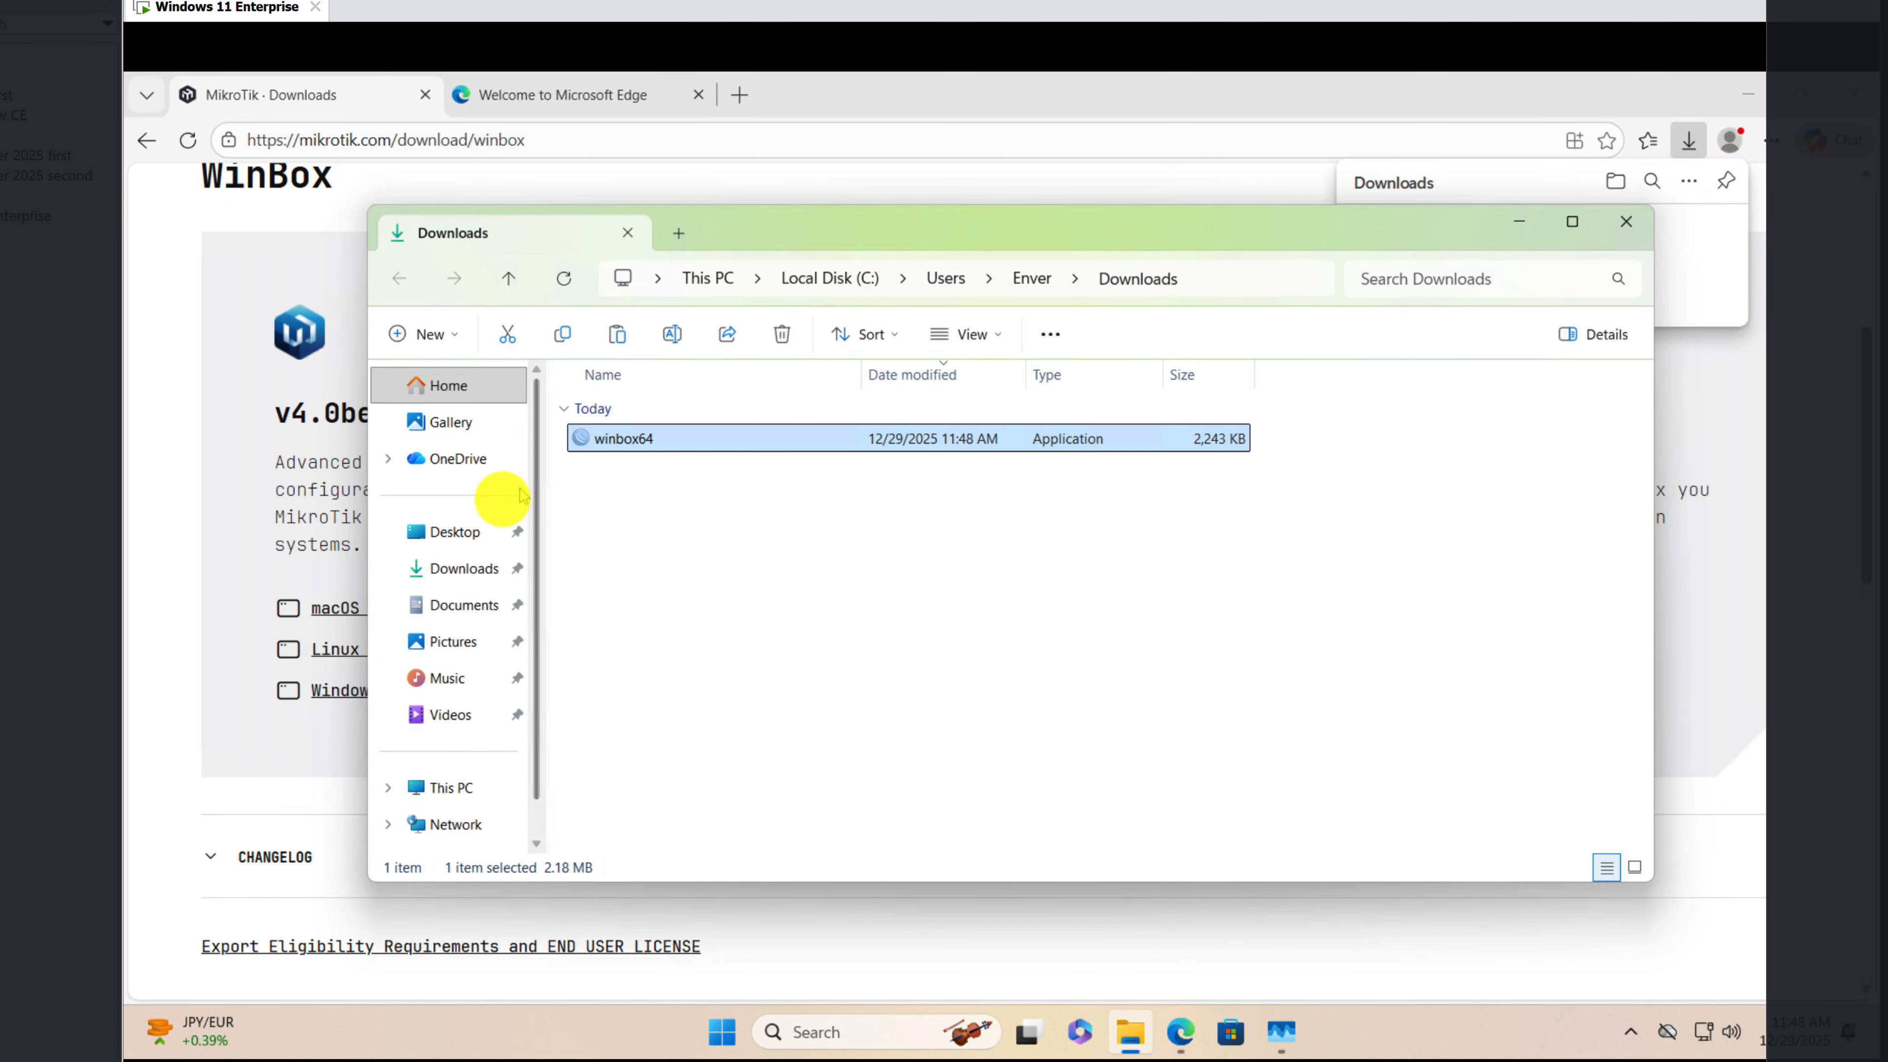
click(503, 532)
right_click(708, 529)
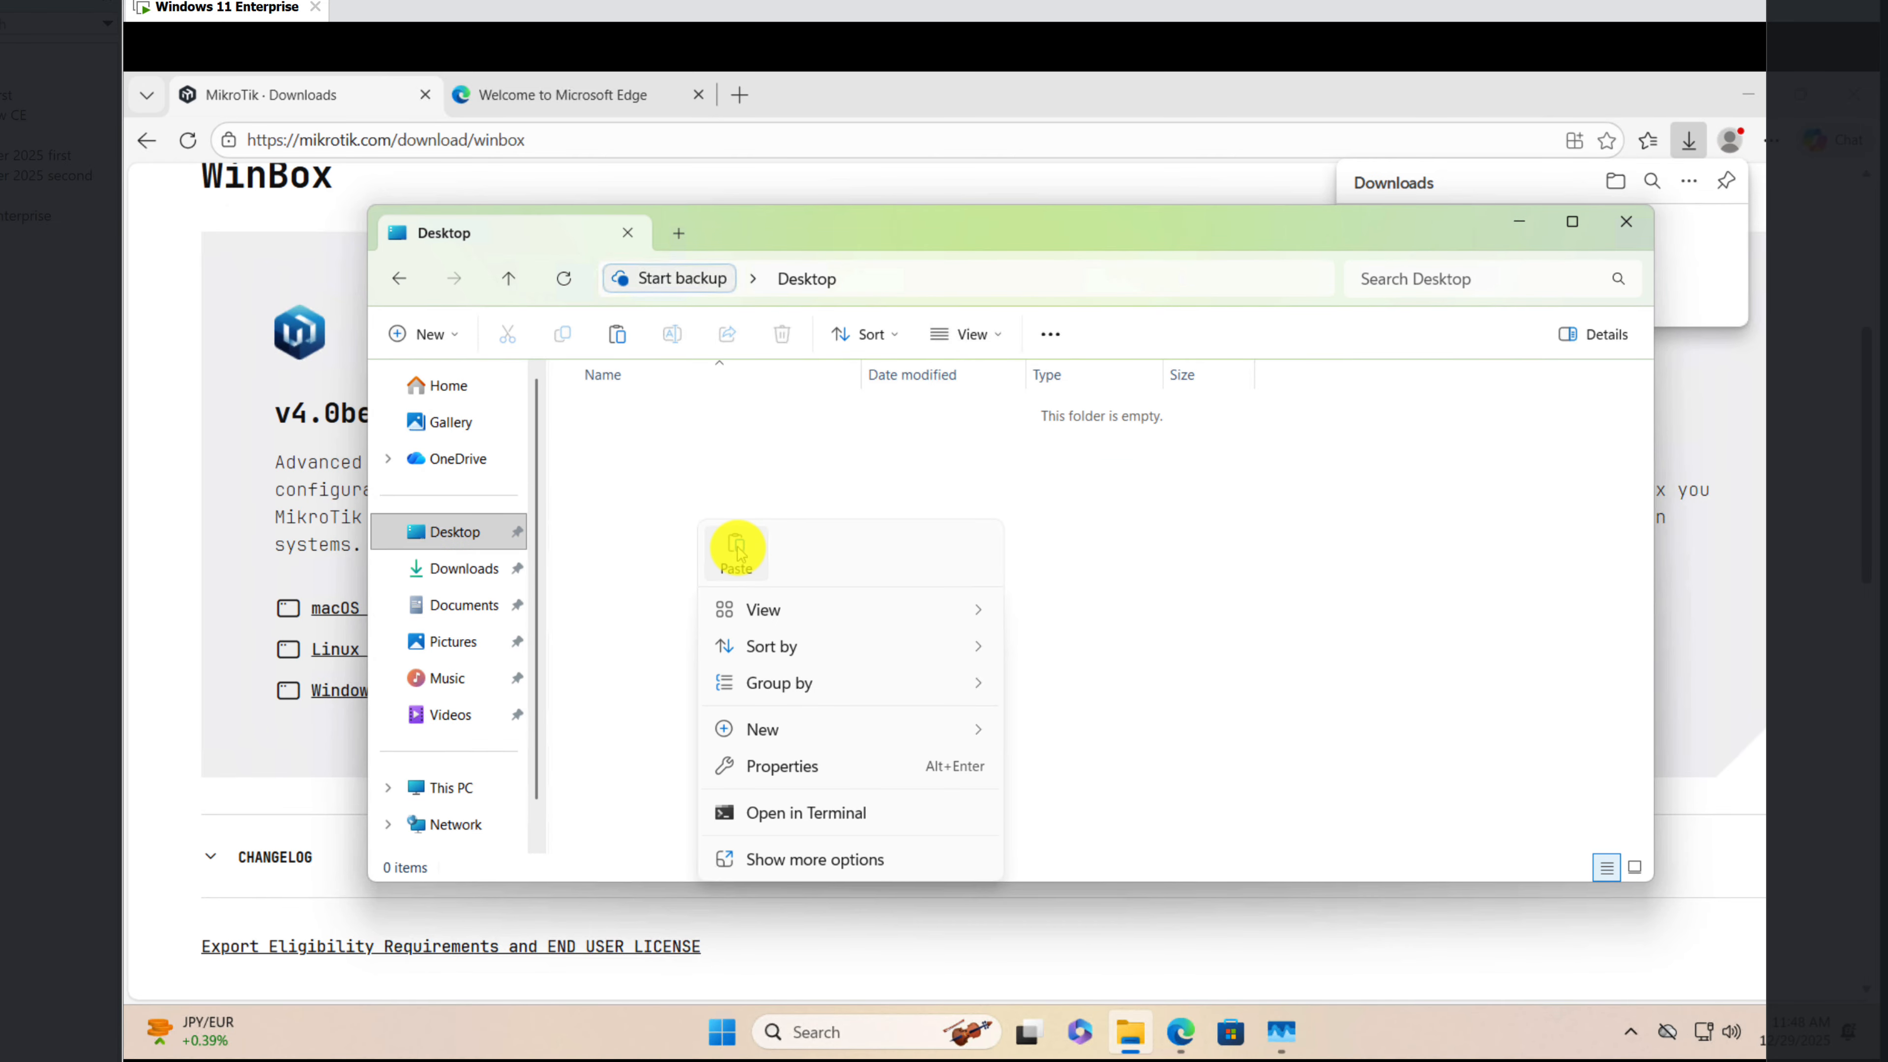
click(738, 547)
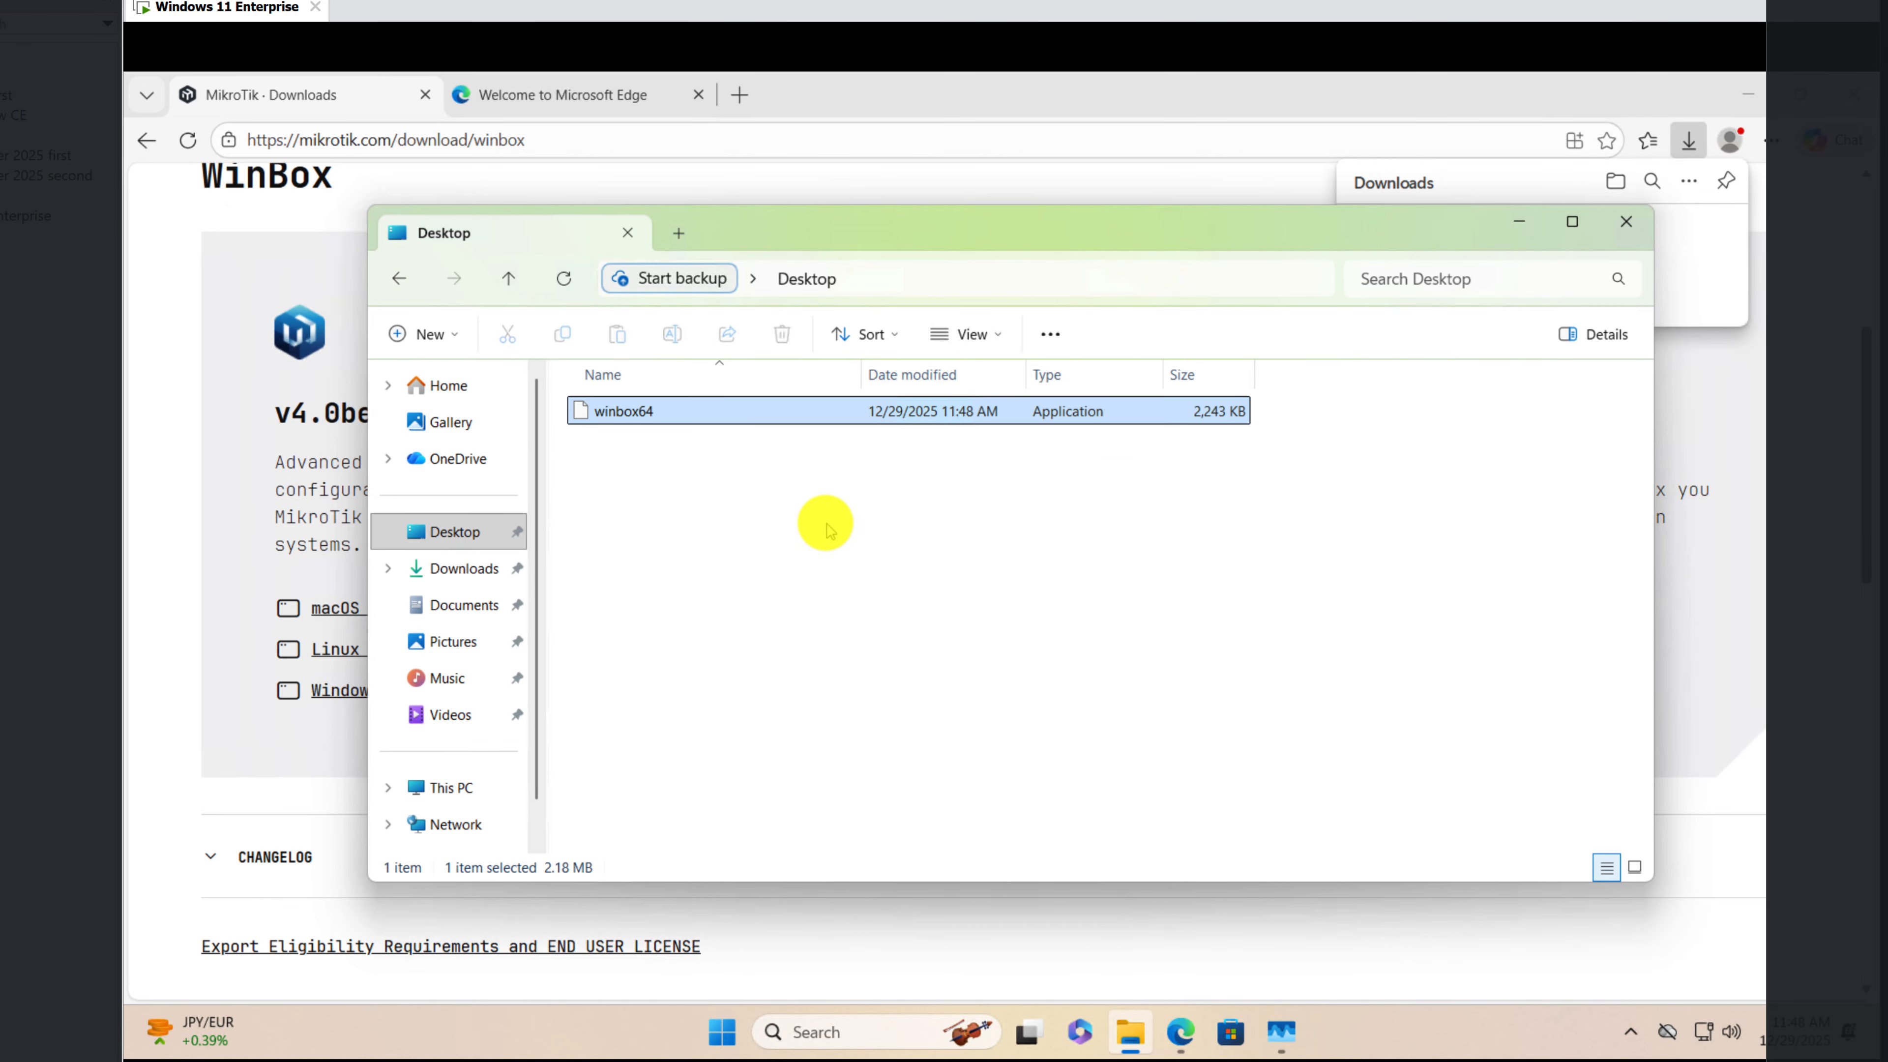
click(1626, 222)
click(1847, 98)
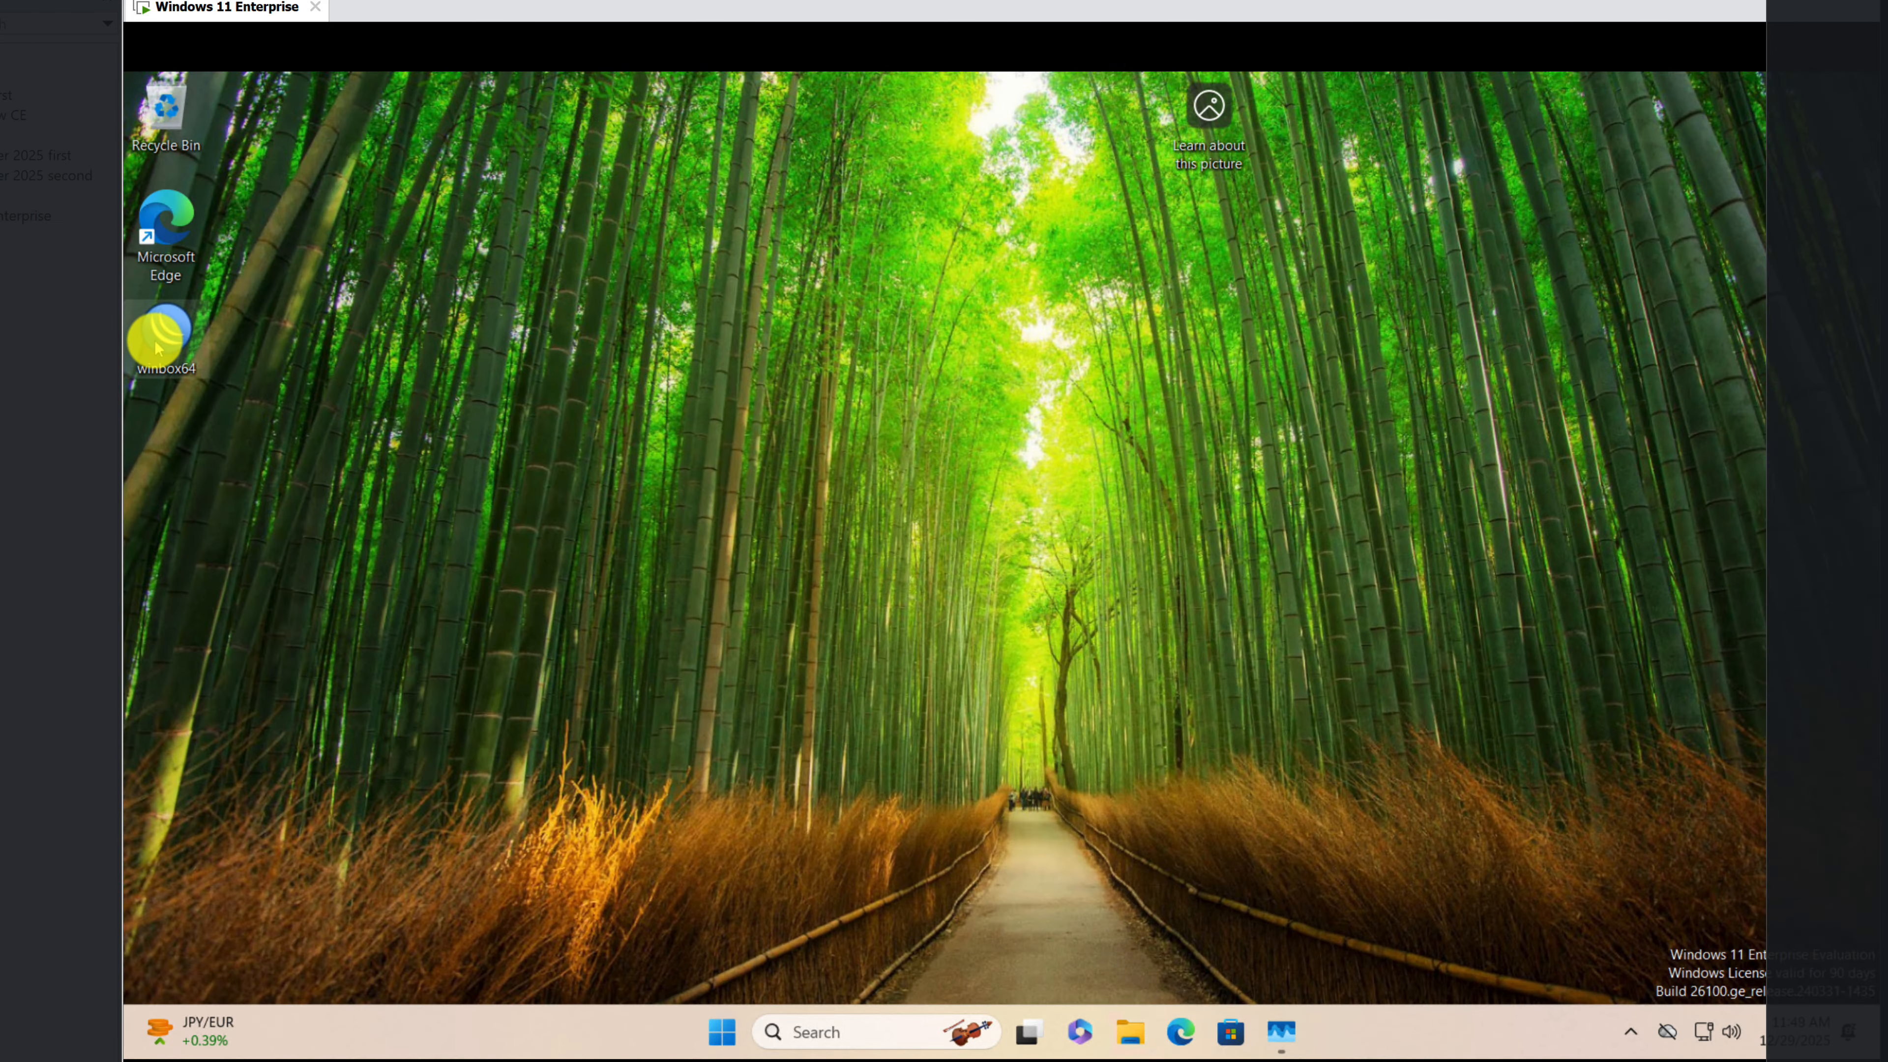
Step: Launch winbox64 from the desktop, allow it network access through Windows Firewall, and show the Neighbors list
double_click(158, 349)
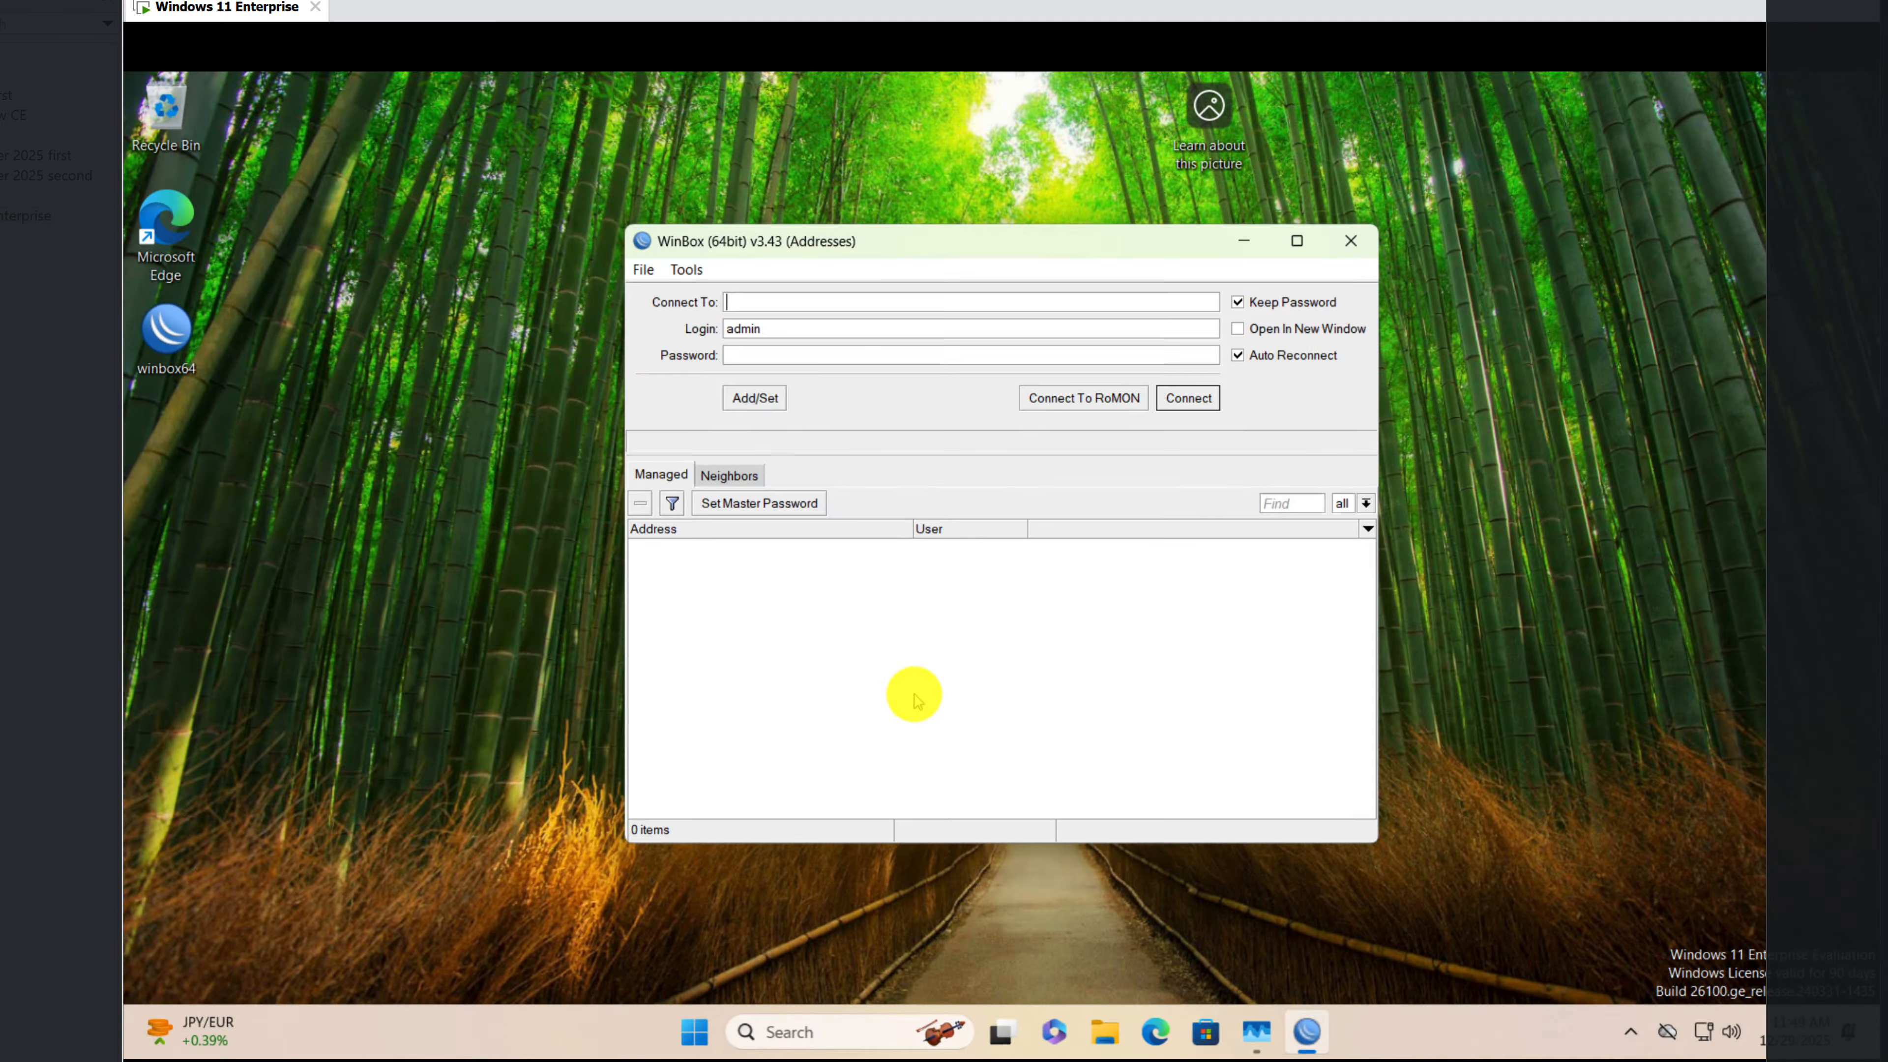
click(732, 477)
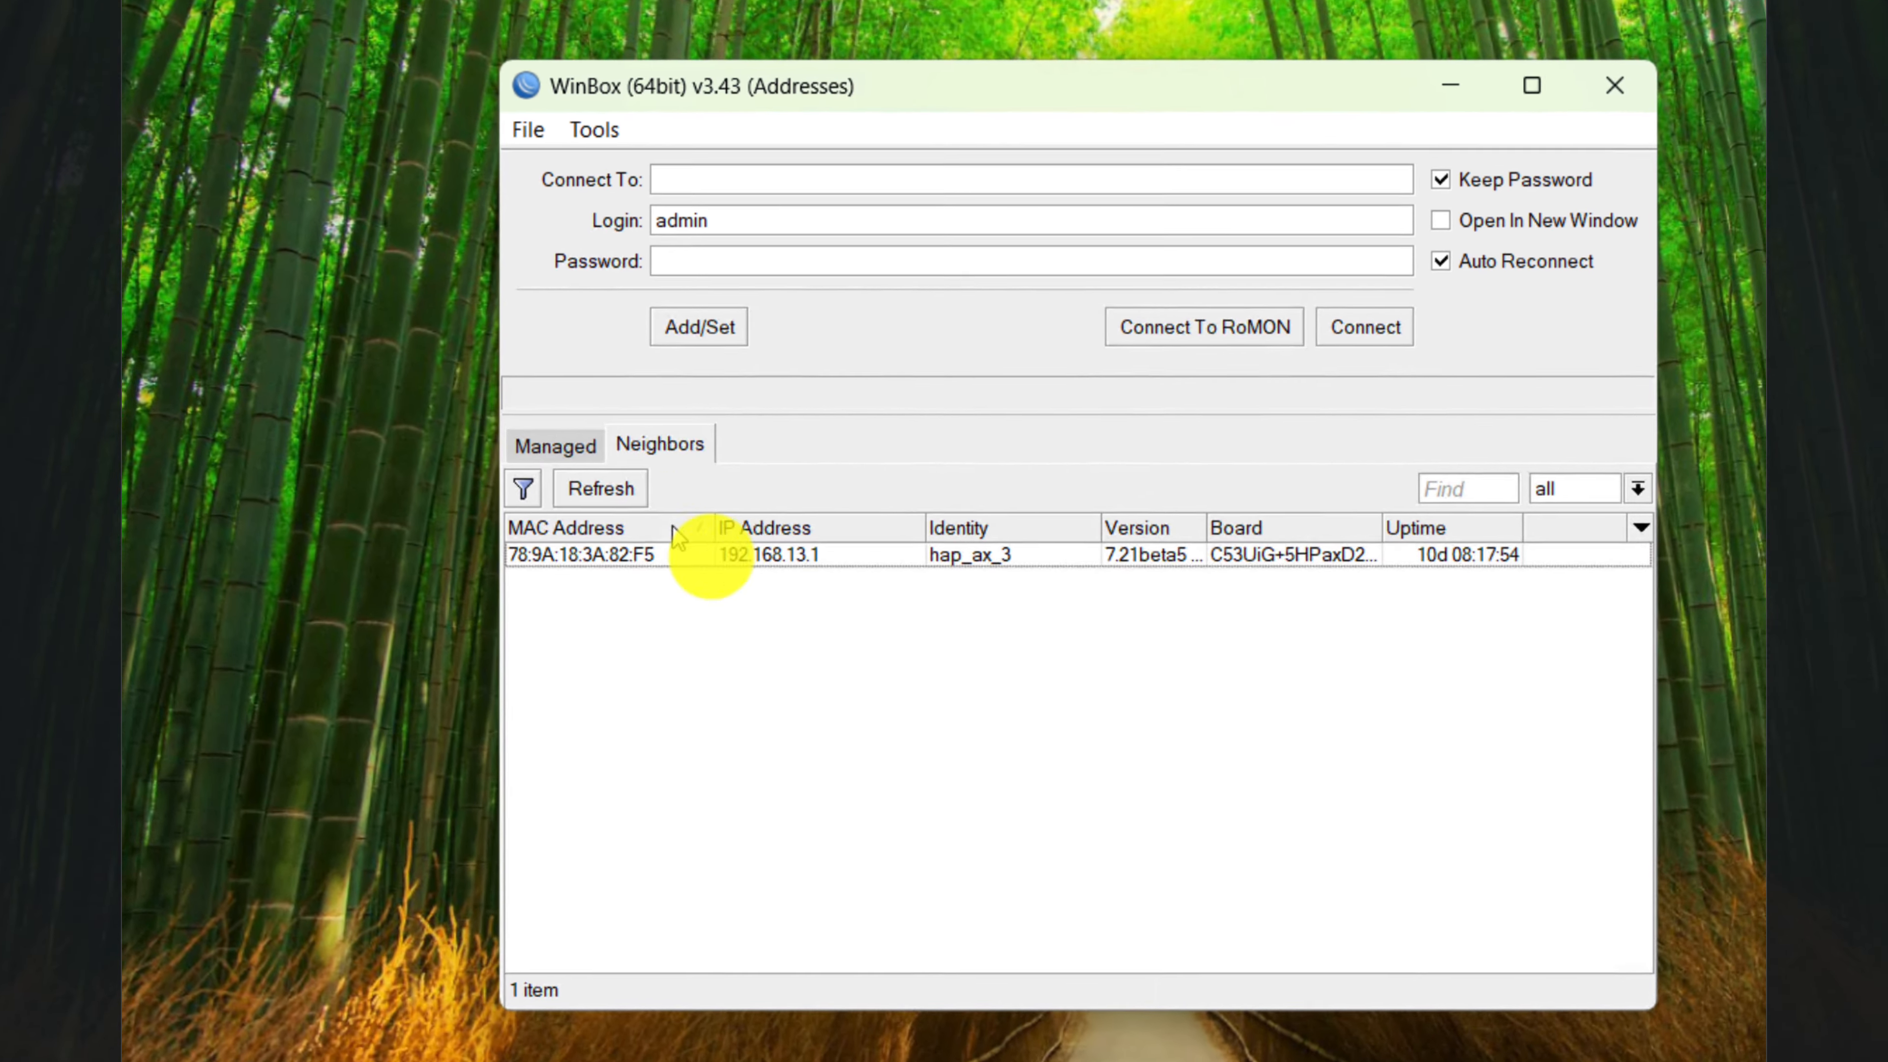
Step: Close WinBox and open a Command Prompt window on the virtual machine's desktop
click(773, 557)
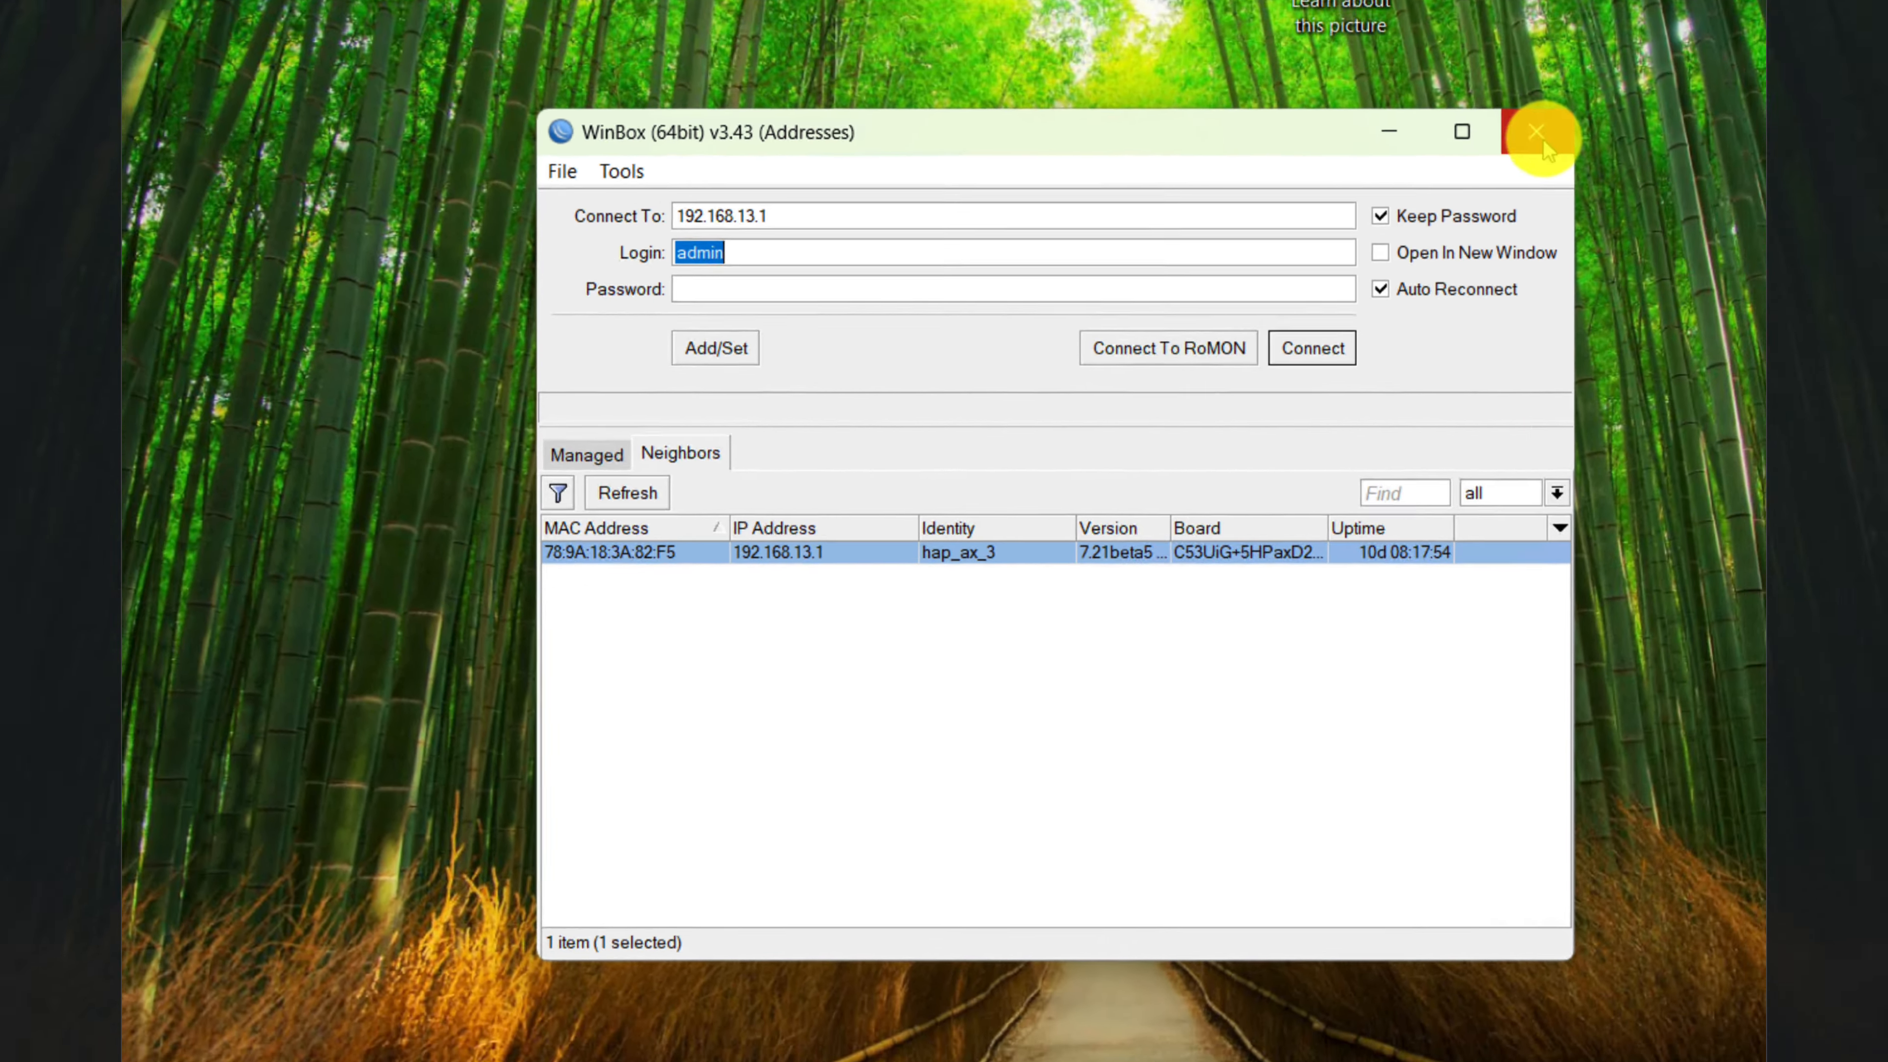
click(1624, 79)
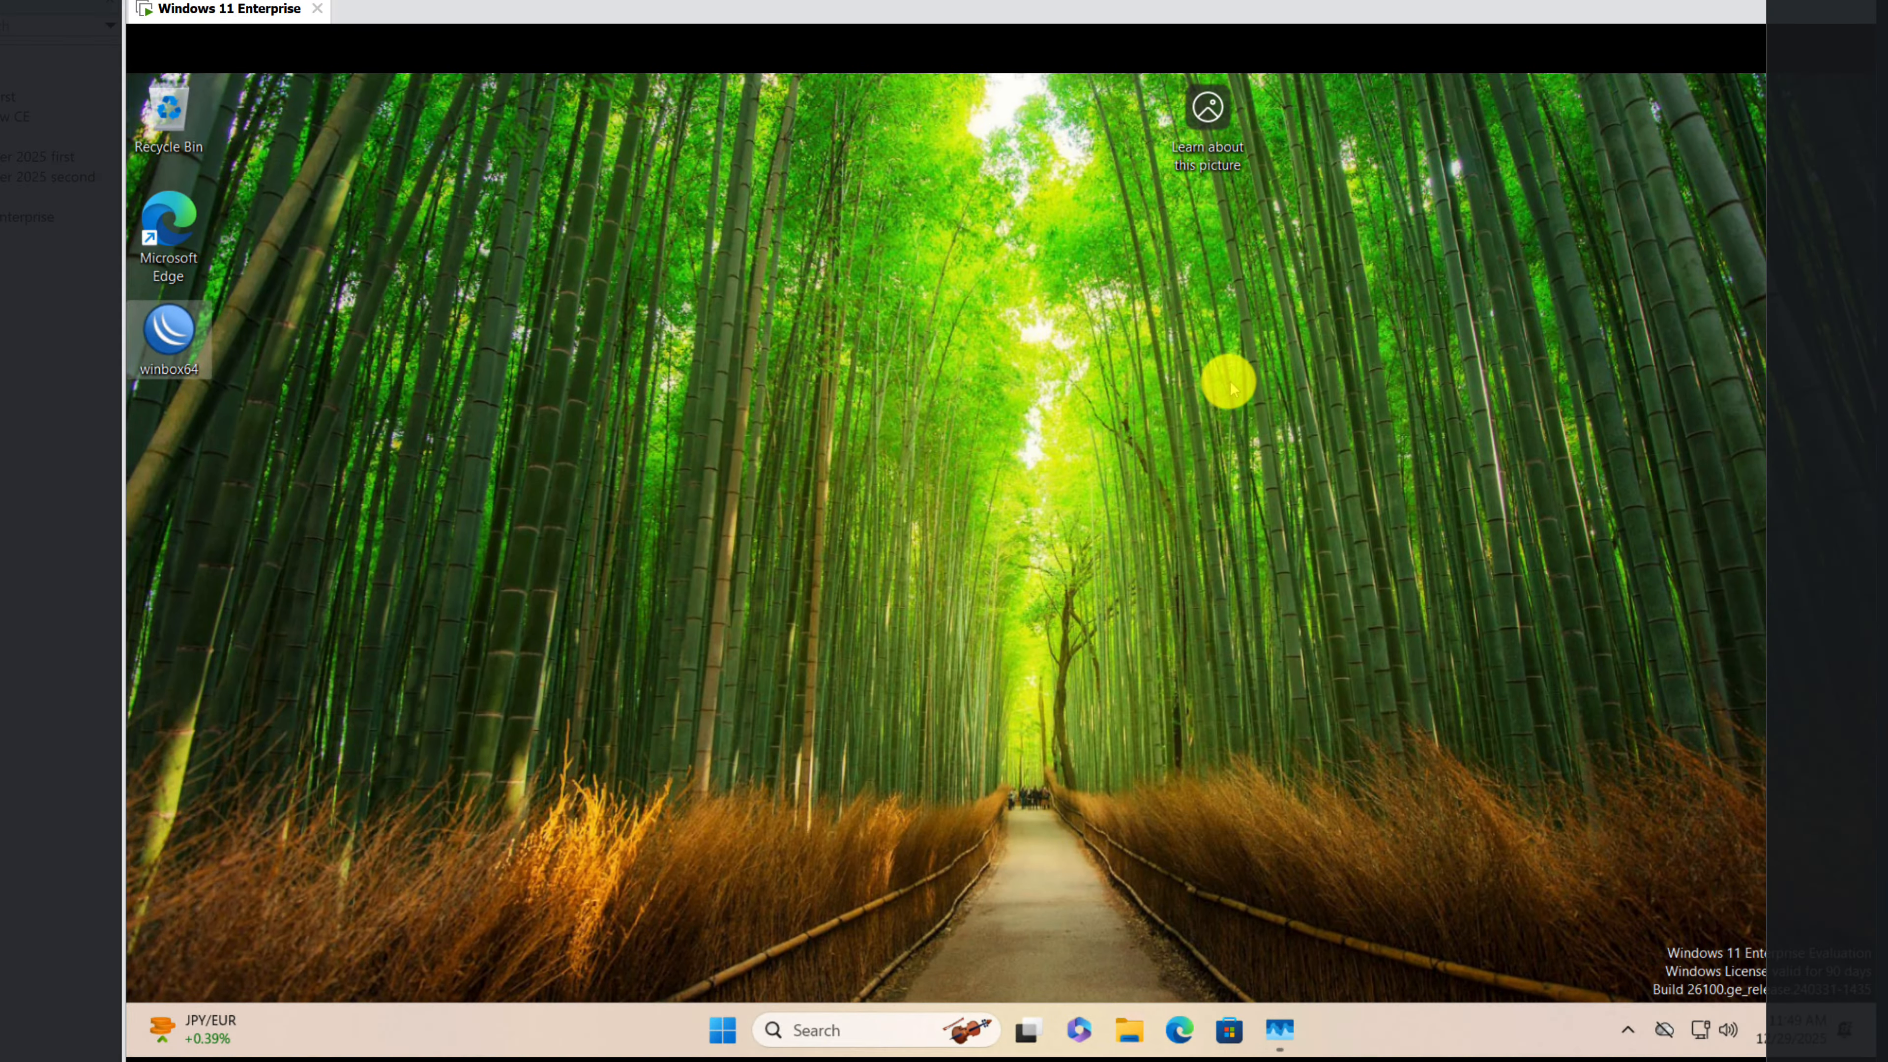
click(865, 1029)
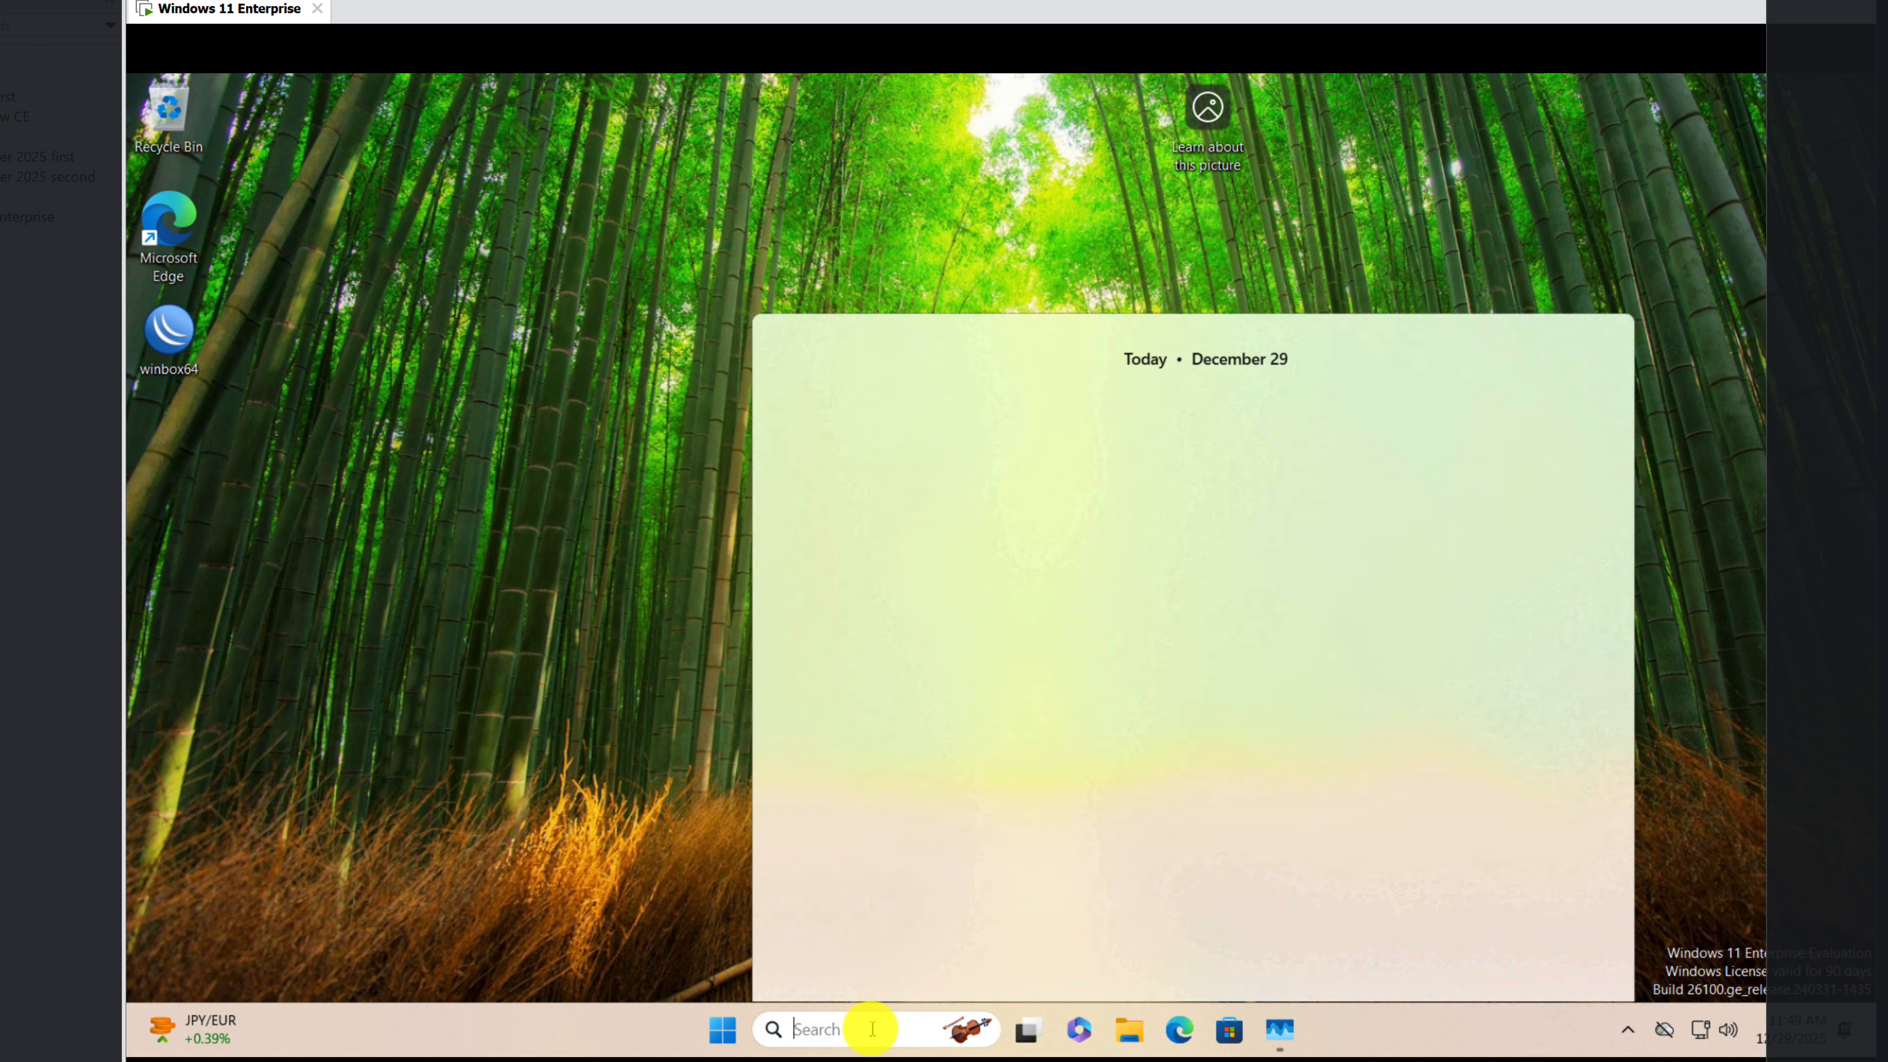
text(cmd)
key(Return)
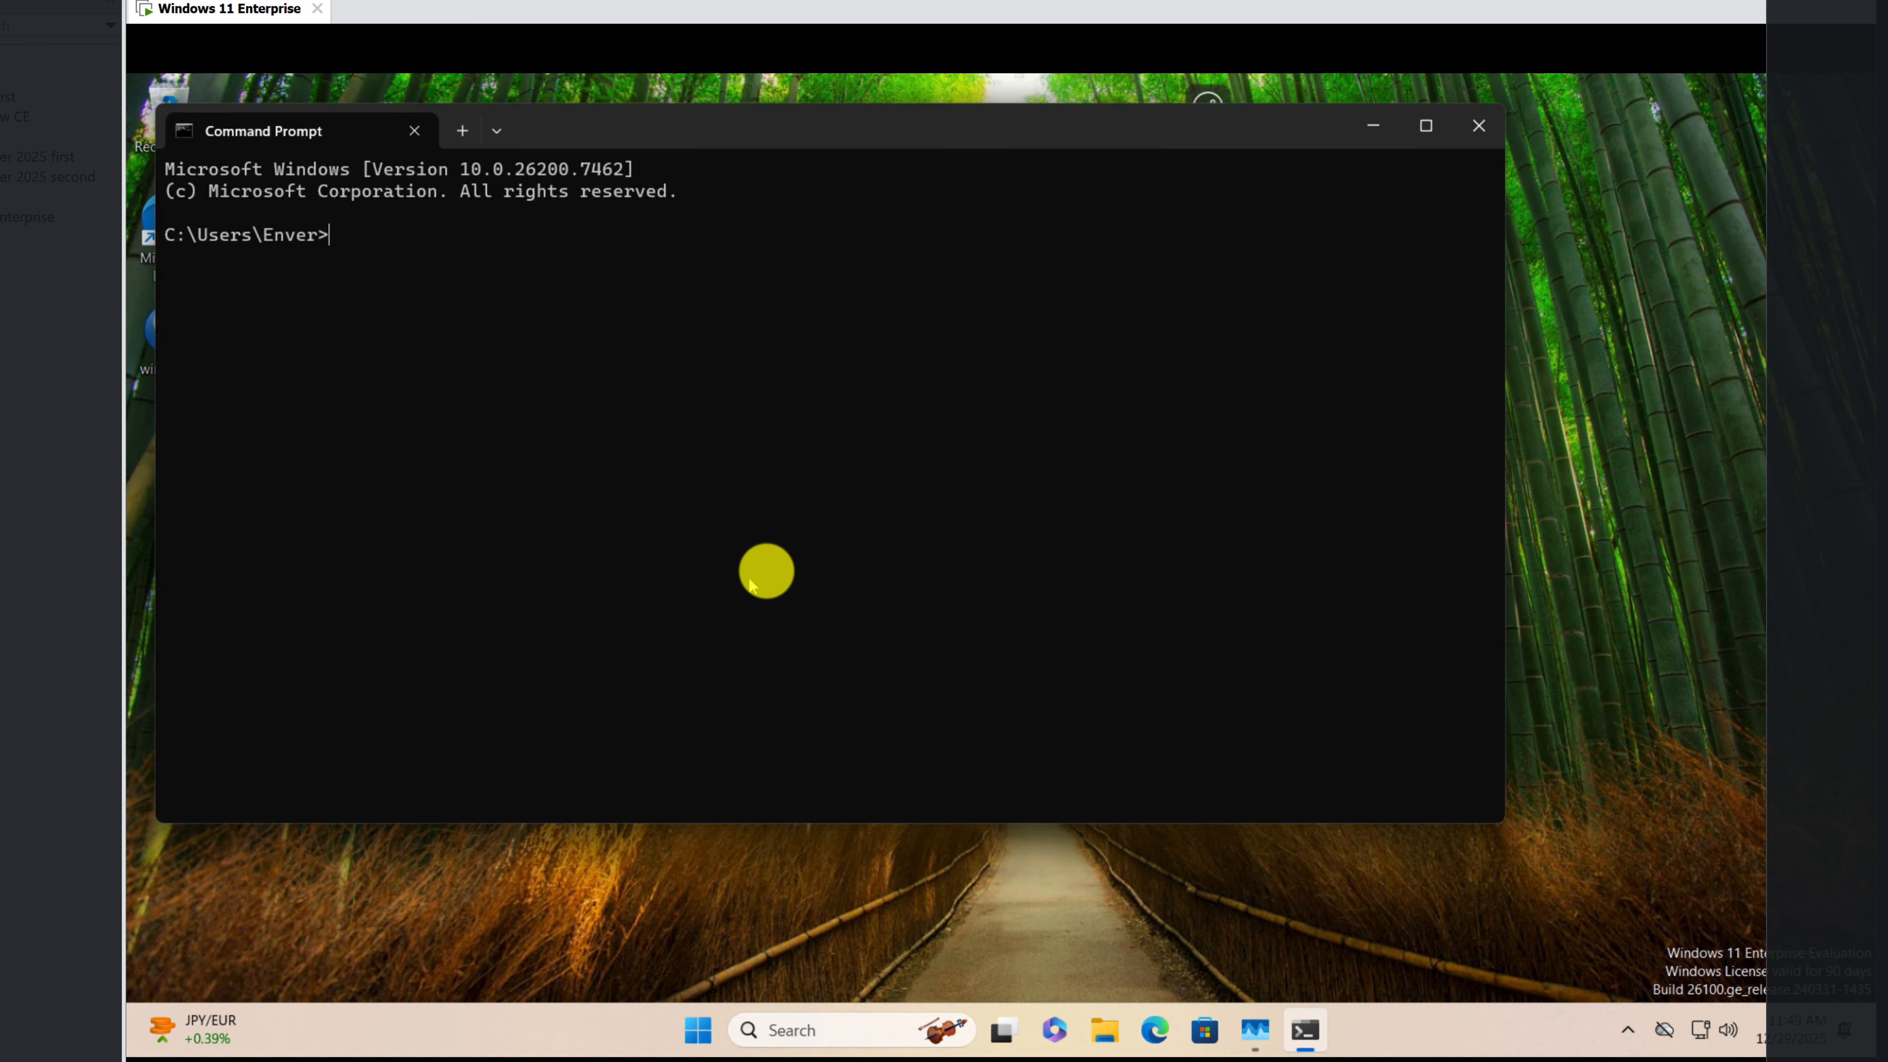
drag(665, 124, 823, 139)
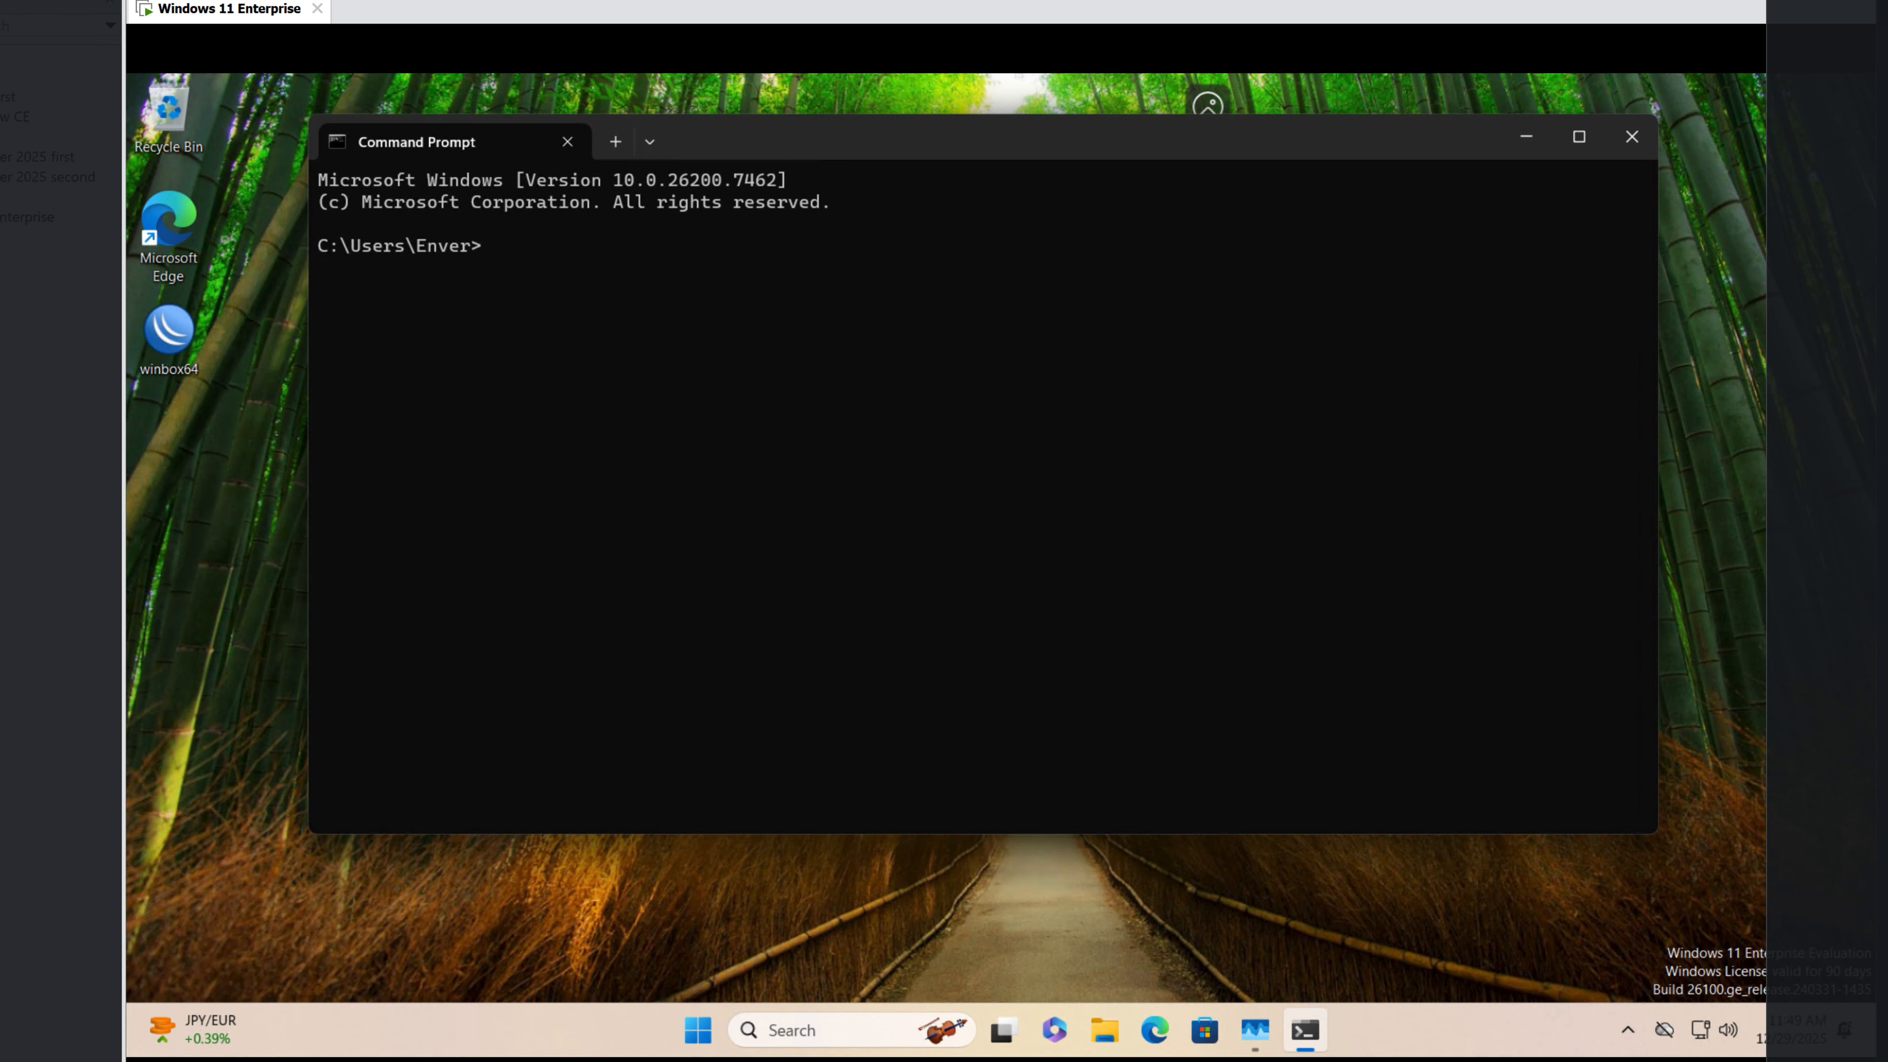
Step: Copy the sysprep command without /mode:vm from fix perm.txt and run c:\windows\system32\sysprep\sysprep.exe /oobe /generalize /shutdown in Command Prompt
click(1385, 1060)
drag(1207, 55, 1368, 82)
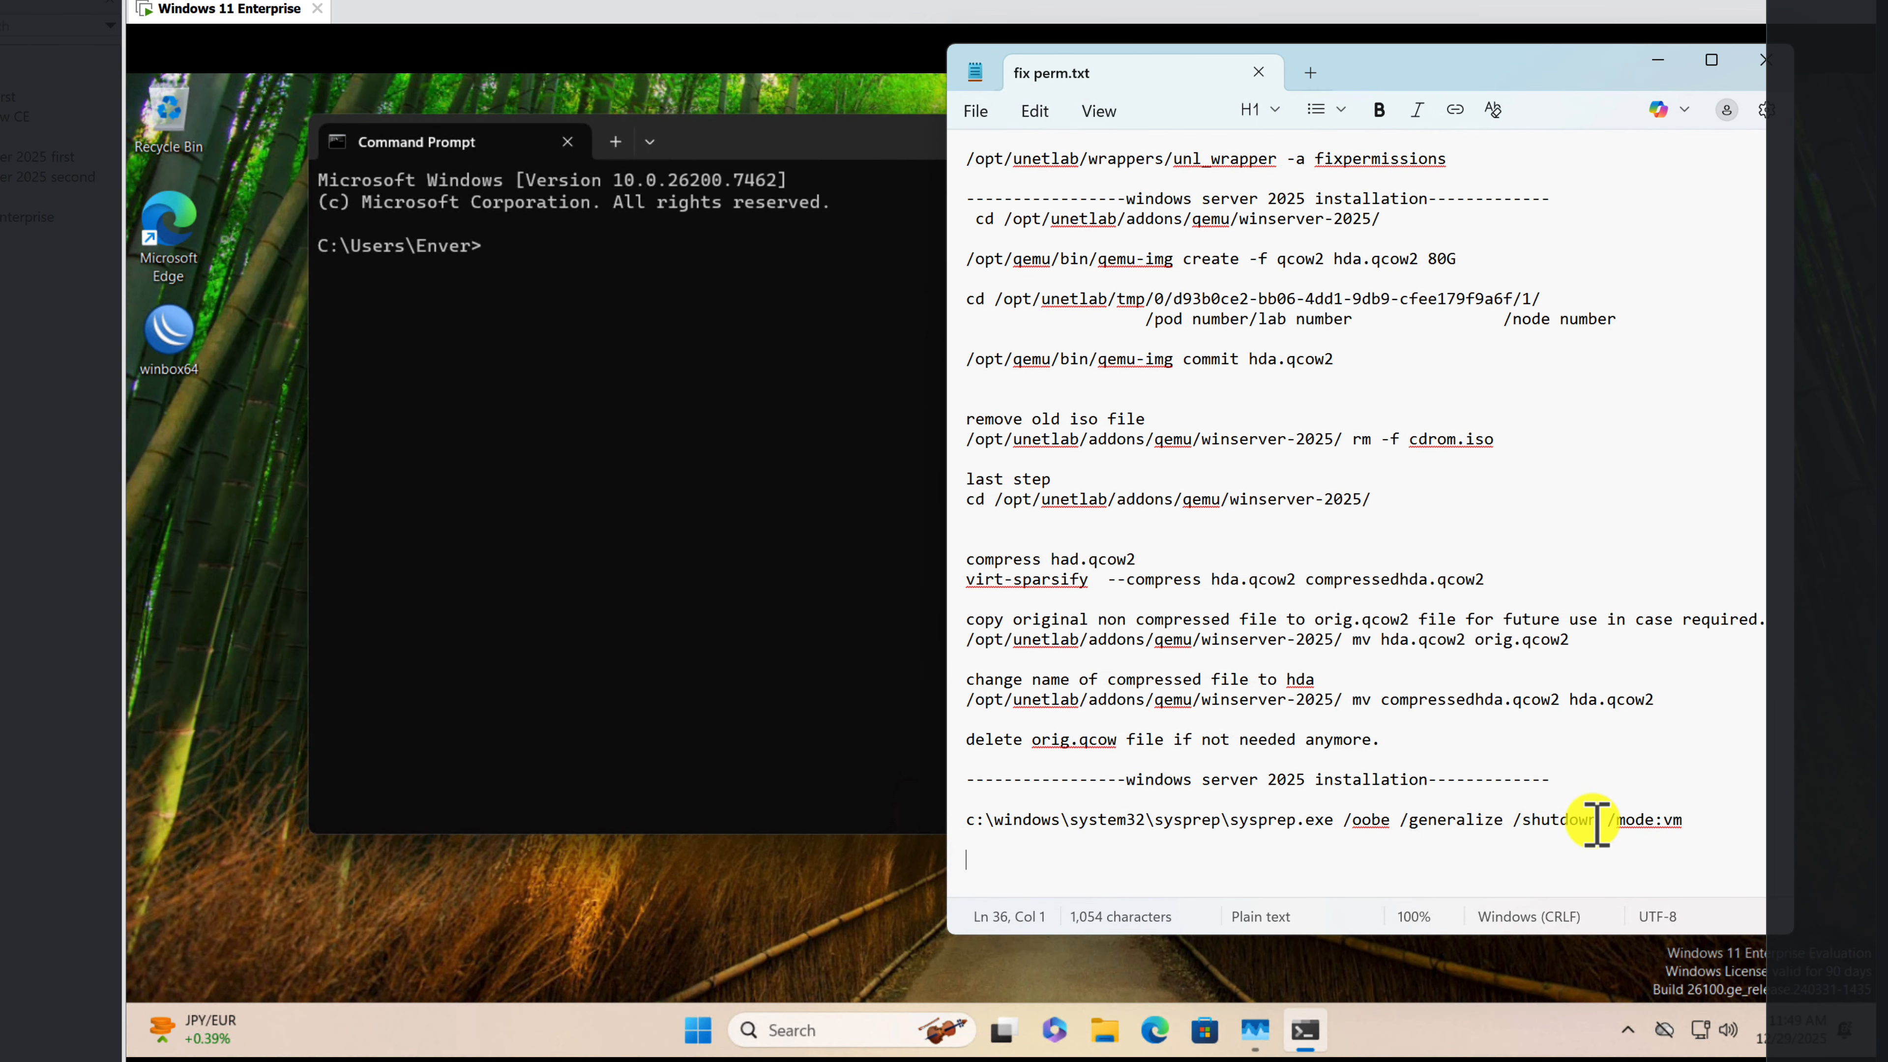
drag(1596, 822, 973, 818)
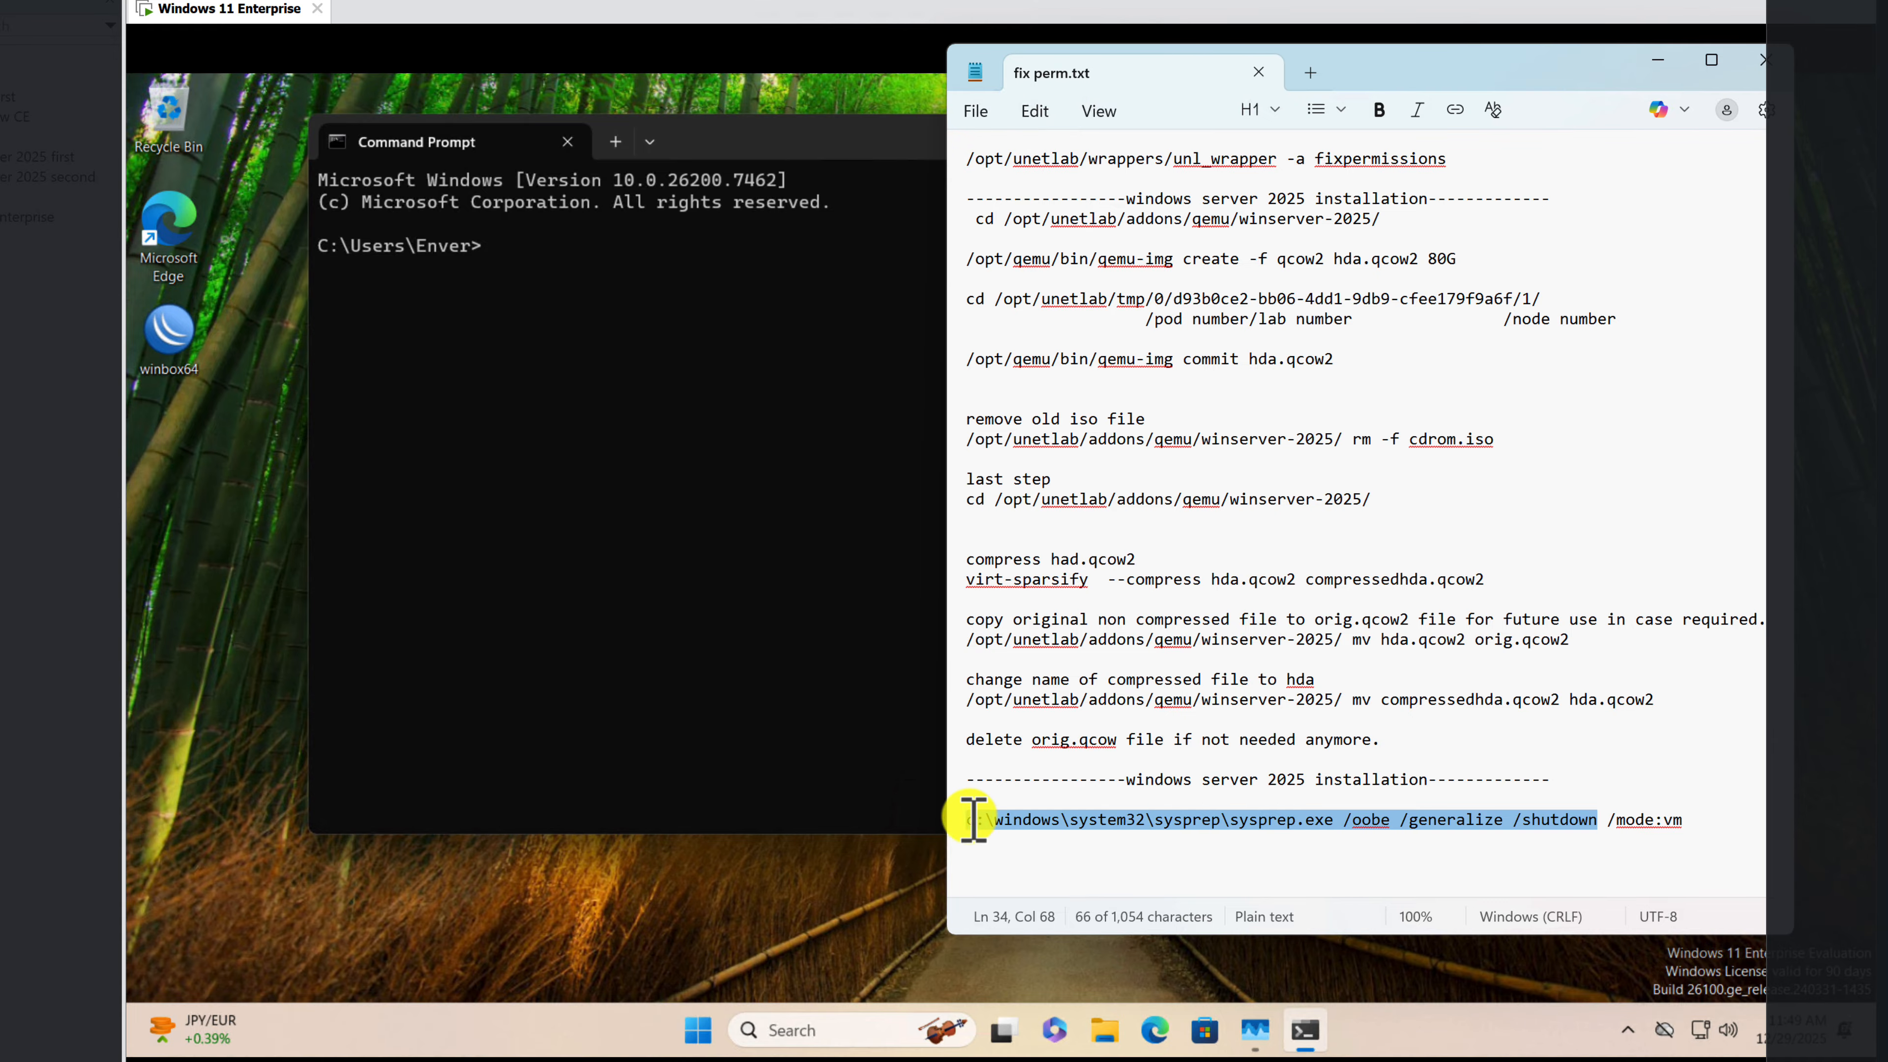
right_click(1015, 825)
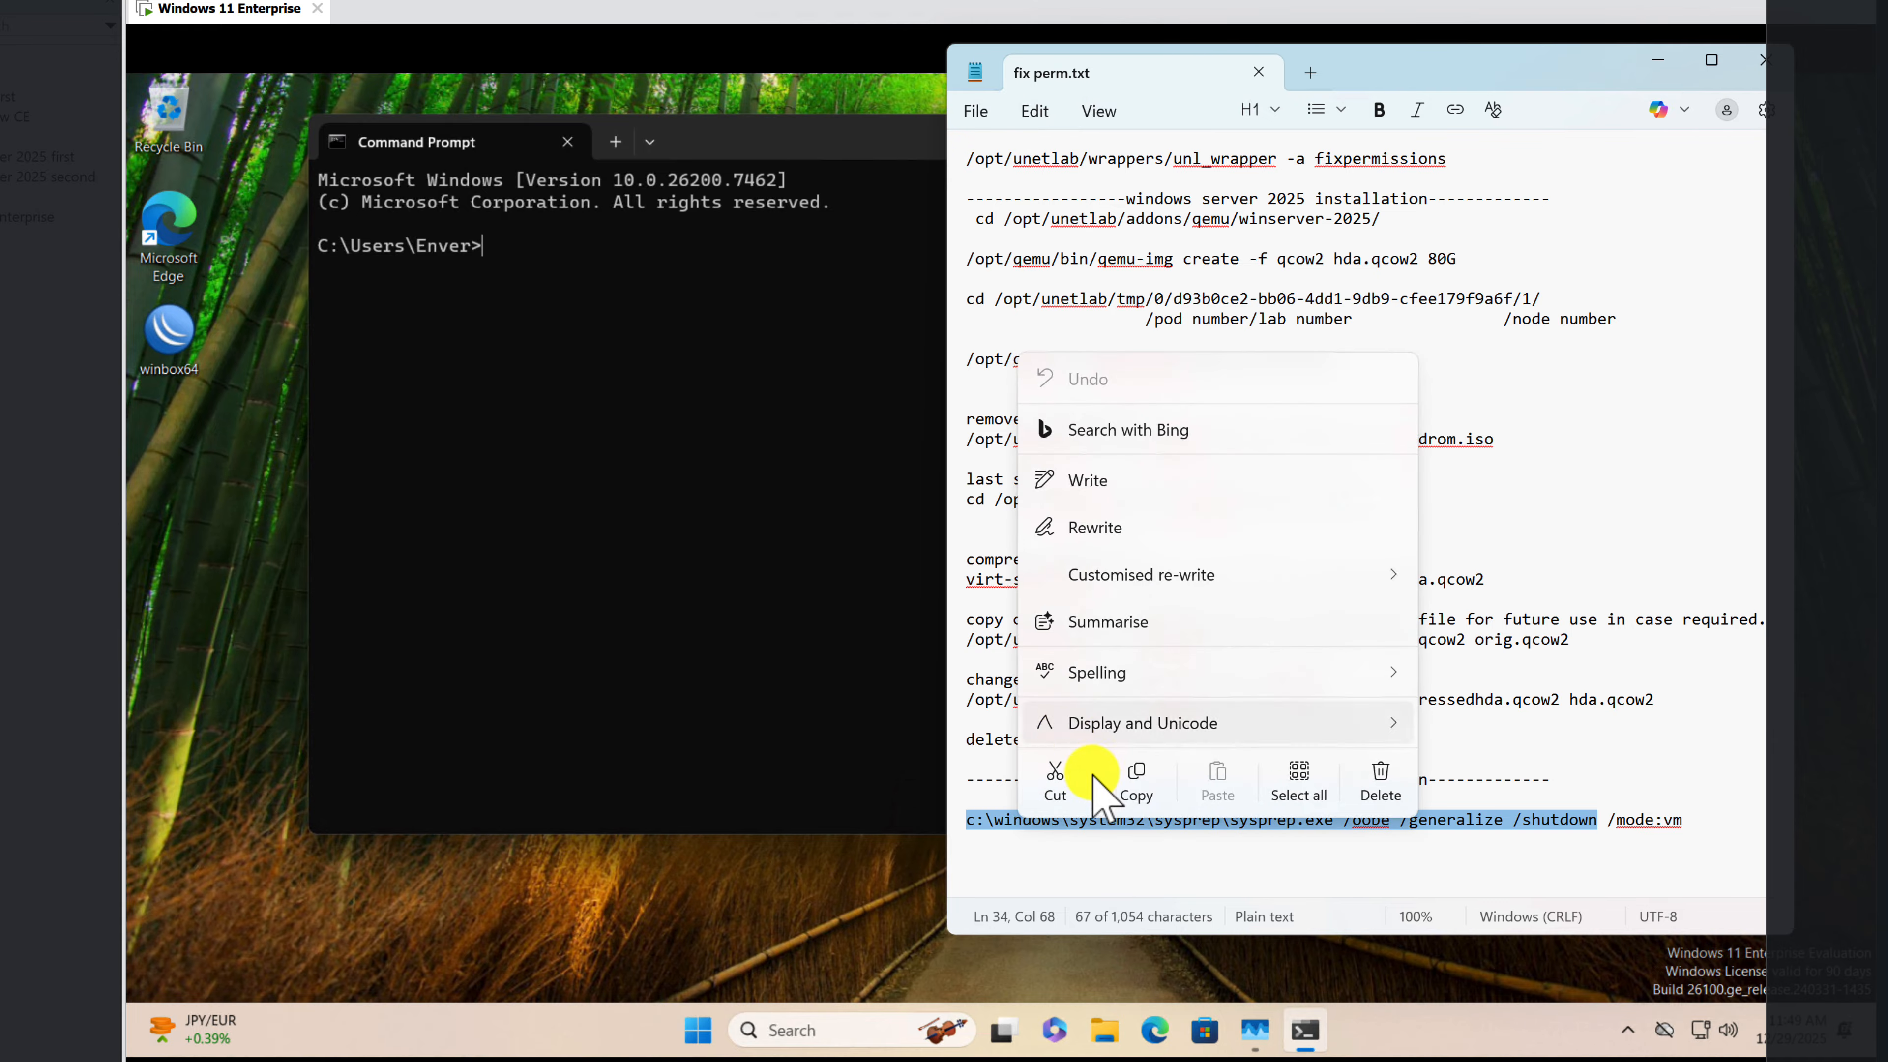
click(1128, 779)
click(527, 236)
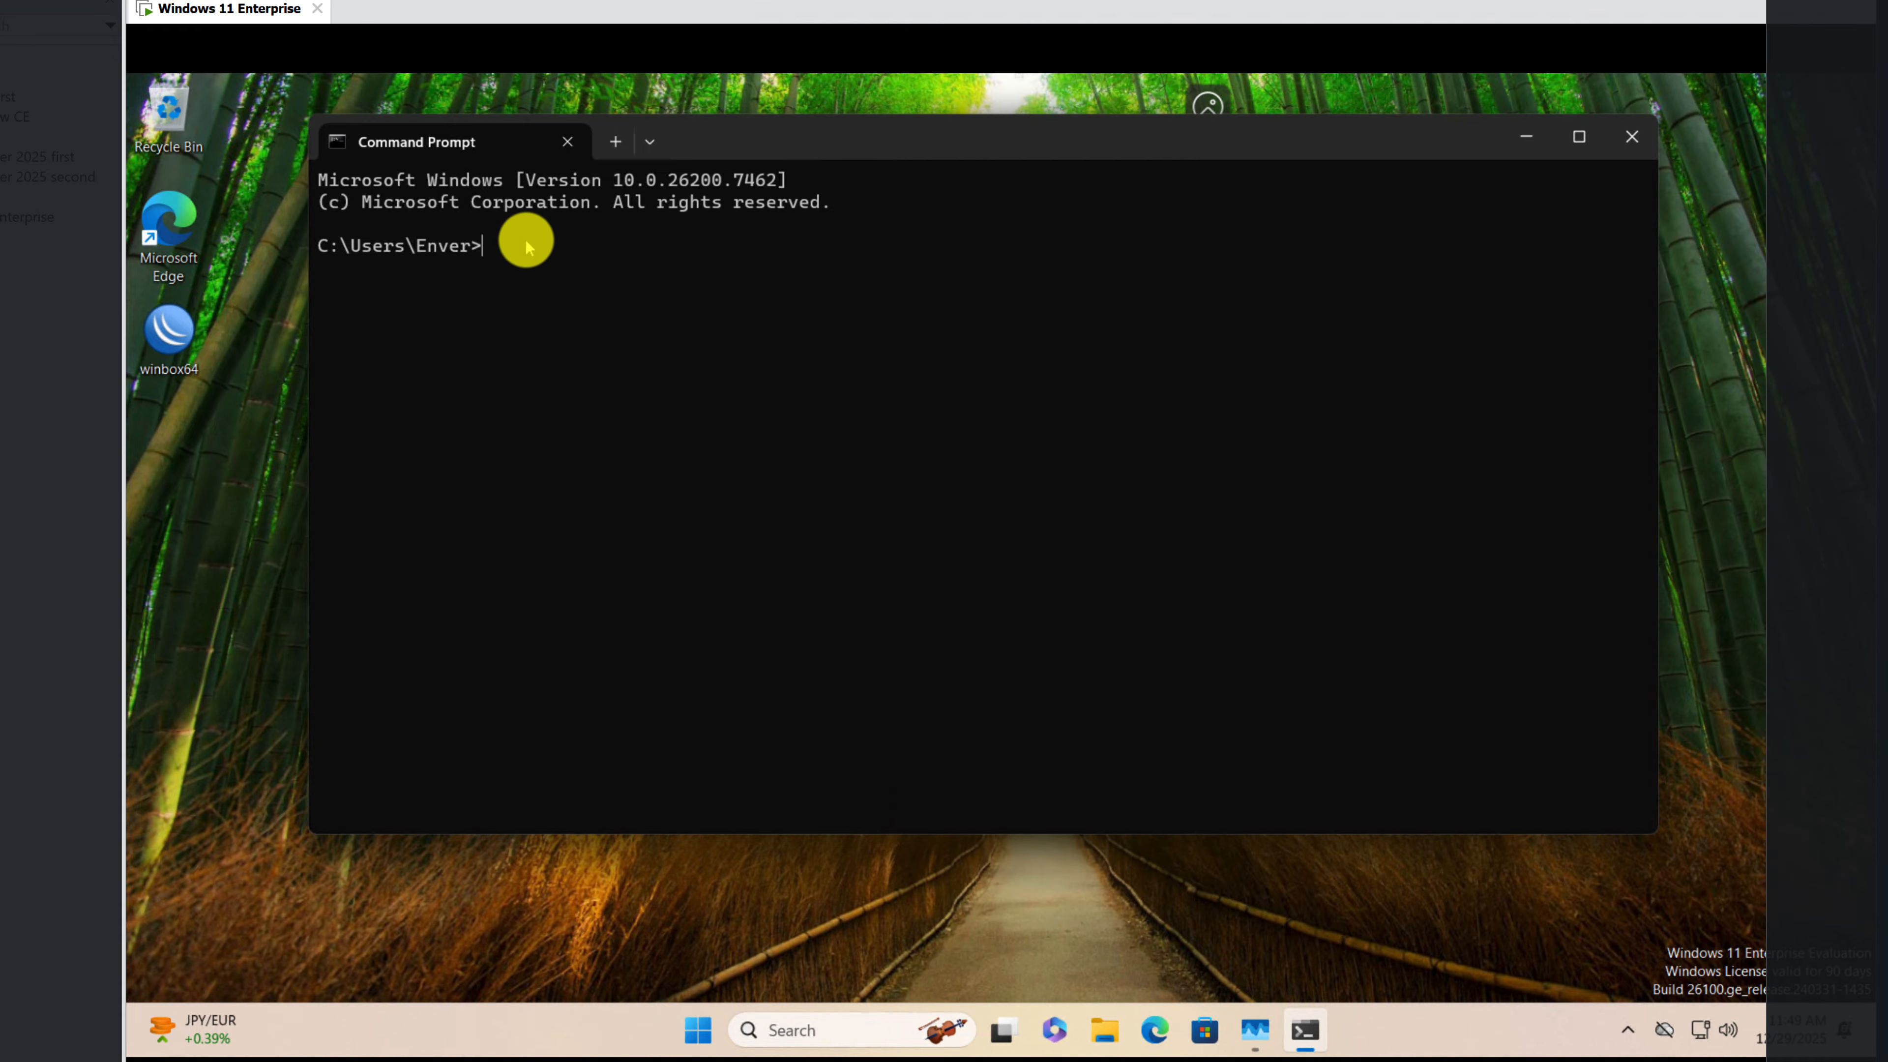
right_click(529, 242)
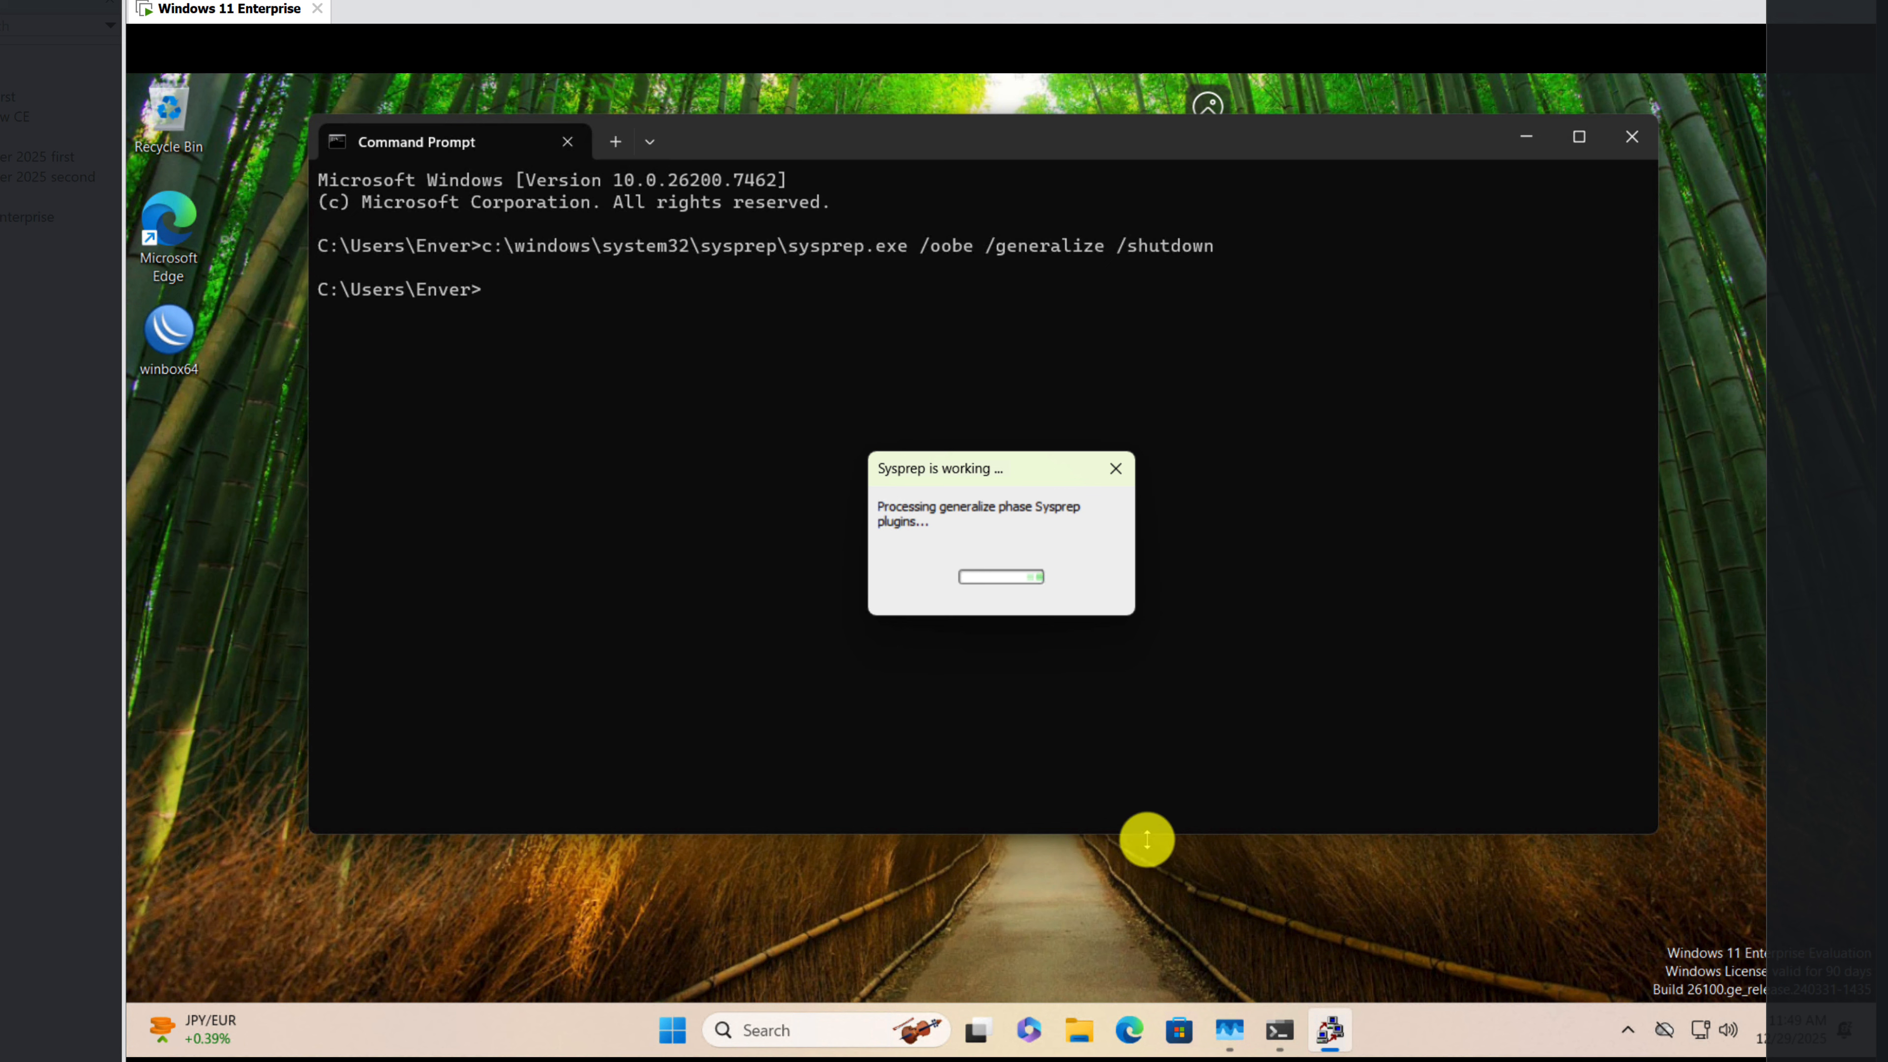
Step: Show the Task Manager performance summary and arrange it alongside the Command Prompt and Sysprep progress windows to monitor the run
click(1234, 1041)
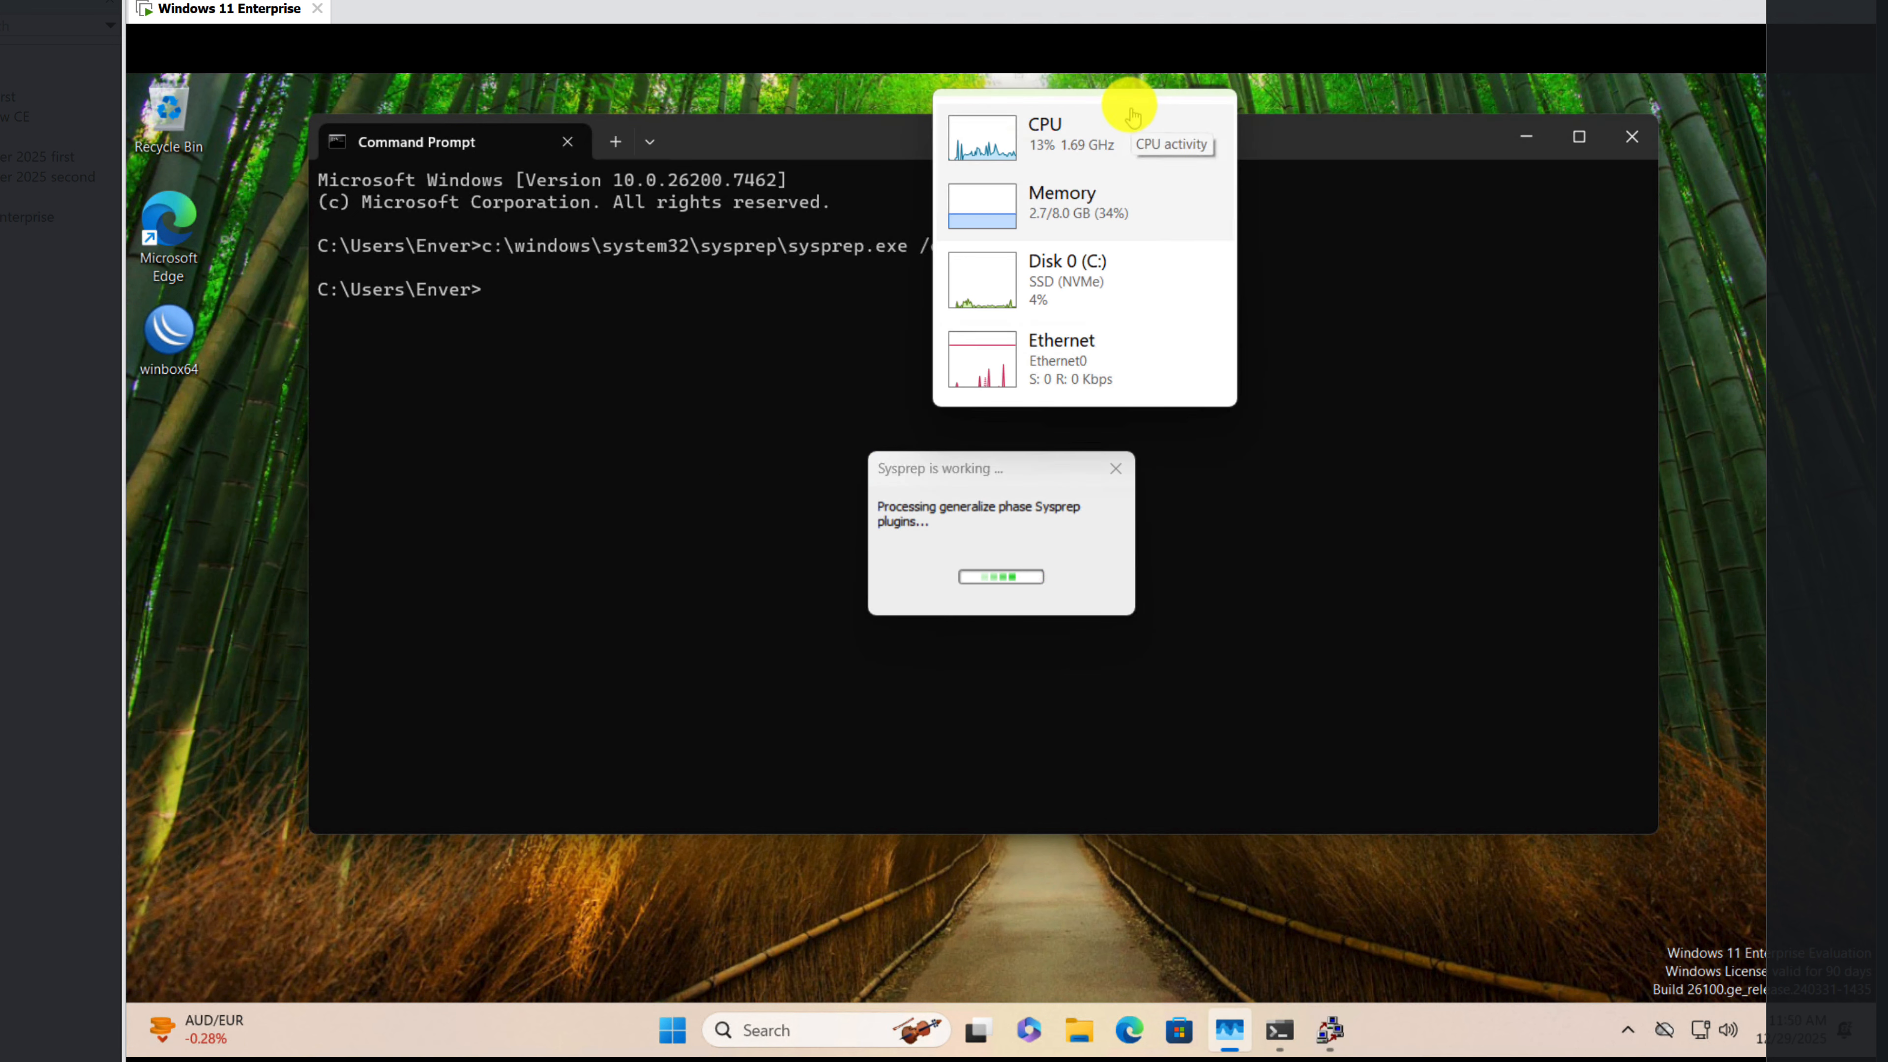
drag(1124, 105, 1856, 156)
drag(1367, 138, 1266, 134)
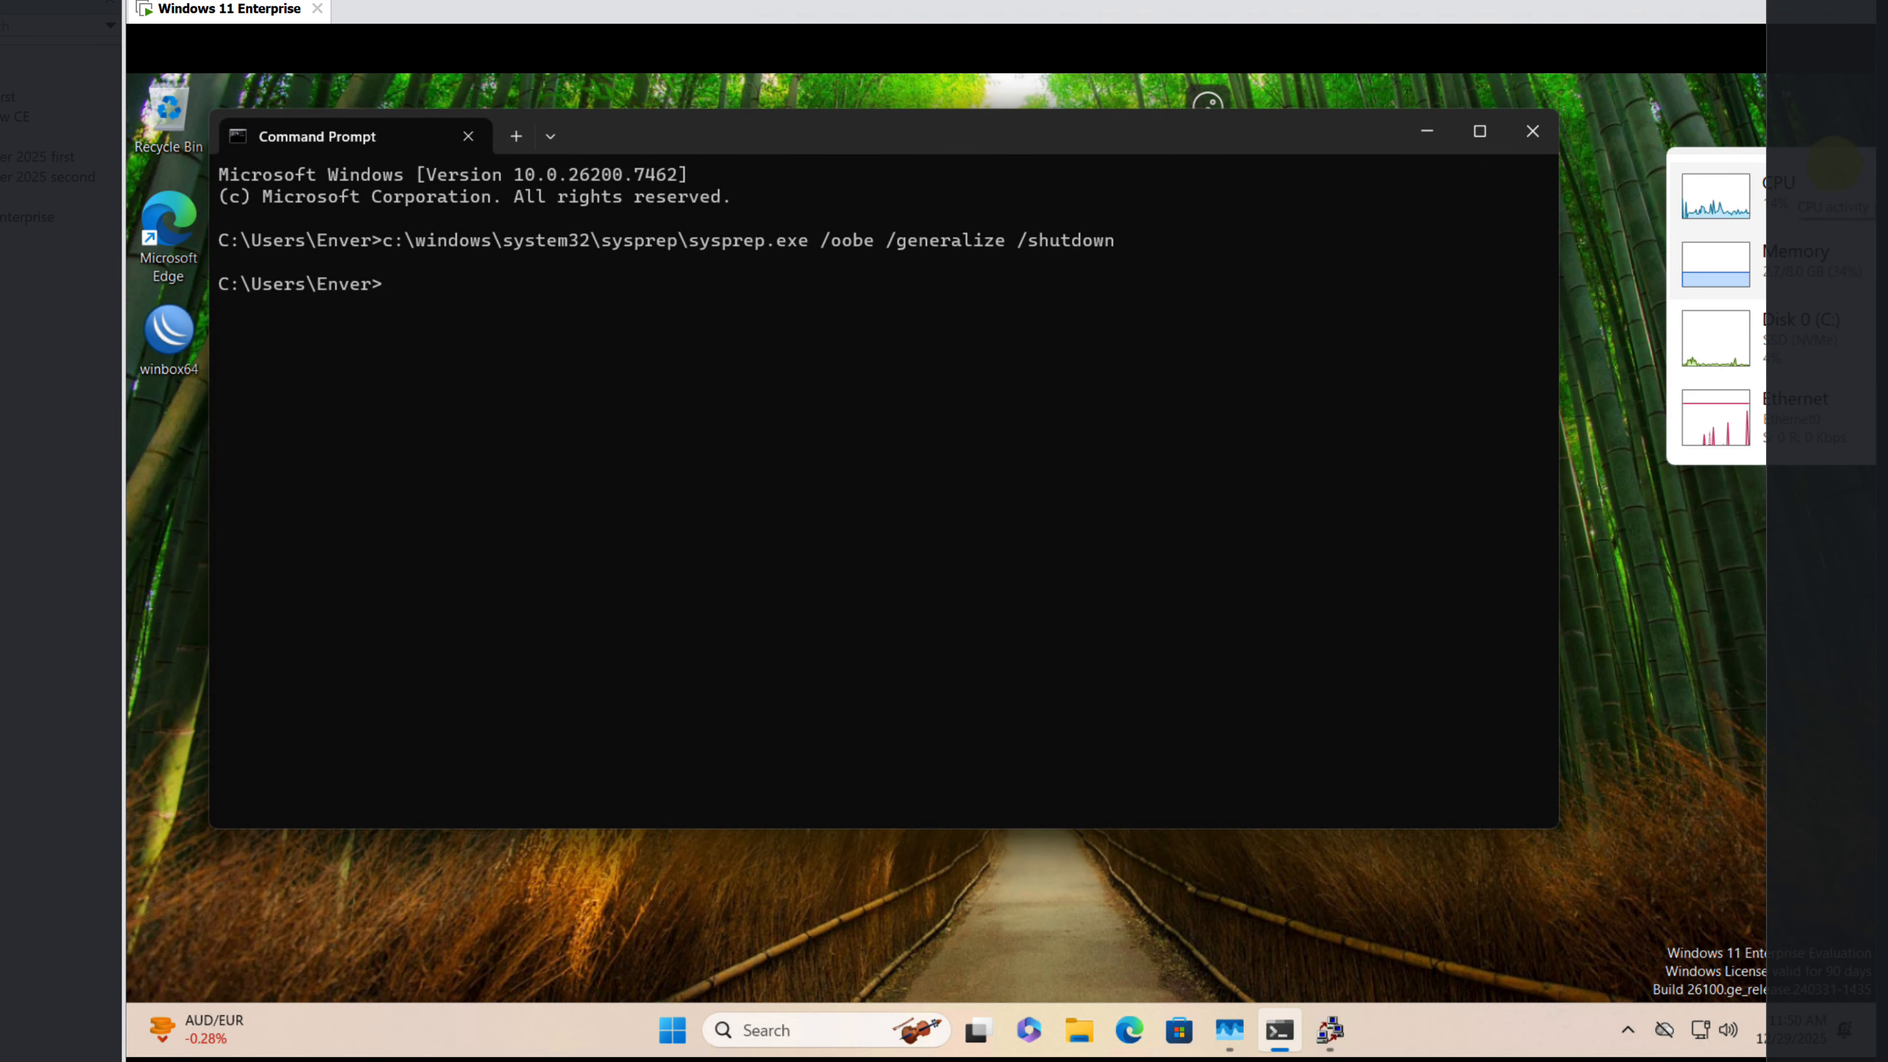
drag(1836, 161, 1742, 127)
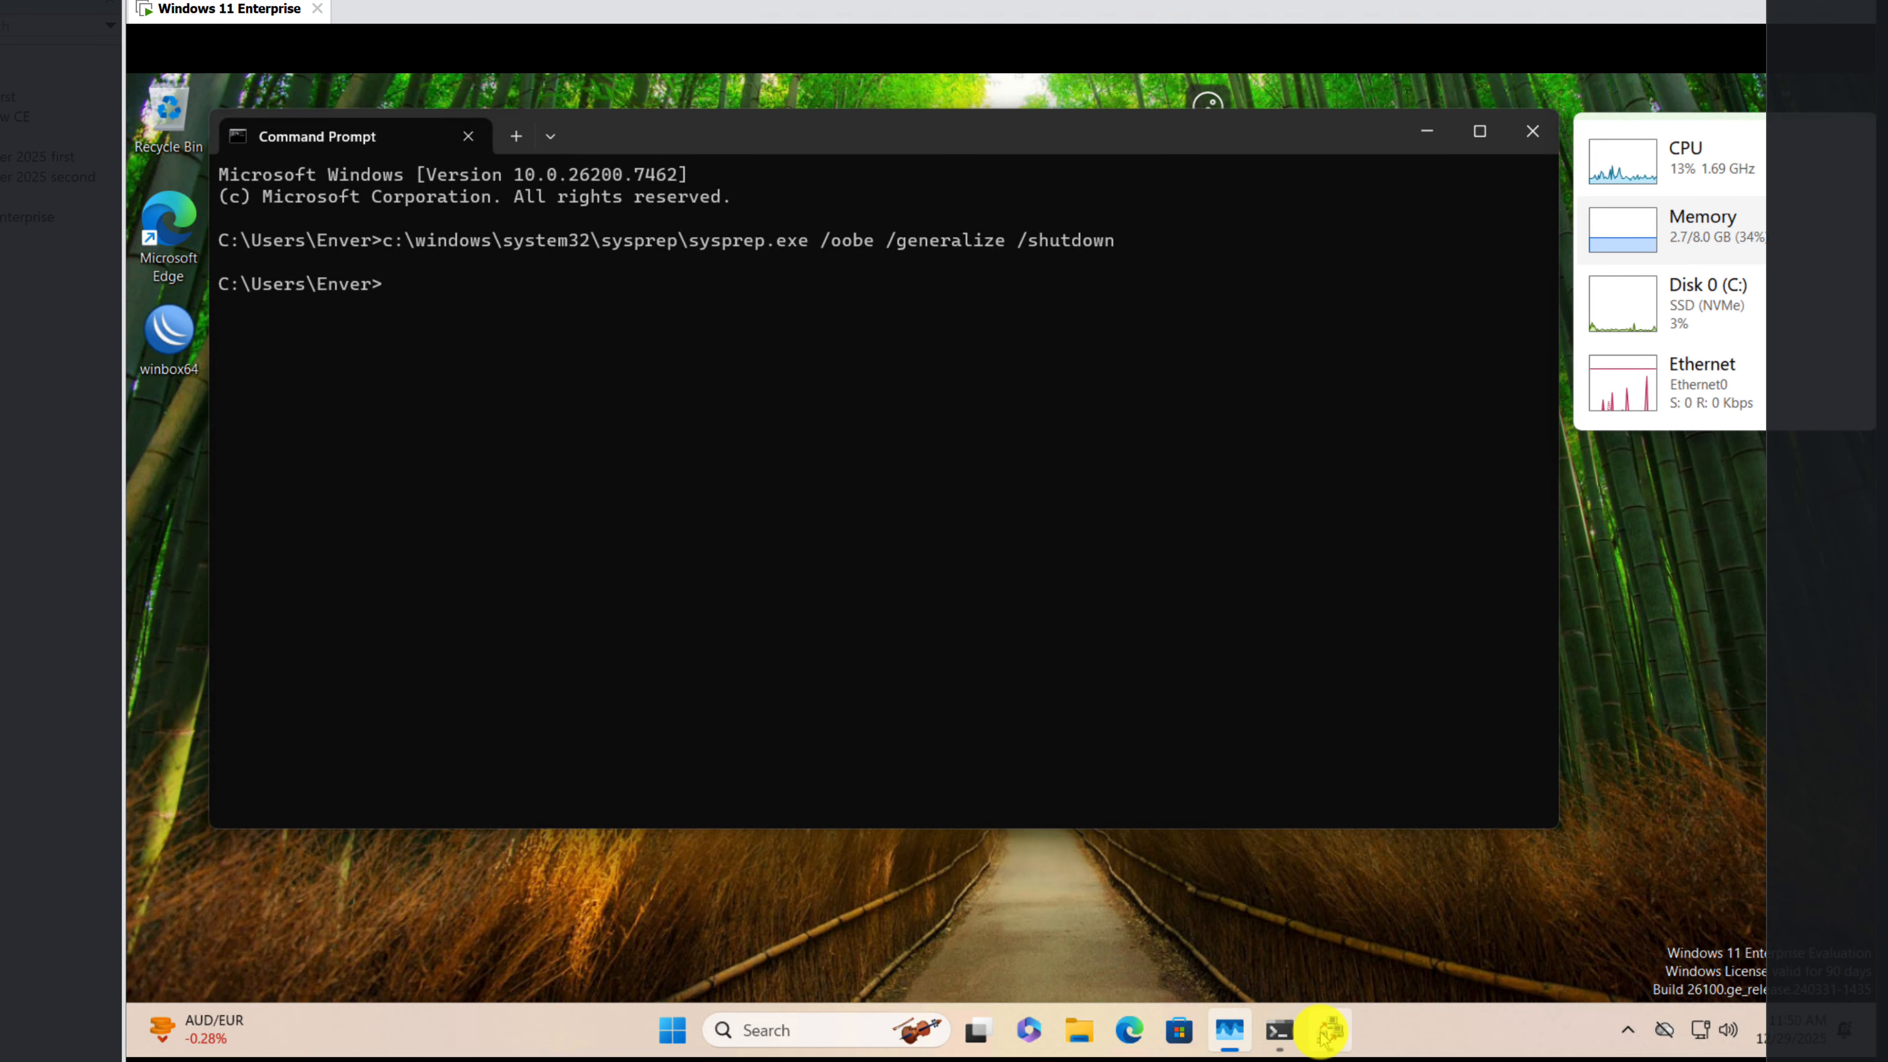
click(1327, 1030)
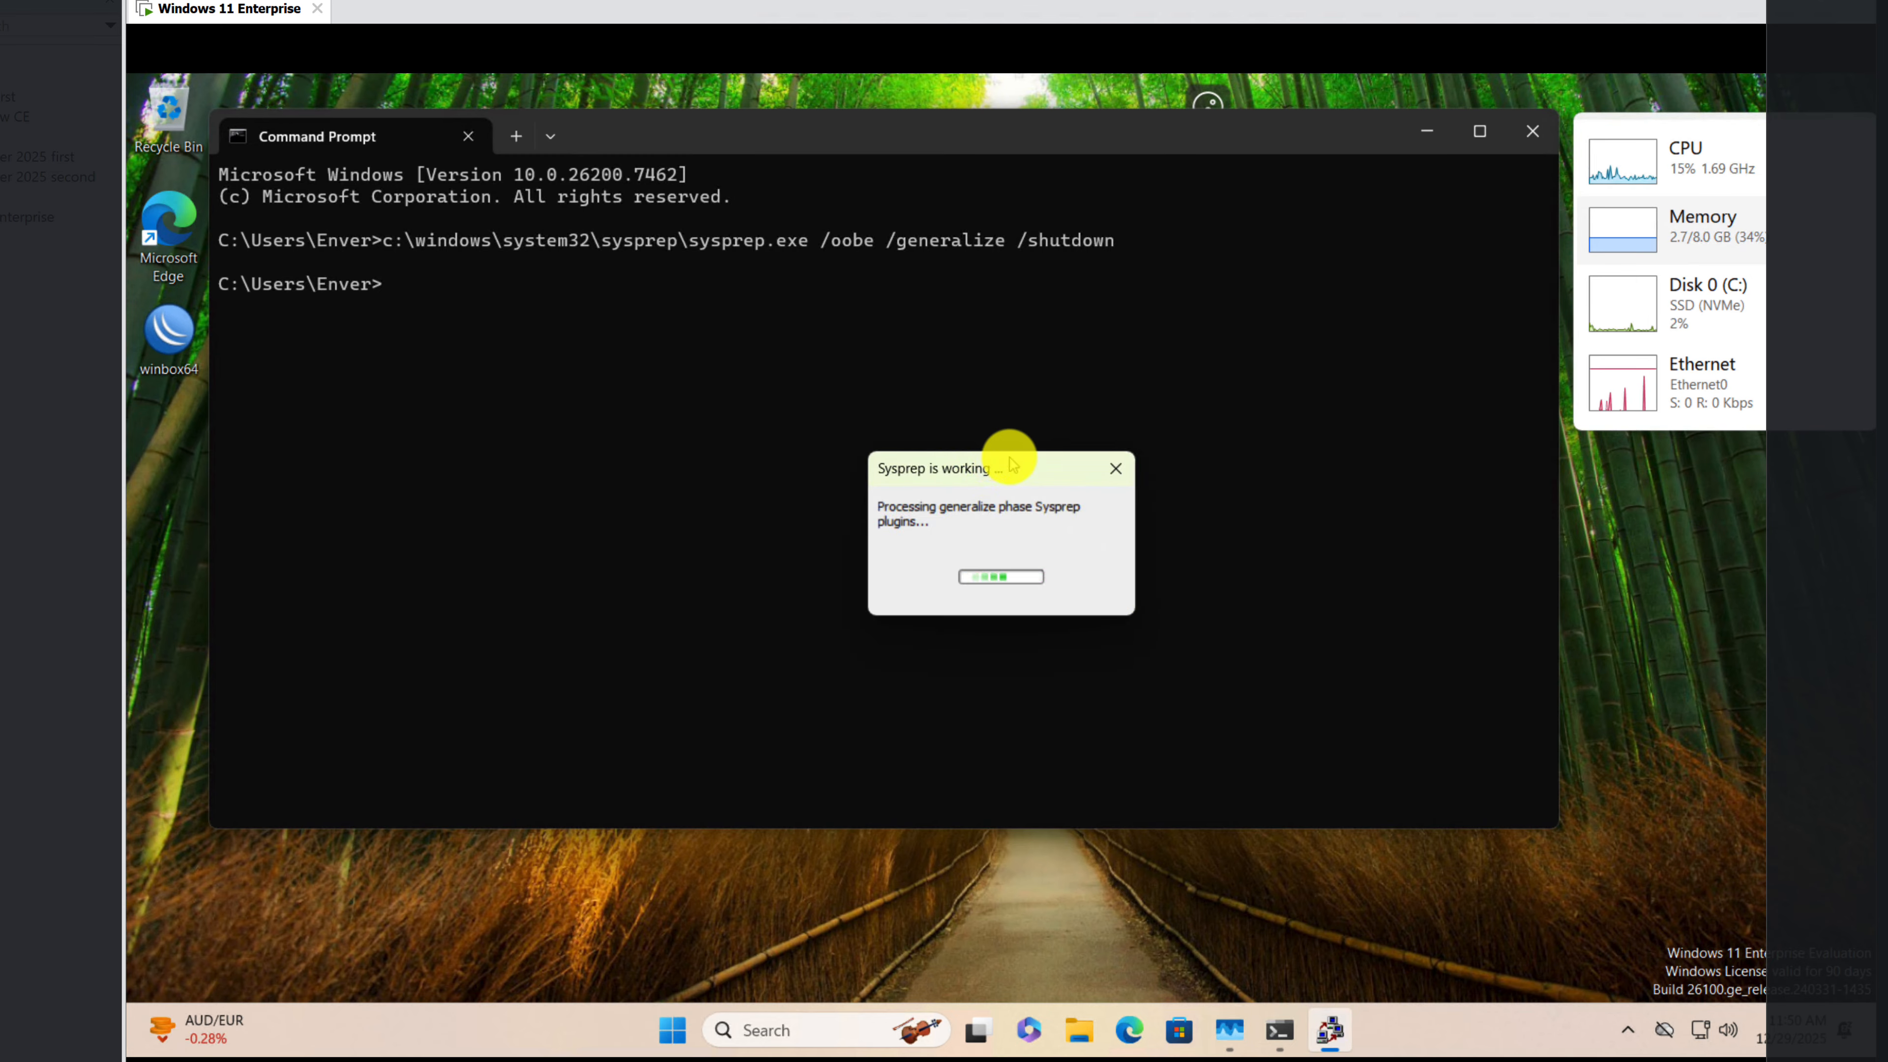
drag(1018, 471, 1312, 310)
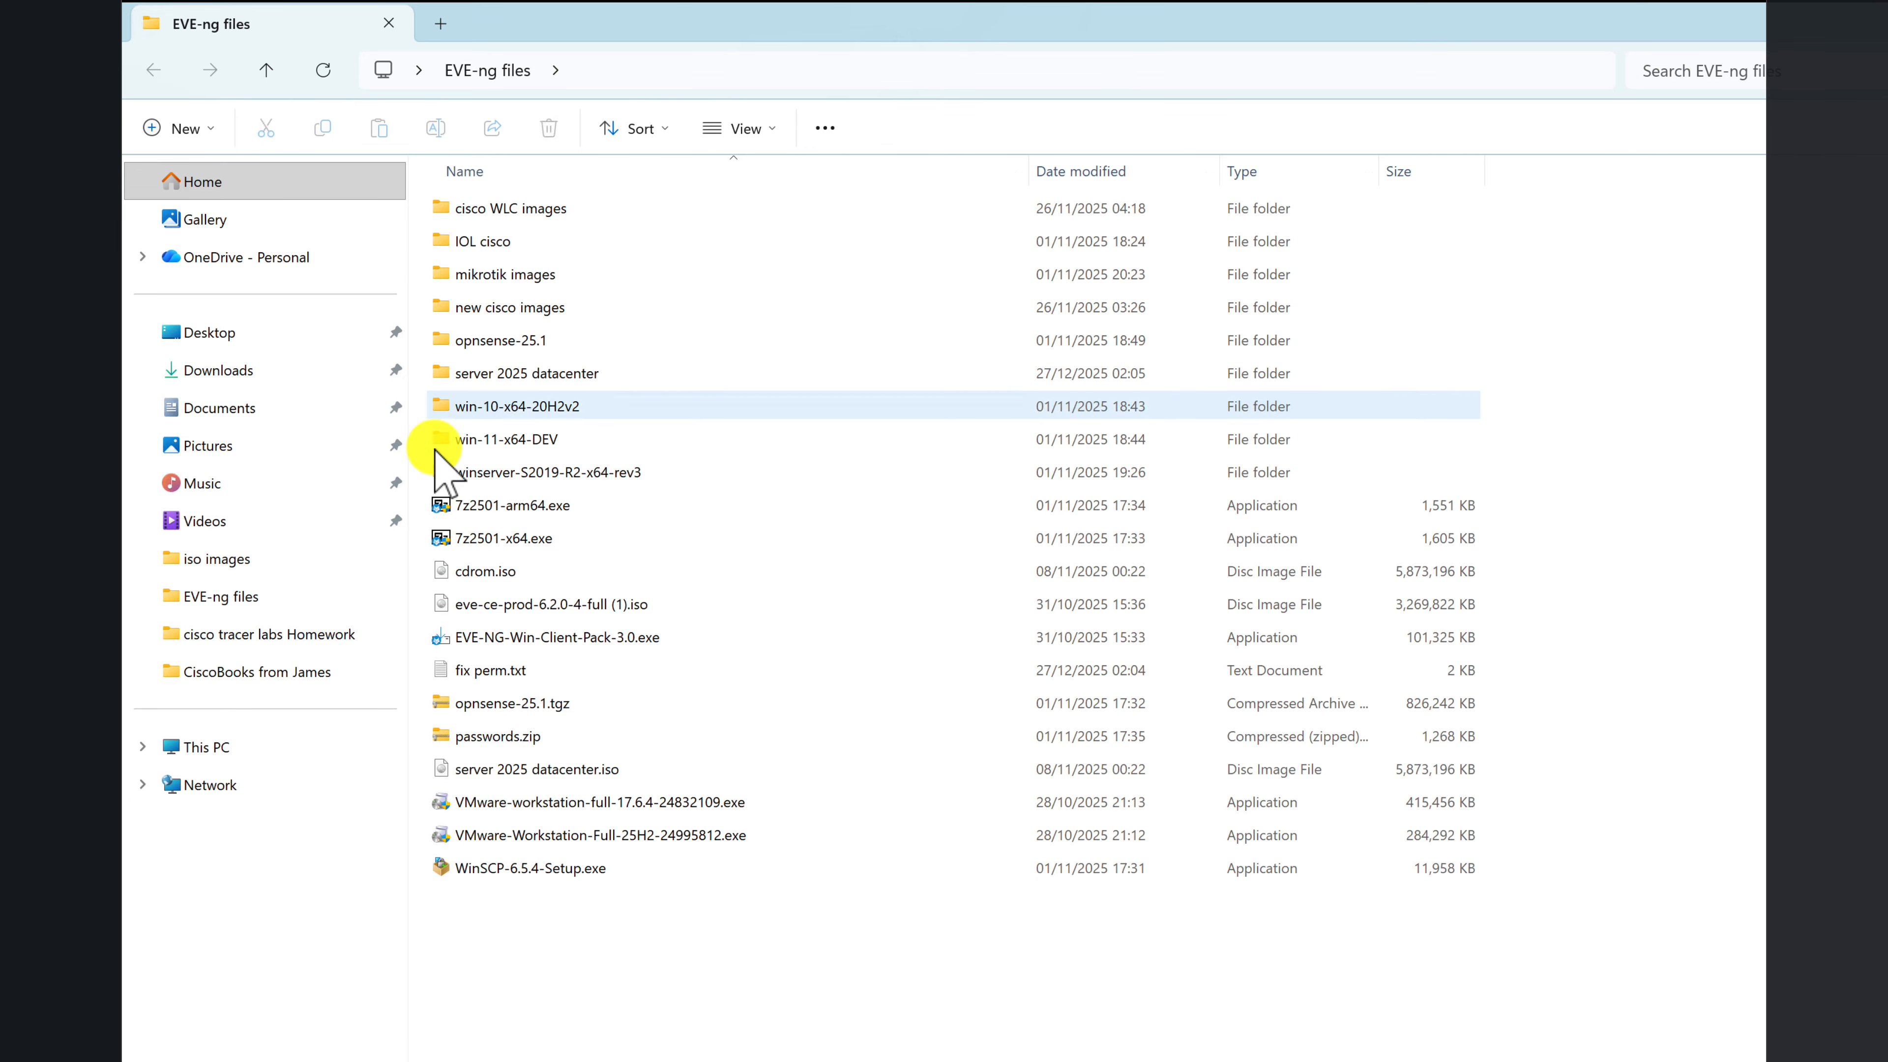
Step: In the host's File Explorer, create a folder named Windows 11 Enterprice PC1 on the VolumeEveNG (D:) drive
click(219, 746)
double_click(811, 242)
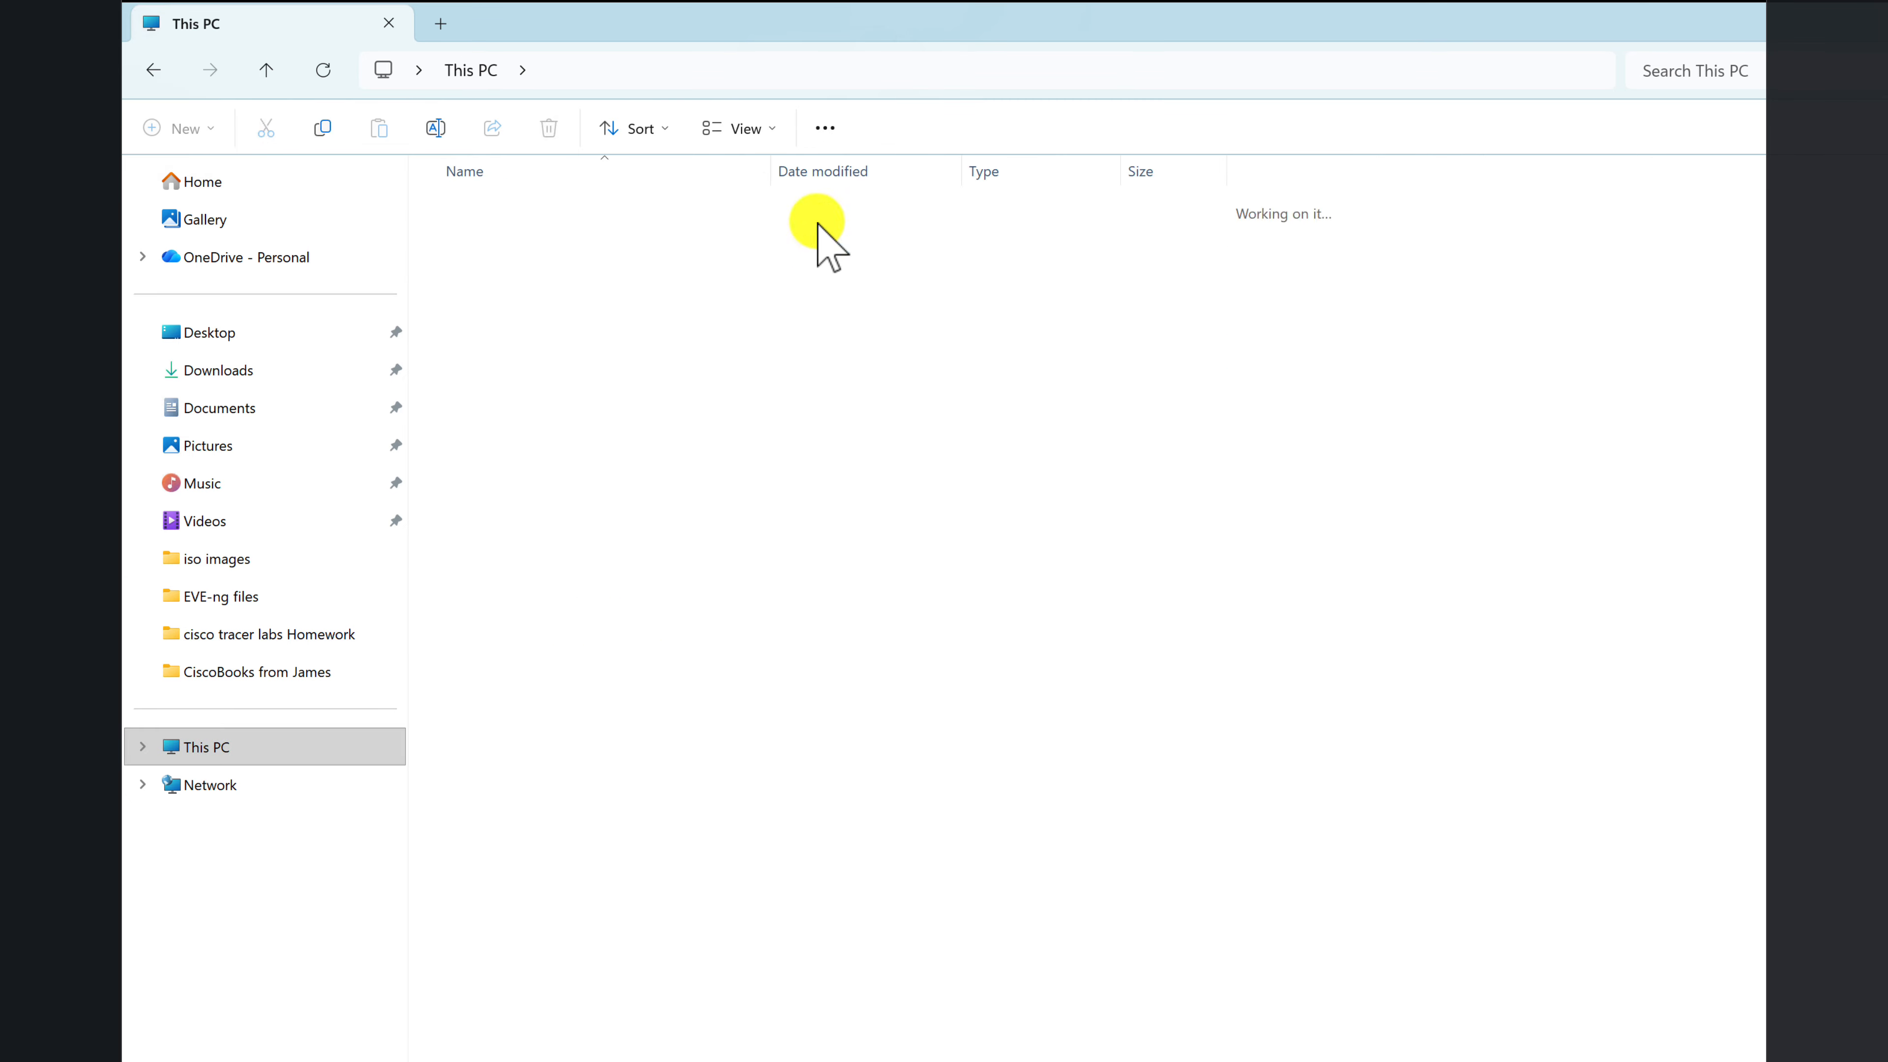
right_click(569, 524)
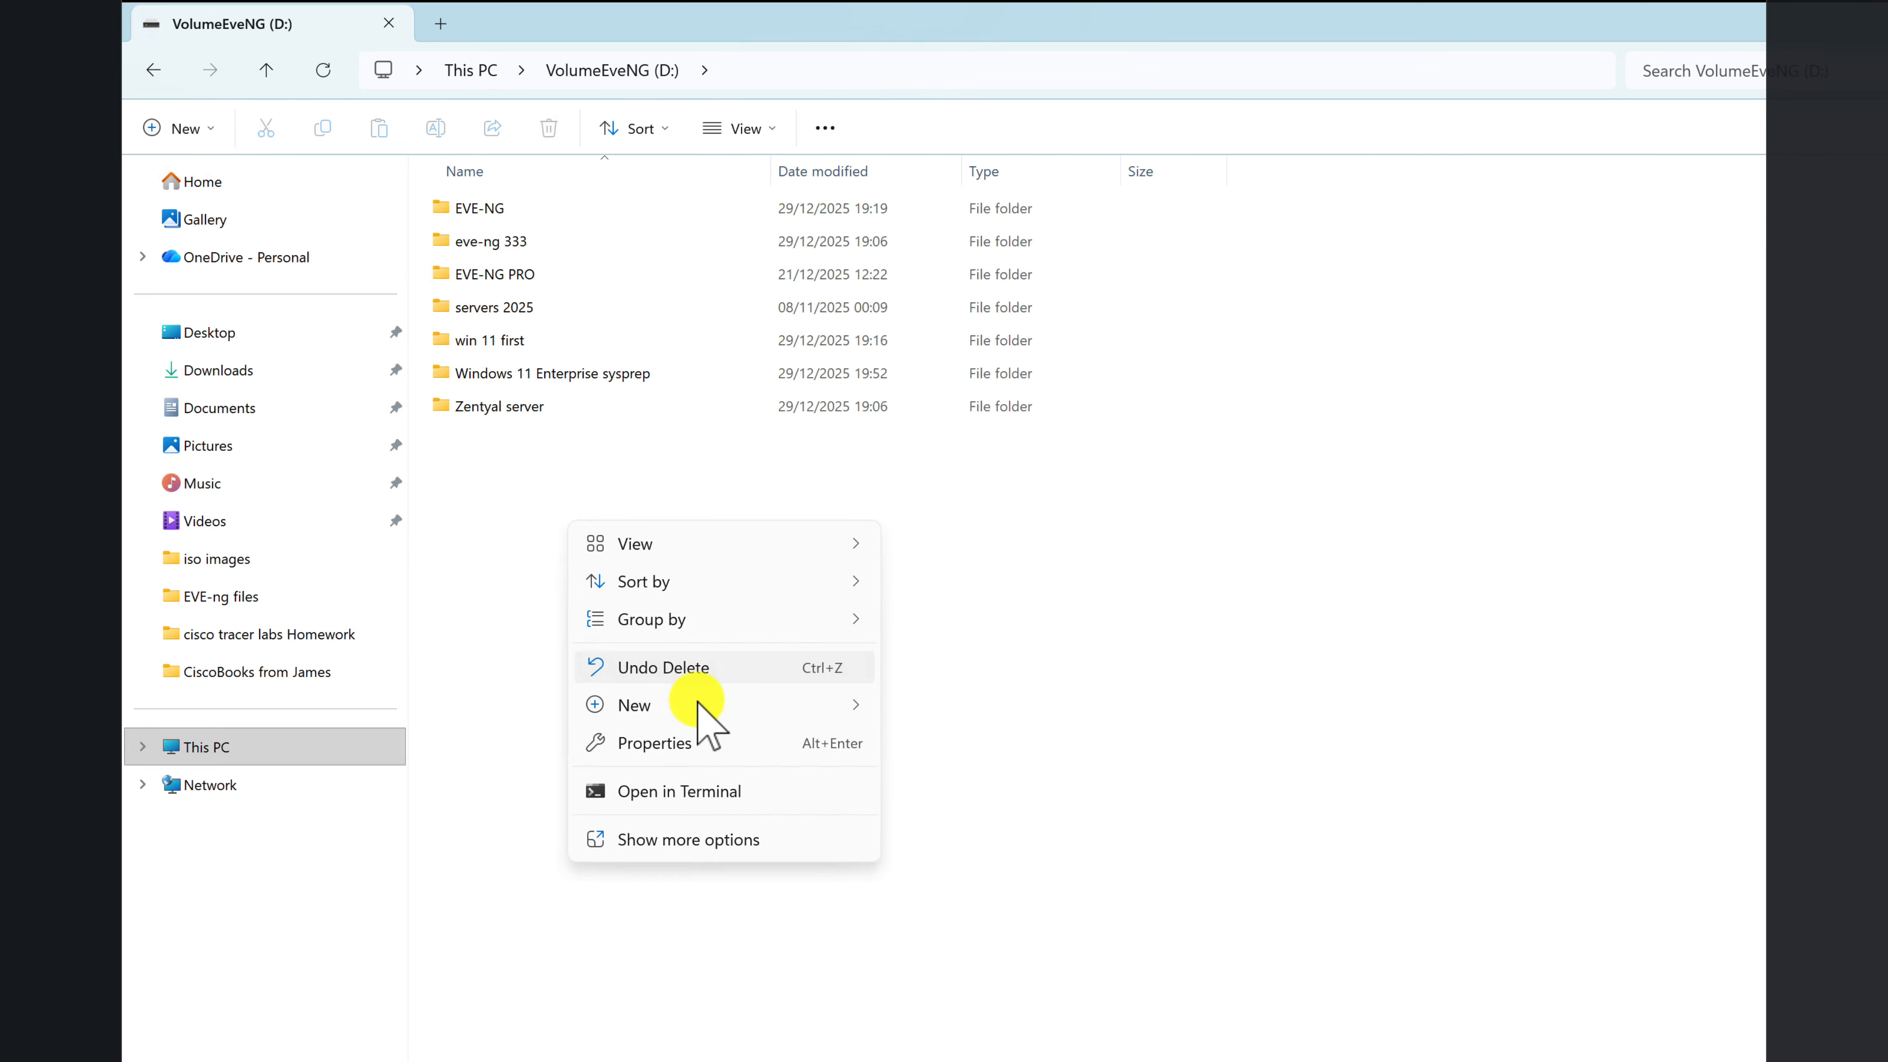
mouse_move(766, 711)
click(945, 710)
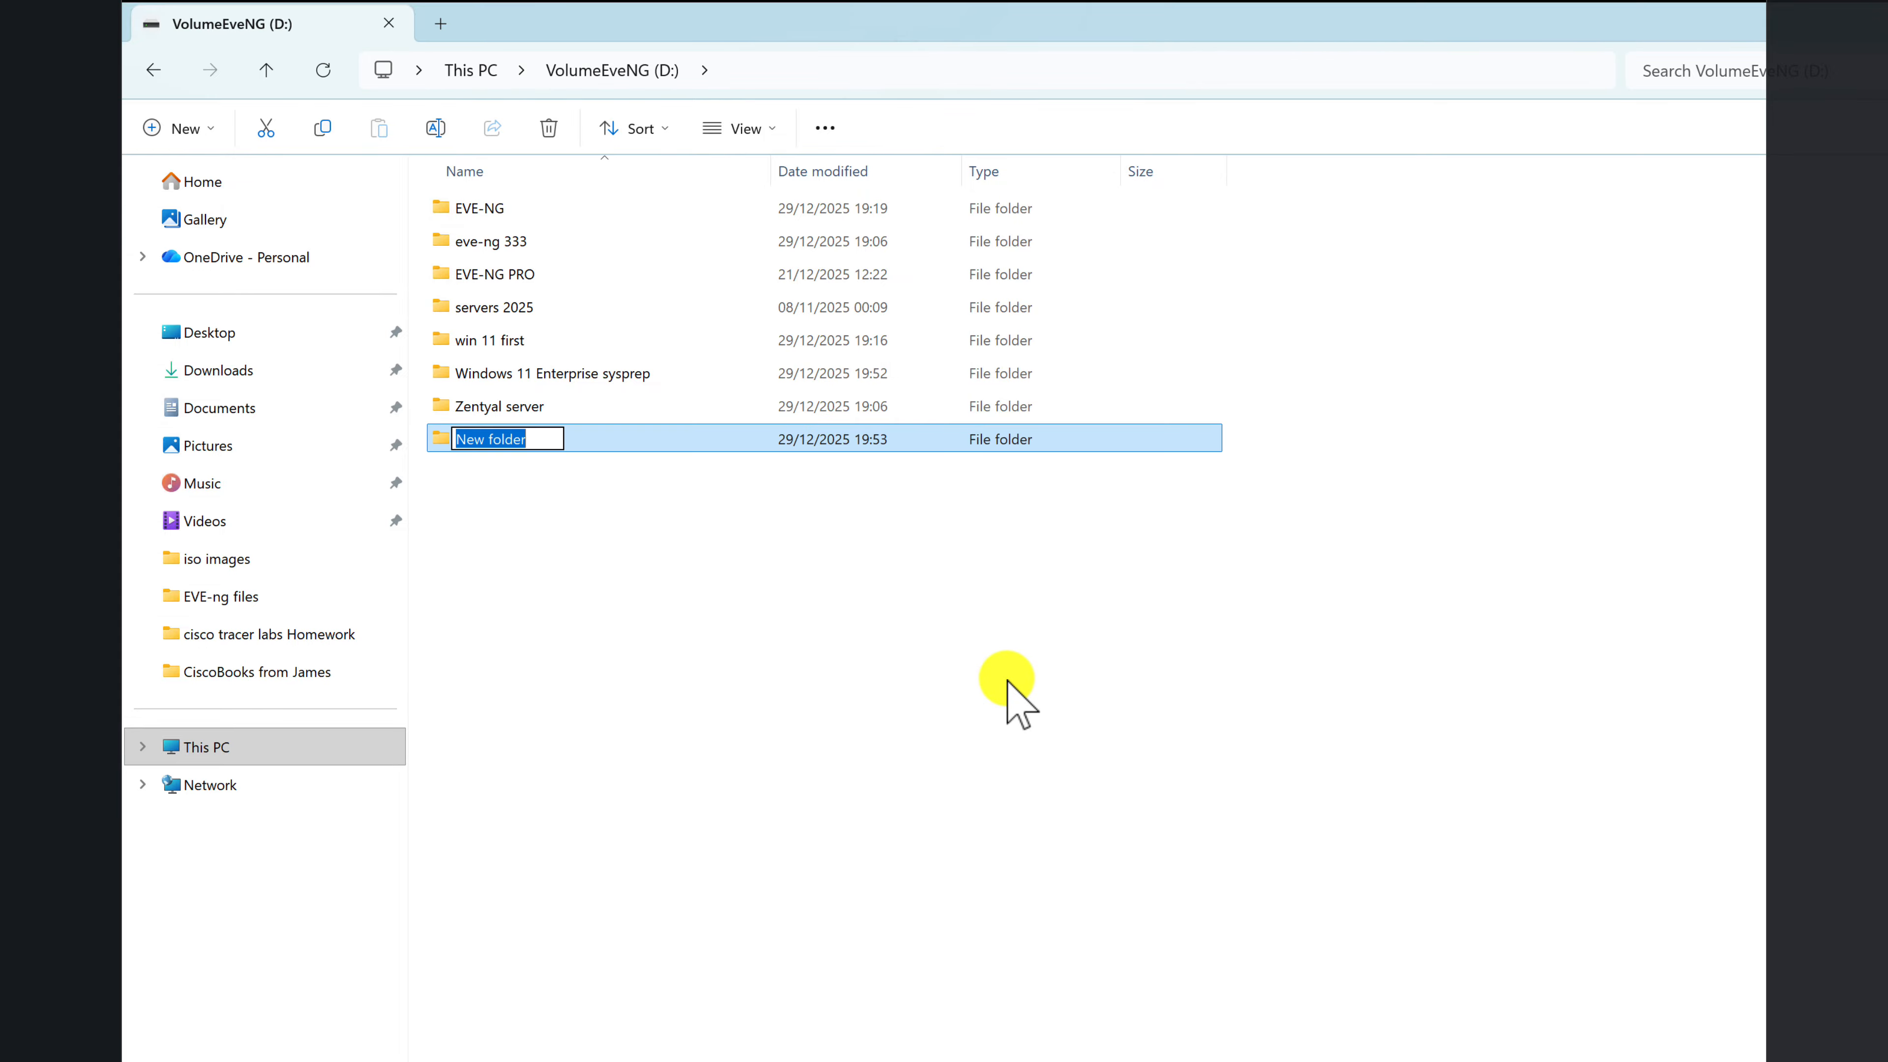
text(ws 11 Enterprice PC1)
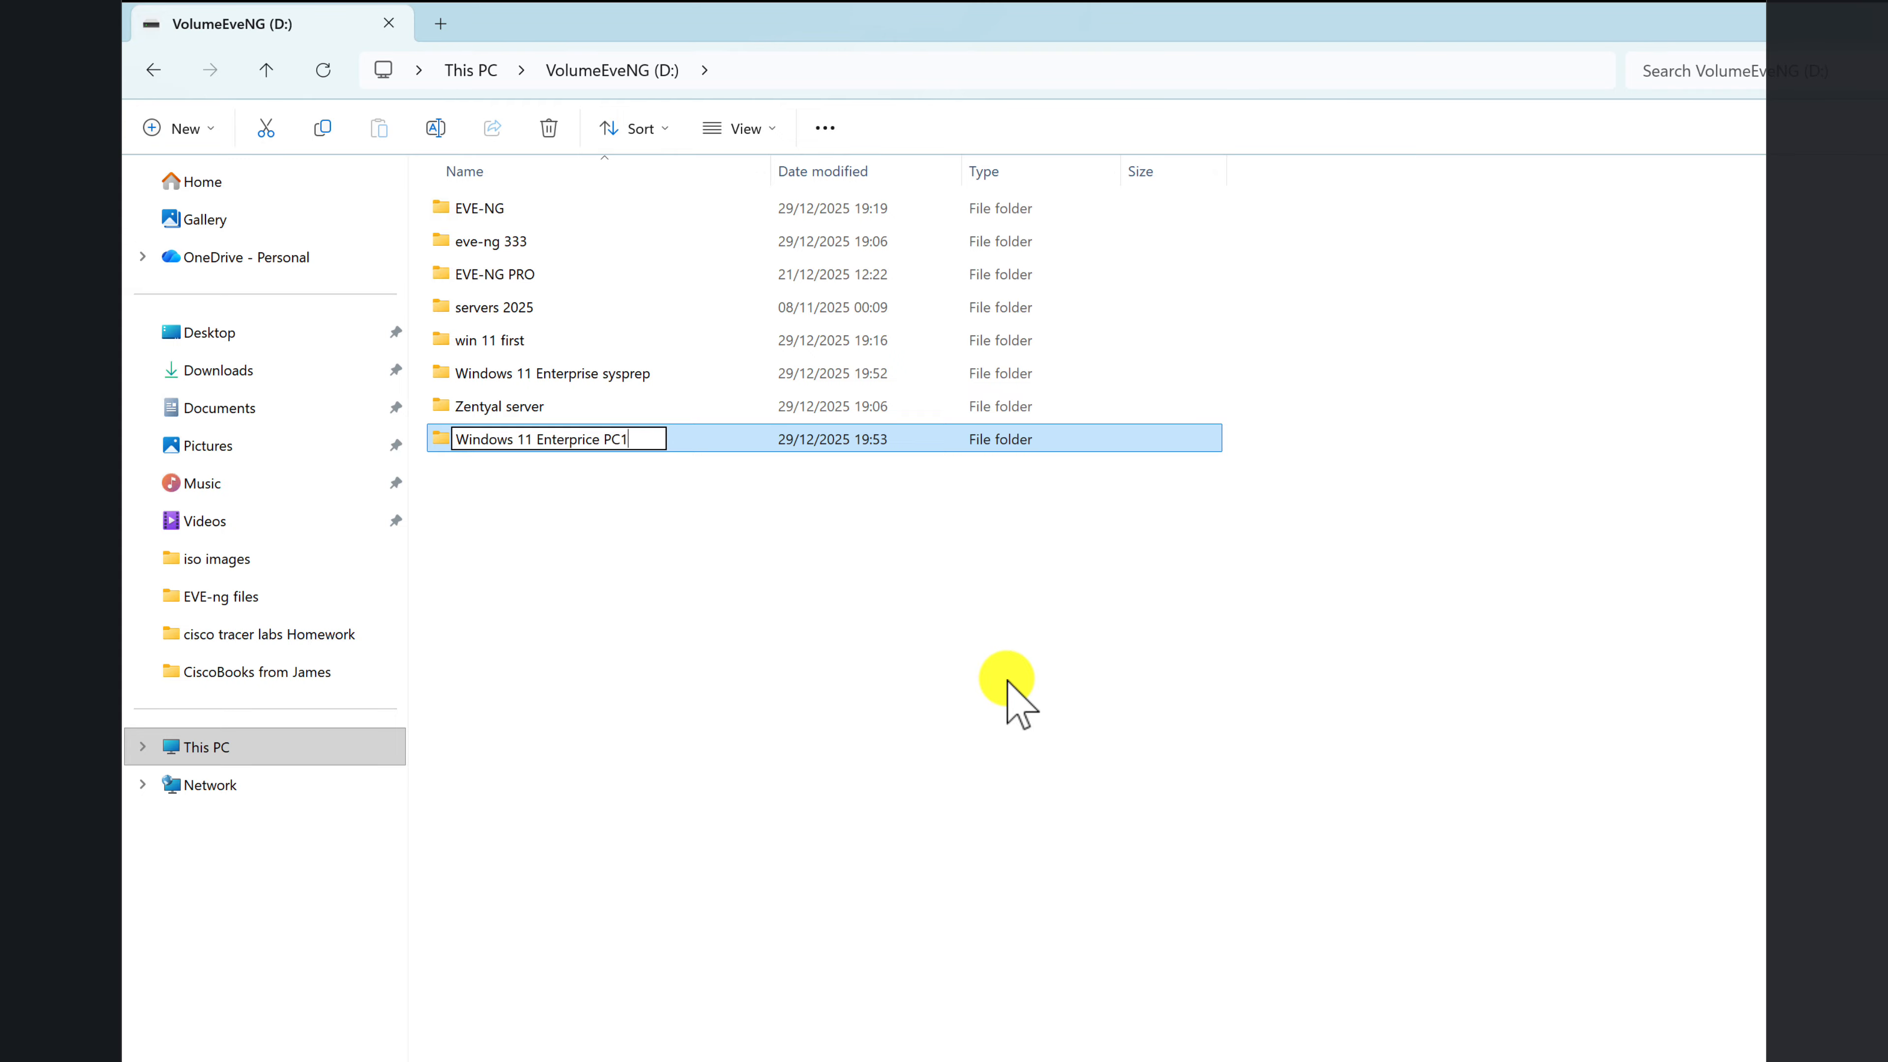
key(Return)
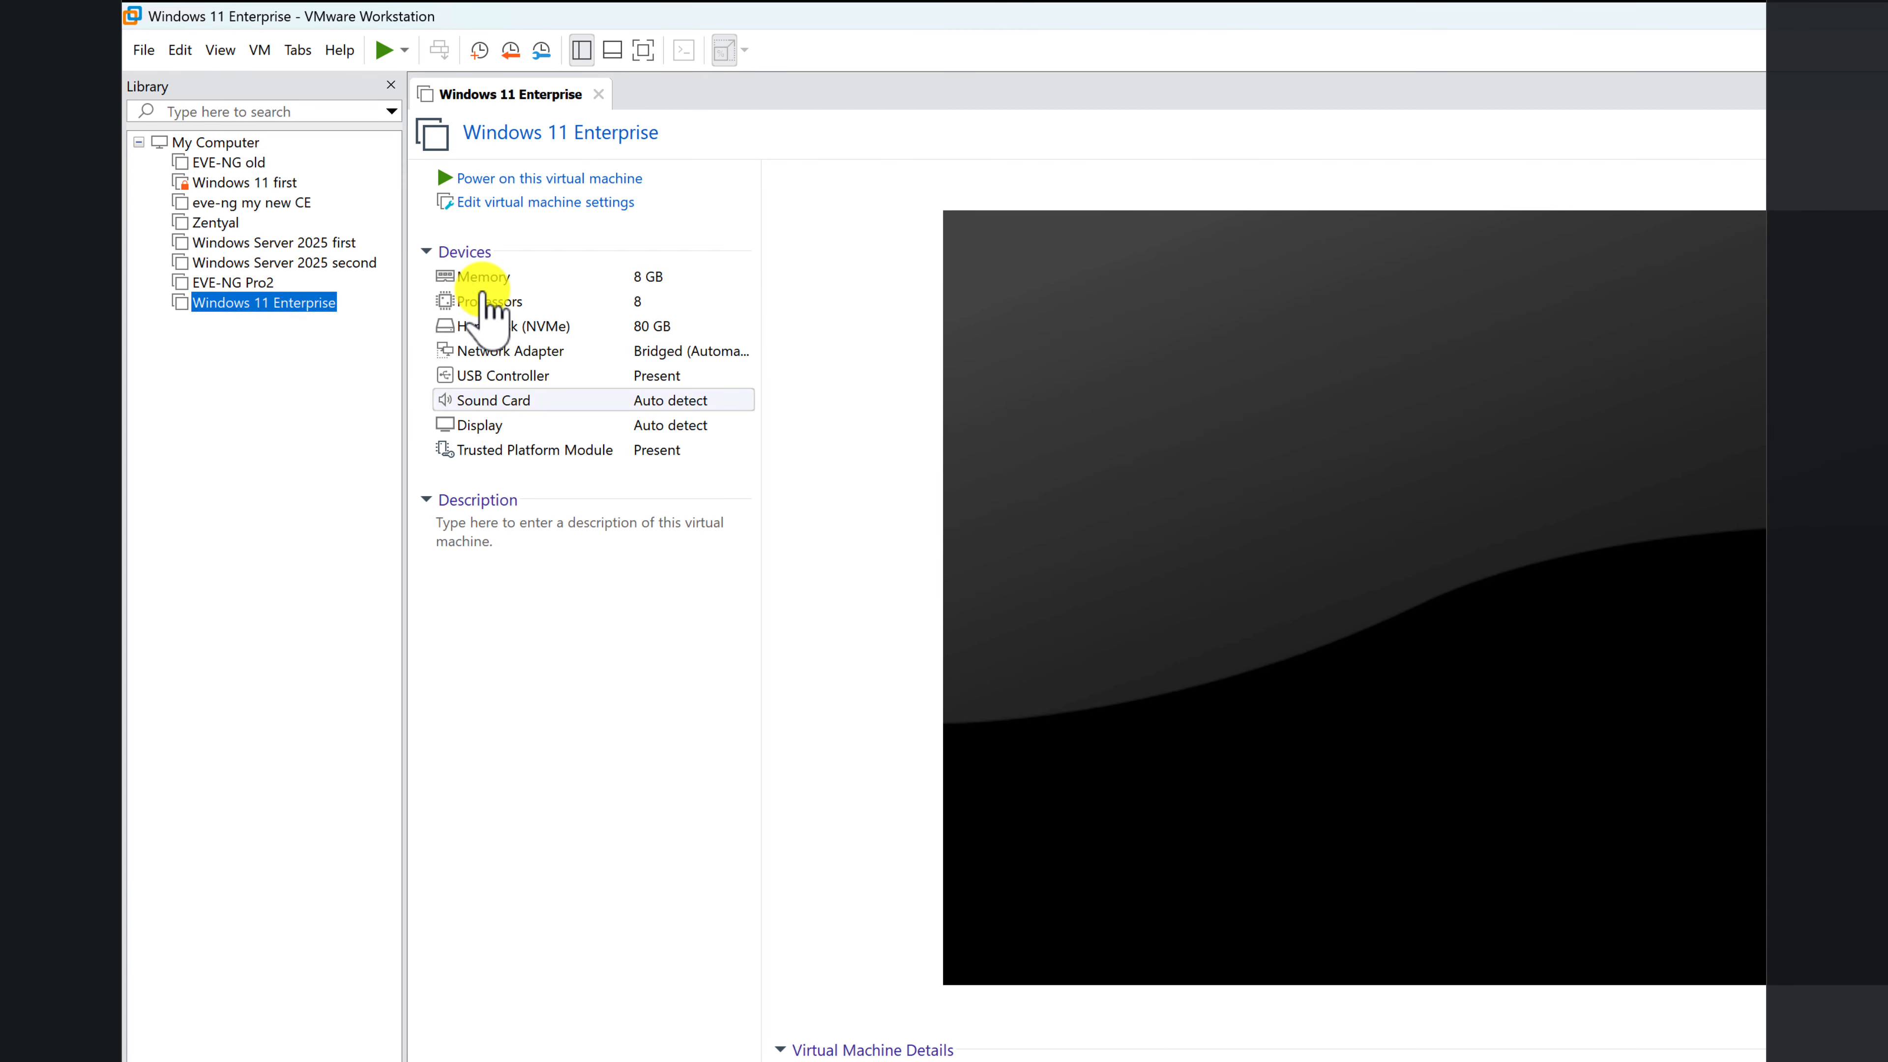
Step: Start cloning the Windows 11 Enterprise virtual machine in VMware Workstation, using its current state and the full clone method
right_click(258, 305)
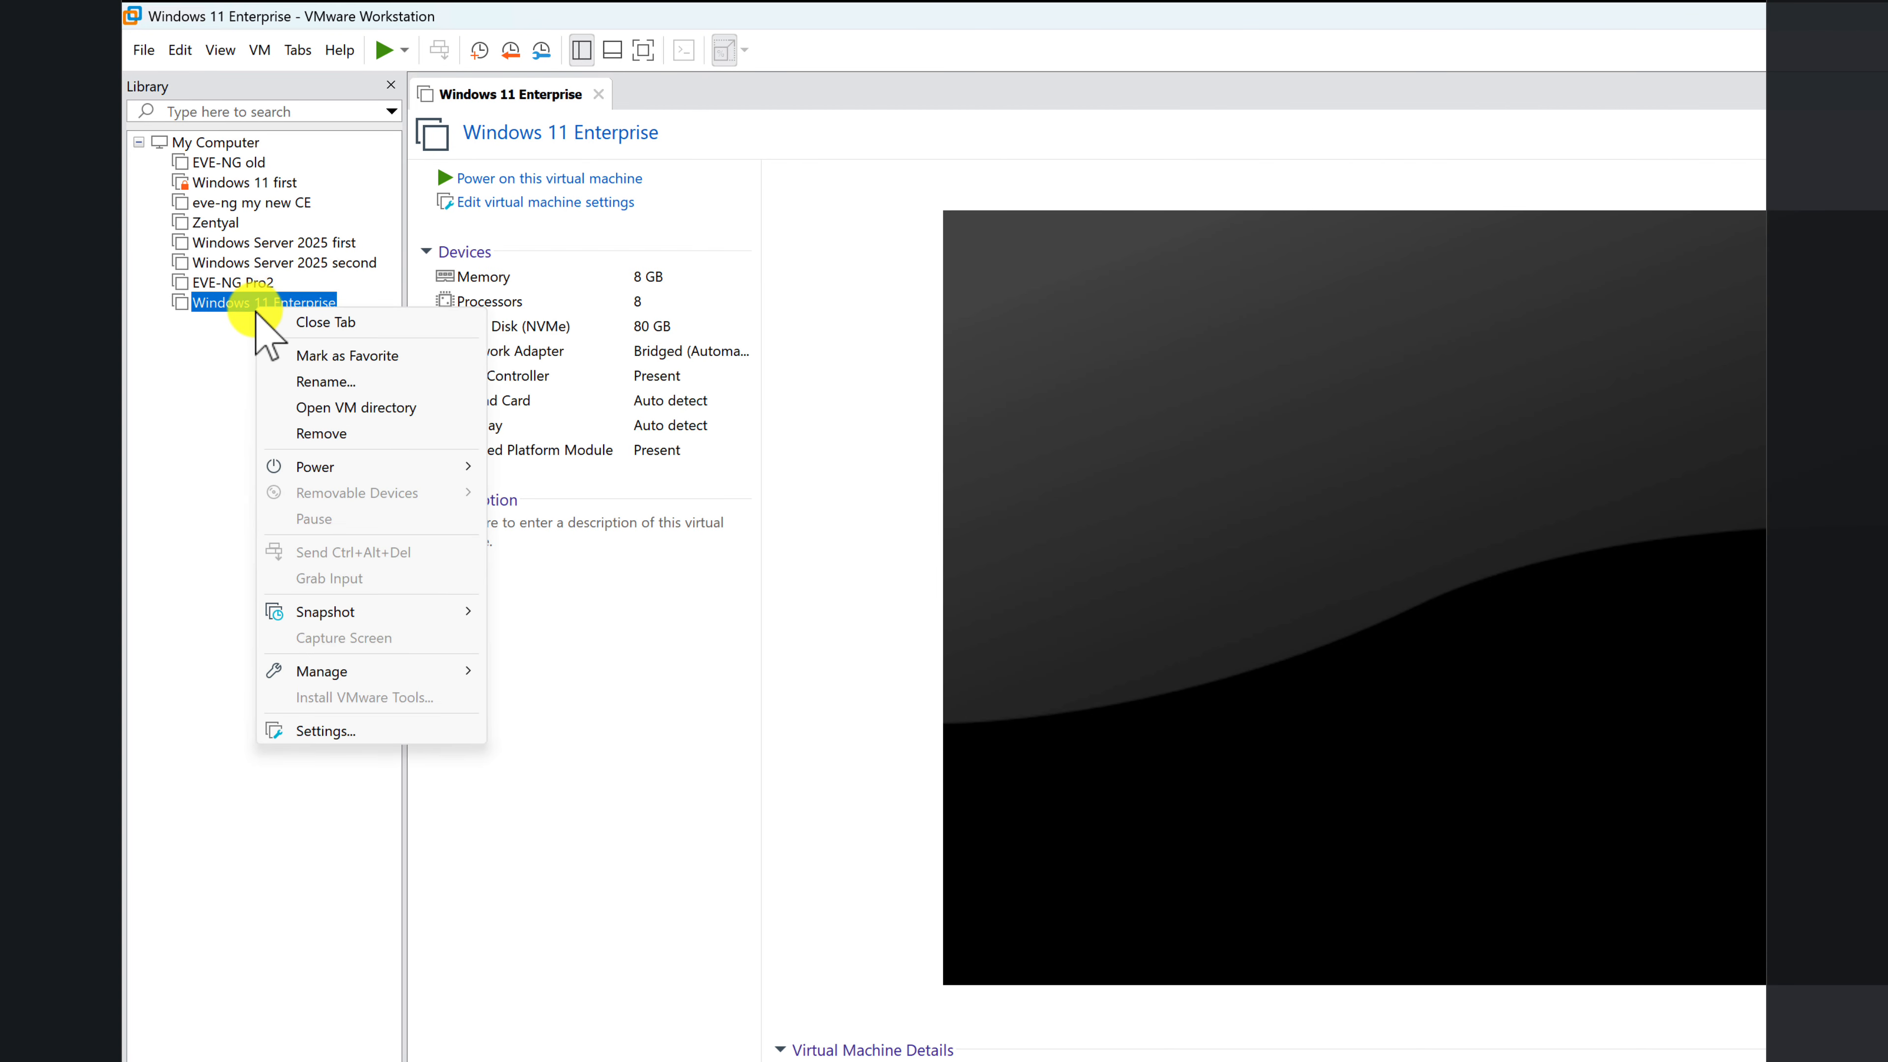
mouse_move(434, 673)
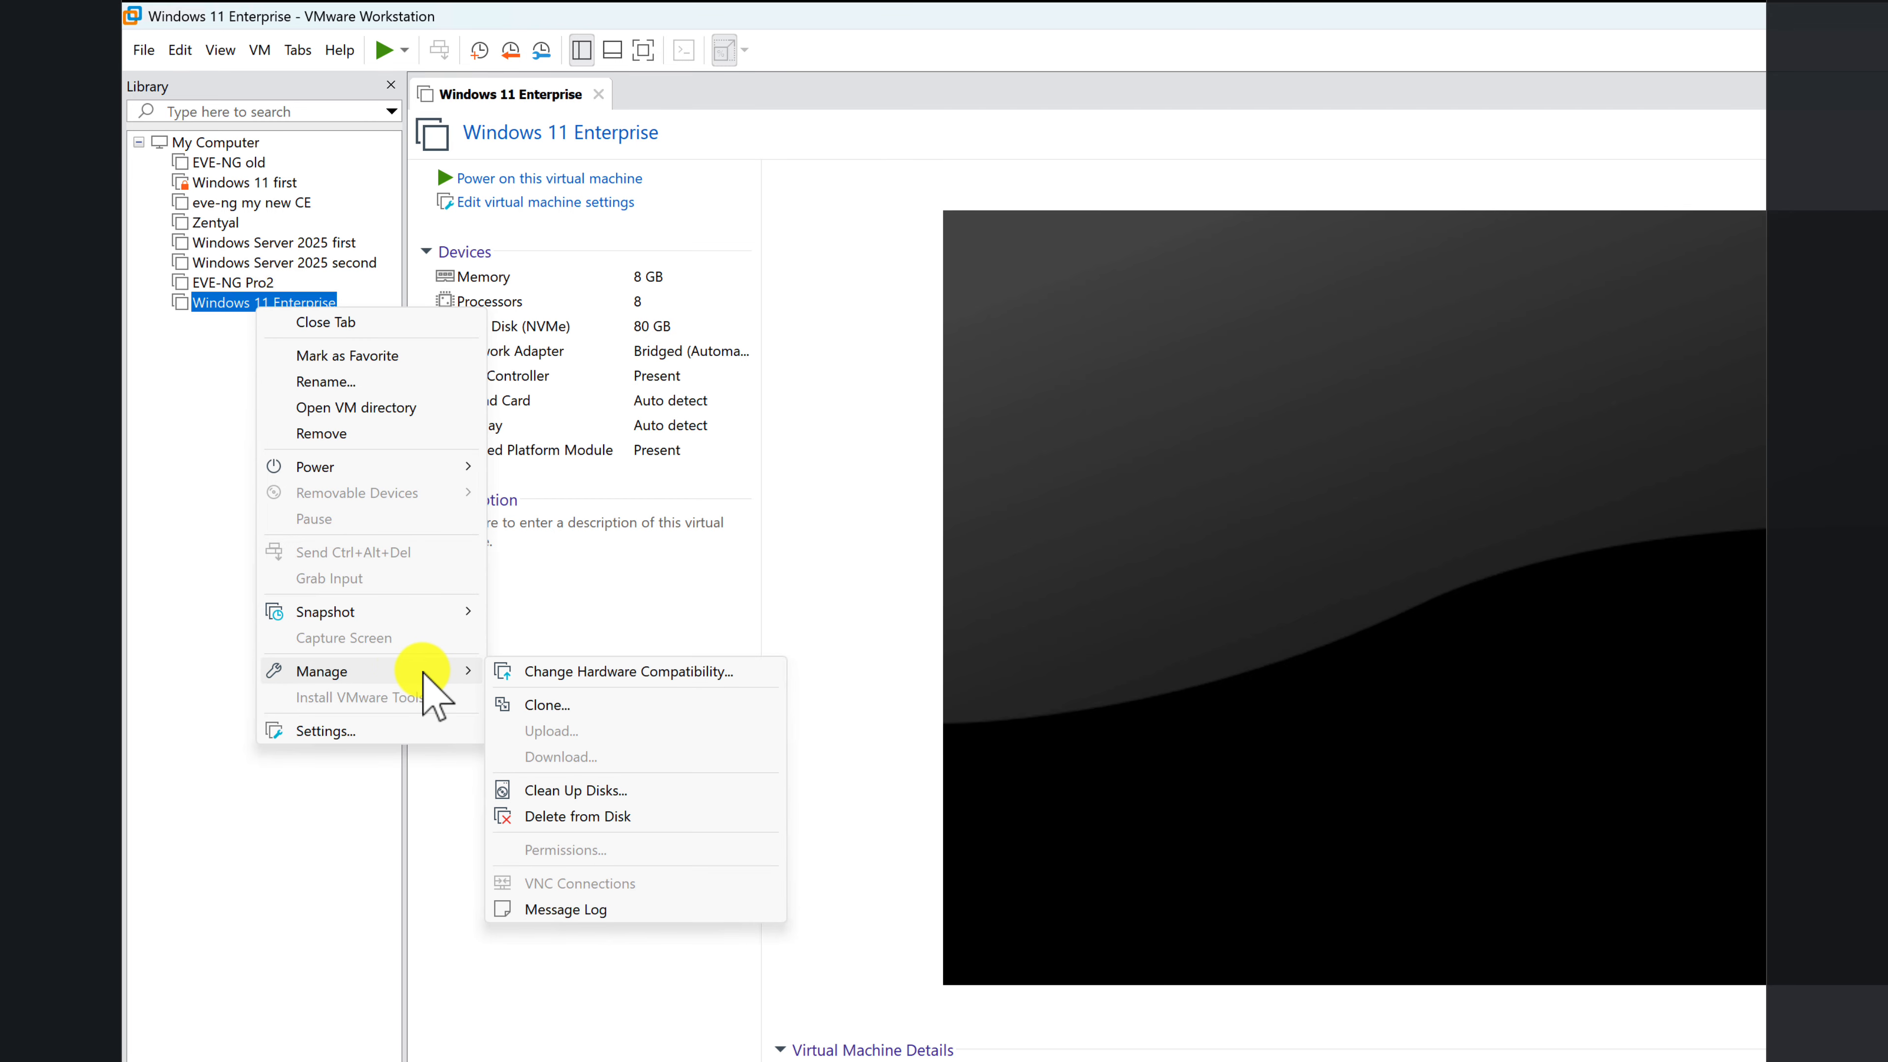
click(512, 705)
click(1232, 794)
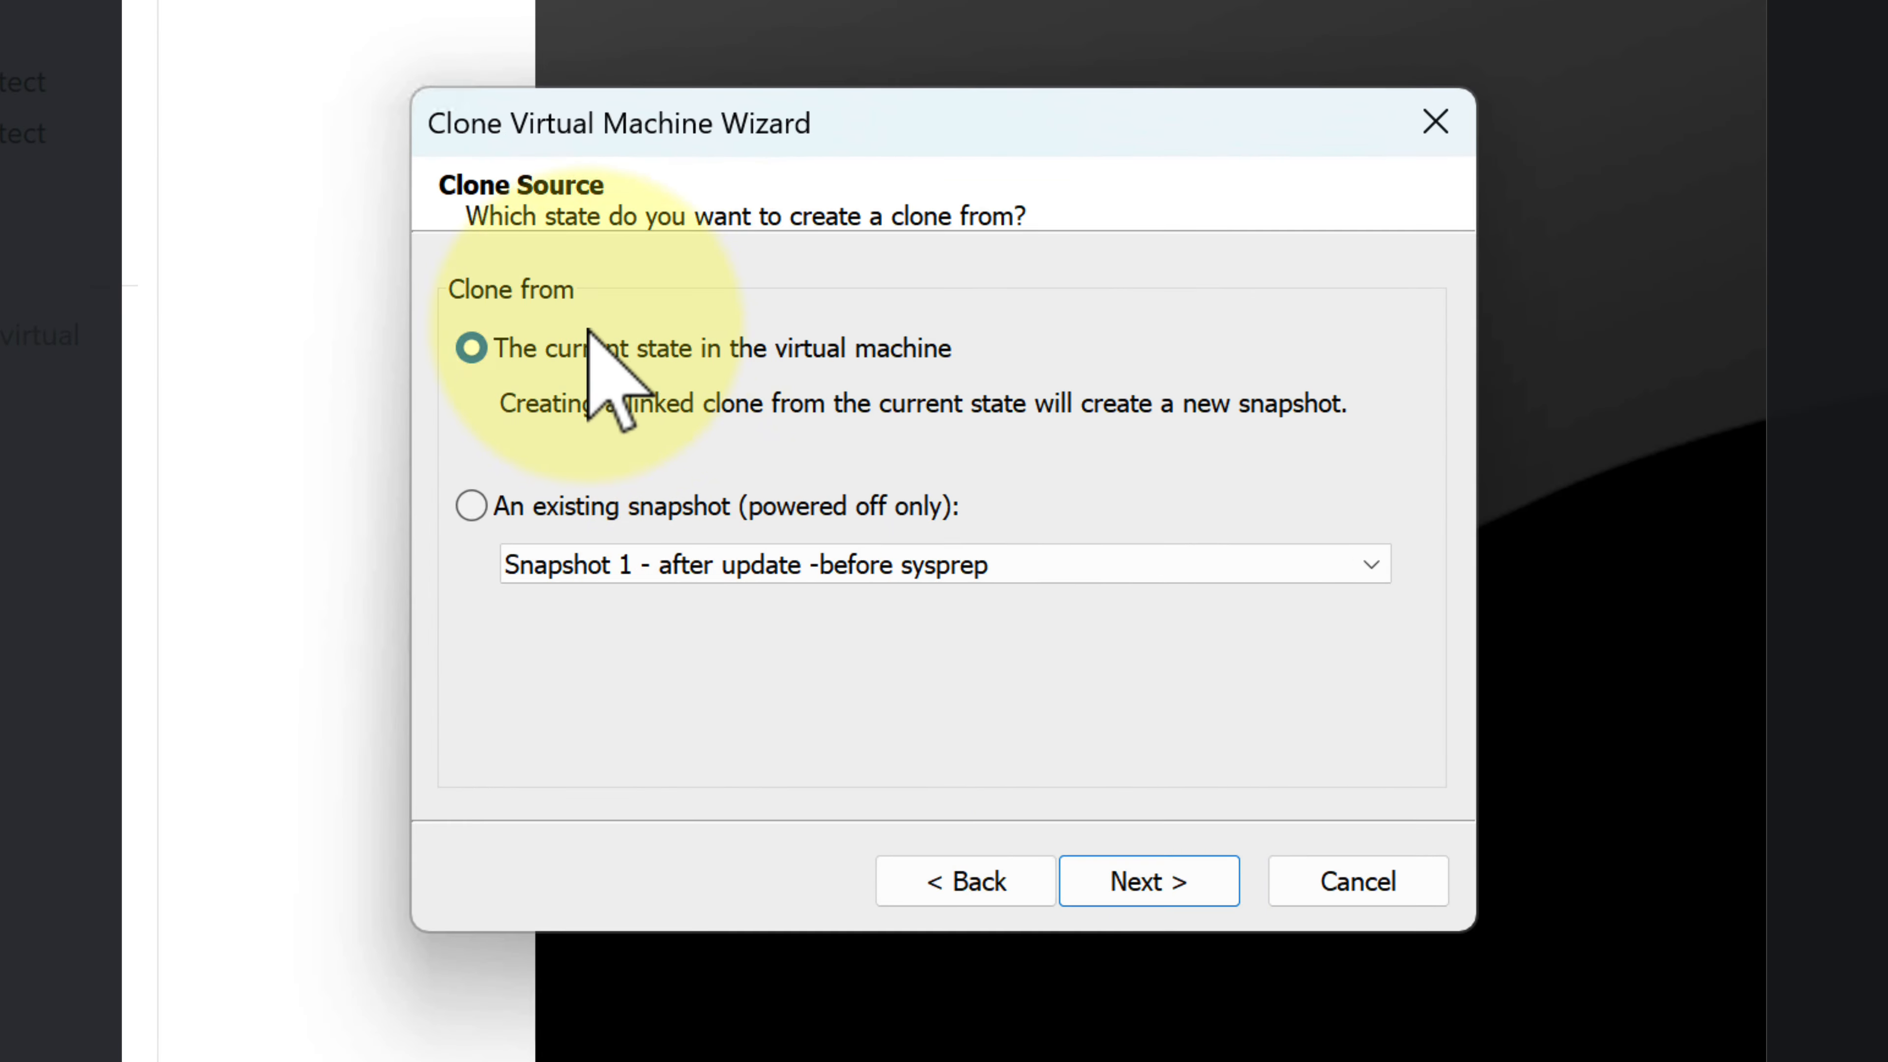
click(1129, 877)
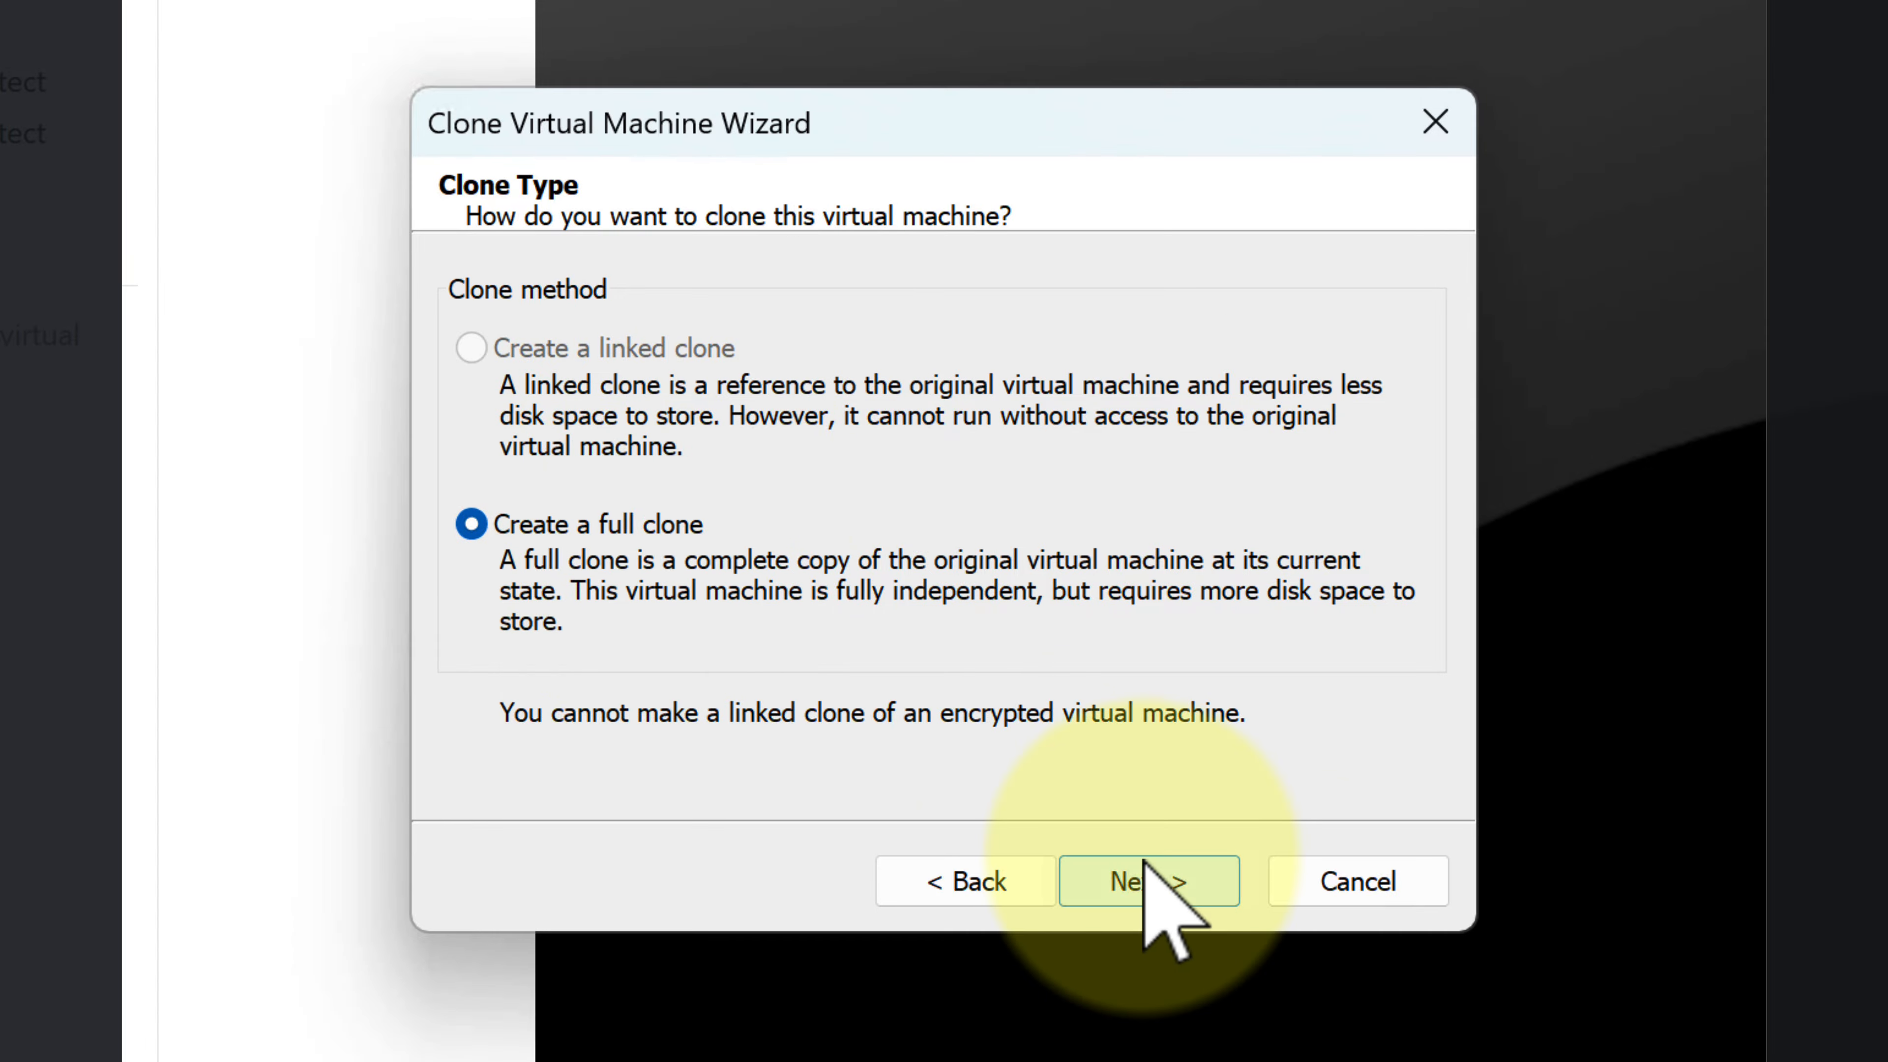
click(1143, 863)
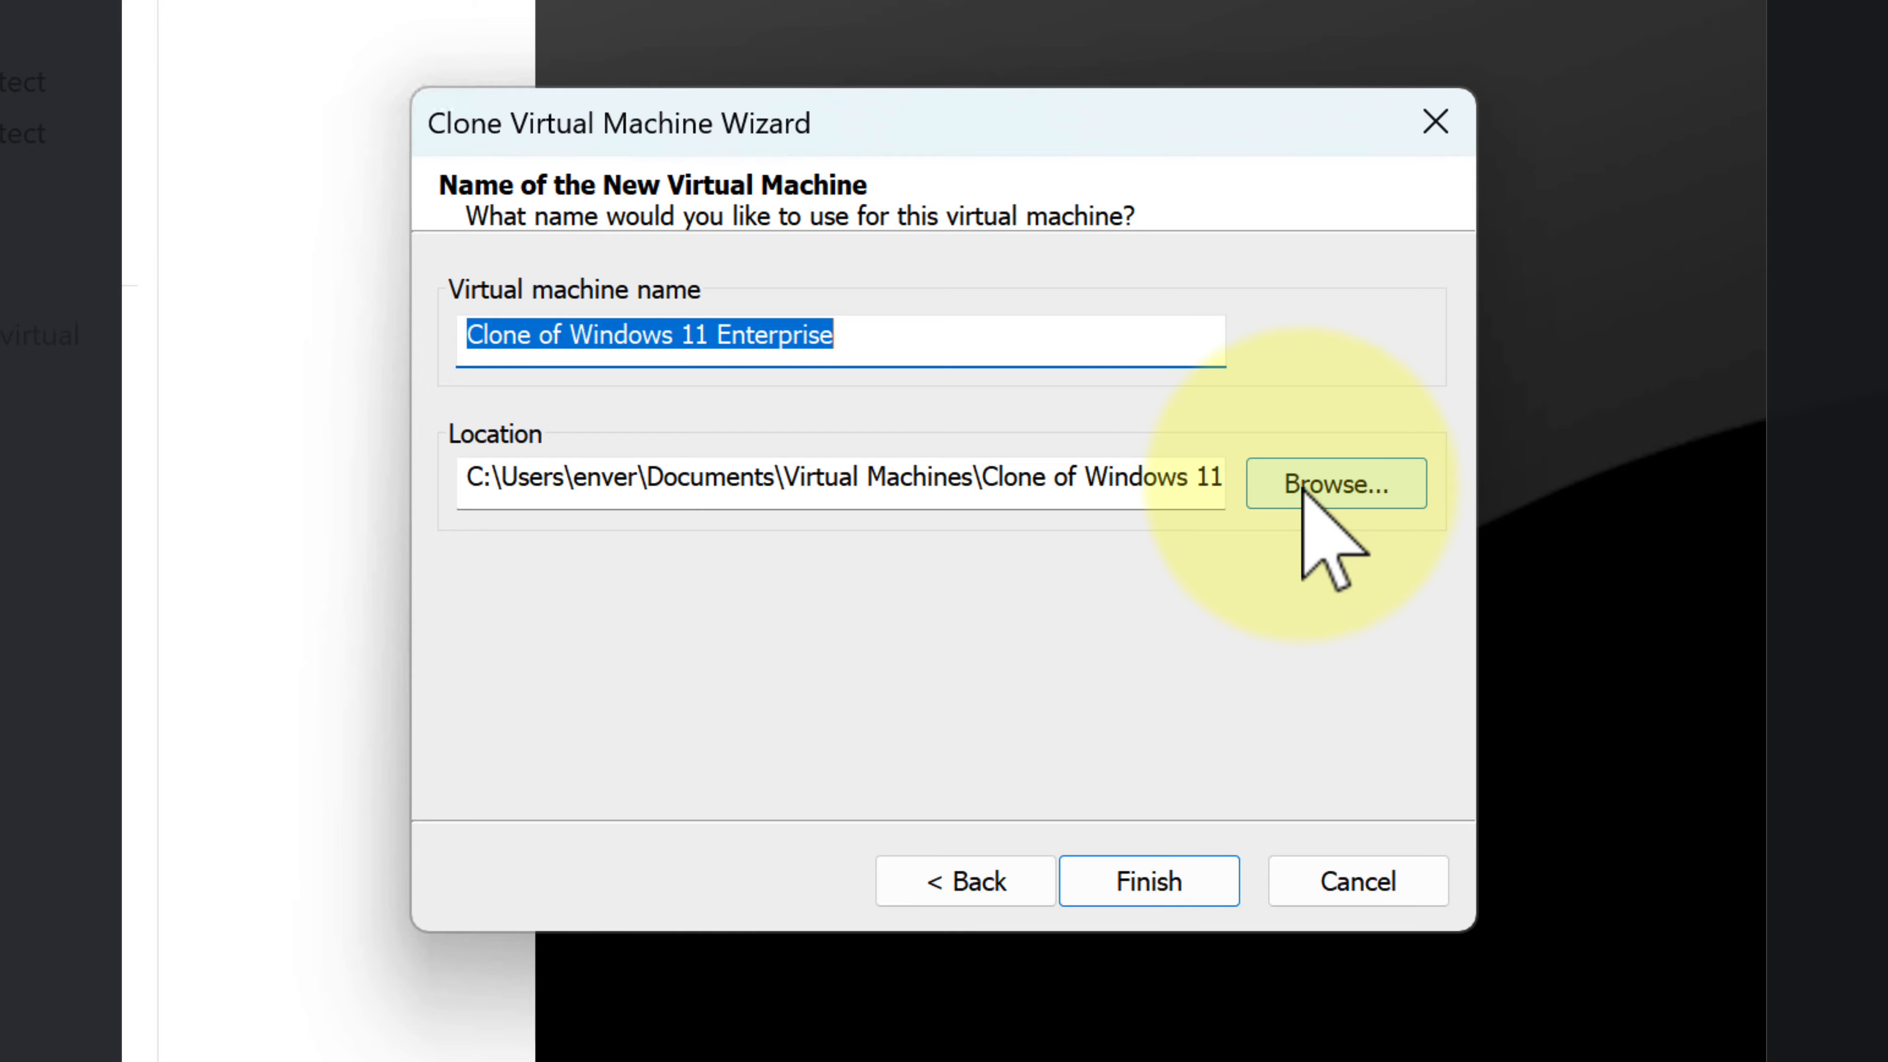
Step: Name the clone Clone of Windows 11 Enterprise PC01, store it in D:\Windows 11 Enterprice PC1, and complete the cloning
click(931, 350)
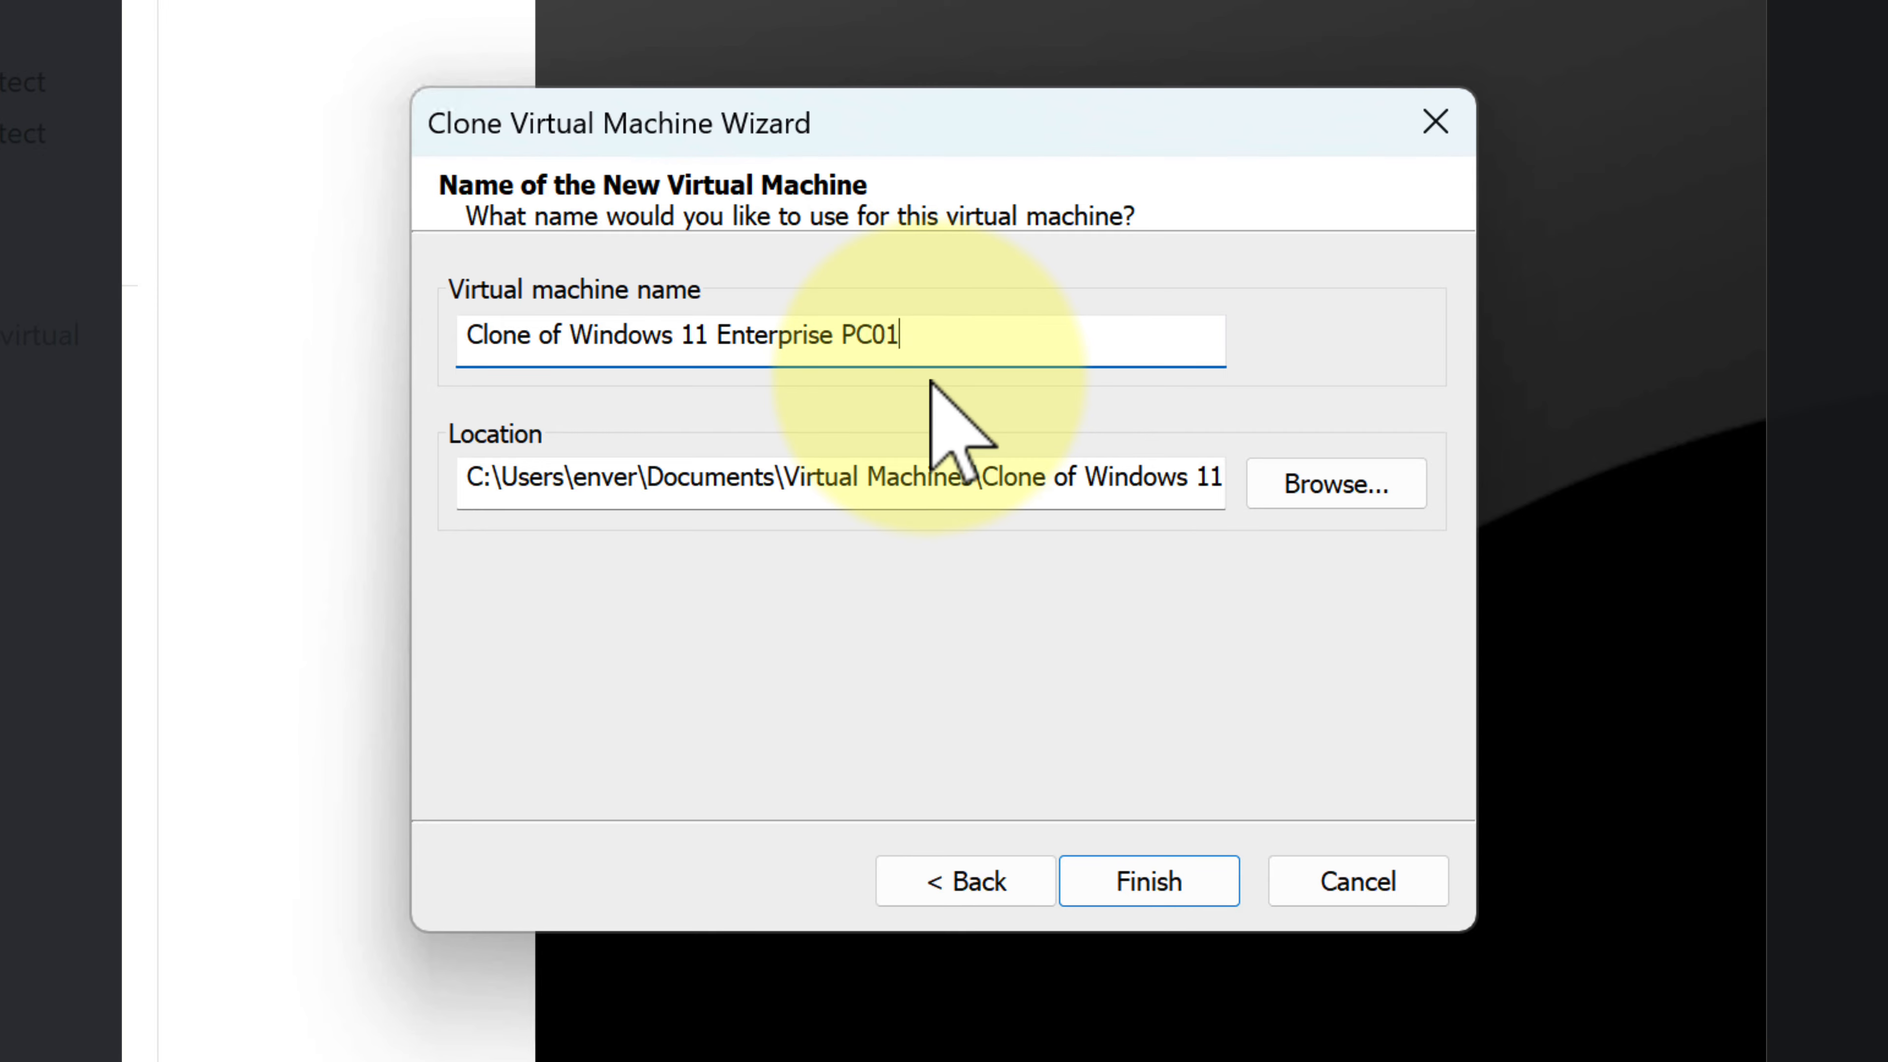
click(1276, 487)
drag(1279, 547, 1235, 830)
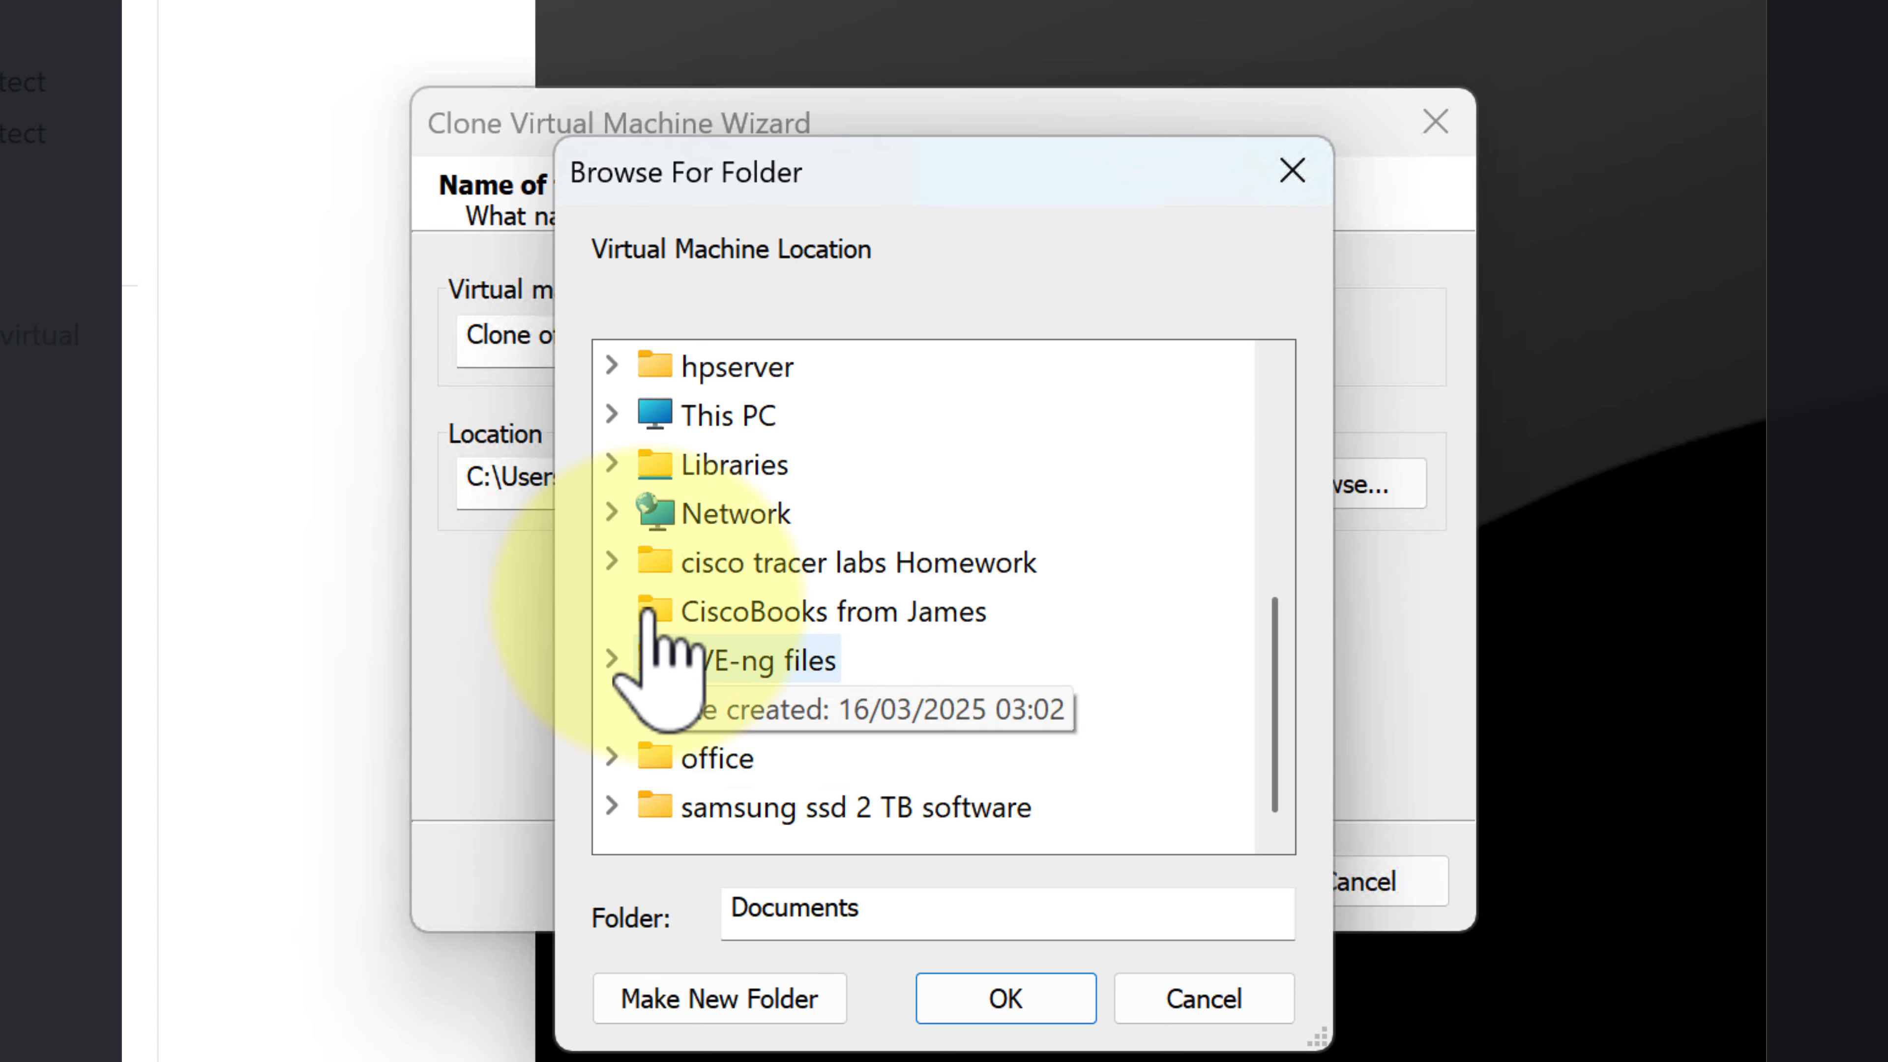
click(619, 415)
click(657, 510)
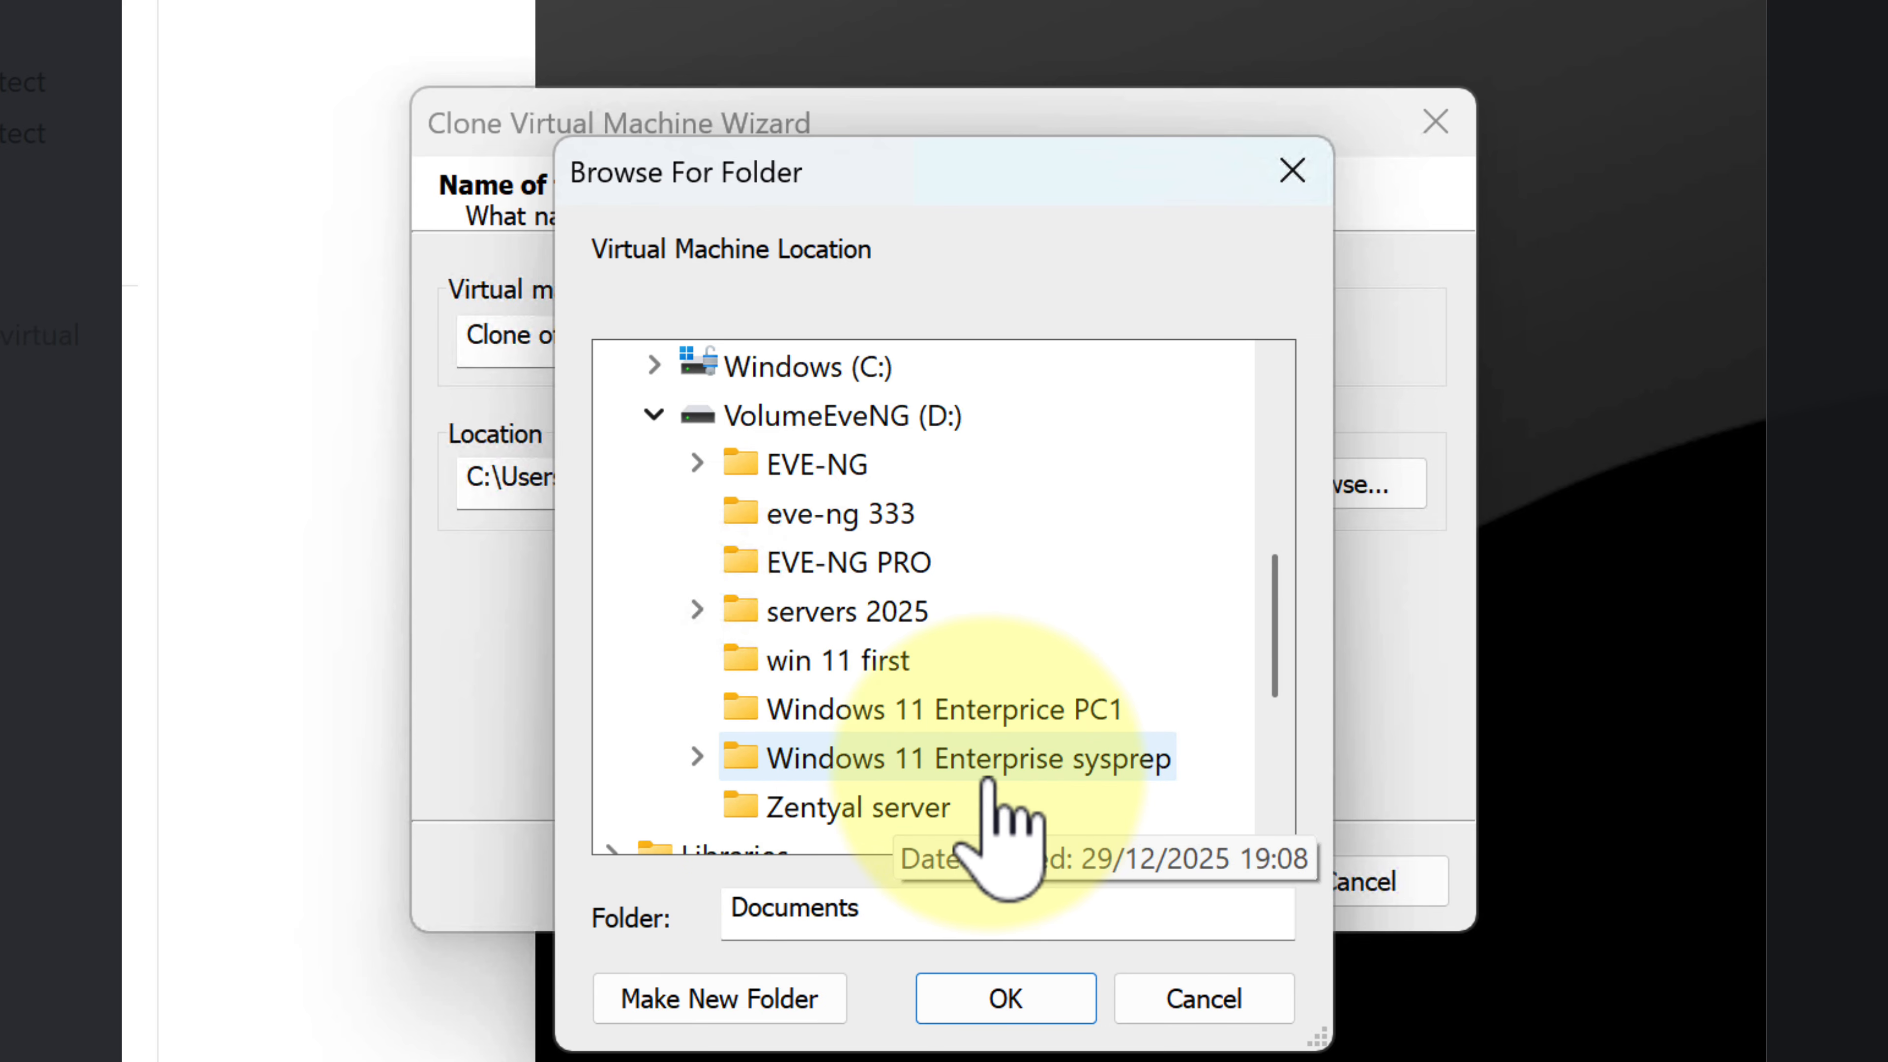
click(959, 714)
click(1005, 998)
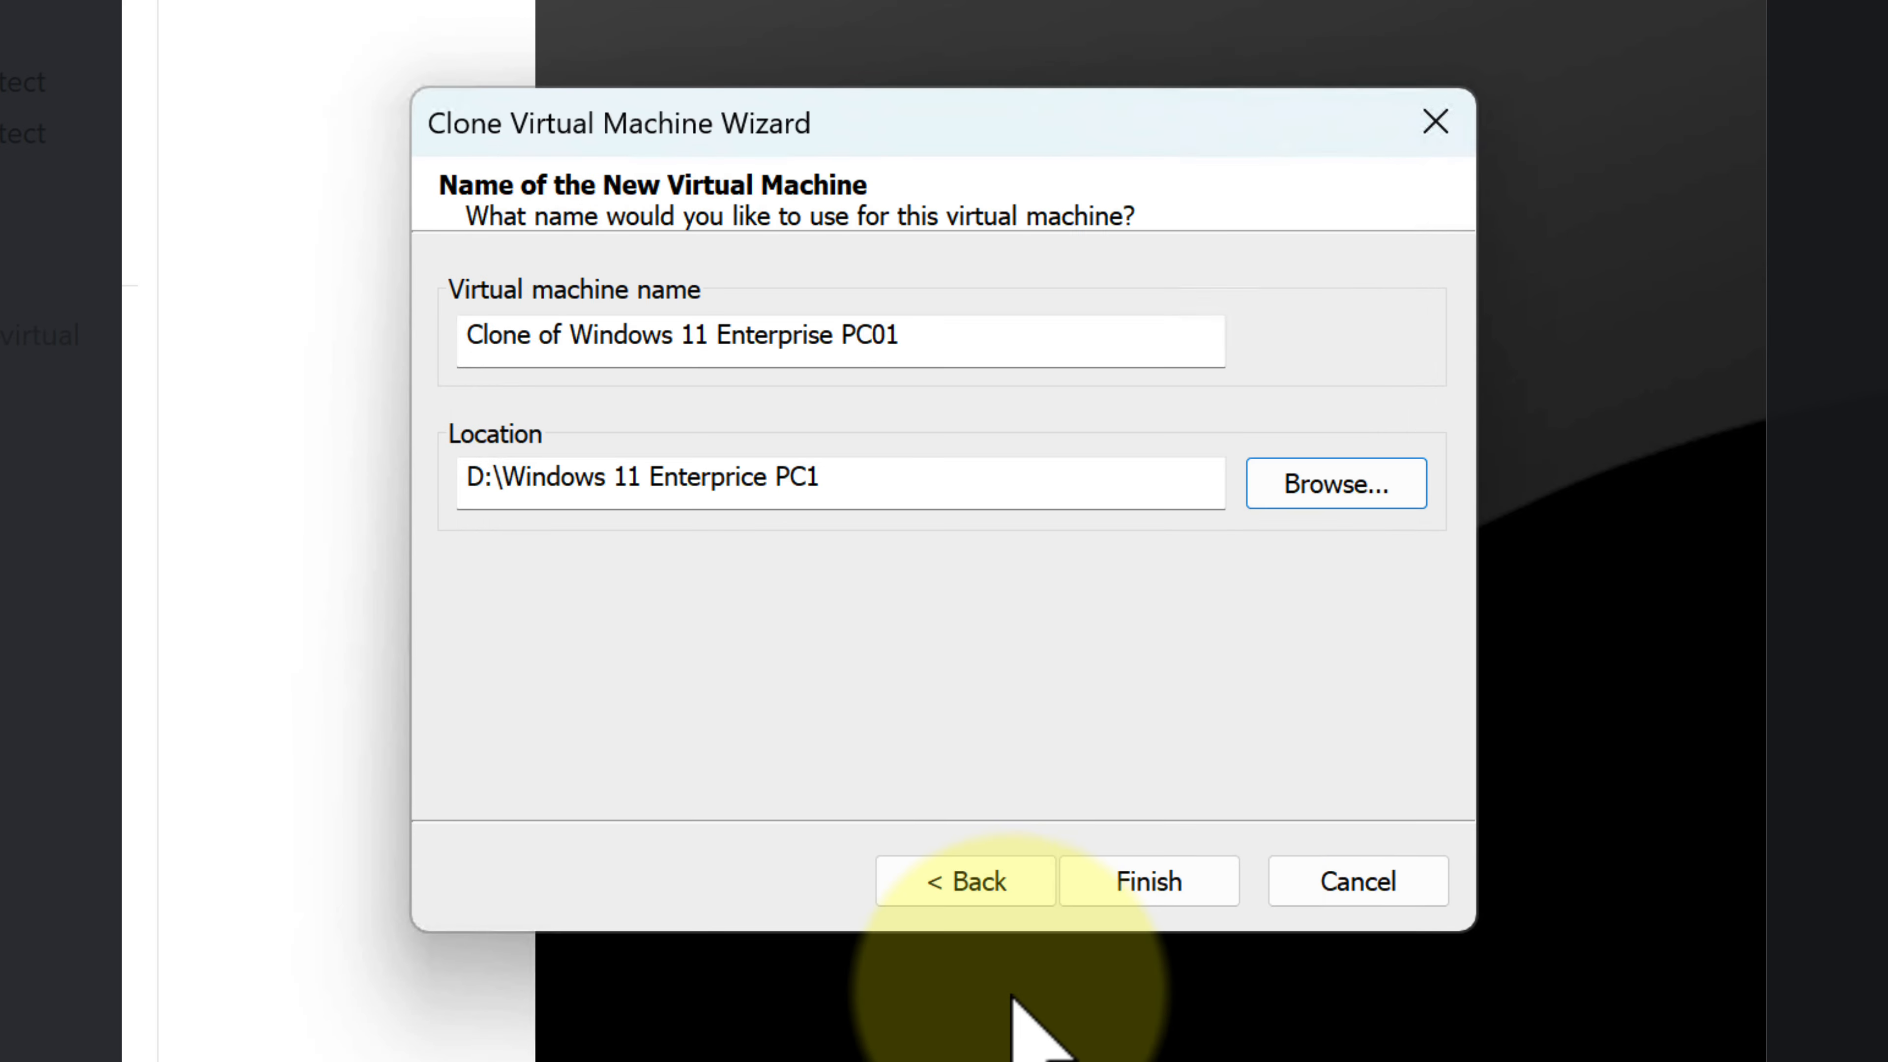
click(1148, 888)
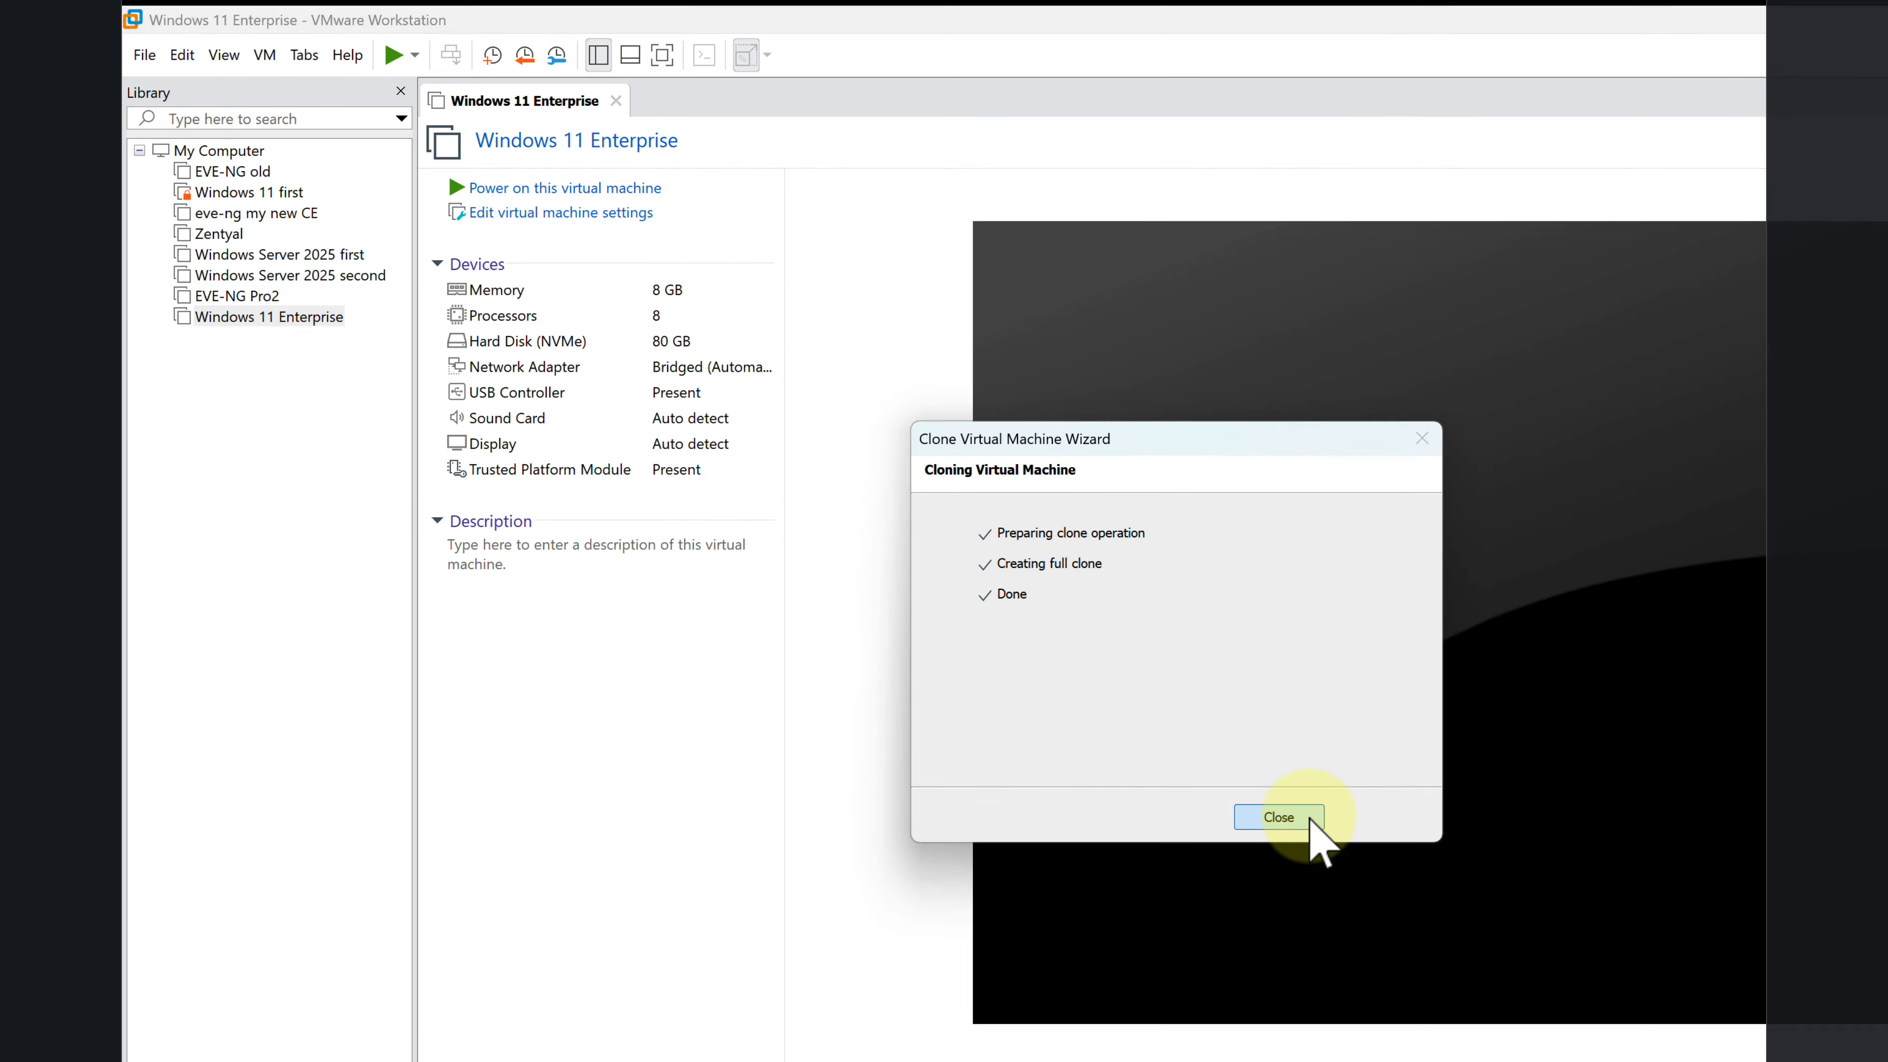
click(1149, 881)
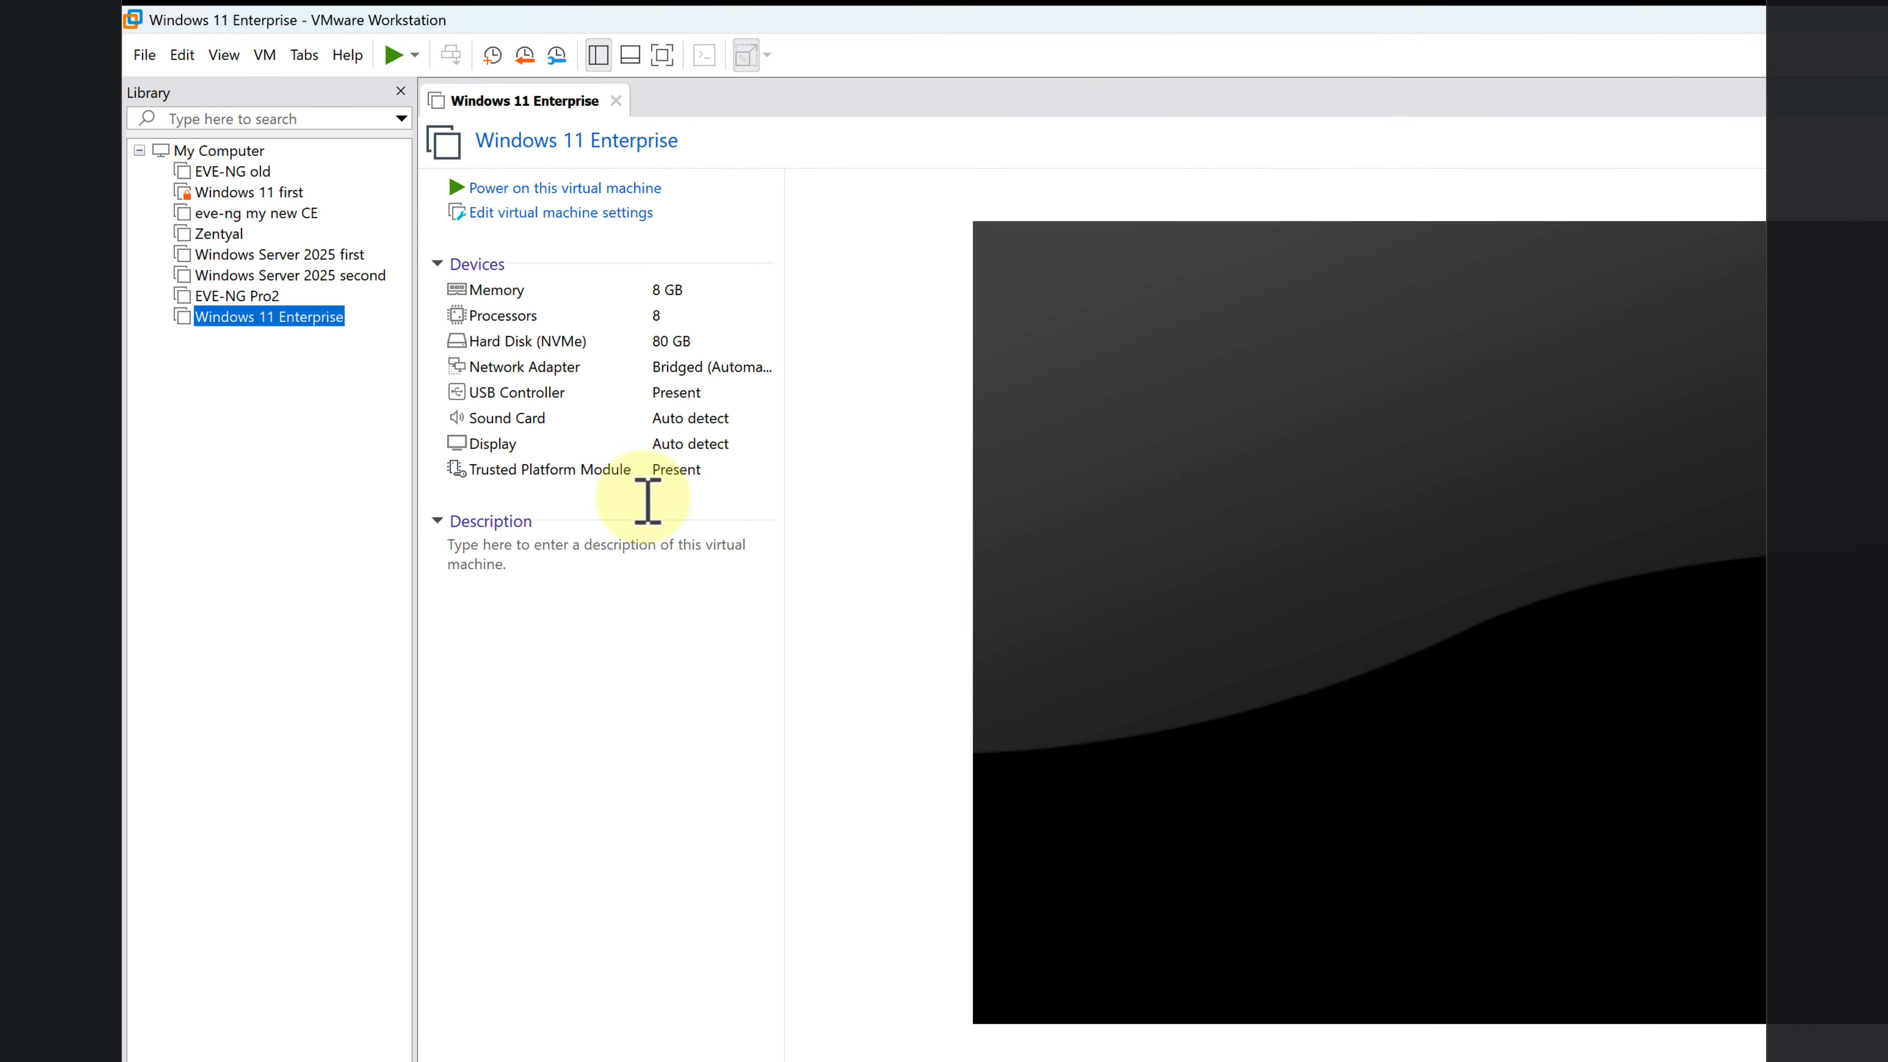
Step: Take a new snapshot of the original Windows 11 Enterprise virtual machine
right_click(304, 337)
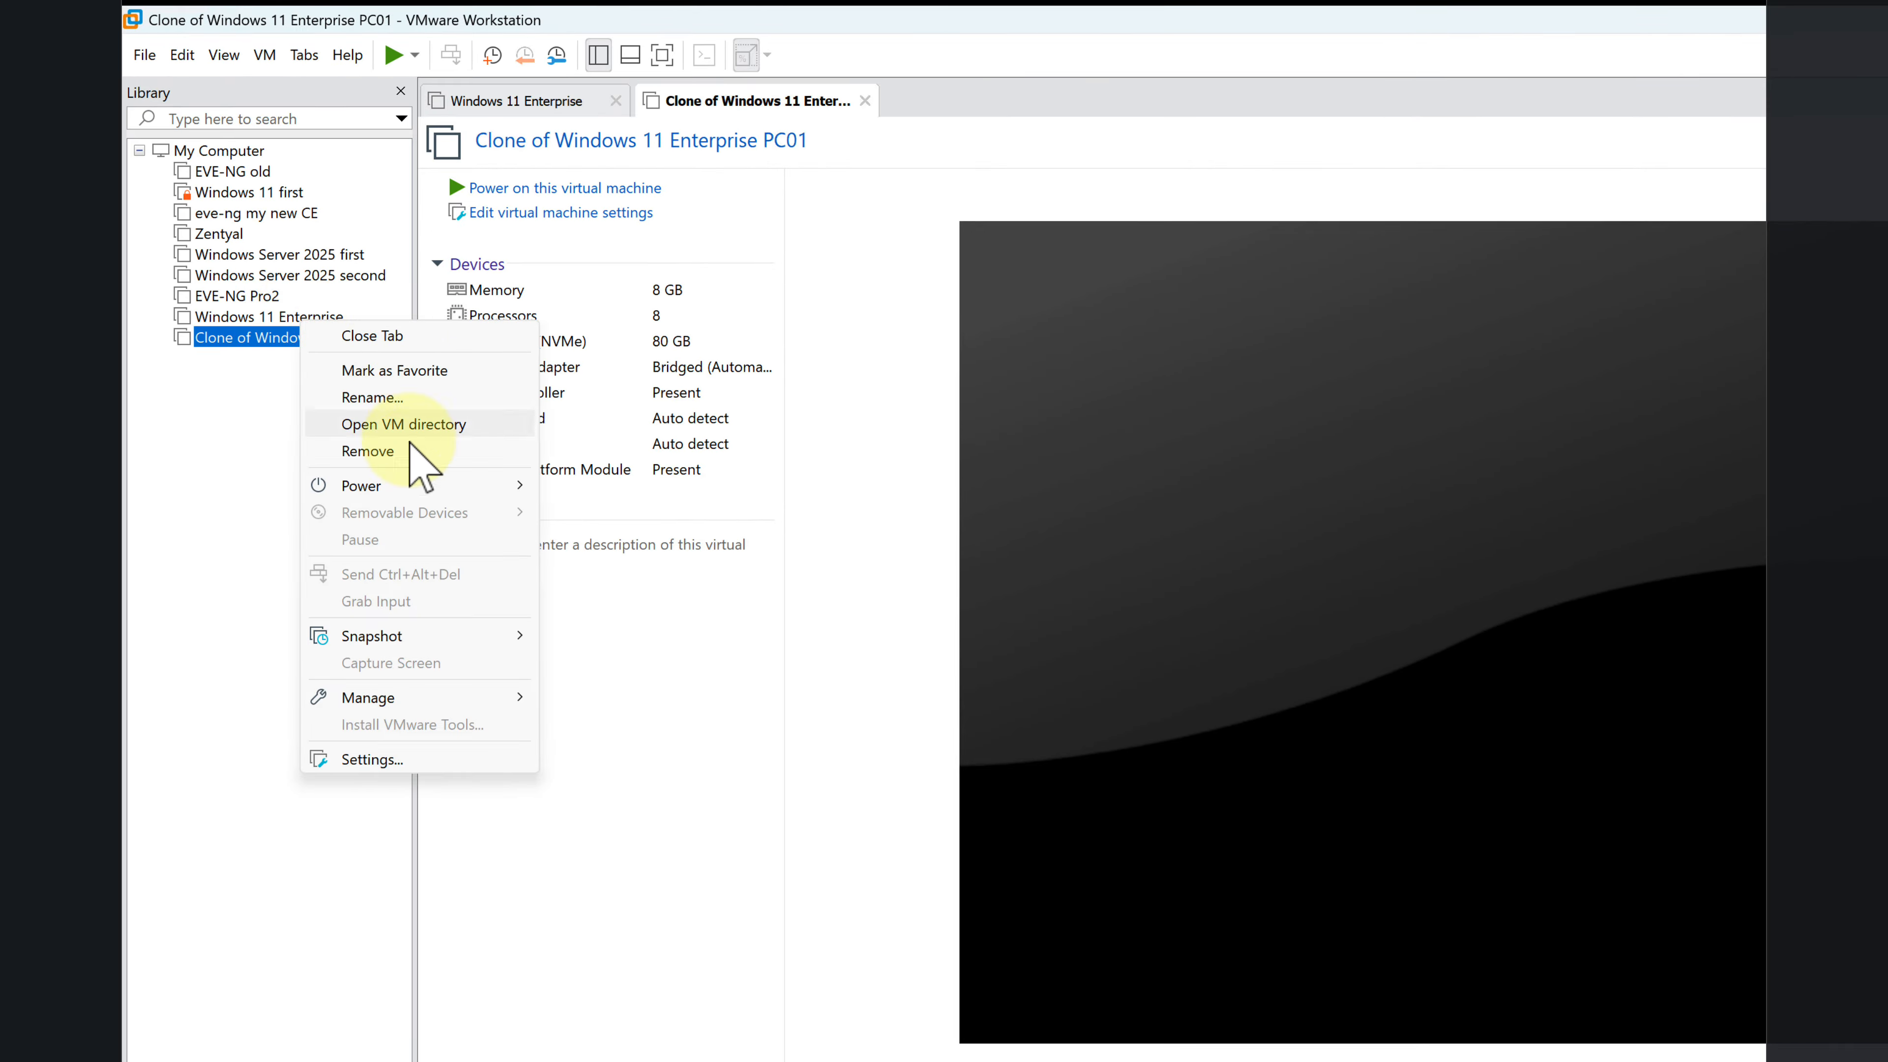
mouse_move(421, 489)
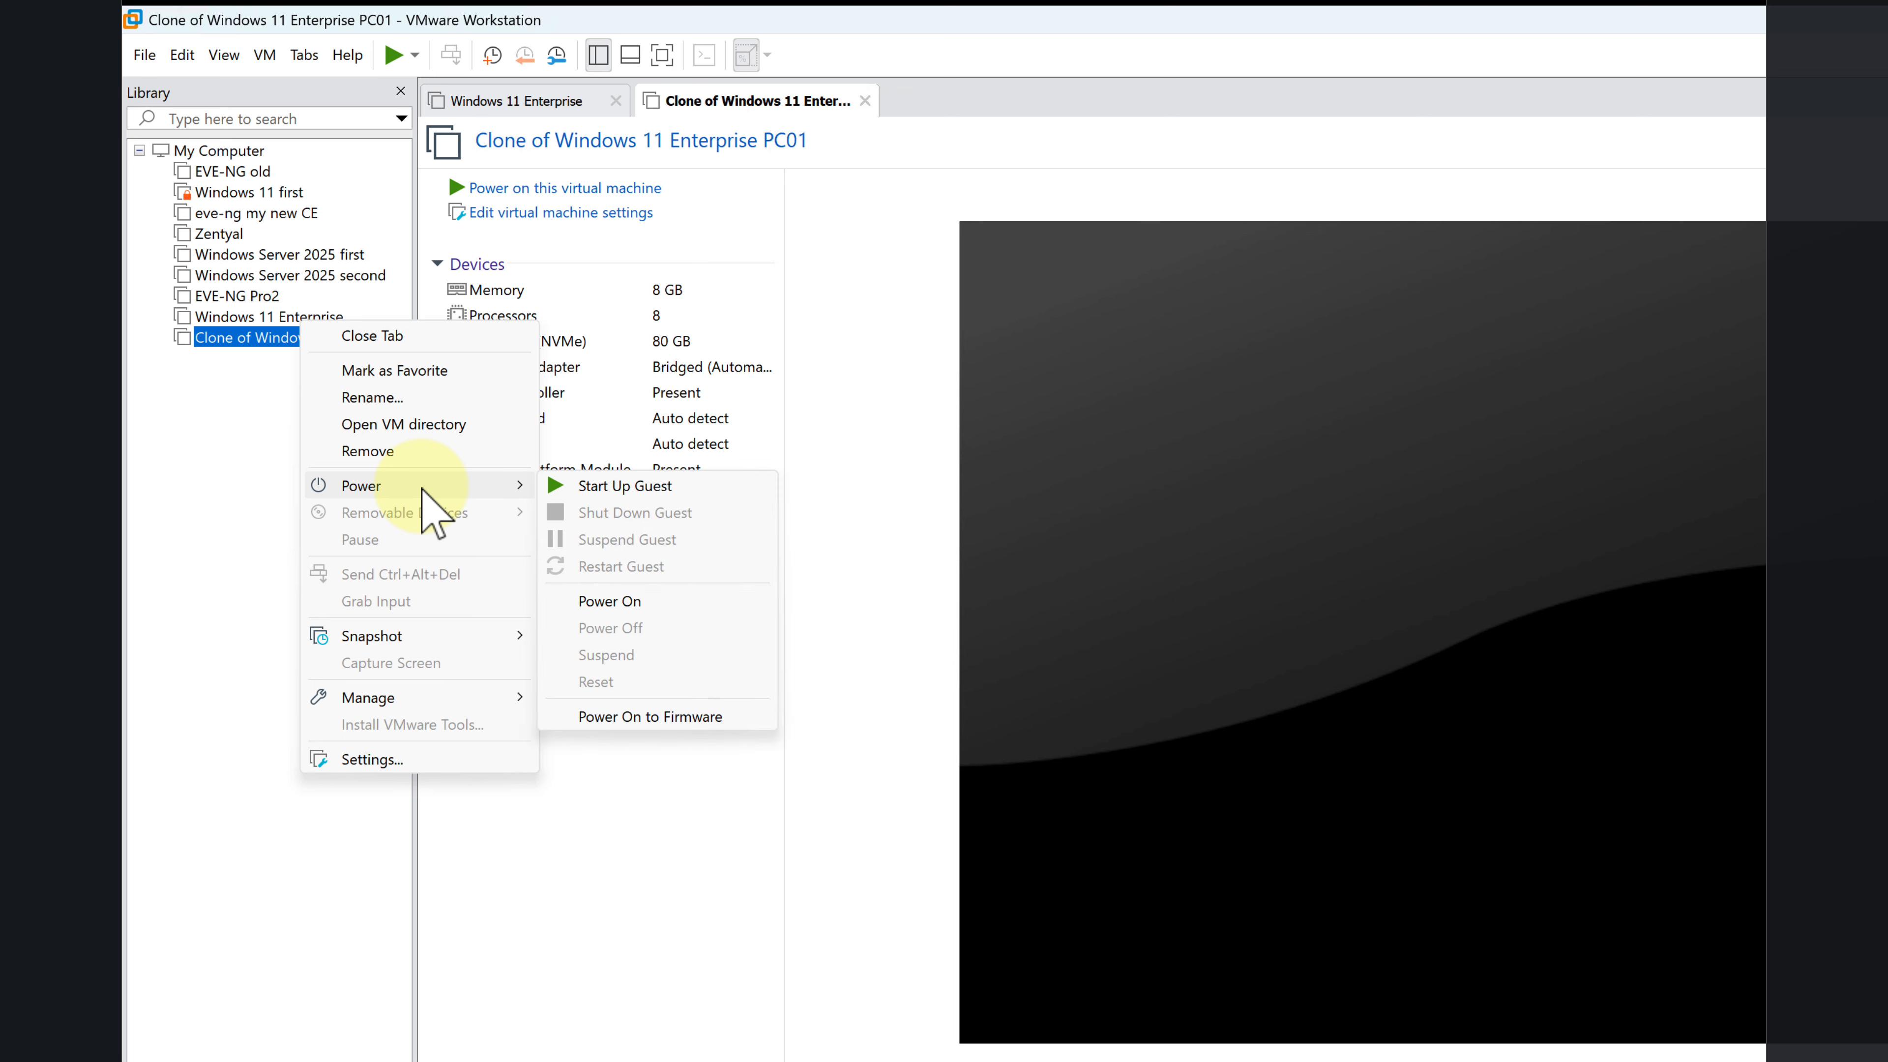
mouse_move(417, 642)
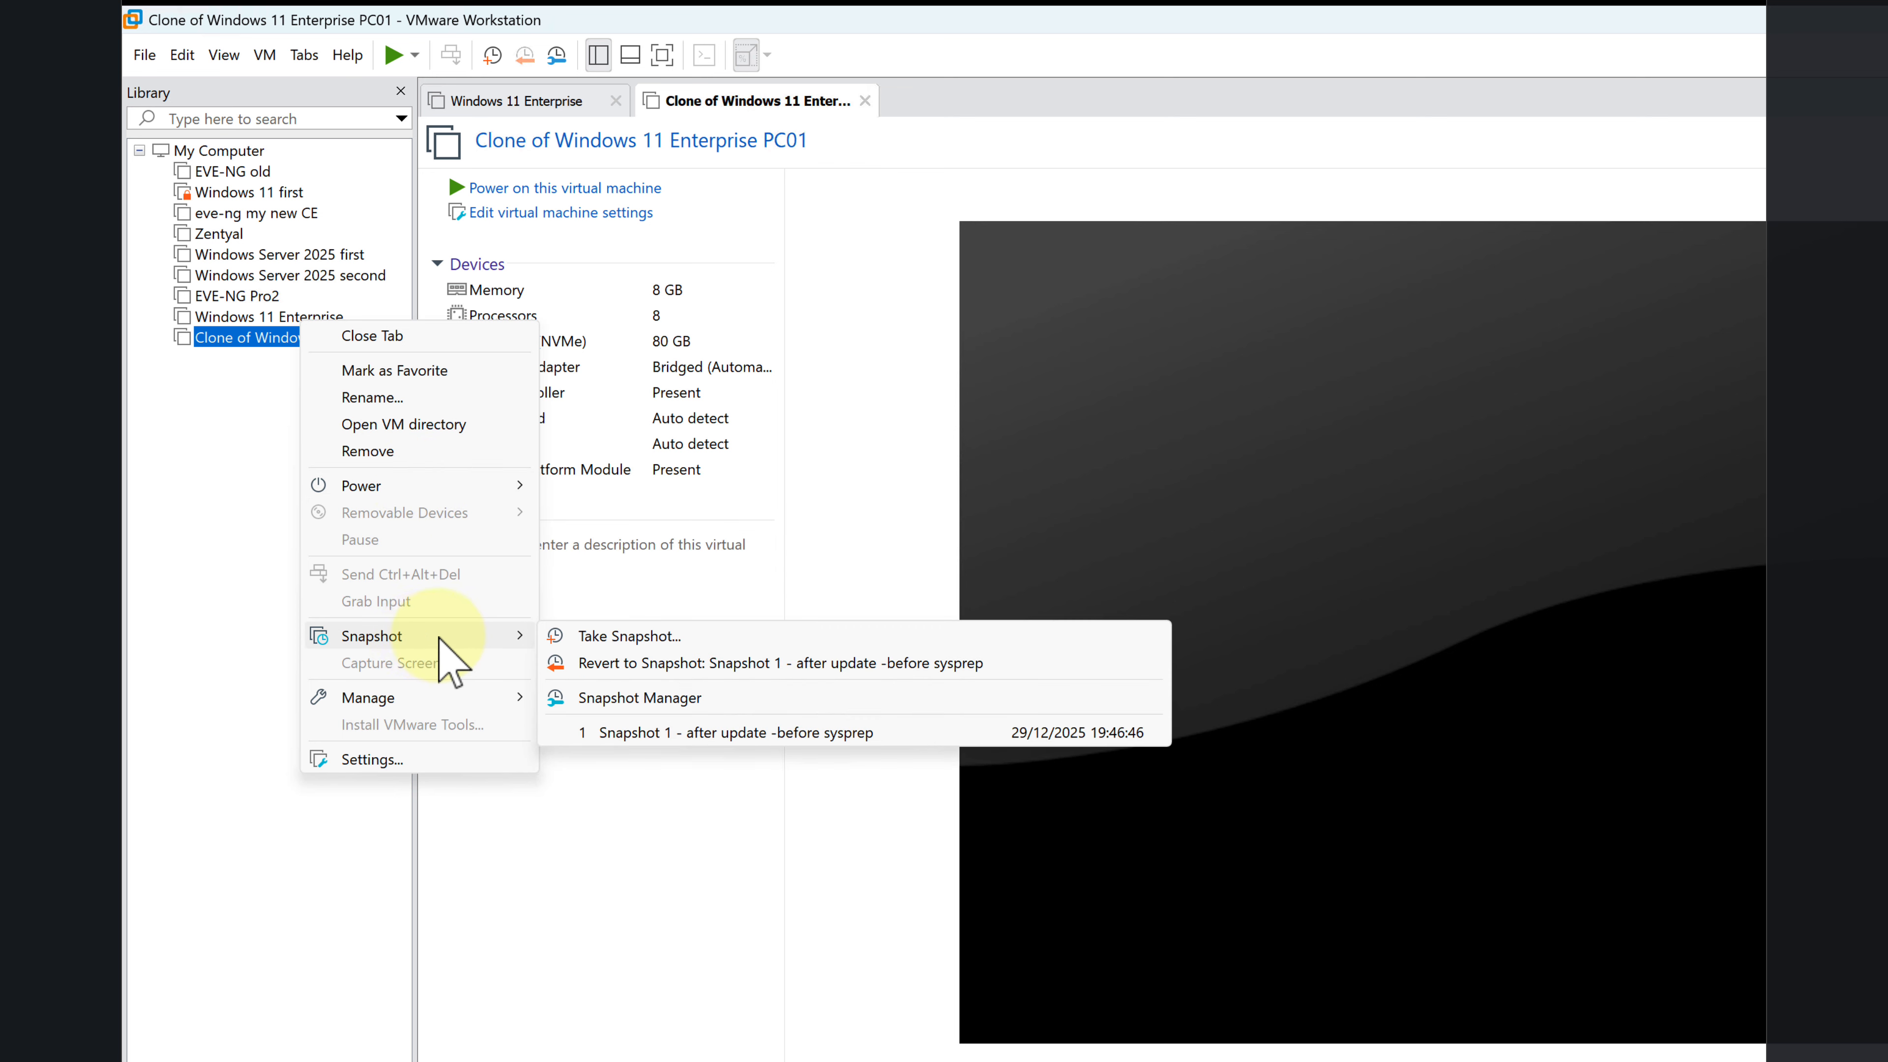
click(631, 637)
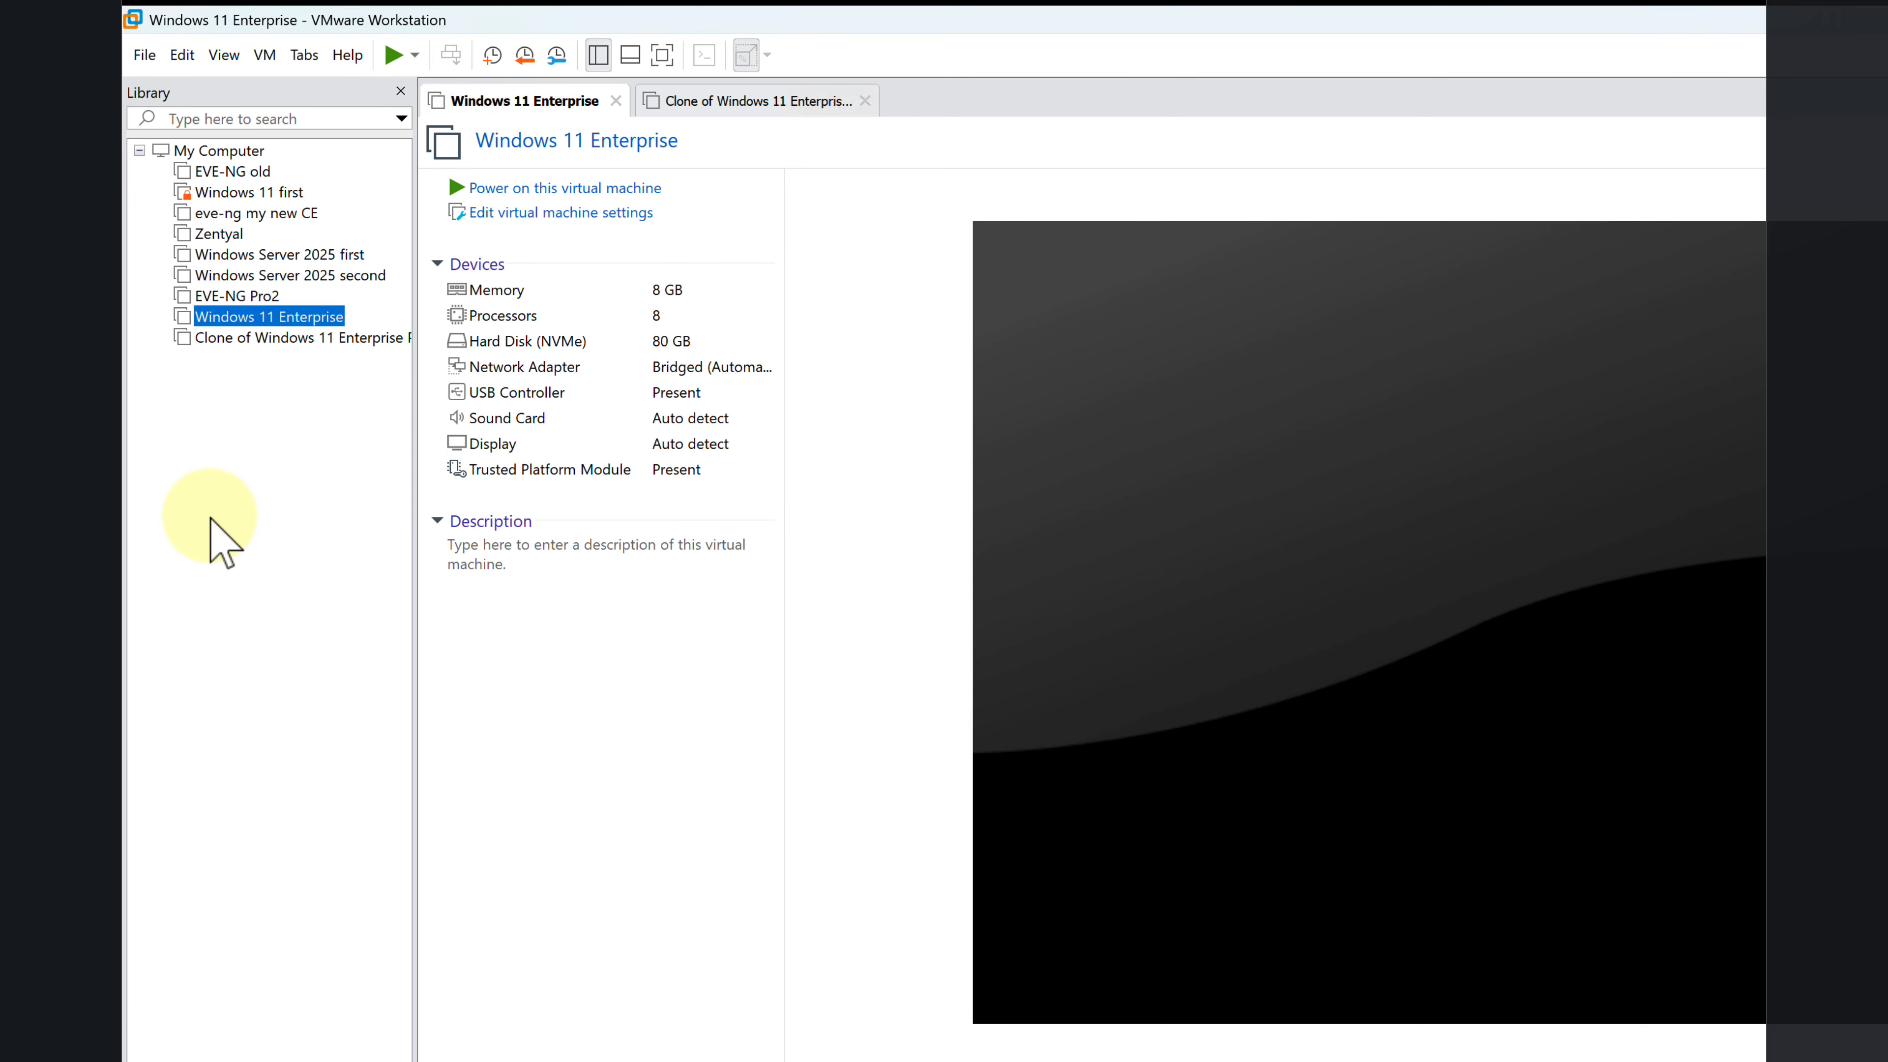
Step: Power on Clone of Windows 11 Enterprise PC01 with the library list widened, and close the original machine's view
click(273, 339)
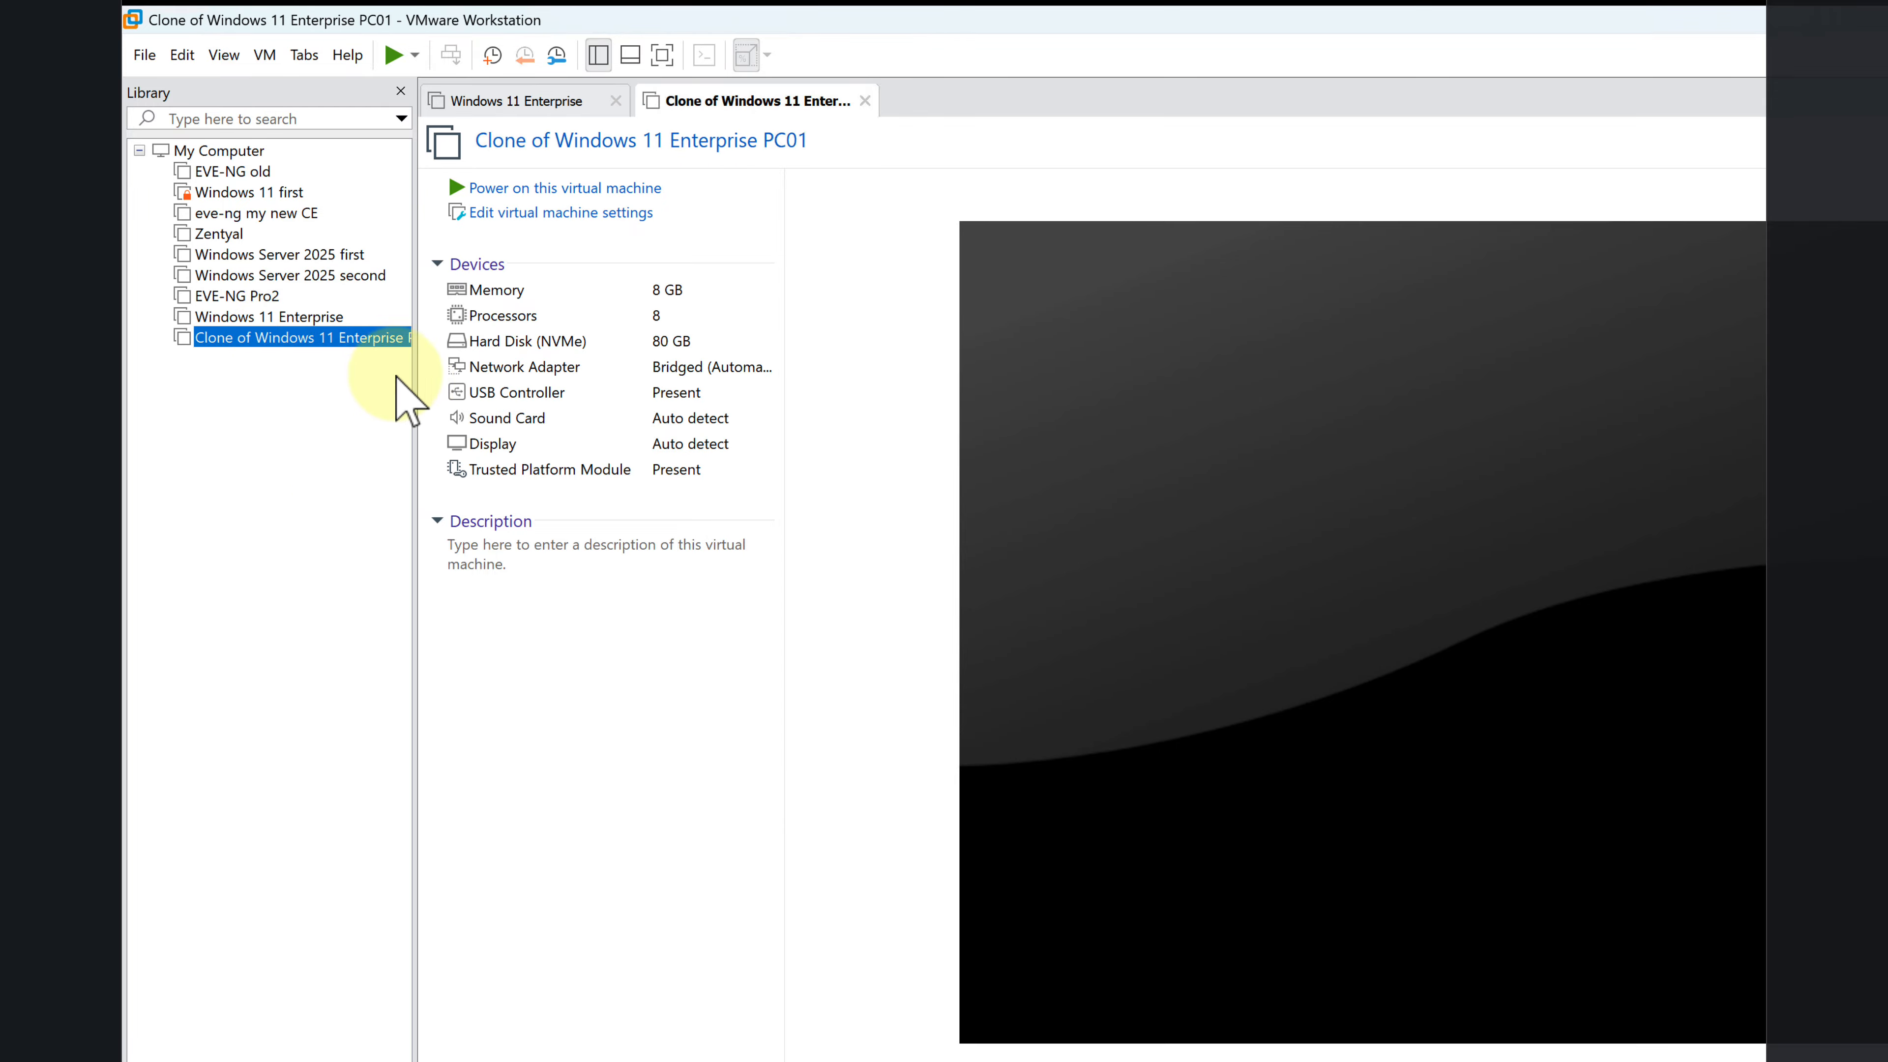
drag(411, 388, 488, 401)
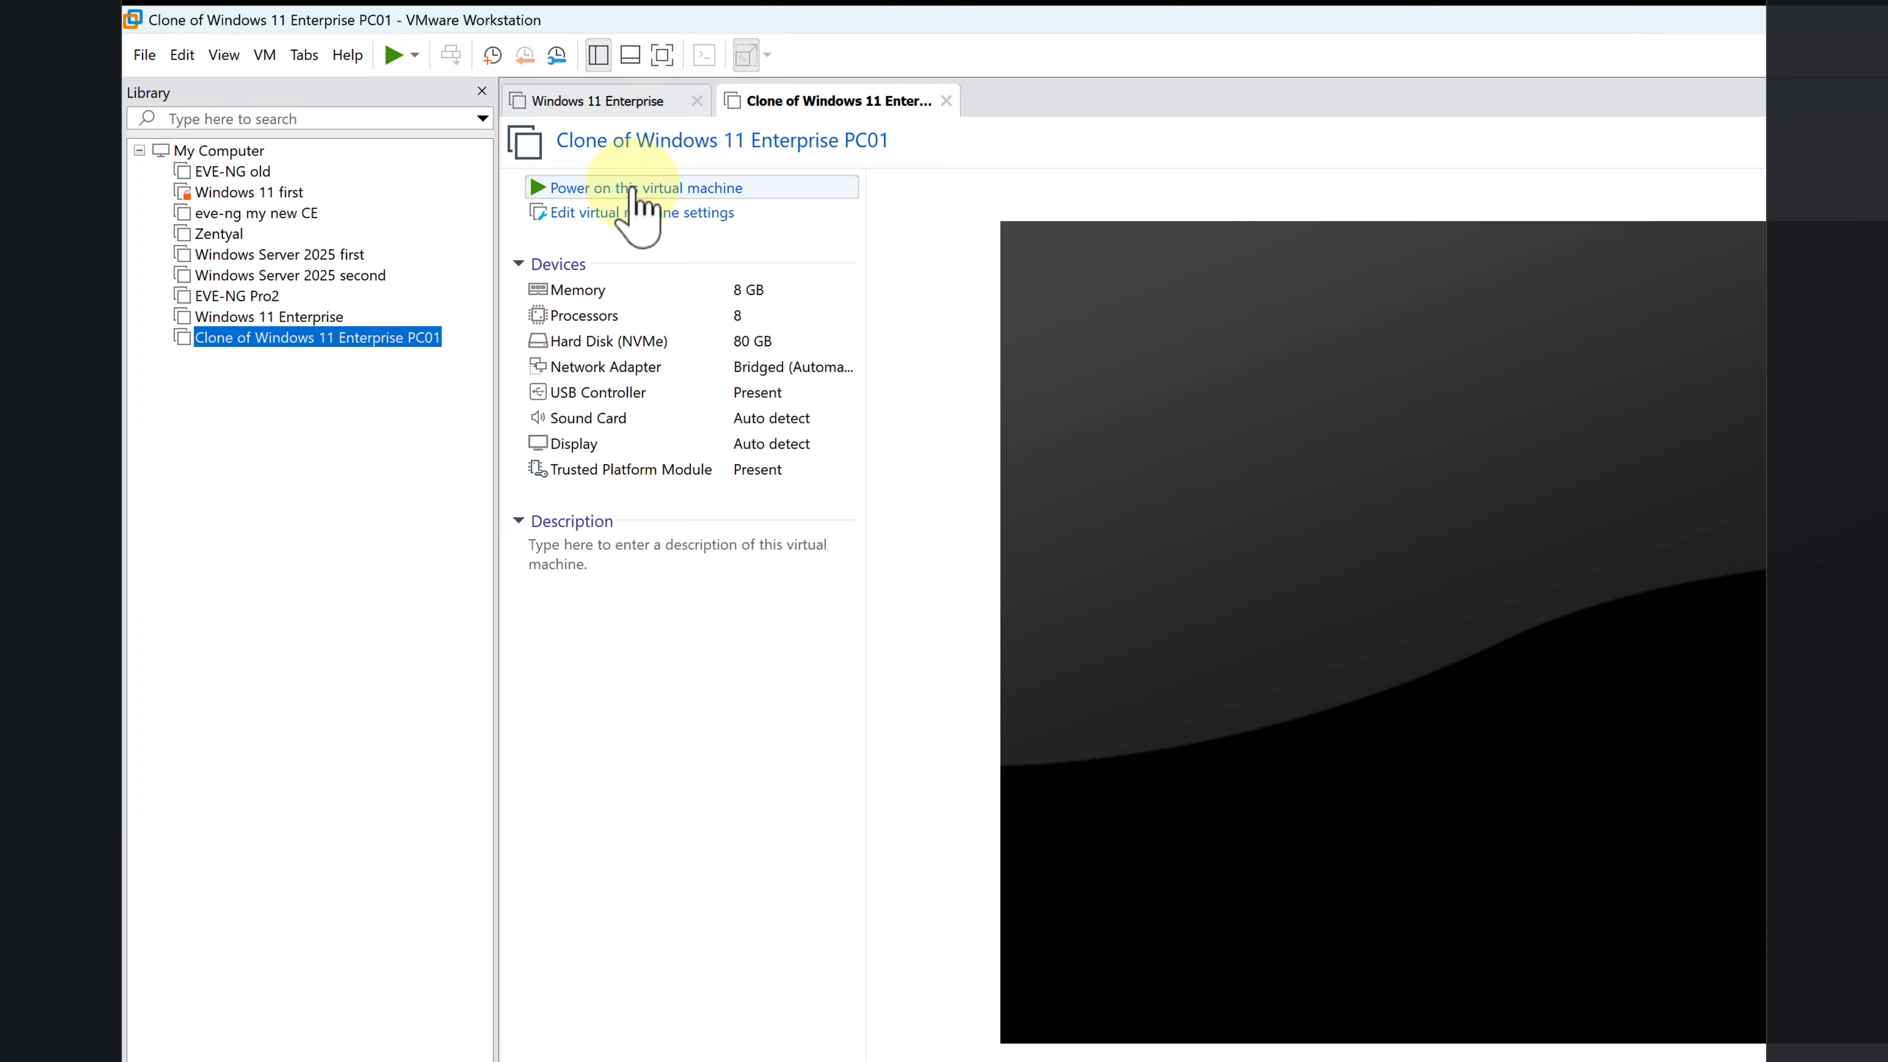
click(632, 192)
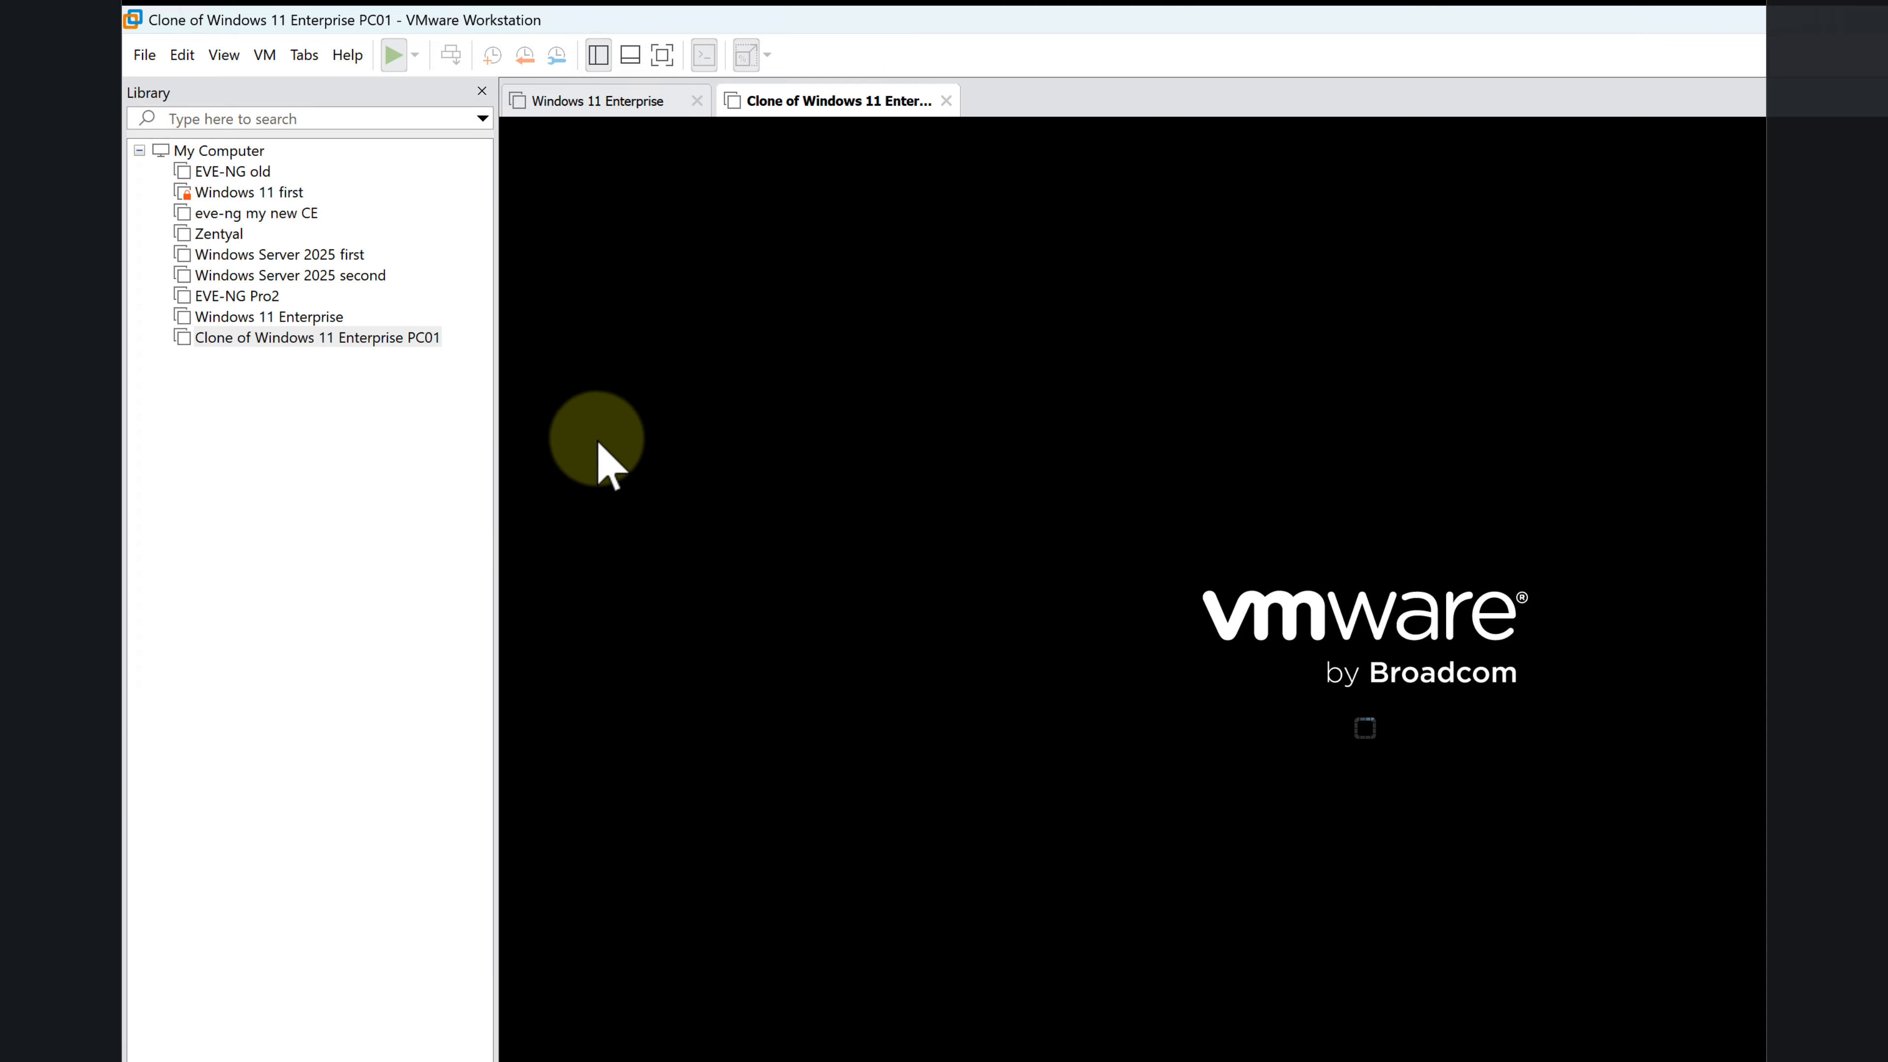
click(696, 100)
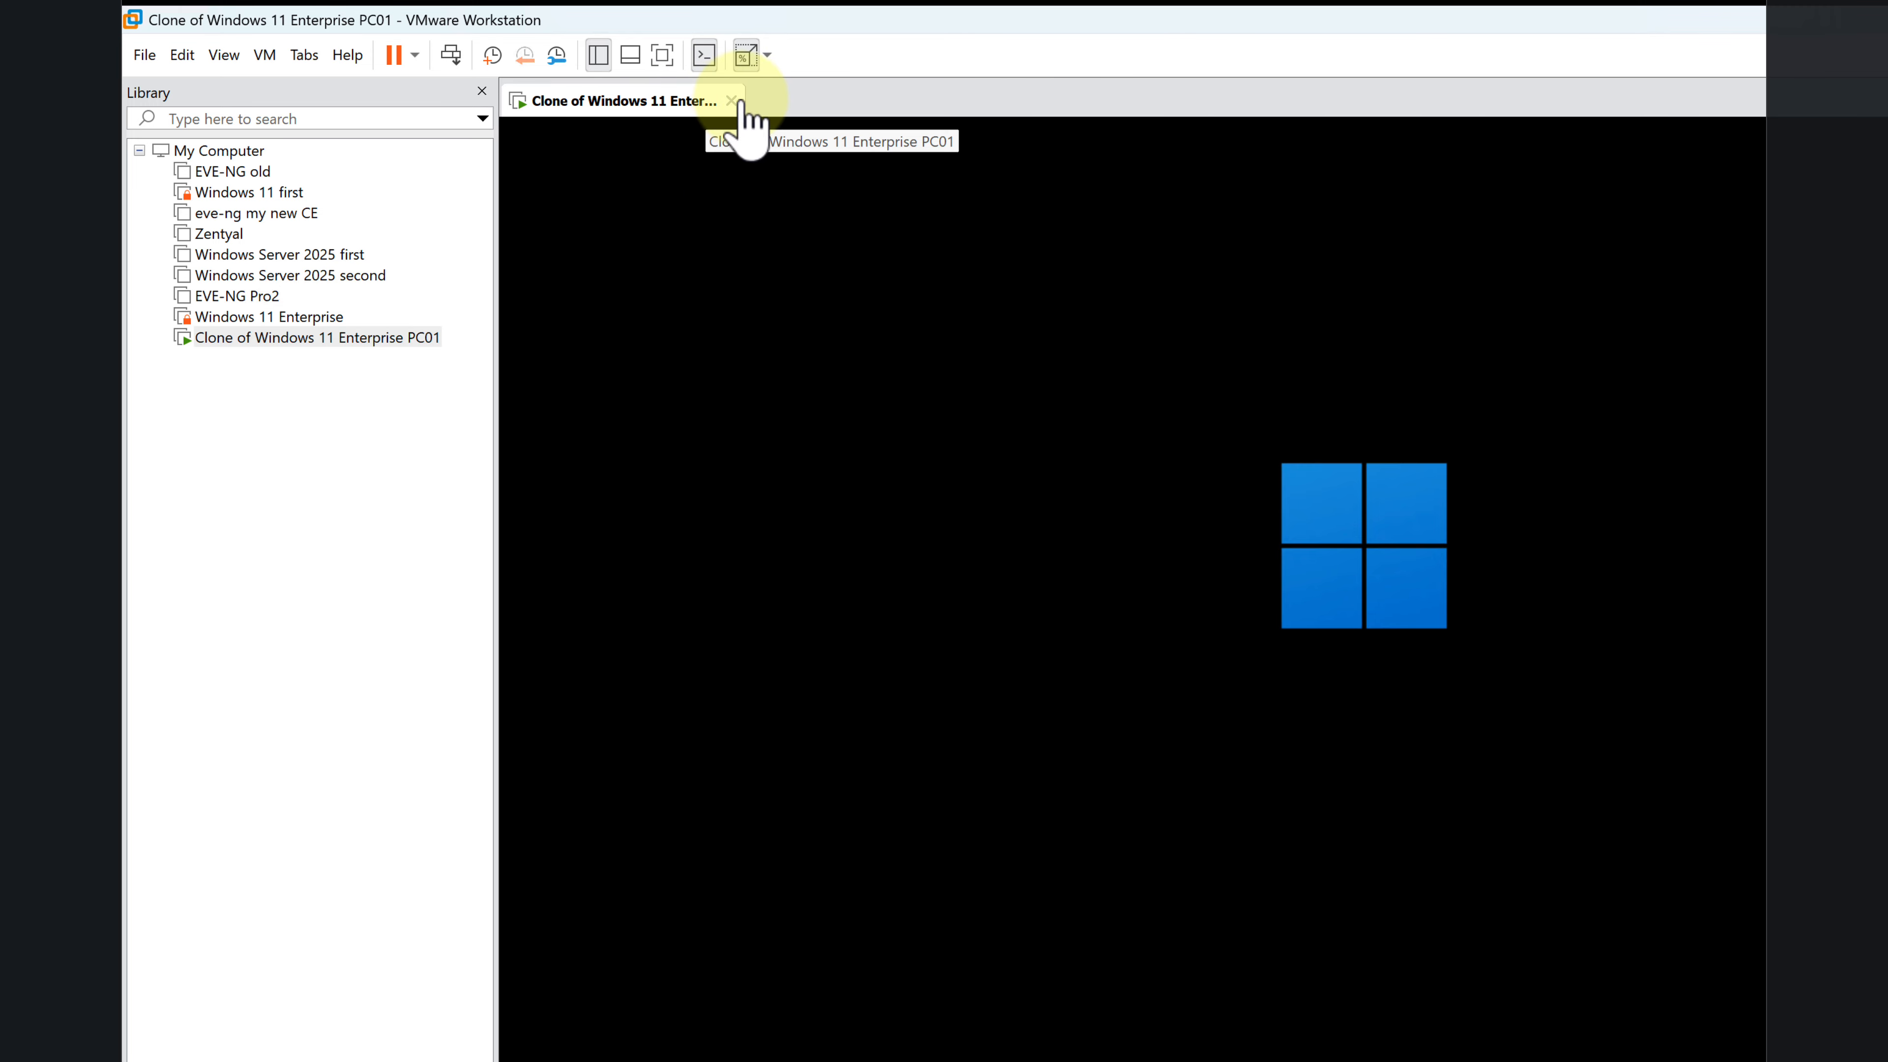